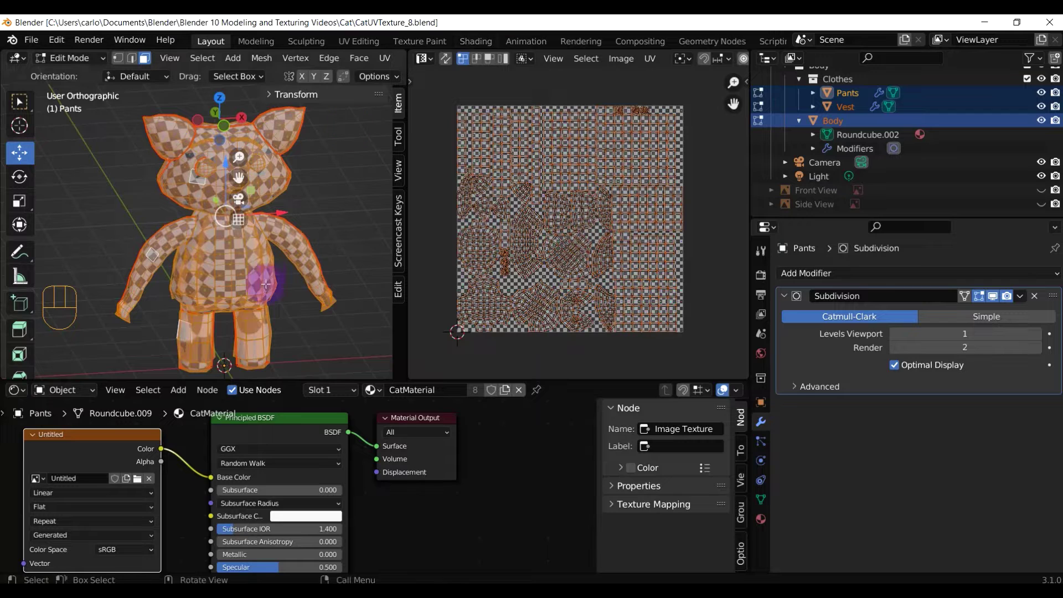
Replace the full mesh selection with one face on the pants leg and pack the UV islands.
click(322, 327)
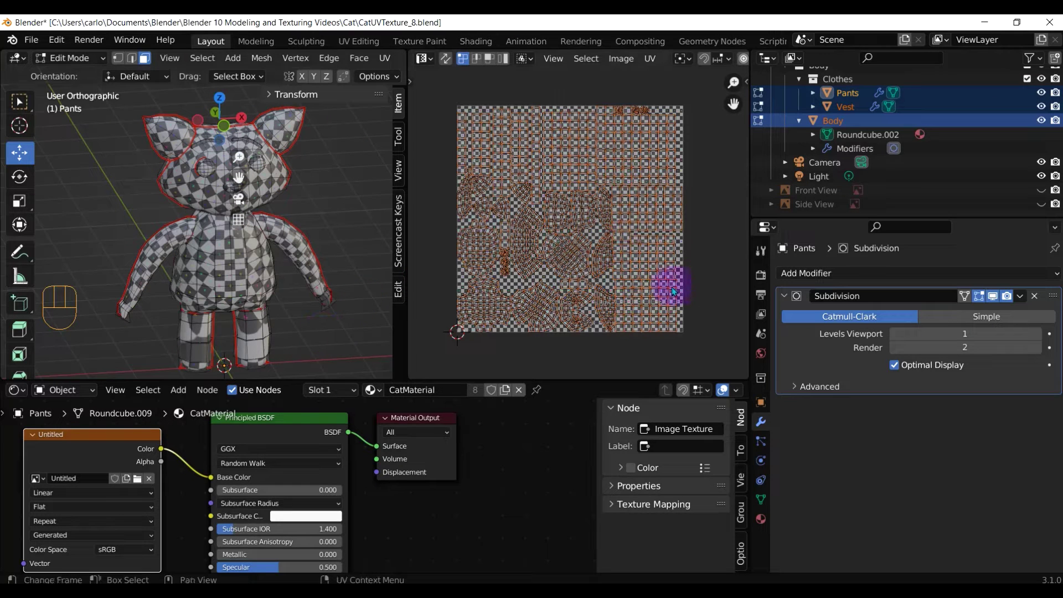
scroll(303, 346, up, 1)
click(268, 349)
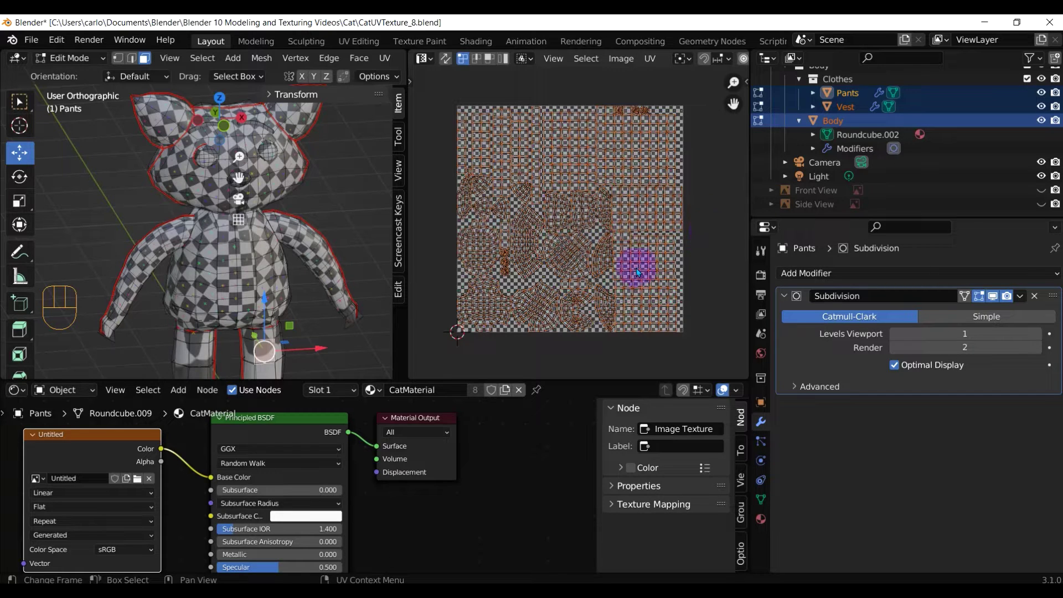
scroll(610, 301, down, 2)
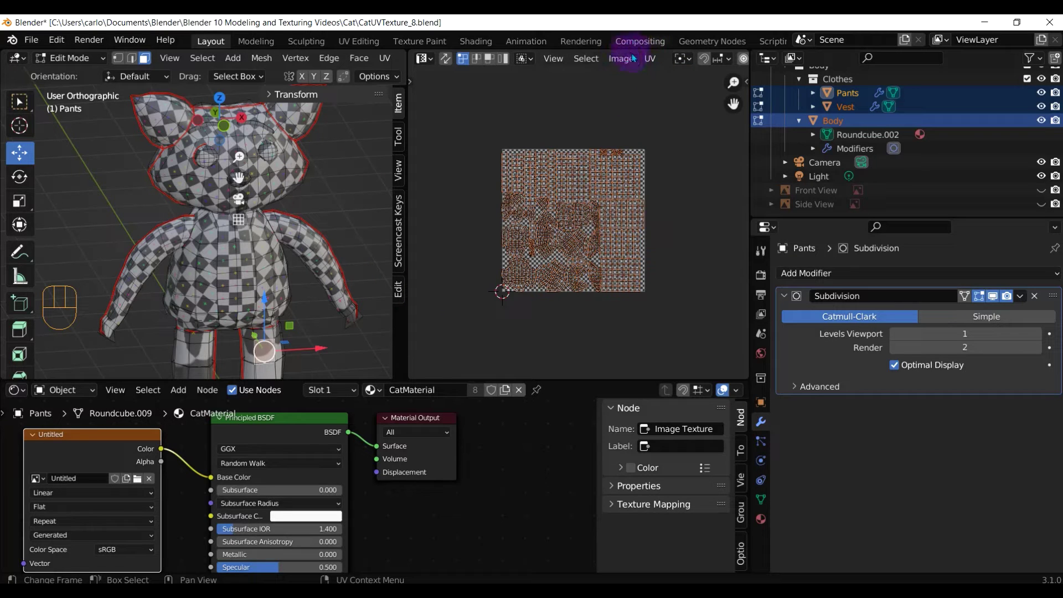
click(649, 58)
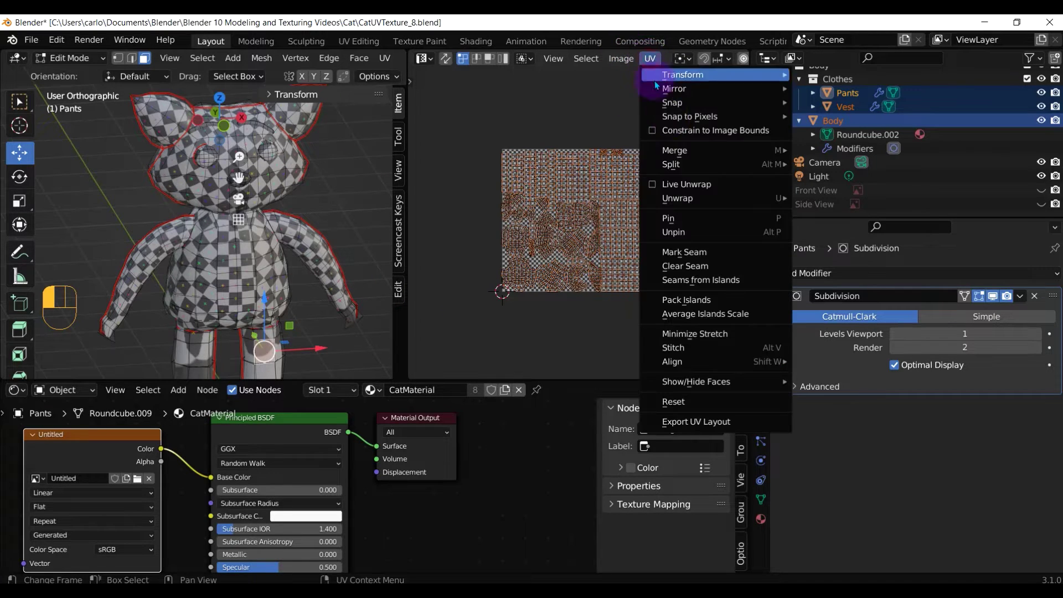
click(712, 304)
scroll(613, 237, up, 3)
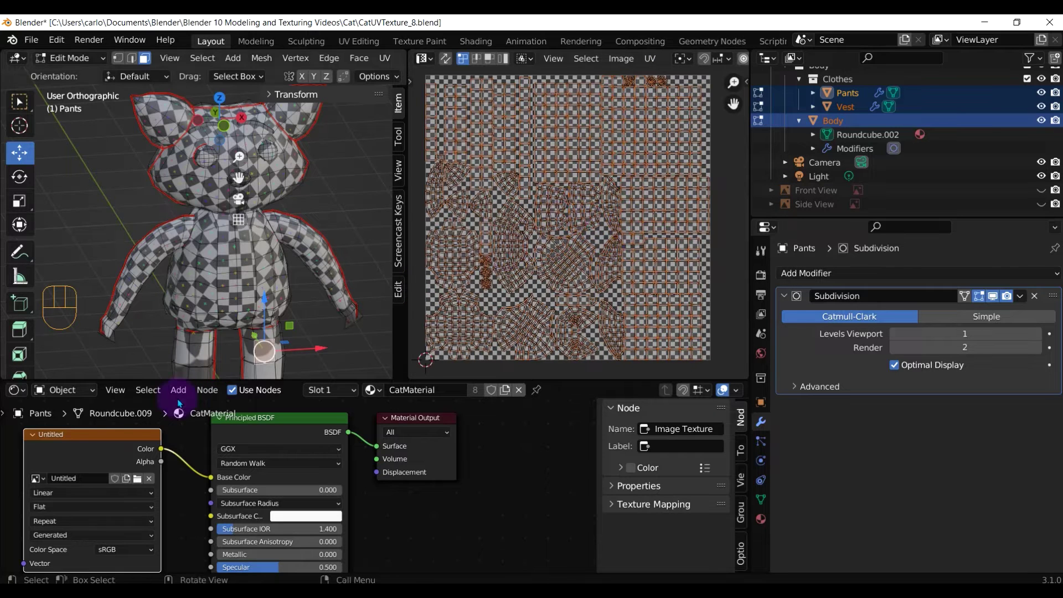
Delete the Untitled image texture node from CatMaterial.
mouse_move(84, 434)
mouse_down()
mouse_move(96, 434)
mouse_move(86, 434)
mouse_up()
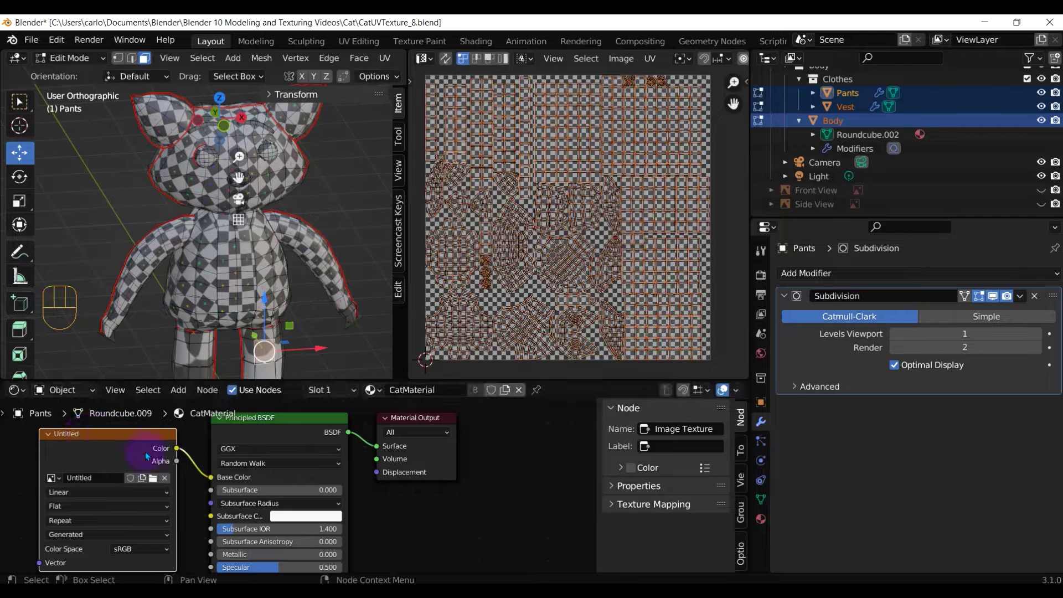
key(Delete)
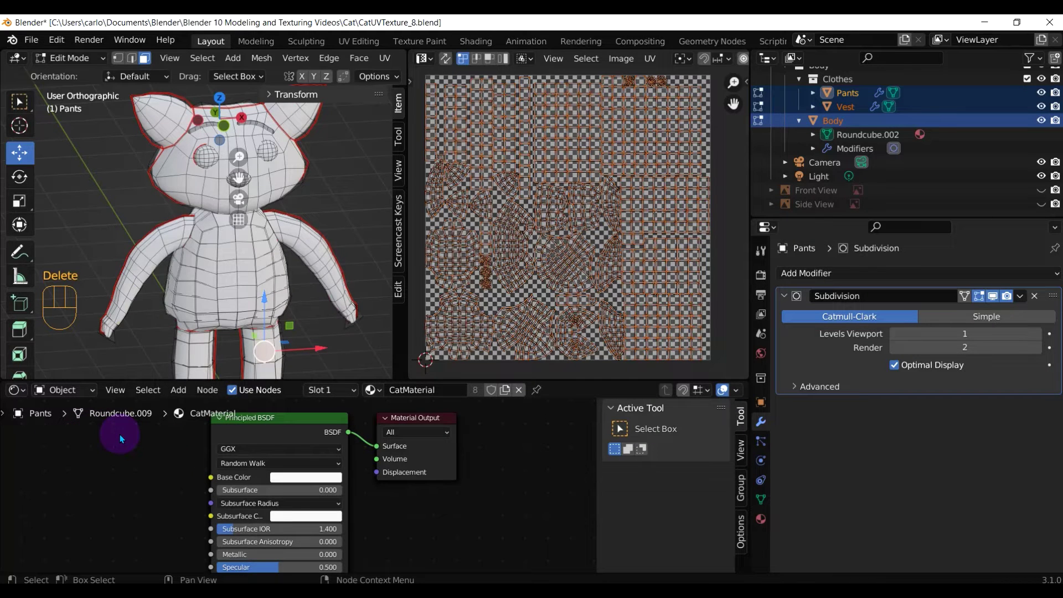
scroll(302, 264, down, 1)
scroll(102, 453, up, 1)
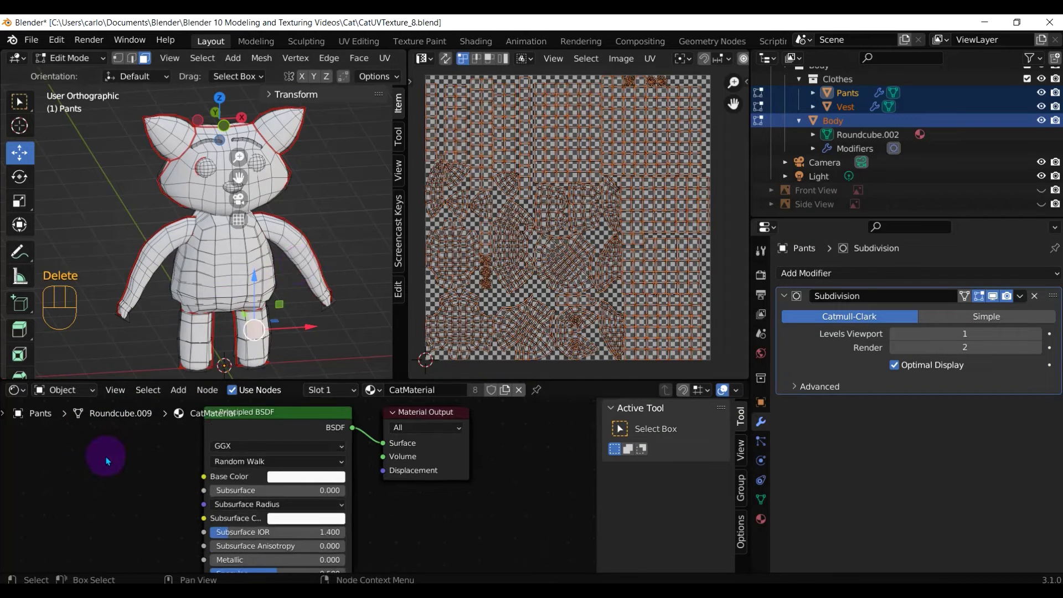
Add an Image Texture node to CatMaterial and connect its Color output to the Principled BSDF's Base Color.
key(shift+a)
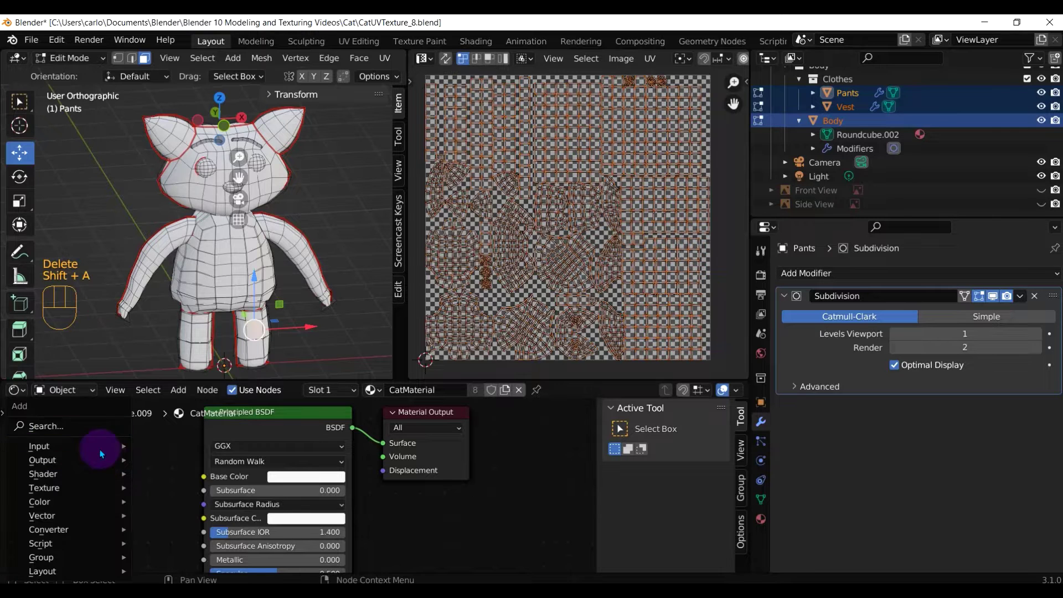
click(65, 426)
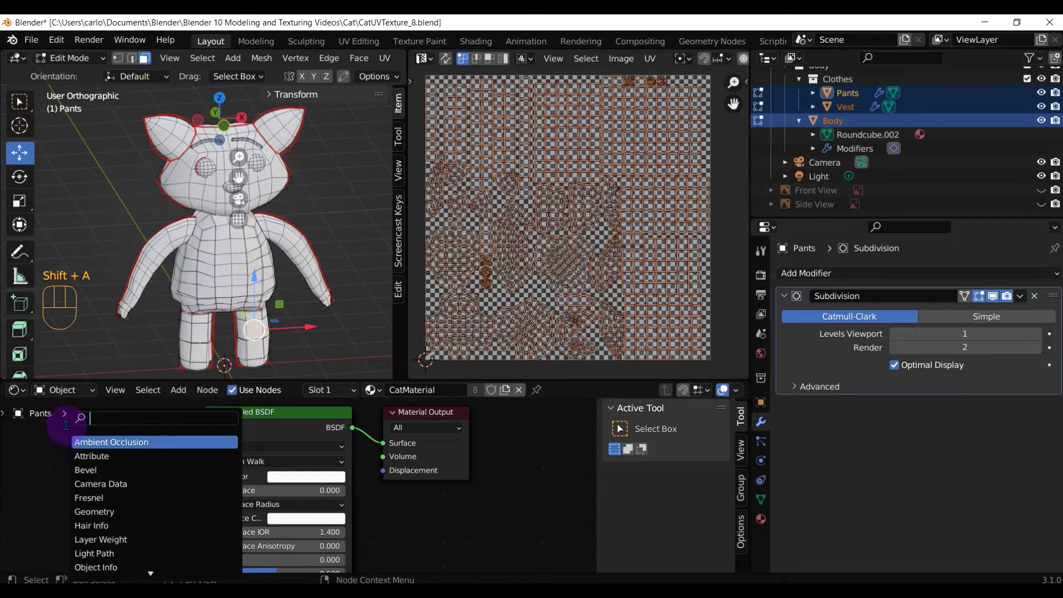
text(image)
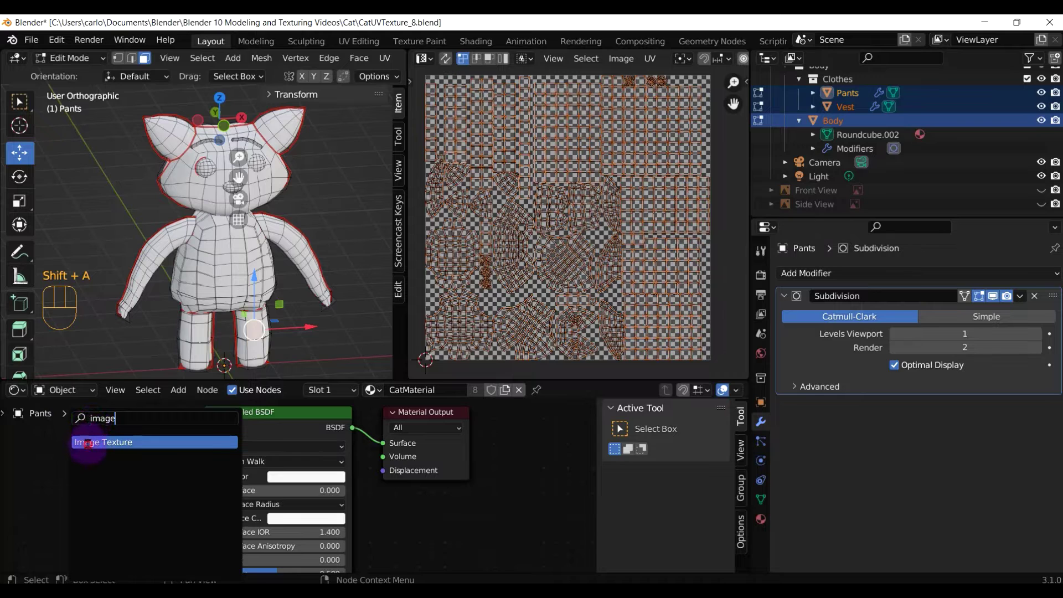
click(87, 443)
click(155, 465)
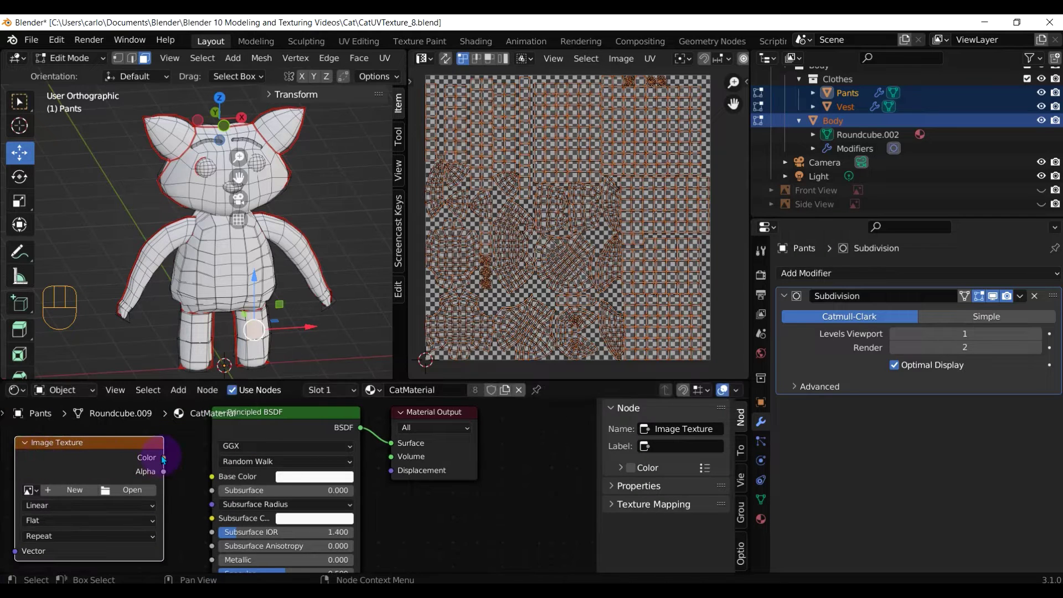
drag(164, 458, 212, 476)
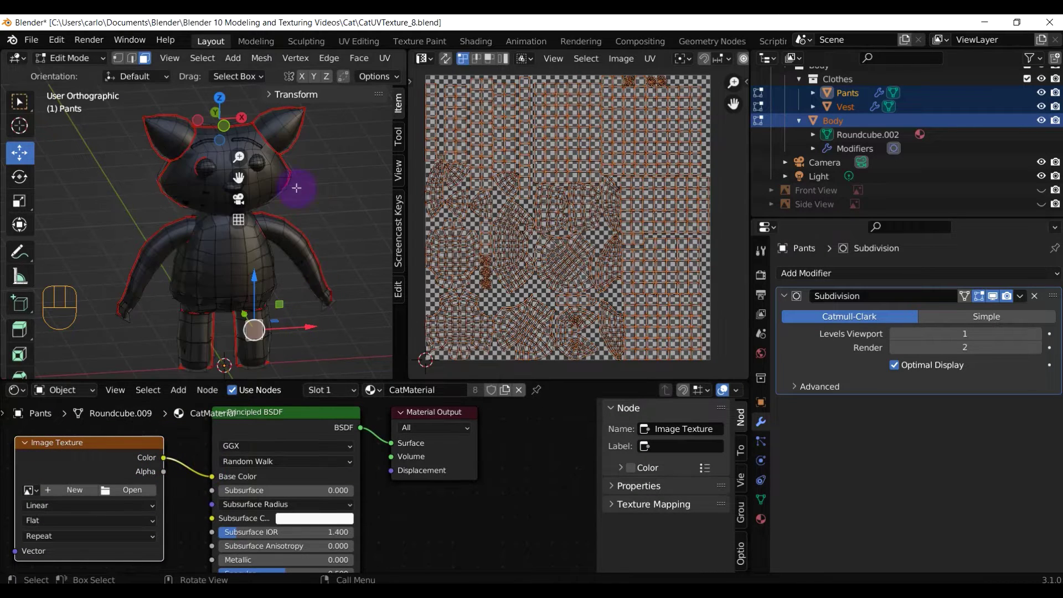
scroll(242, 223, up, 2)
middle_drag(201, 220, 214, 240)
scroll(188, 228, down, 2)
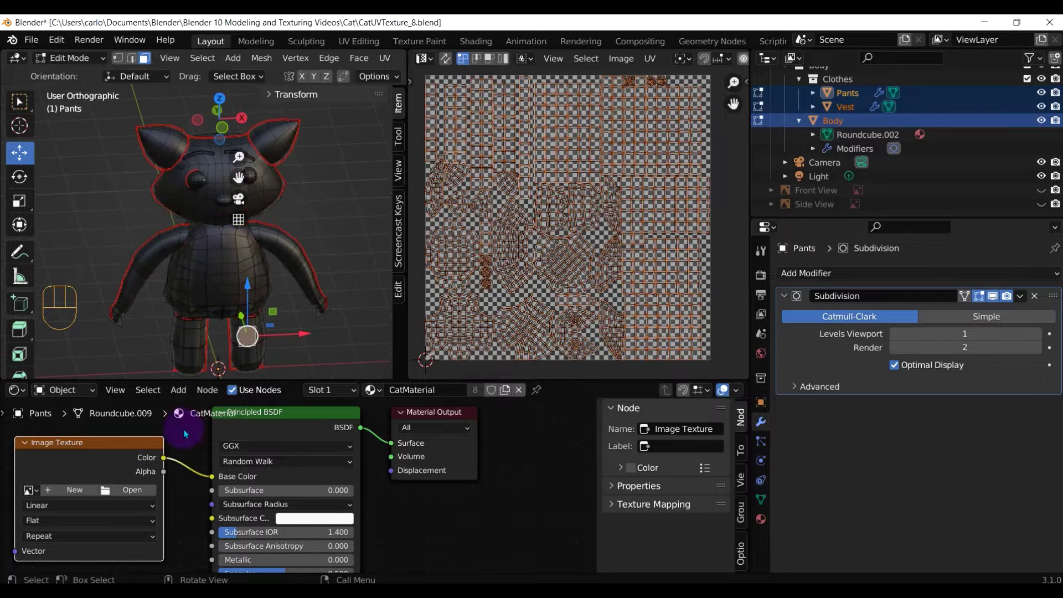
click(62, 499)
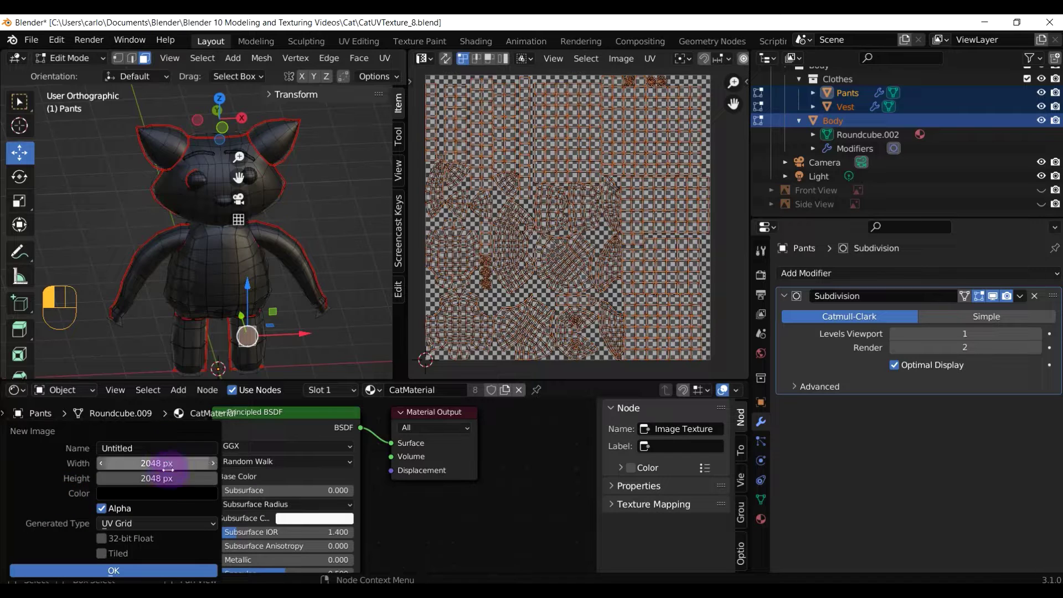
click(152, 493)
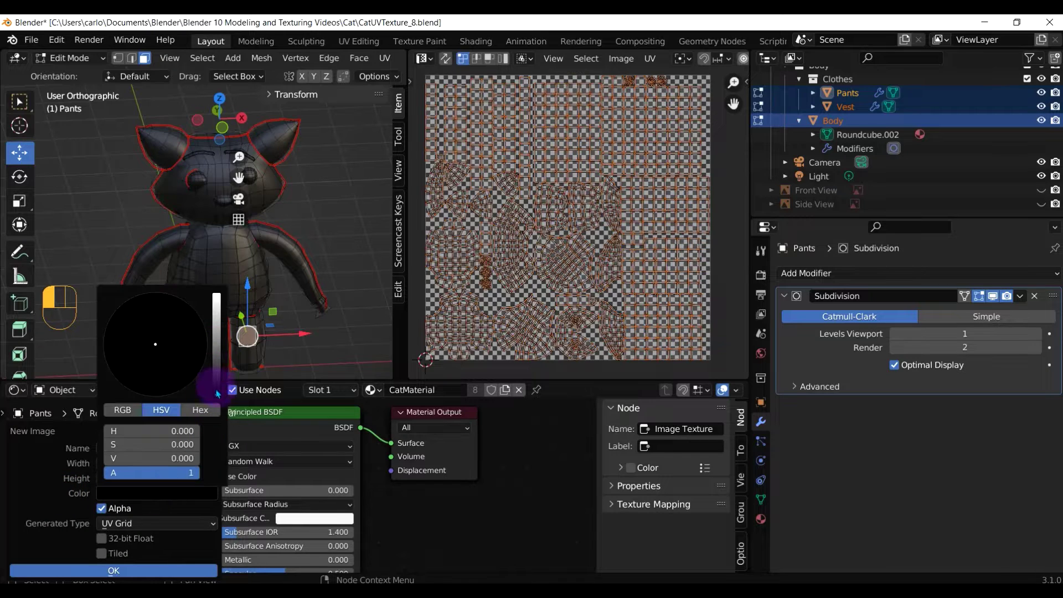
drag(216, 390, 221, 275)
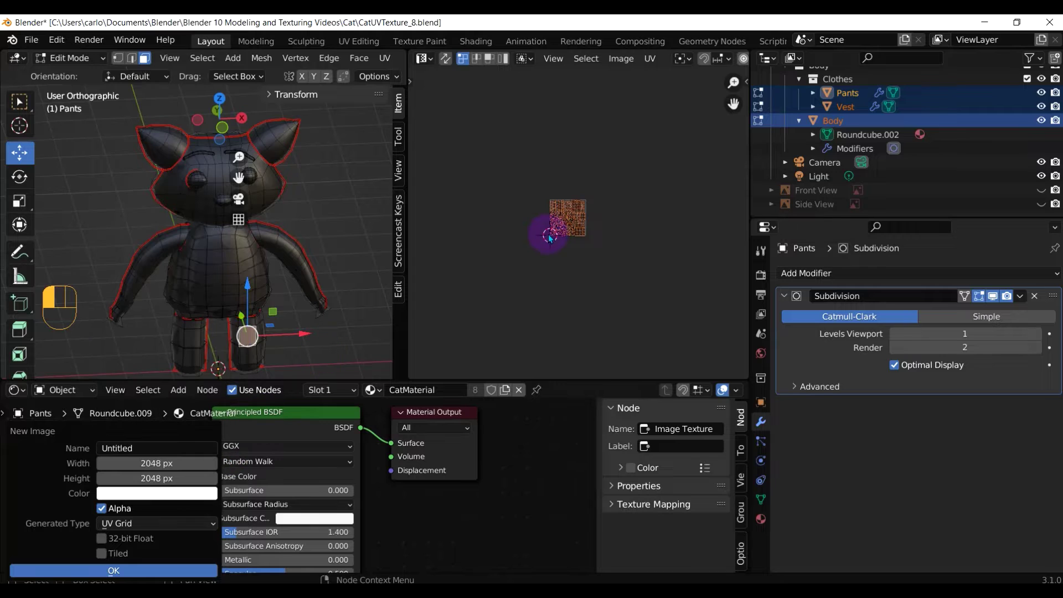
scroll(577, 254, up, 5)
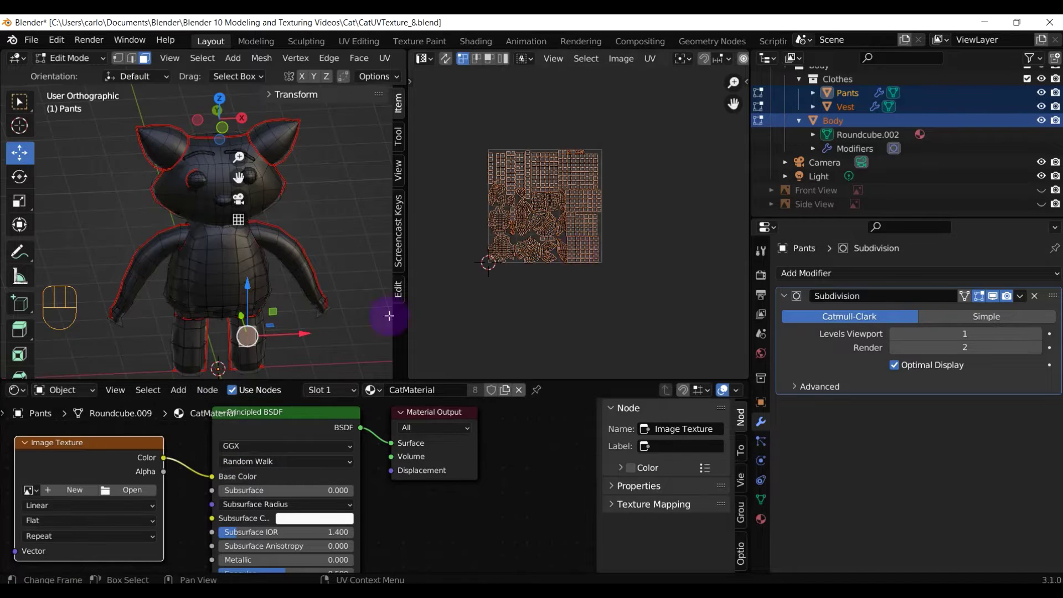
Create a blank white 2048 × 2048 px image named CatTexture in the Image Texture node.
click(78, 489)
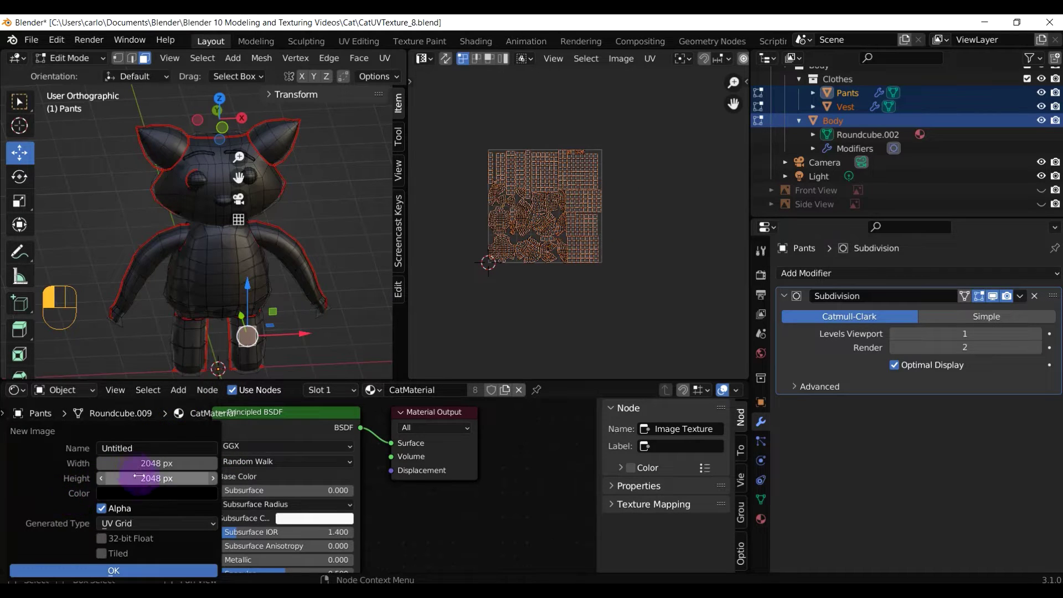
click(200, 493)
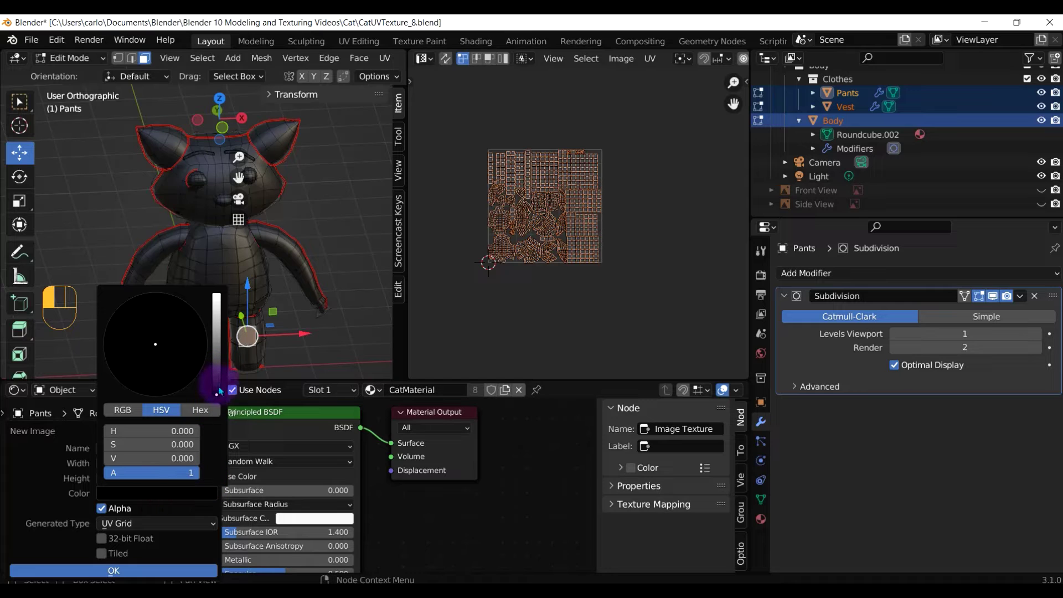
drag(217, 388, 216, 294)
click(142, 523)
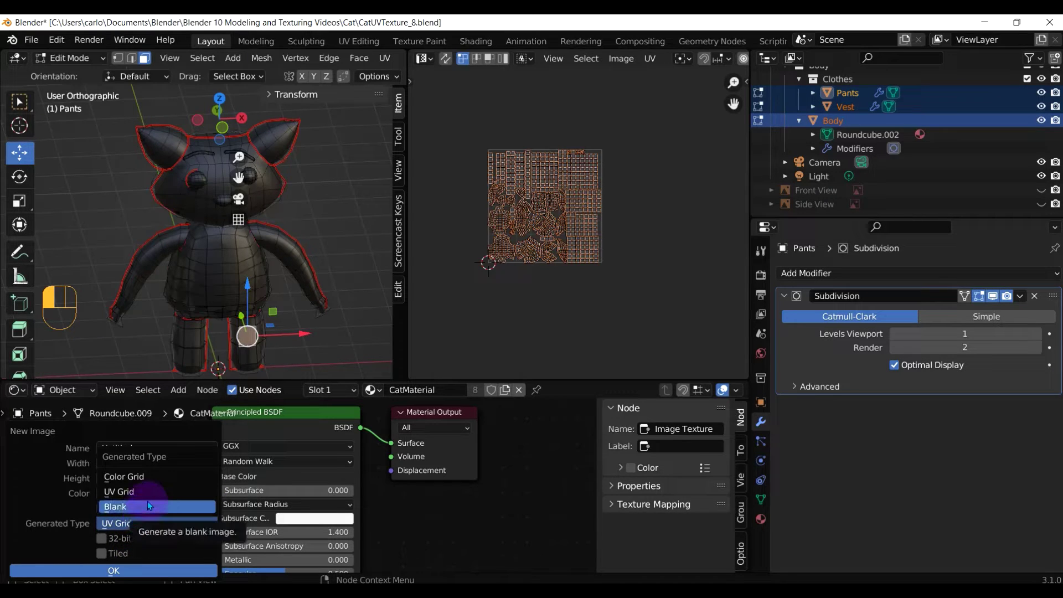
click(148, 505)
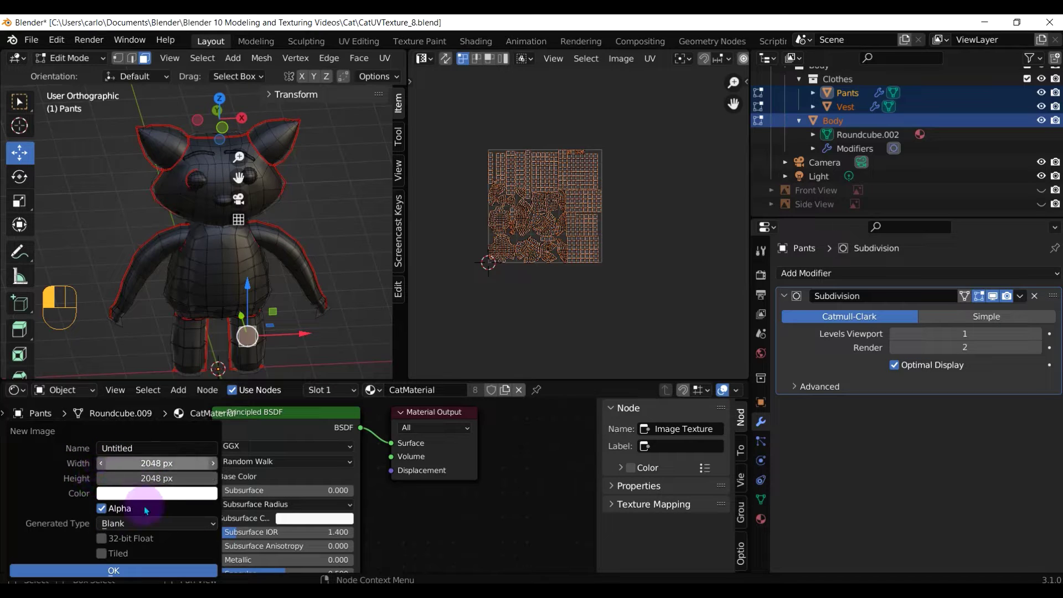
click(141, 448)
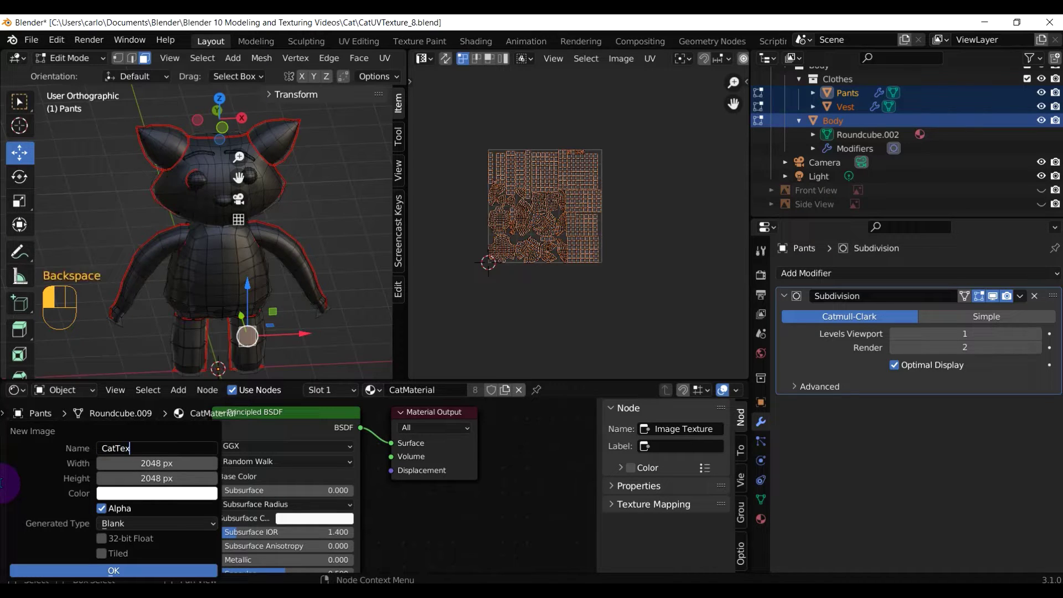
click(114, 571)
scroll(397, 347, down, 3)
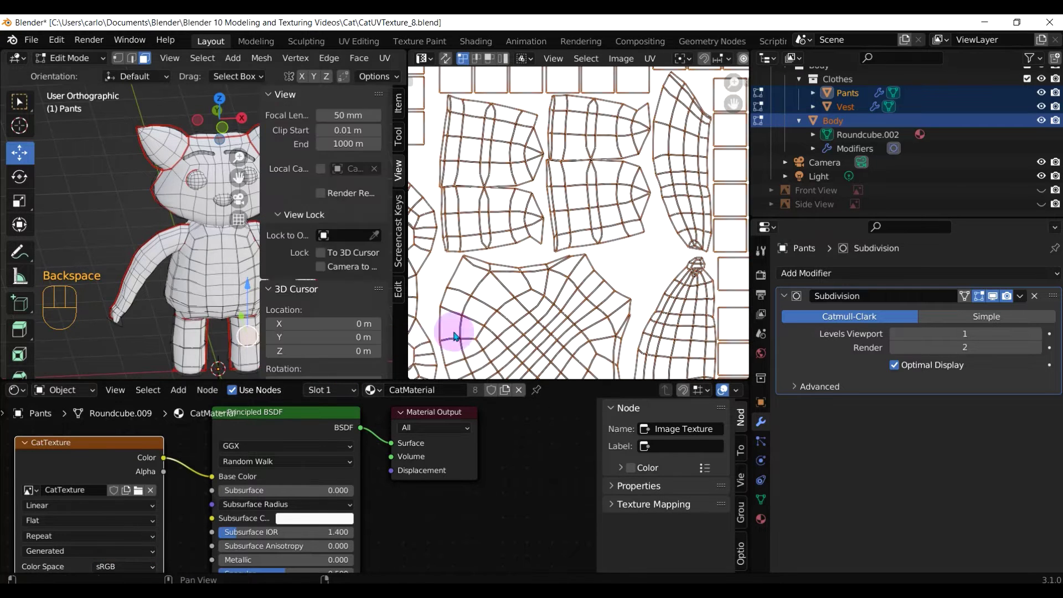
scroll(487, 307, down, 4)
scroll(528, 276, down, 3)
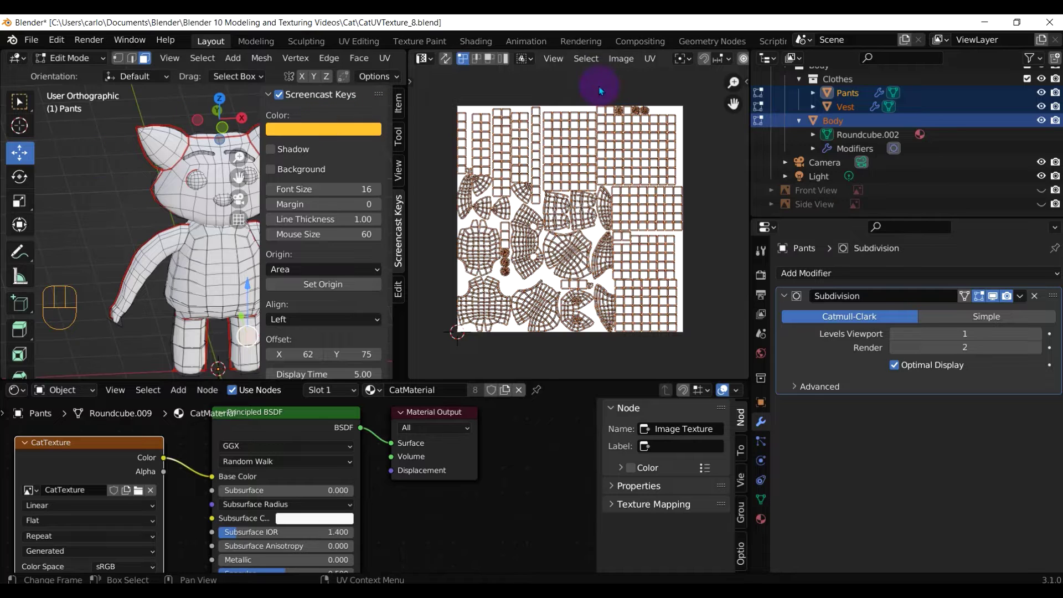
click(548, 59)
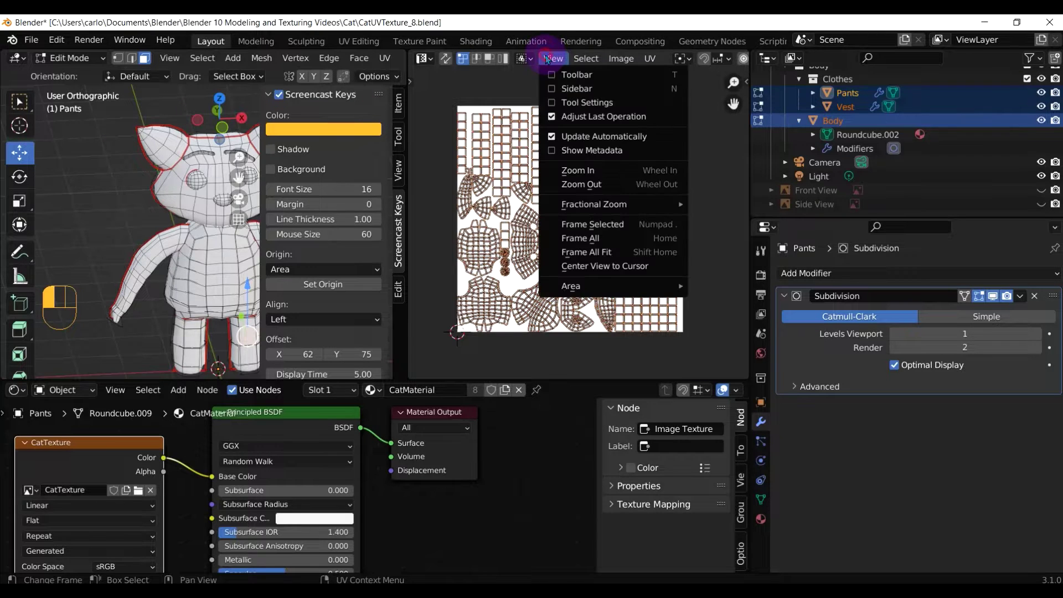
click(547, 58)
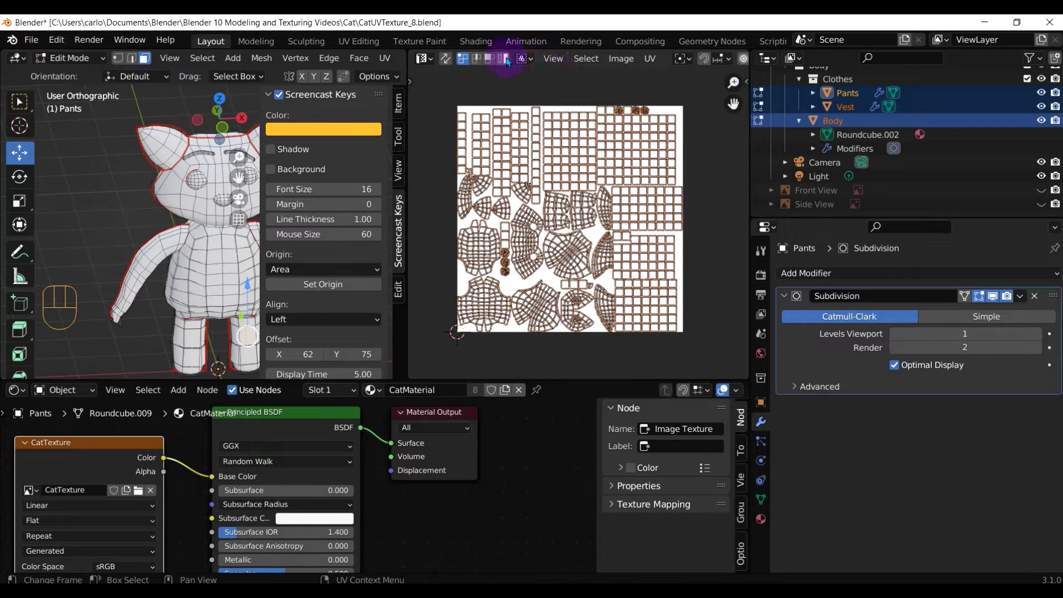
click(531, 56)
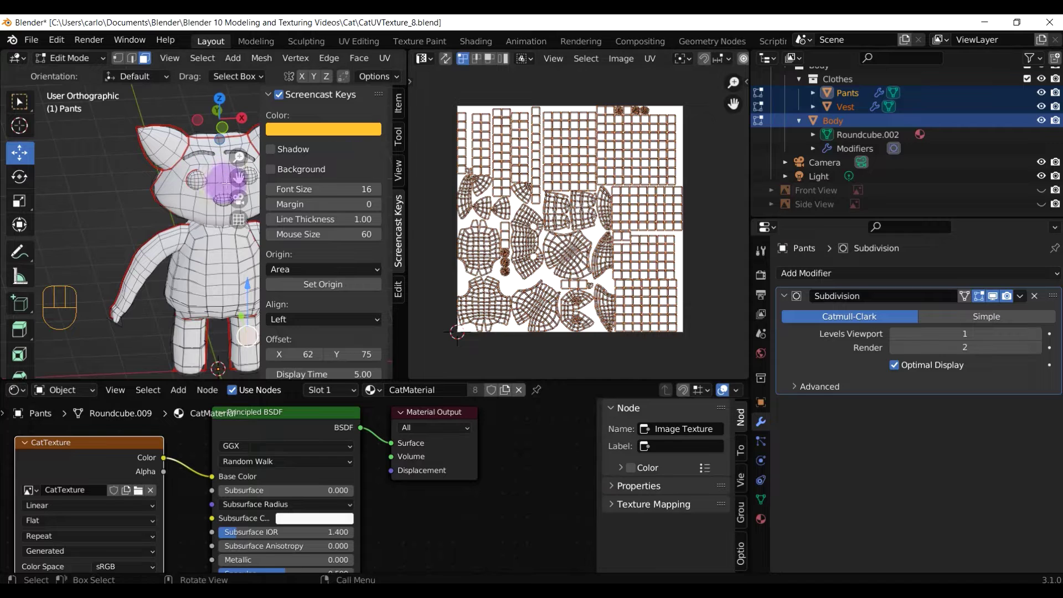
Collapse the Screencast Keys settings so the cat model is unobstructed.
scroll(221, 178, up, 3)
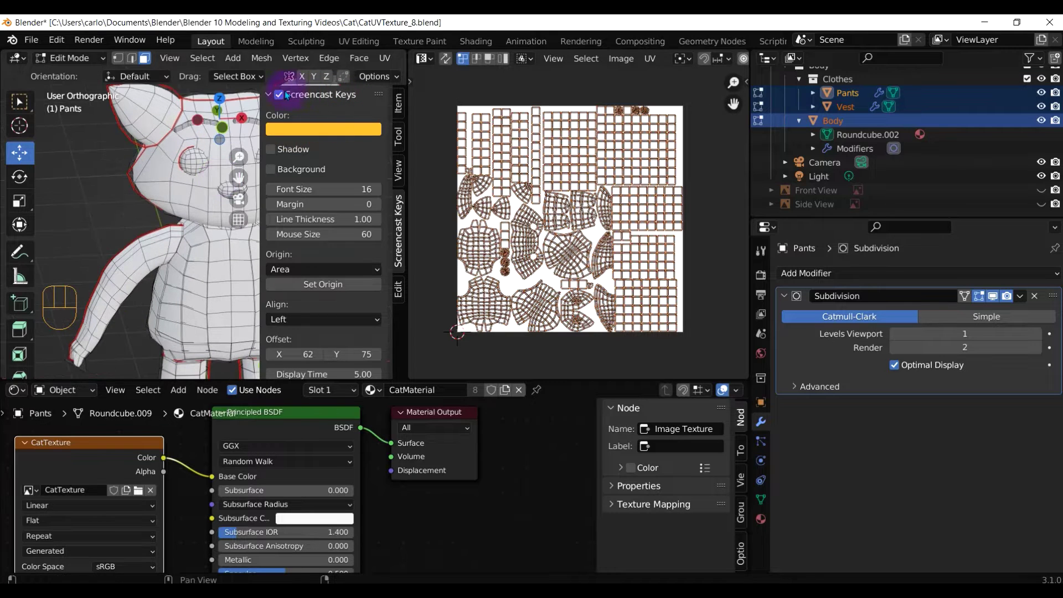
click(270, 95)
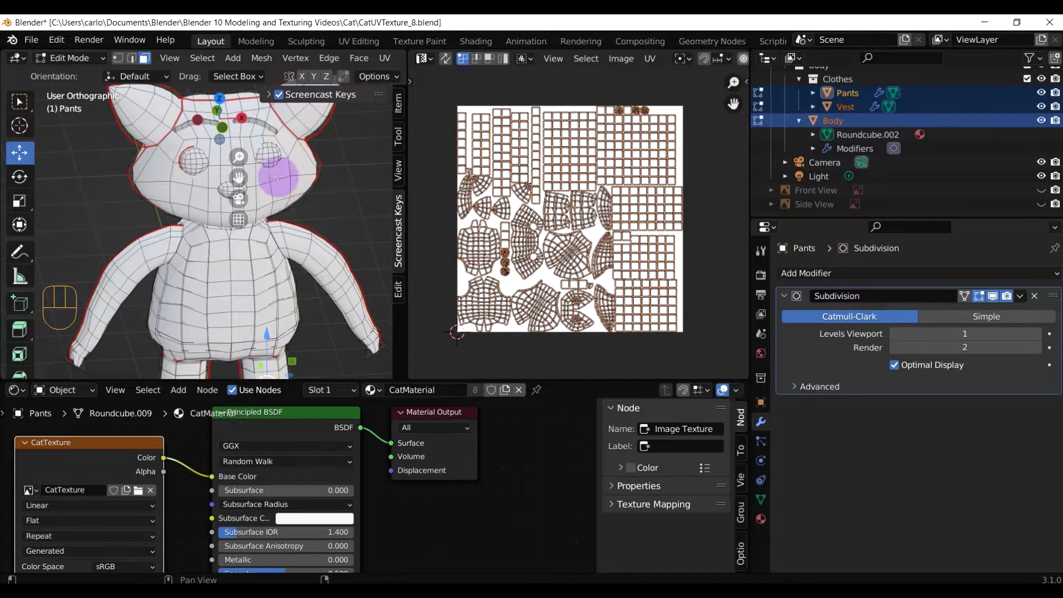
scroll(277, 173, down, 3)
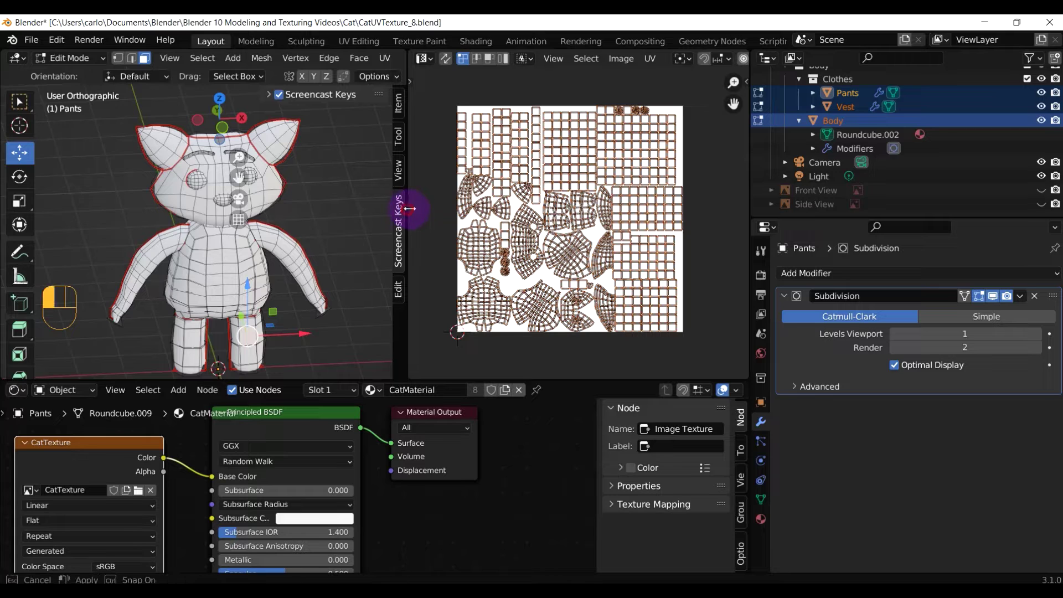
Enlarge the 3D viewport by shrinking the UV and shader editors, and show the cat in front view.
drag(410, 209, 503, 211)
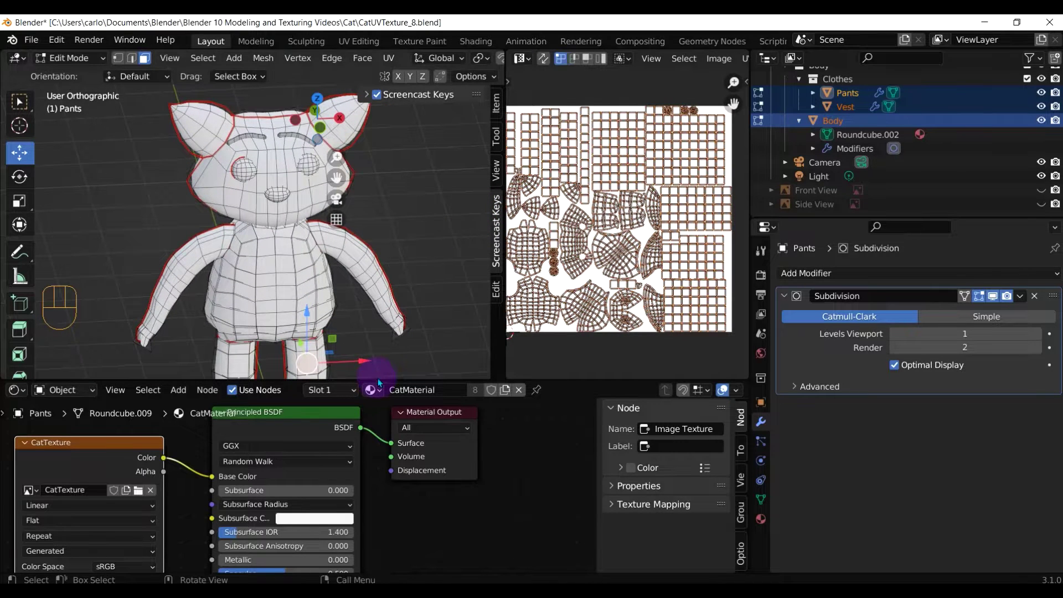
drag(376, 381, 360, 561)
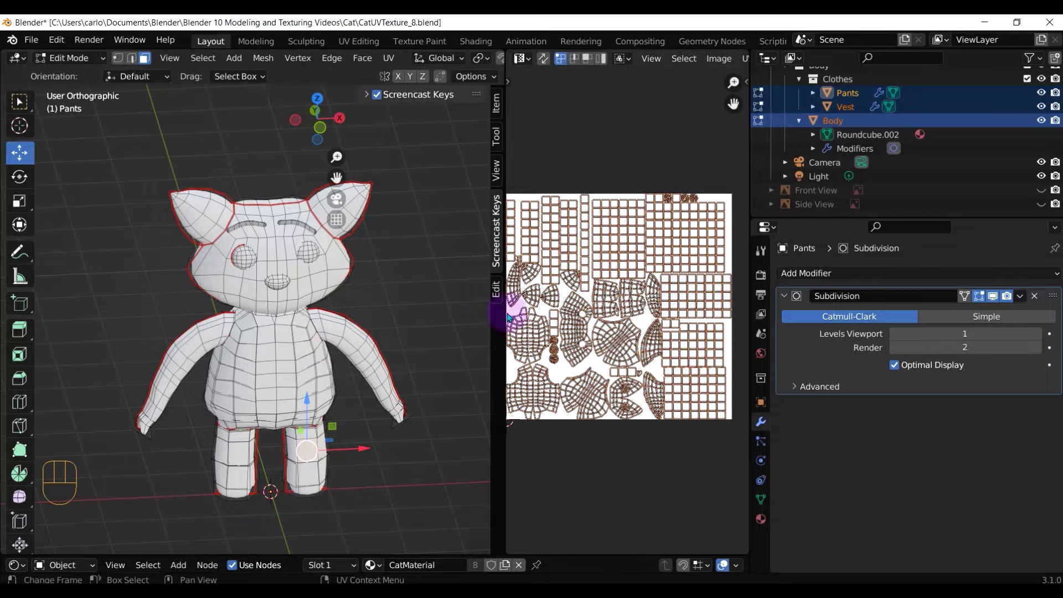
middle_drag(314, 368, 297, 312)
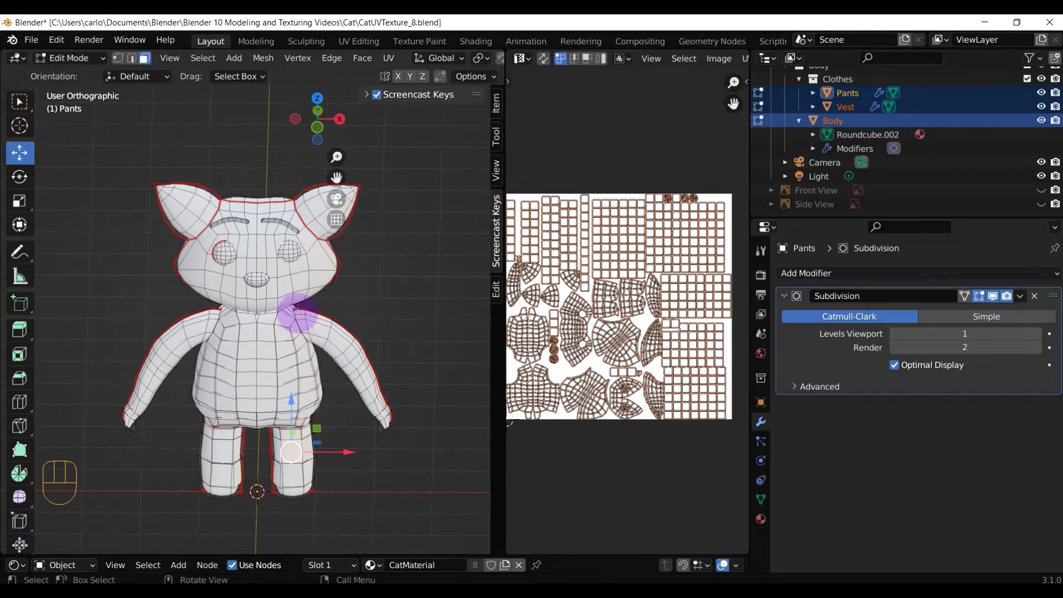
key(KP_1)
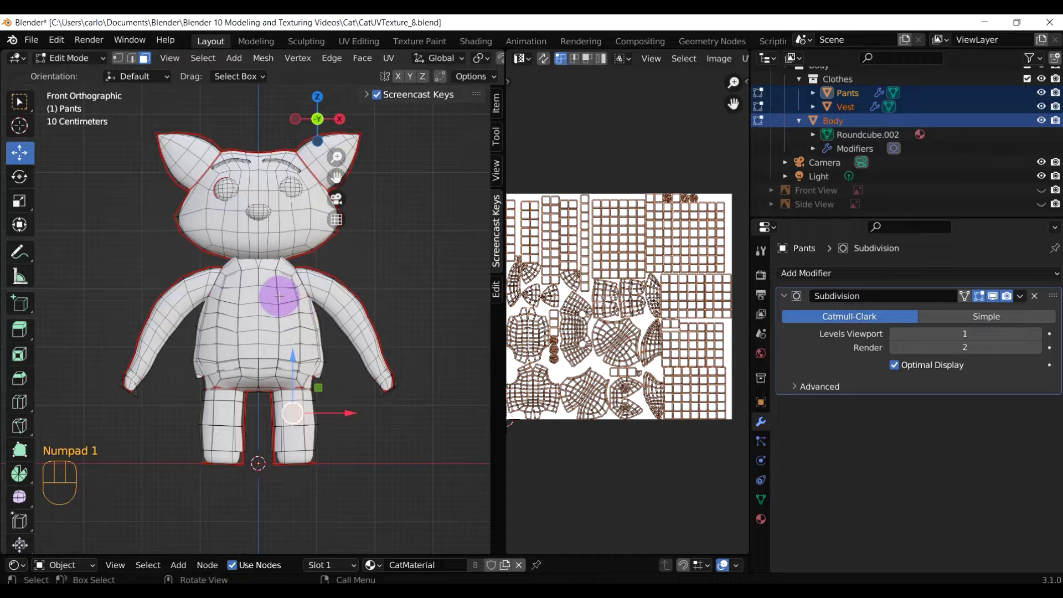
Unhide the Front View reference image behind the cat model.
click(1041, 190)
scroll(219, 298, down, 2)
scroll(218, 297, down, 3)
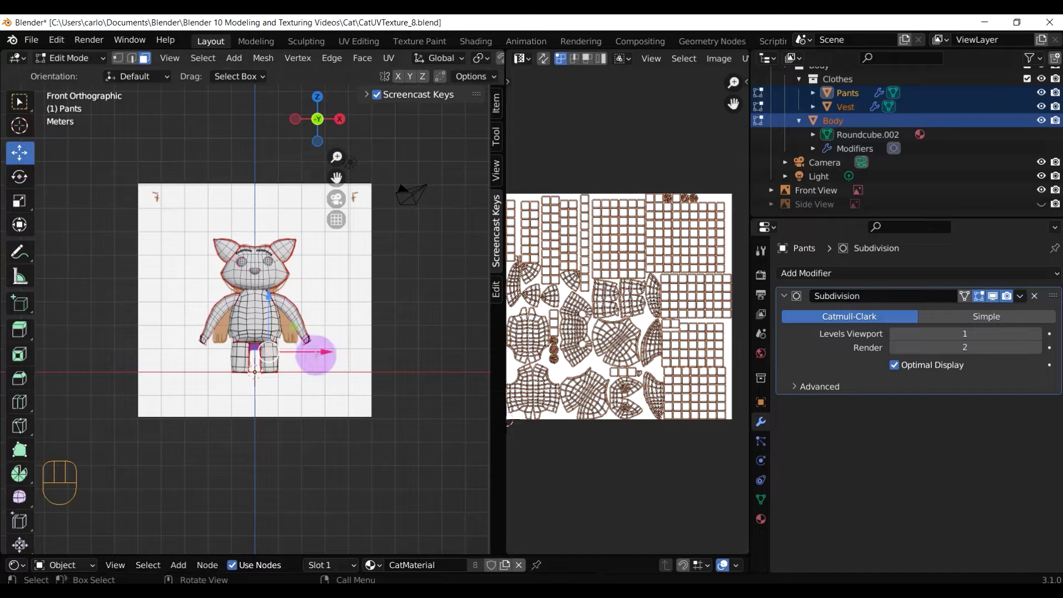
Return to Object Mode and move the Front View reference image along X beside the cat, to about 7.8 m.
drag(330, 352, 373, 351)
key(ctrl+z)
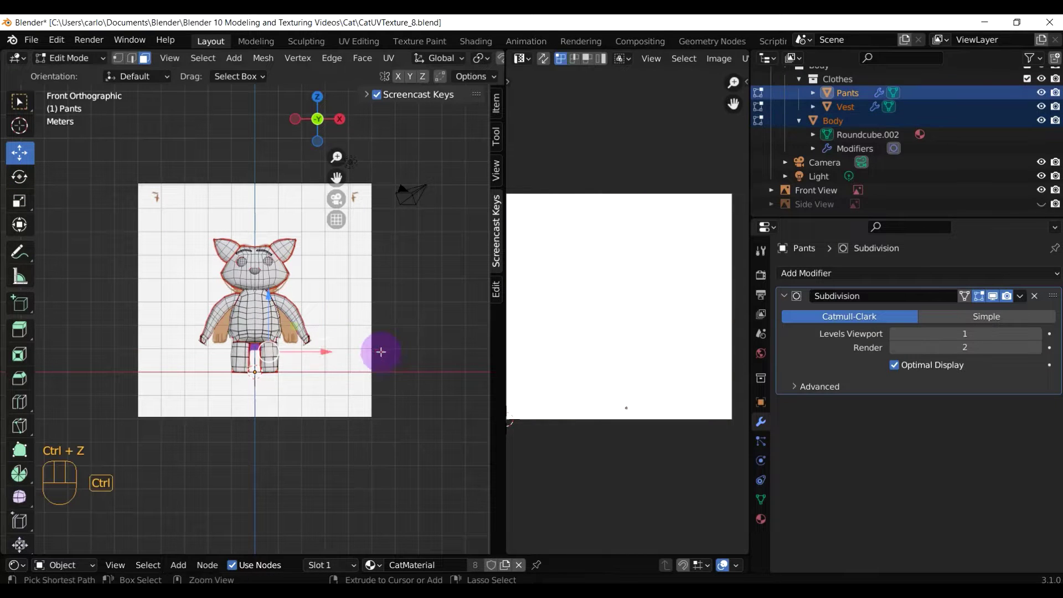
key(ctrl+Tab)
click(242, 350)
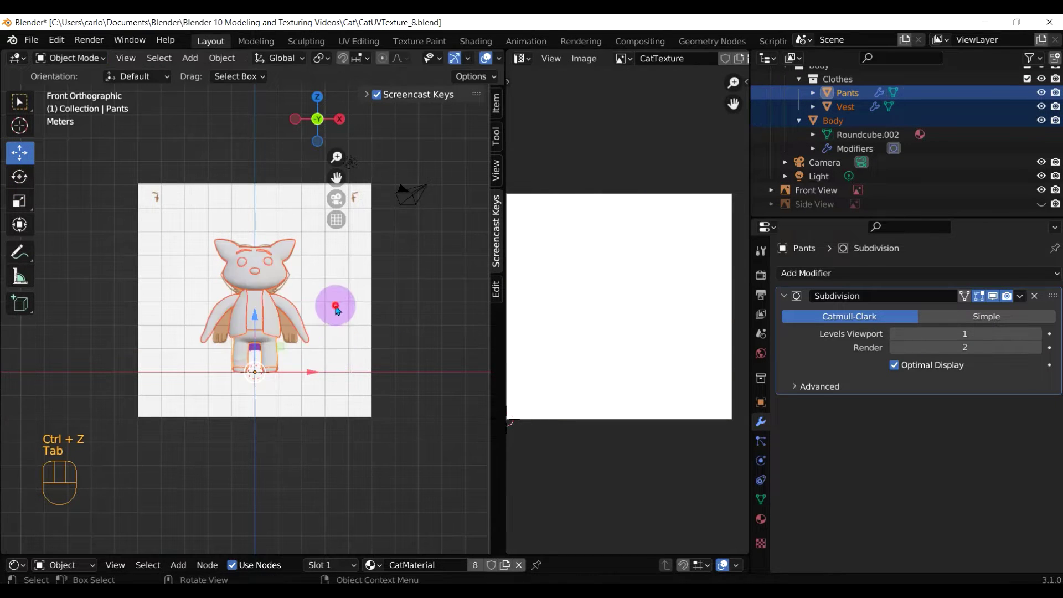
click(336, 307)
drag(313, 303, 498, 310)
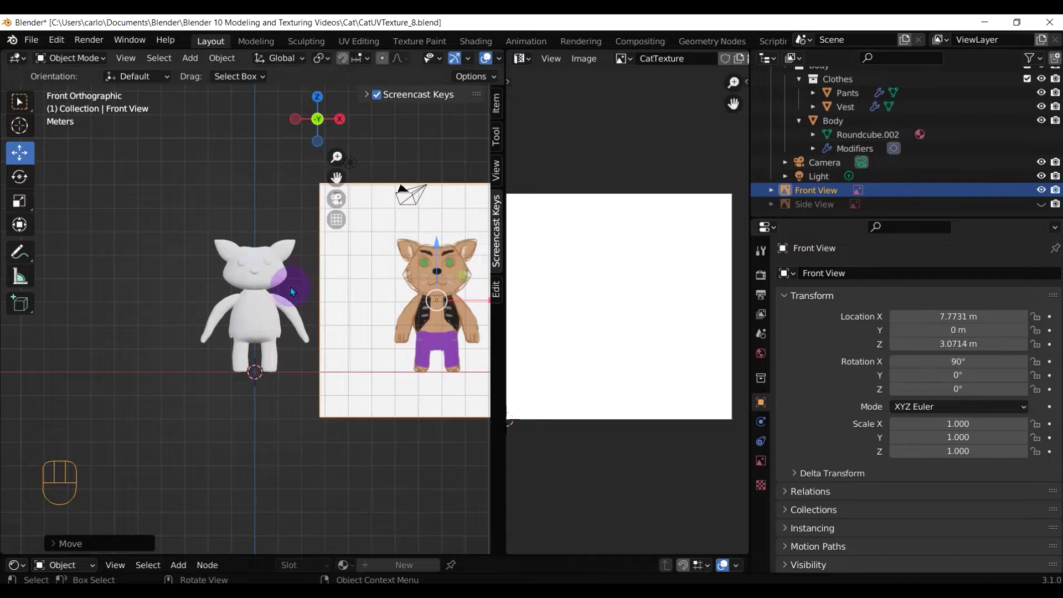
Select the cat's head and switch it to Texture Paint mode.
scroll(290, 287, up, 2)
click(248, 272)
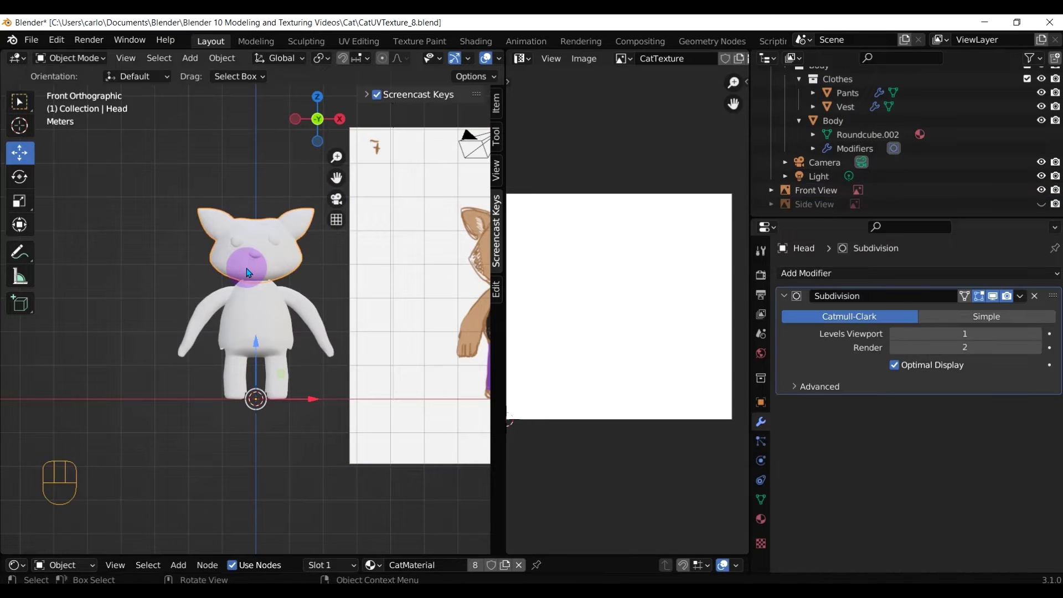
key(Tab)
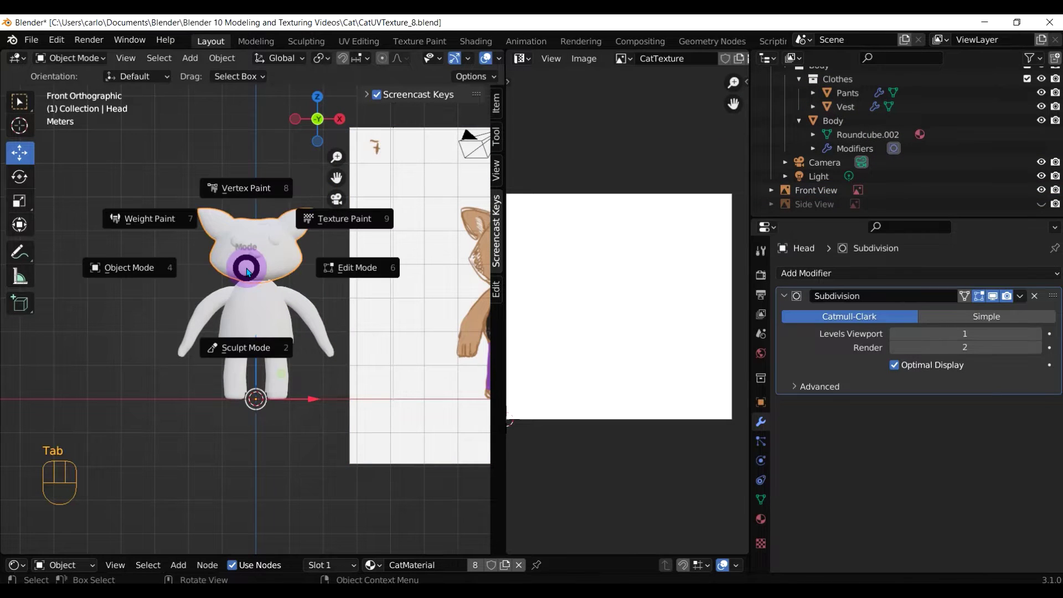
click(344, 219)
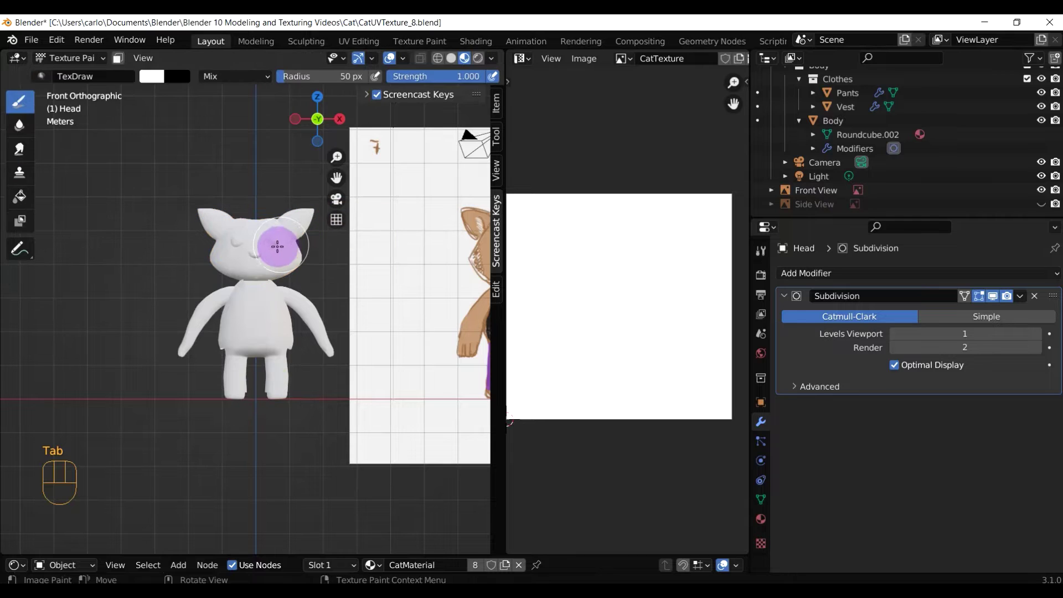
Show the paint brush settings beside the reference drawing and create a new color palette.
click(496, 105)
click(497, 136)
scroll(430, 414, down, 5)
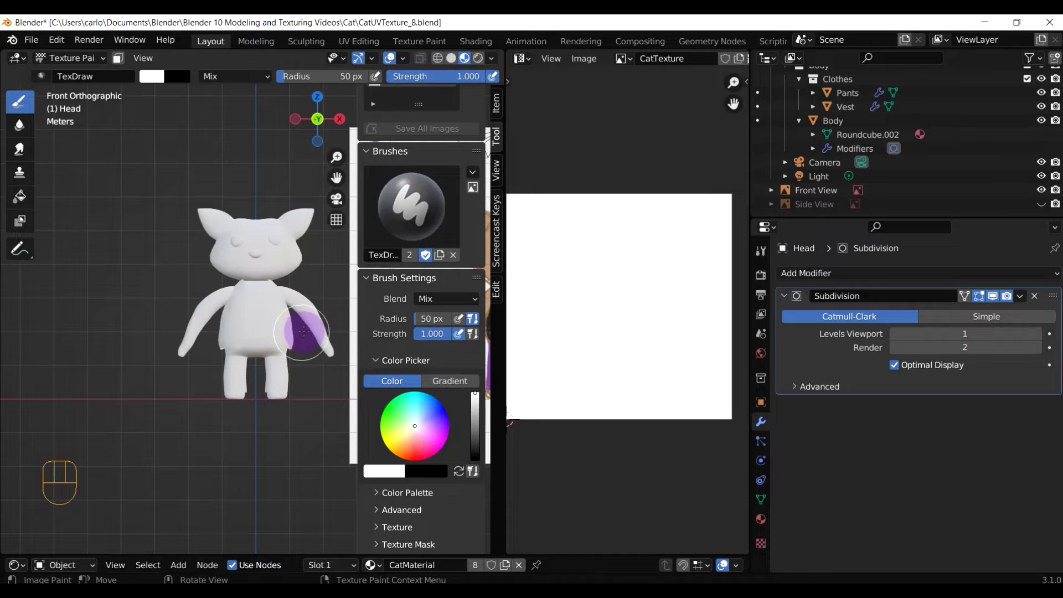
shift+middle_drag(303, 332, 137, 355)
scroll(403, 492, down, 1)
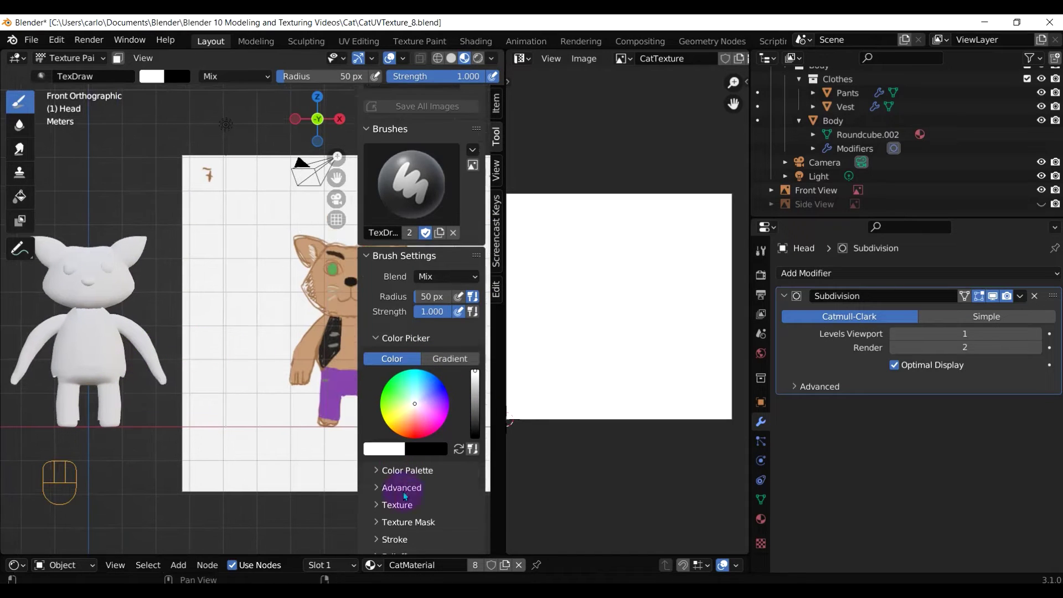
click(423, 478)
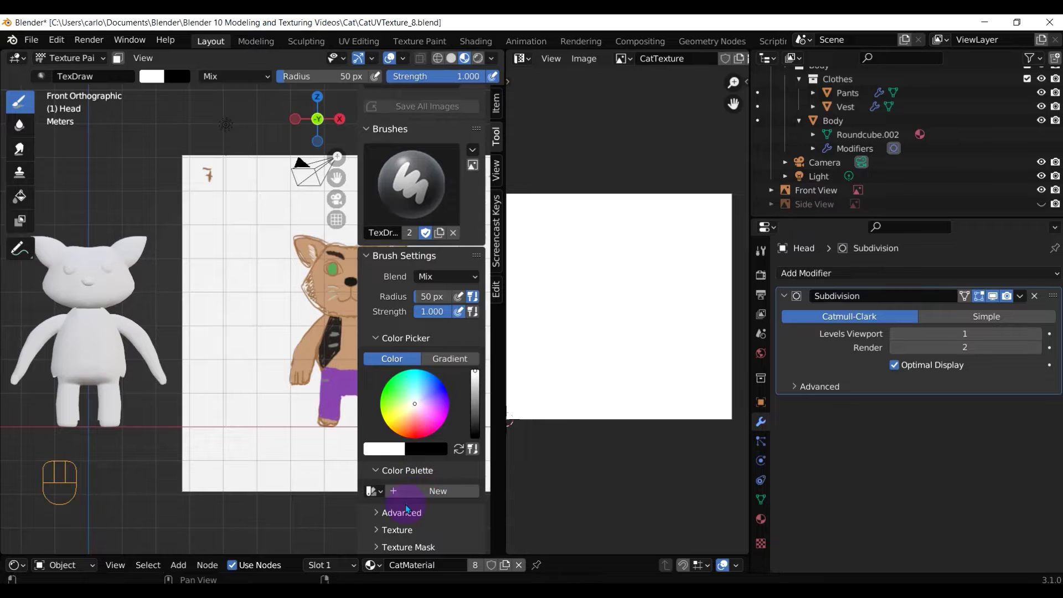
scroll(285, 361, down, 2)
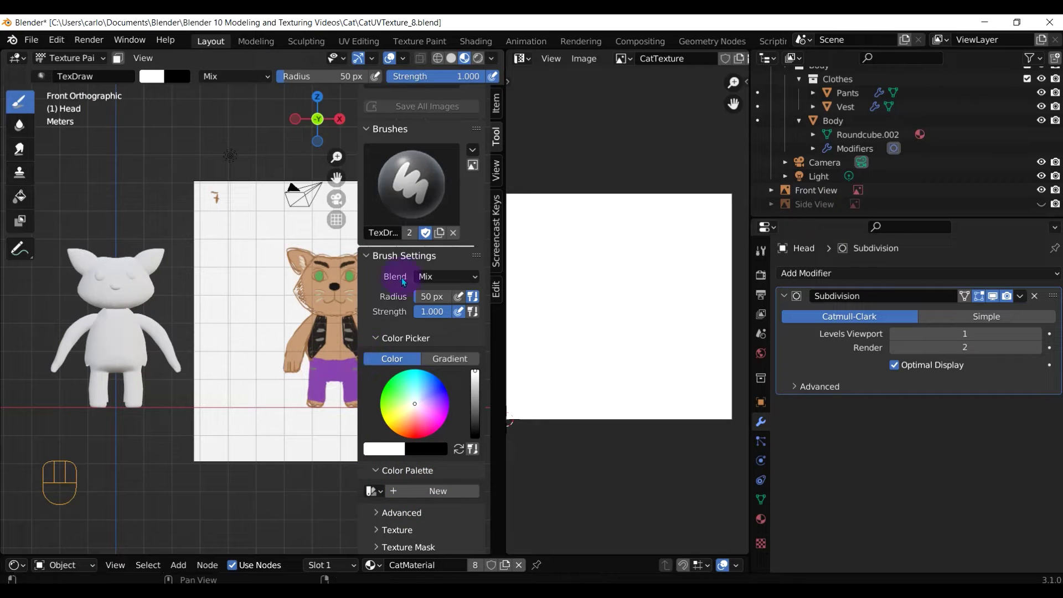
click(435, 491)
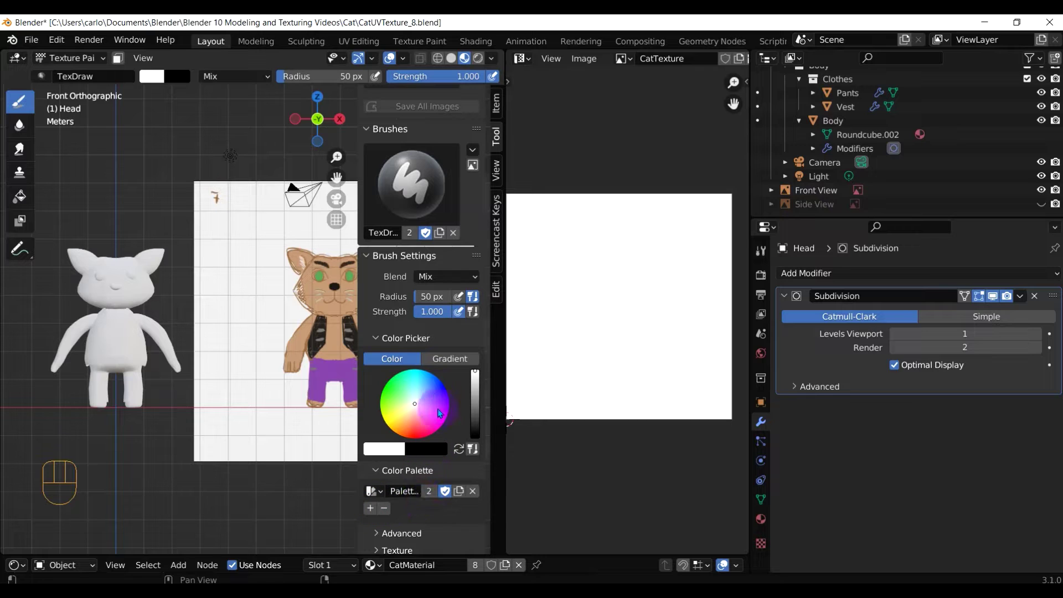
Sample the tan fur color from the reference cat's face as the TexDraw brush color.
click(384, 449)
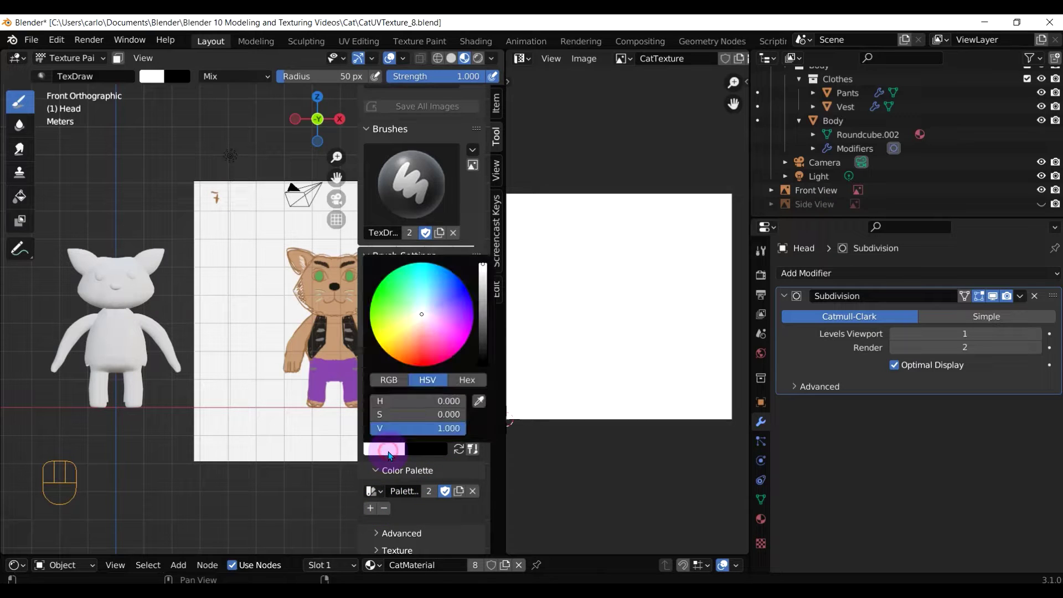
click(480, 402)
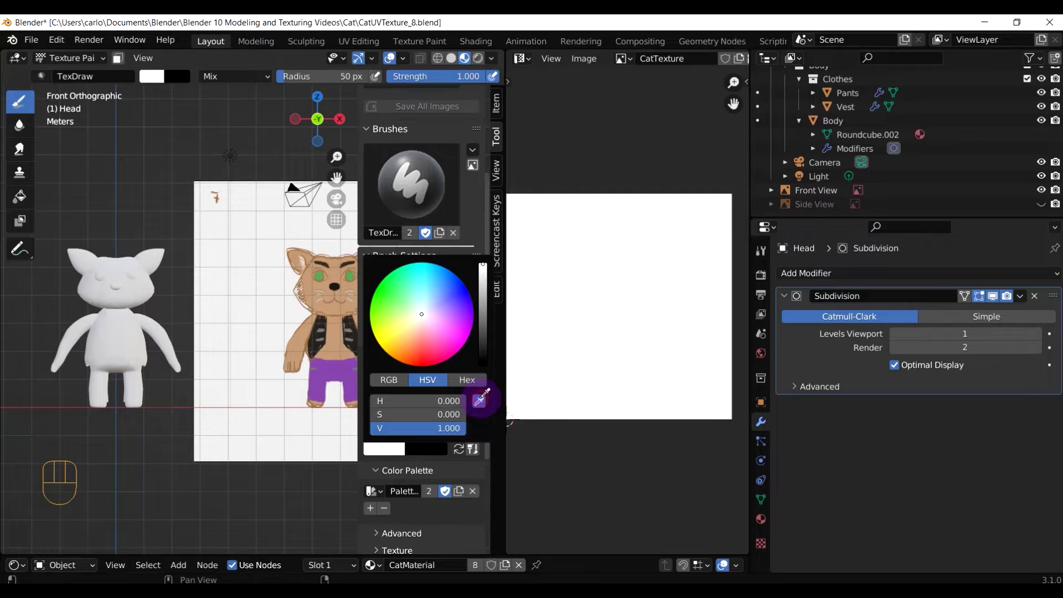
click(481, 401)
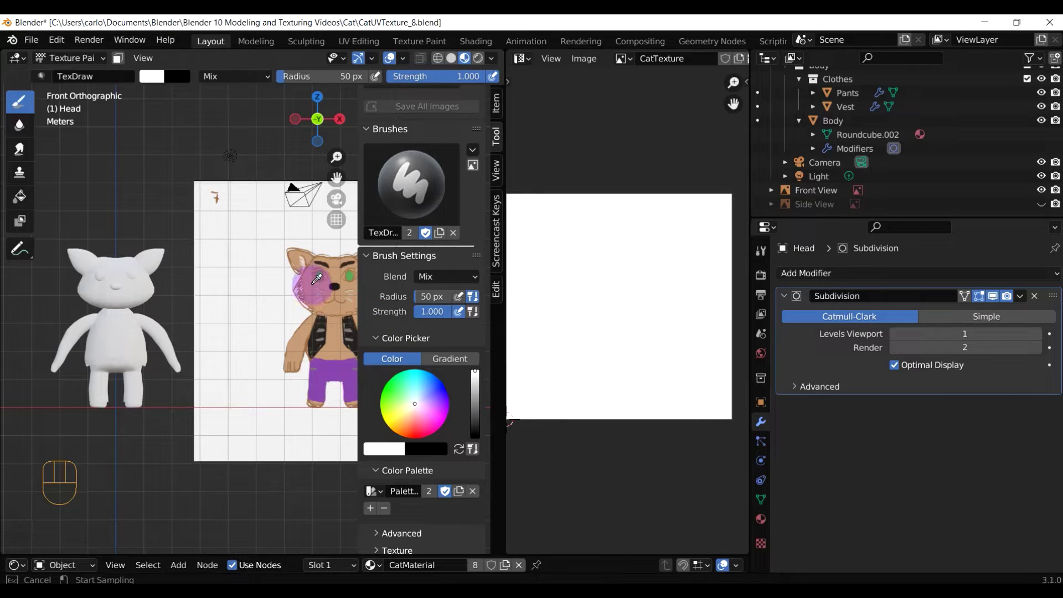
click(313, 282)
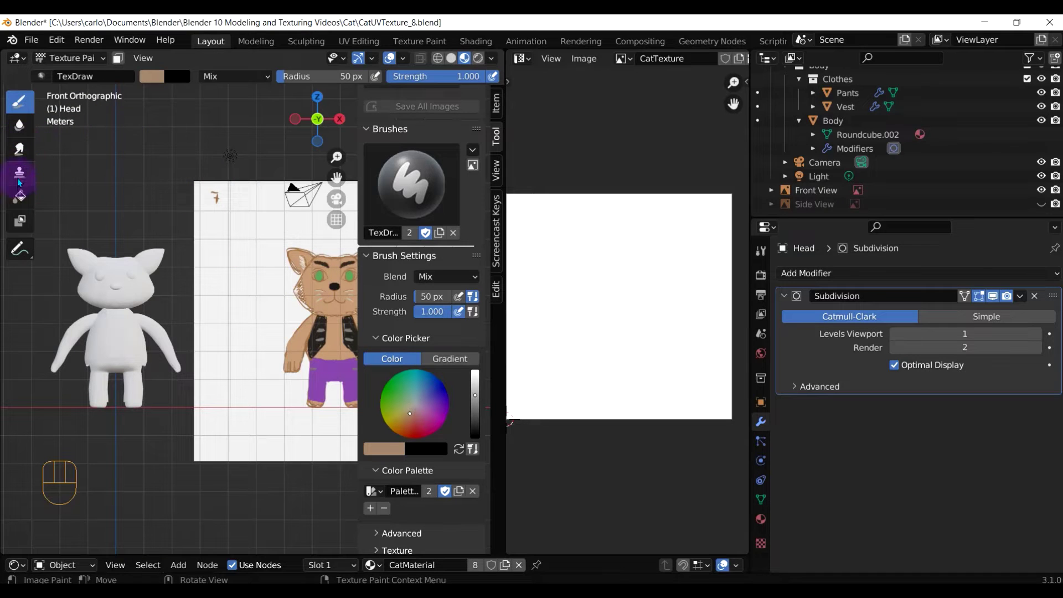
Switch to the Fill tool and try filling the cat's head with its current white color.
click(19, 196)
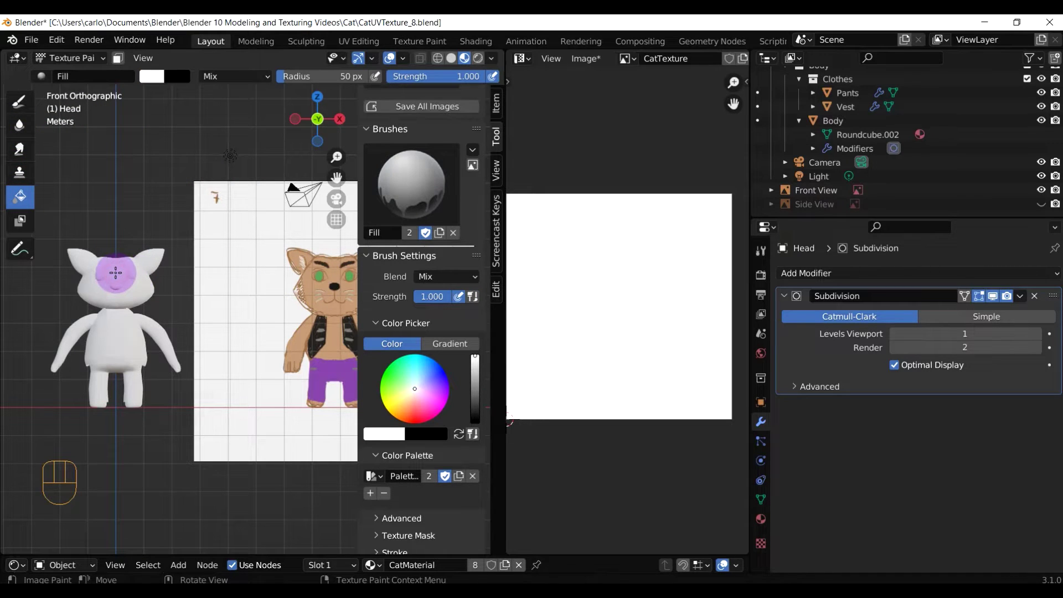
click(127, 274)
scroll(127, 286, up, 2)
click(86, 277)
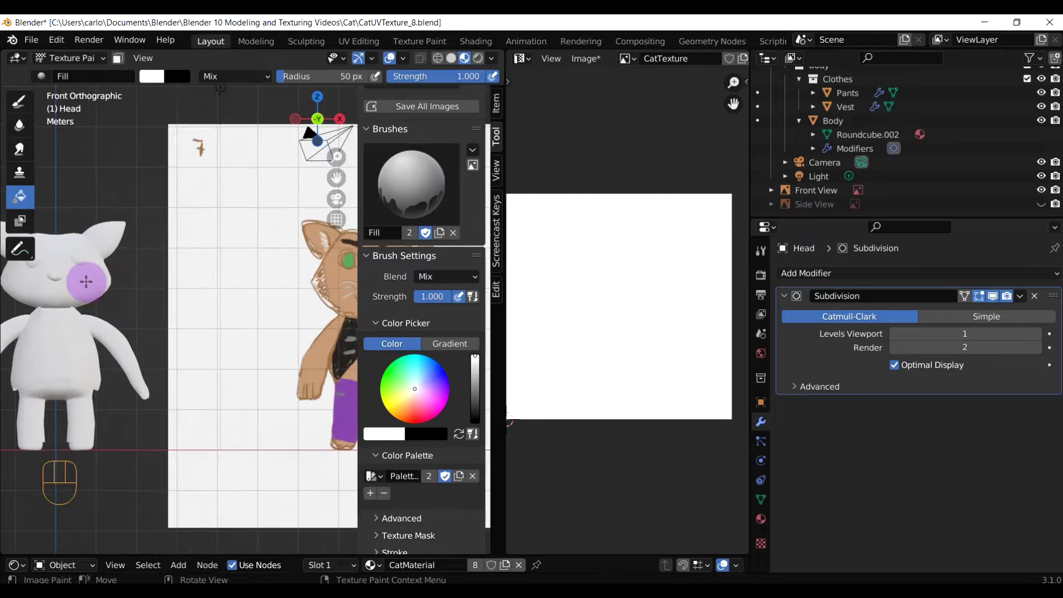
shift+middle_drag(162, 299, 228, 304)
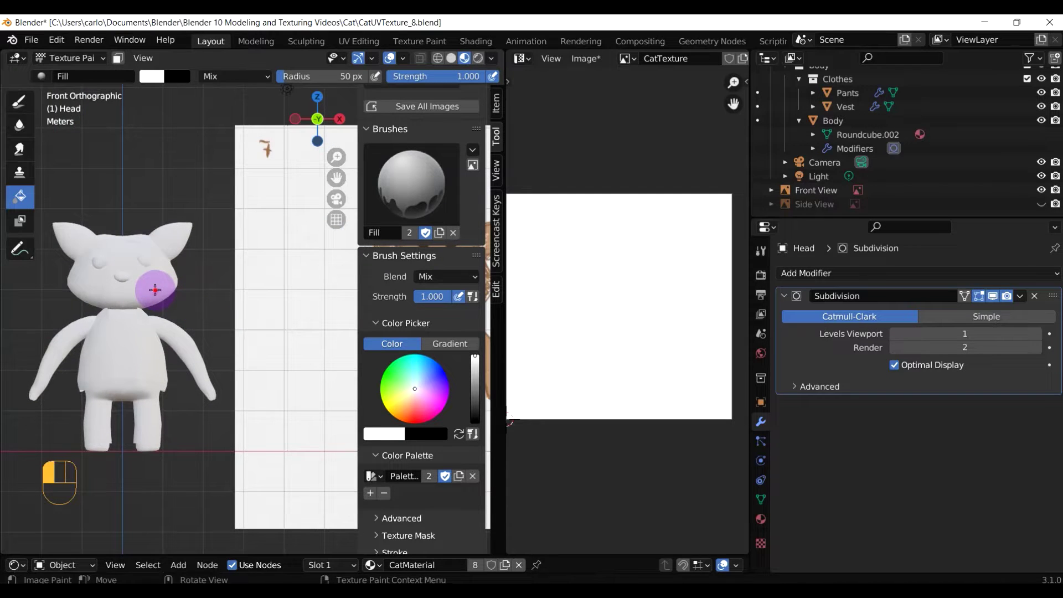
scroll(249, 299, down, 5)
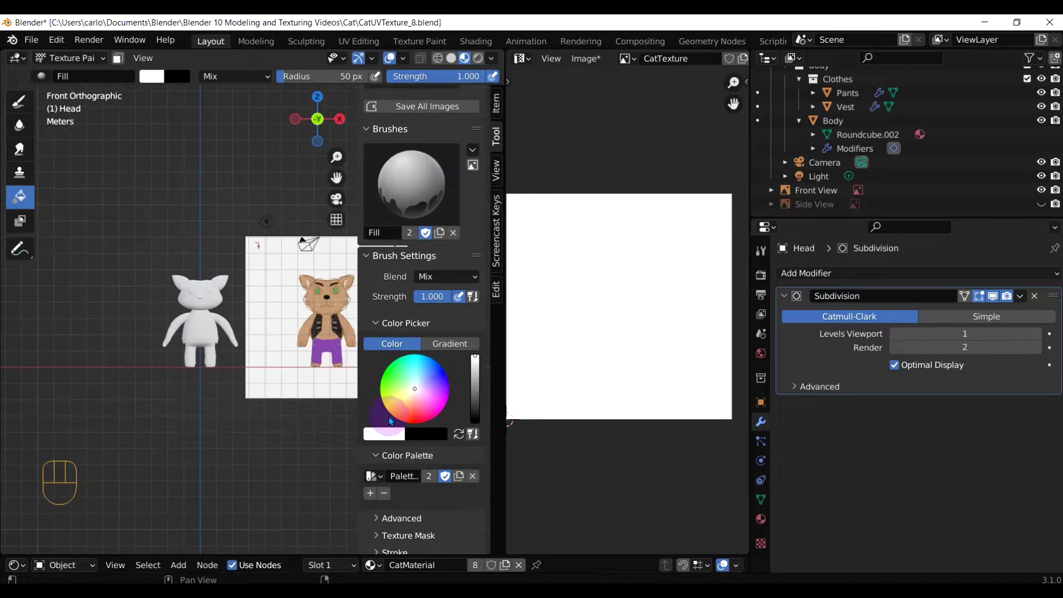
Sample the tan fur color from the reference cat's head for the Fill brush and add it to the color palette.
click(384, 435)
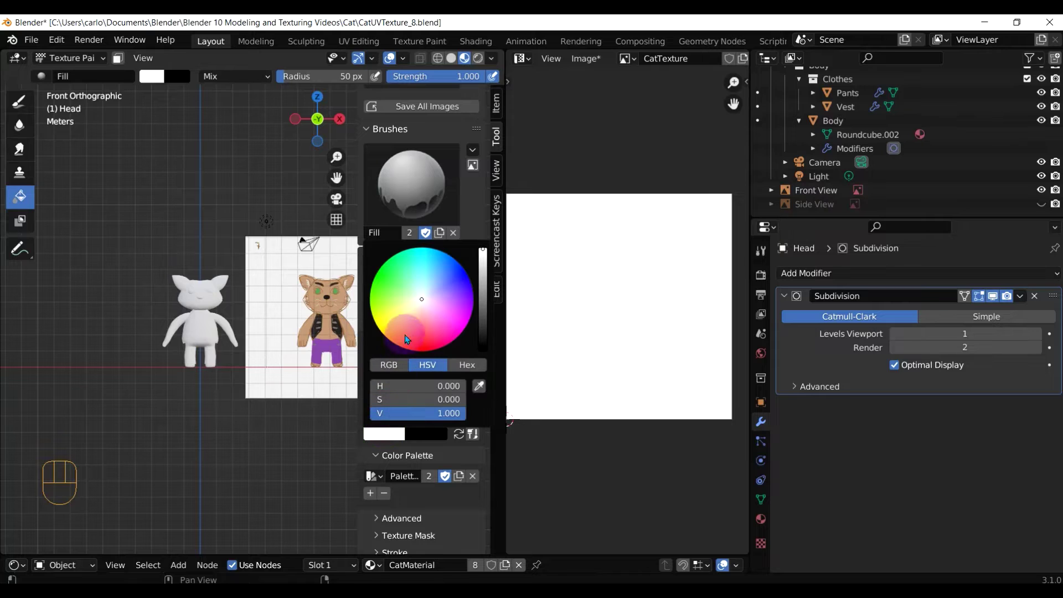
click(479, 384)
click(320, 292)
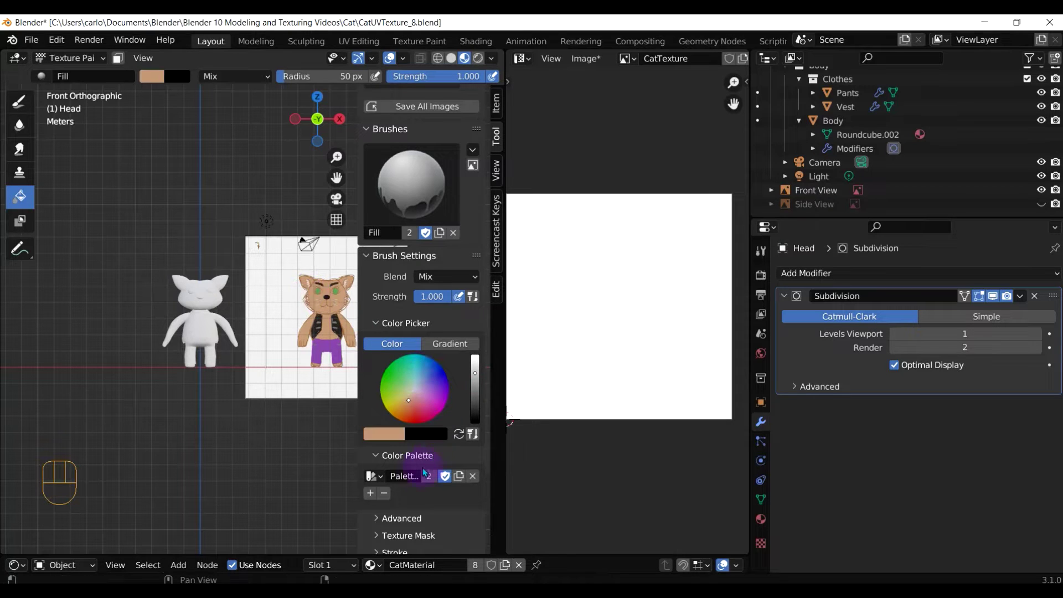
click(370, 492)
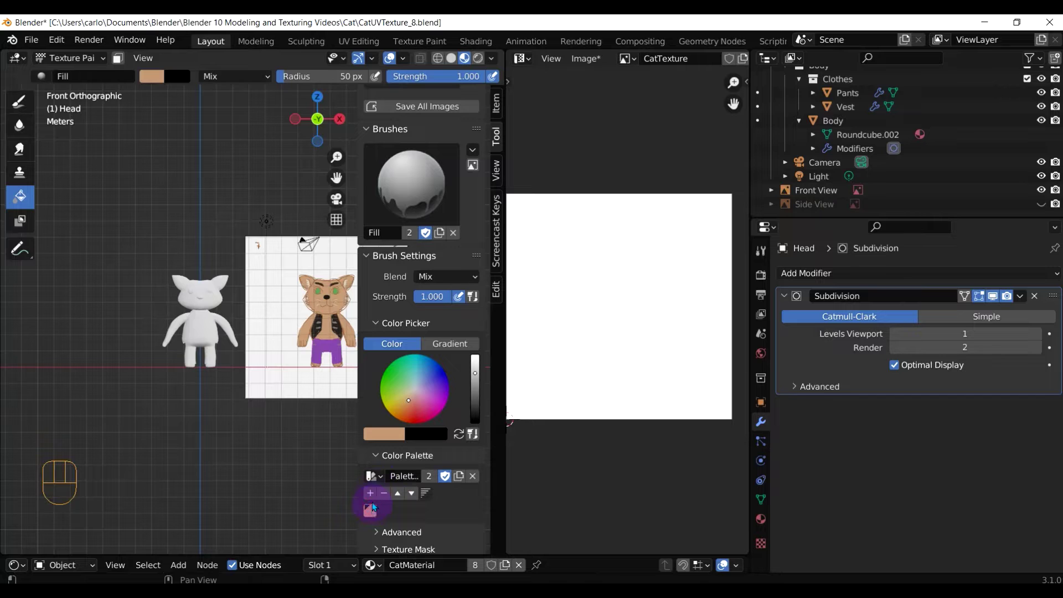
Fill the cat's head with the sampled tan color and check the painted islands on CatTexture.
scroll(209, 299, up, 4)
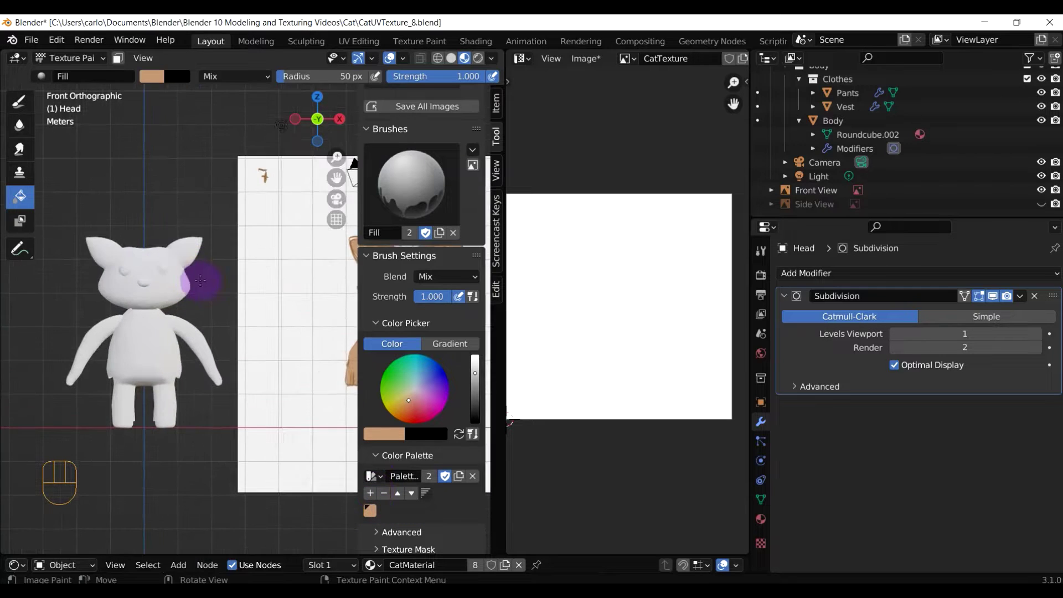
click(169, 277)
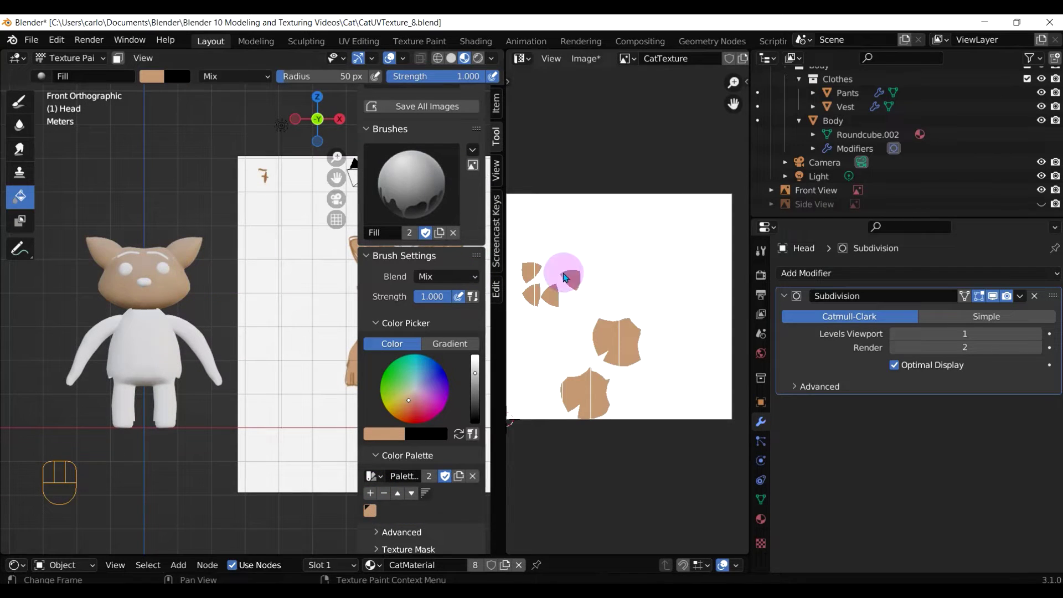
scroll(642, 344, up, 3)
scroll(642, 346, down, 3)
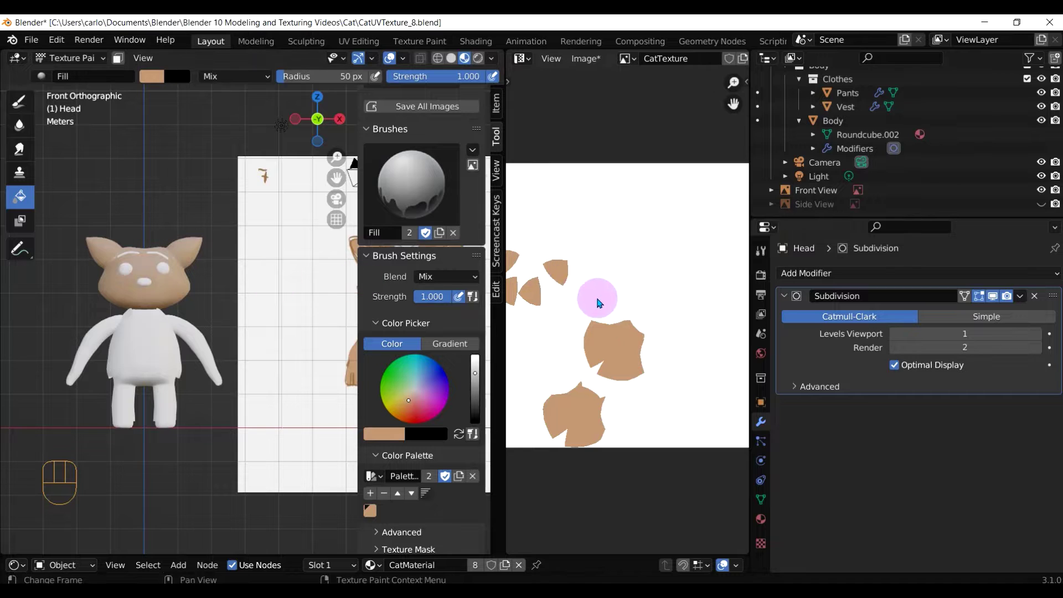
scroll(579, 321, down, 2)
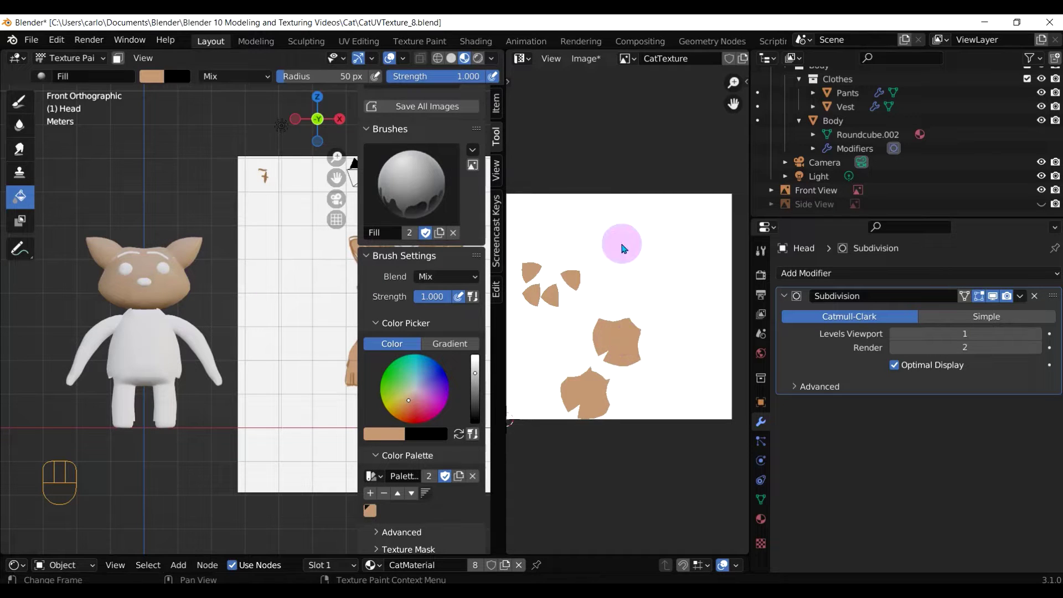
Save the painted texture image as CatTexture.png in the Cat folder.
click(585, 59)
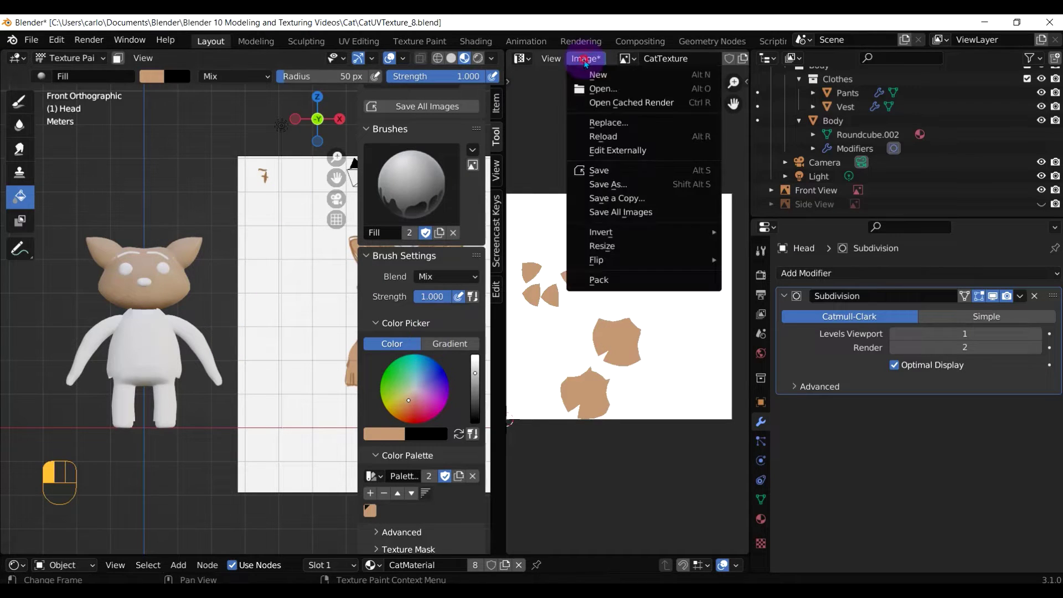
click(615, 170)
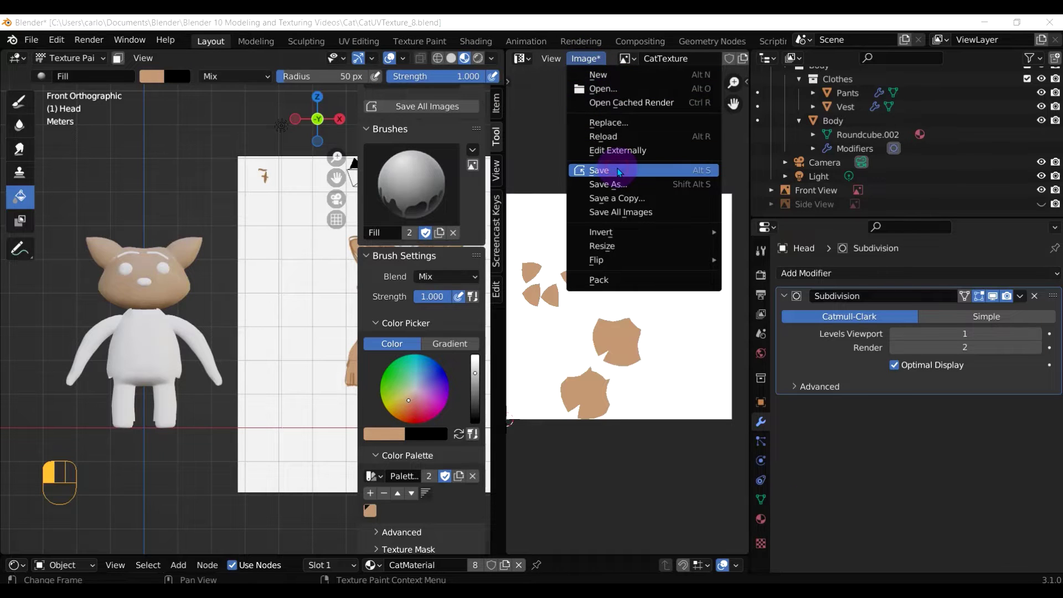
click(372, 493)
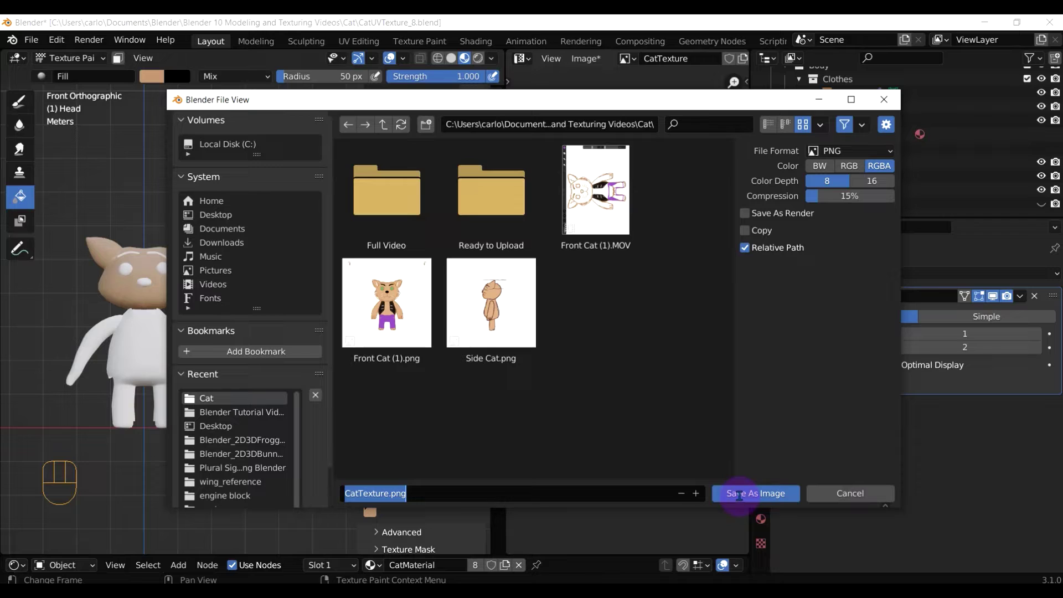
click(465, 492)
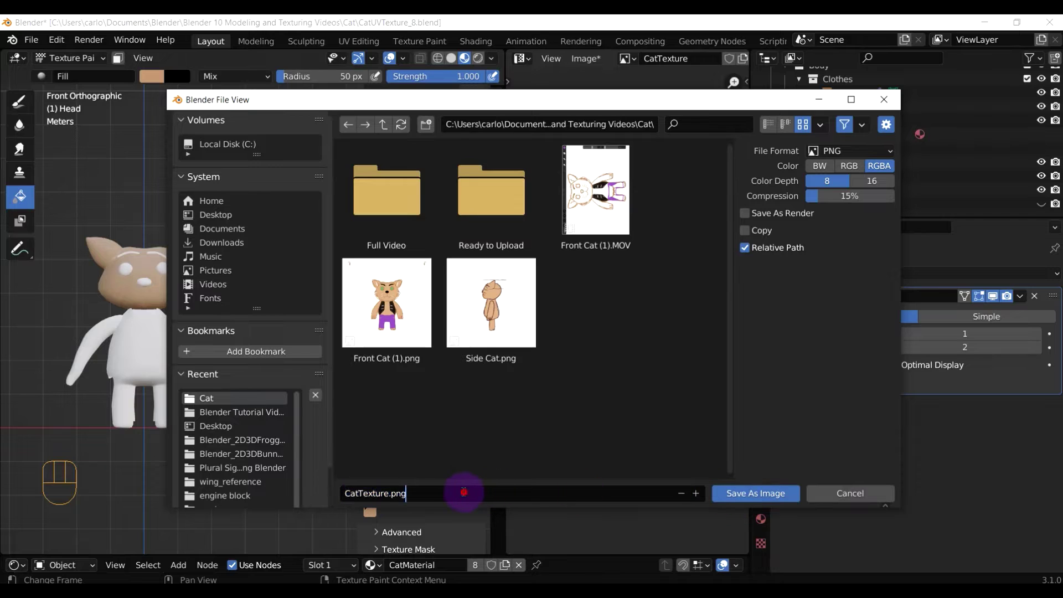
click(755, 493)
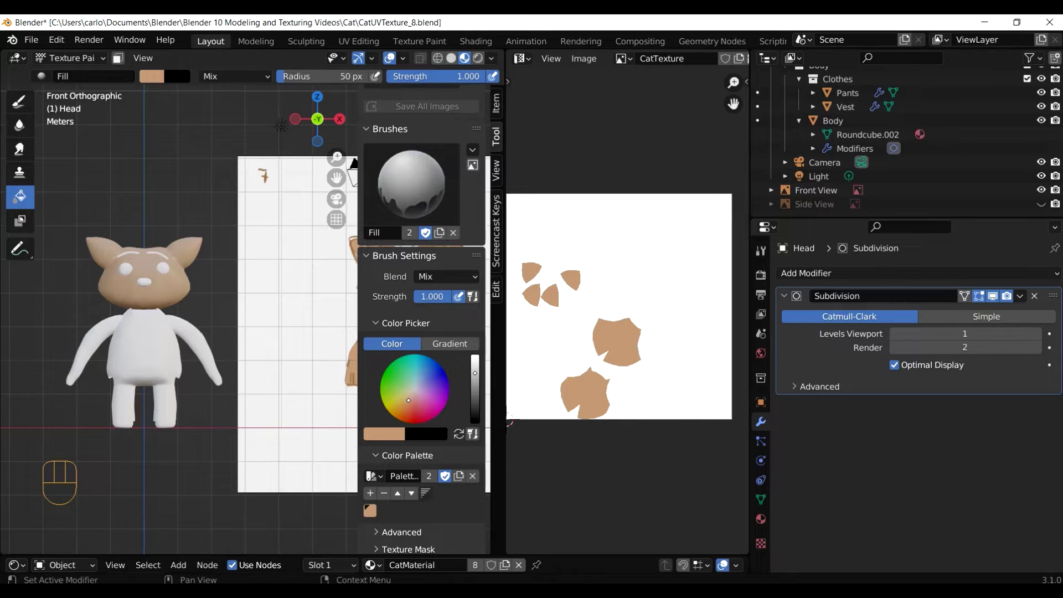
scroll(869, 100, up, 3)
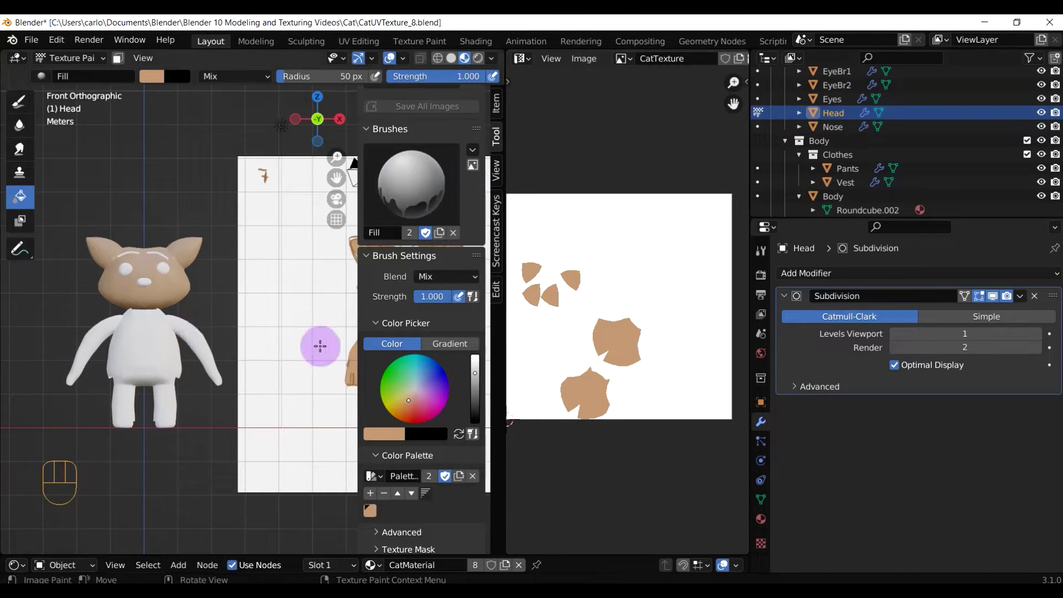
scroll(320, 346, down, 1)
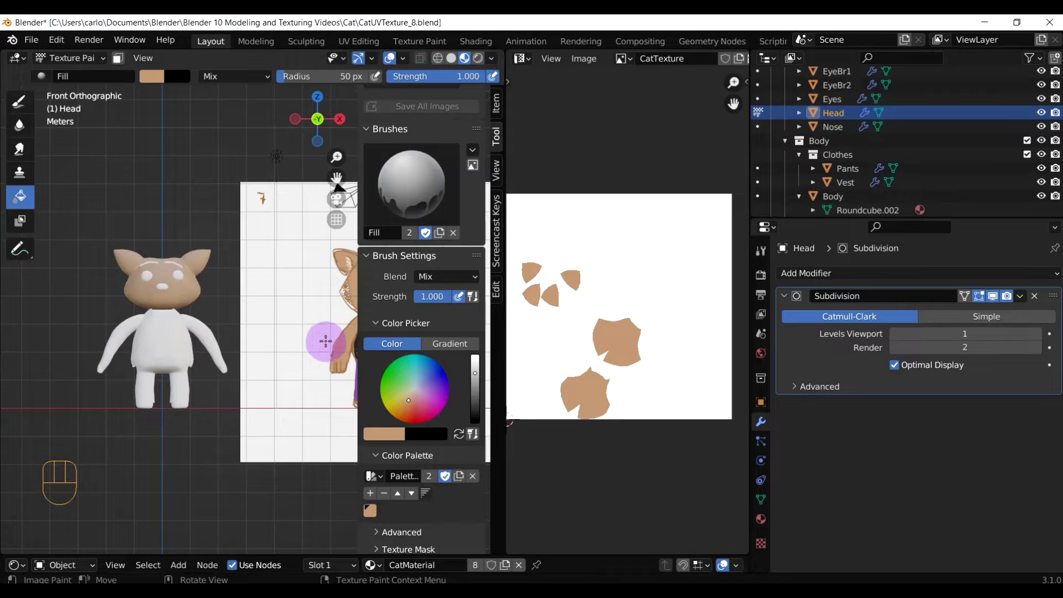
shift+middle_drag(326, 342, 226, 349)
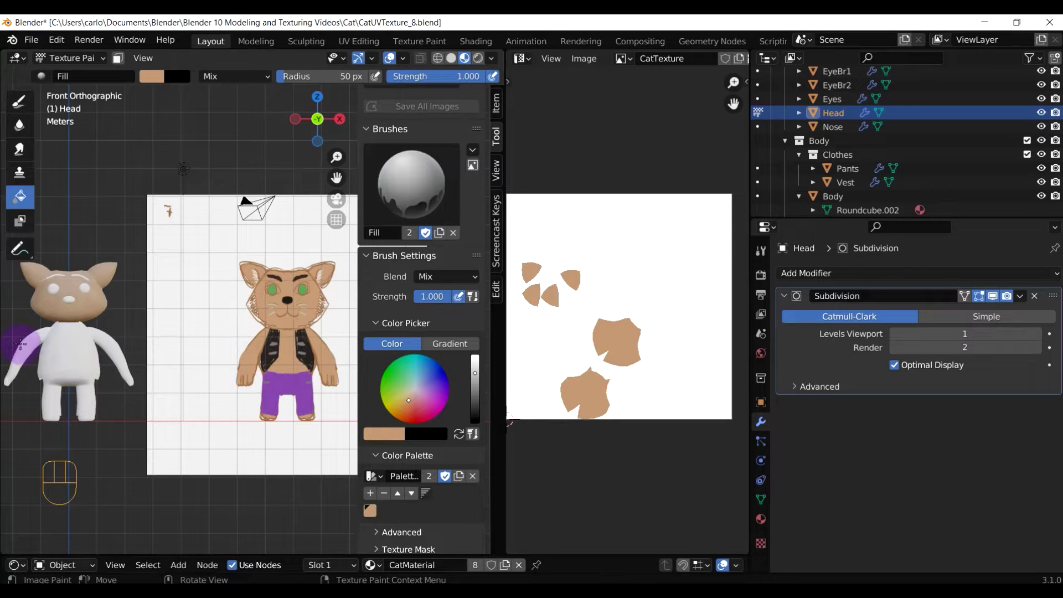
Leave Texture Paint for the head and select the cat's body in Object Mode.
key(Tab)
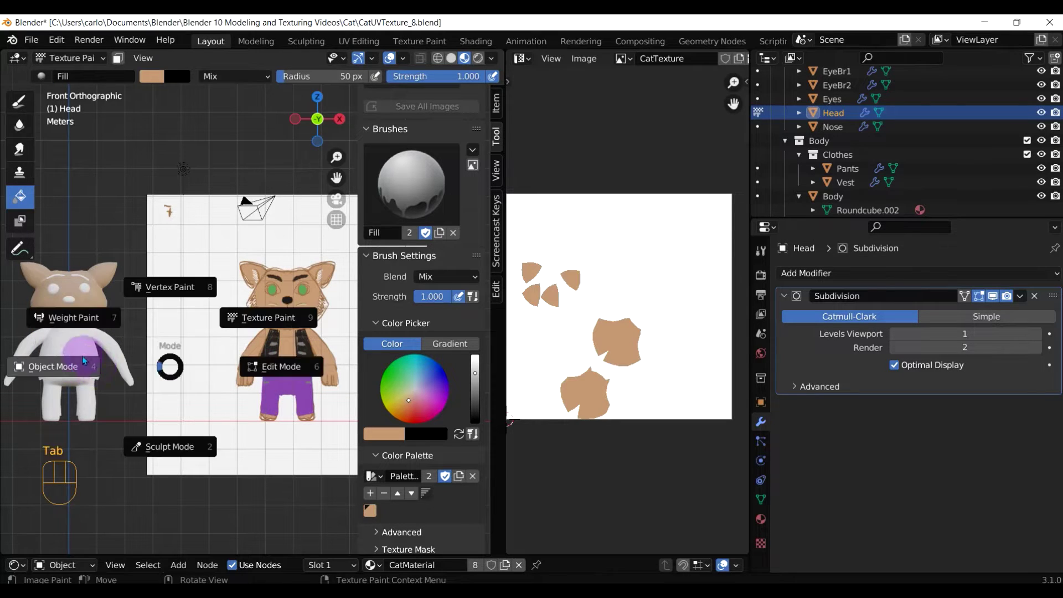
click(61, 351)
click(40, 349)
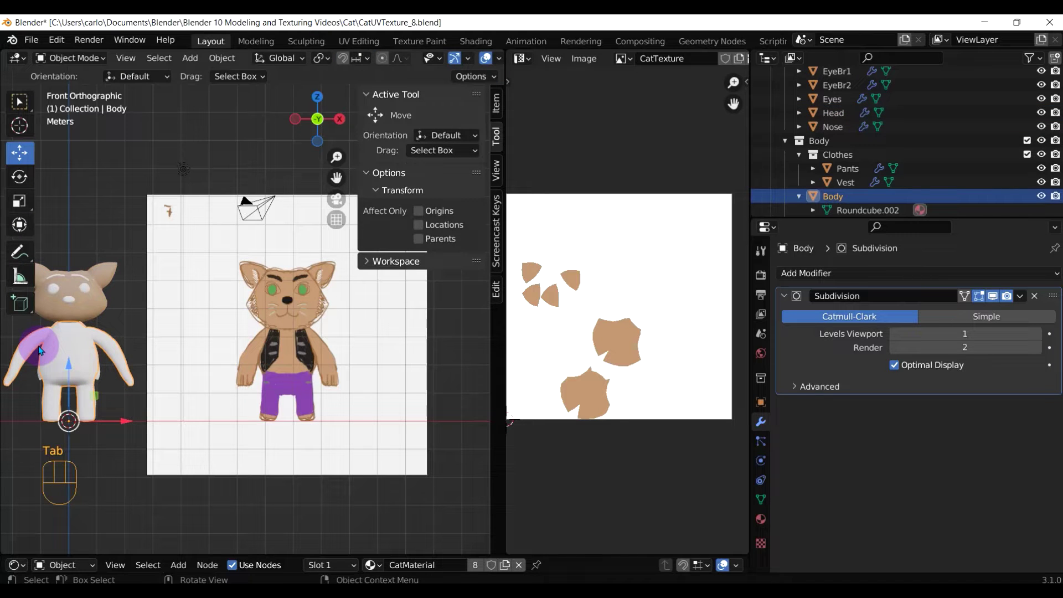
key(Tab)
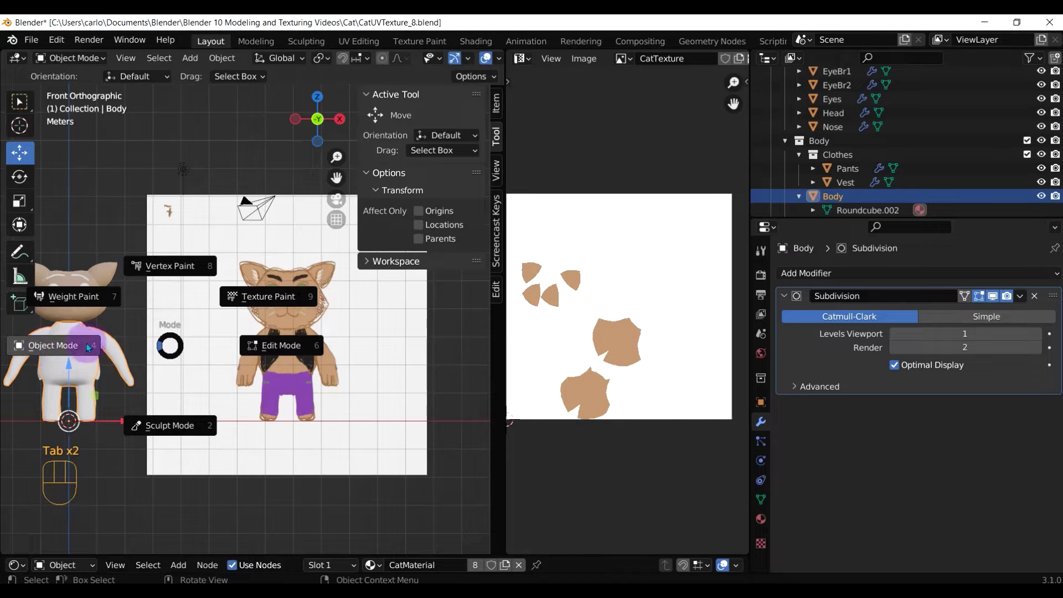
click(158, 424)
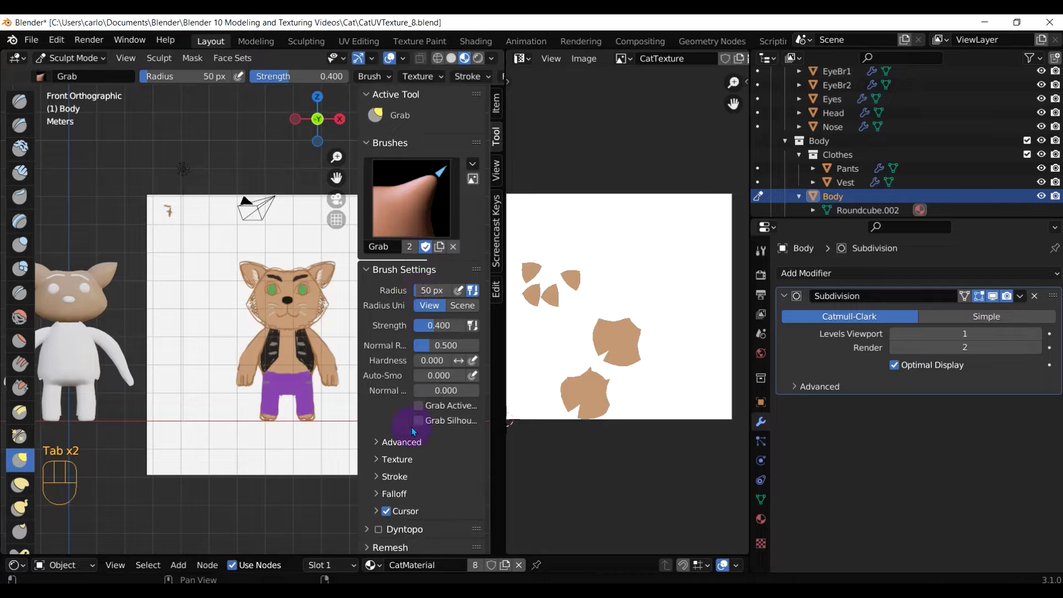
scroll(410, 427, down, 3)
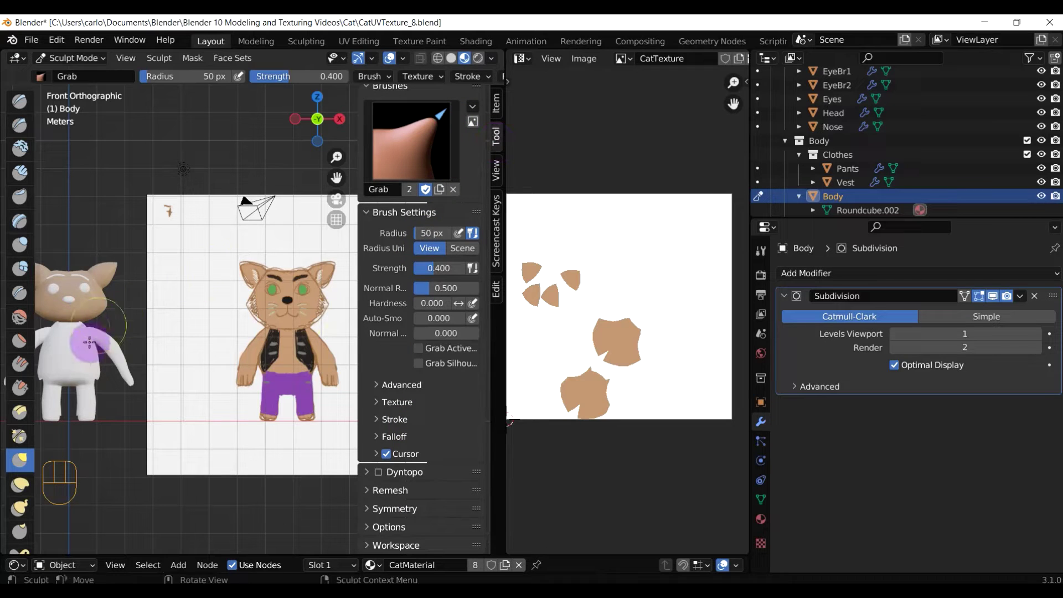
right_click(75, 360)
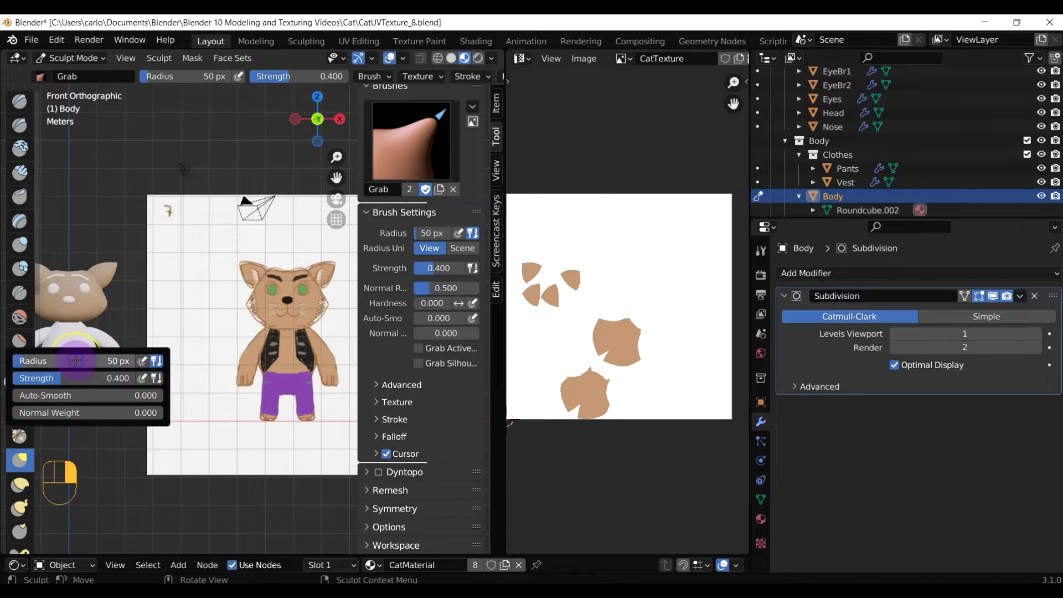
Switch the body to Texture Paint mode and fill it with the tan fur color sampled from the reference cat's arm.
key(Tab)
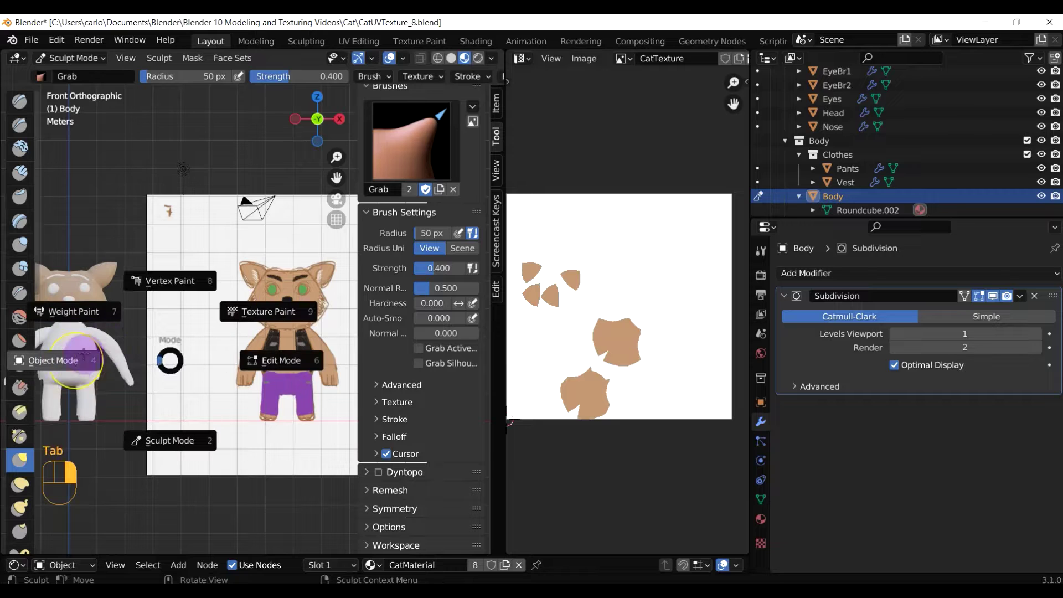
click(247, 312)
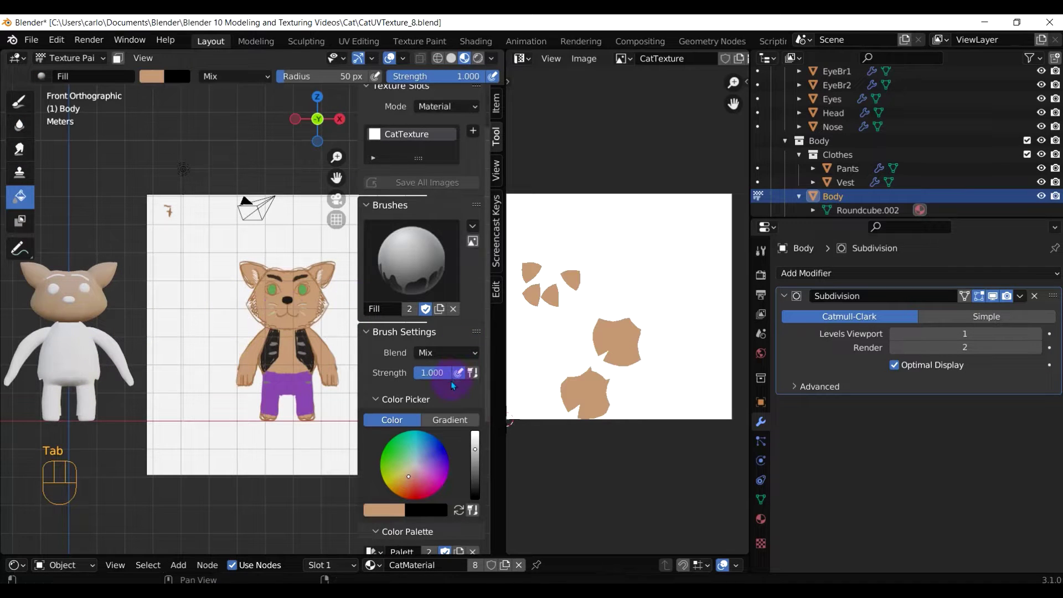
click(392, 422)
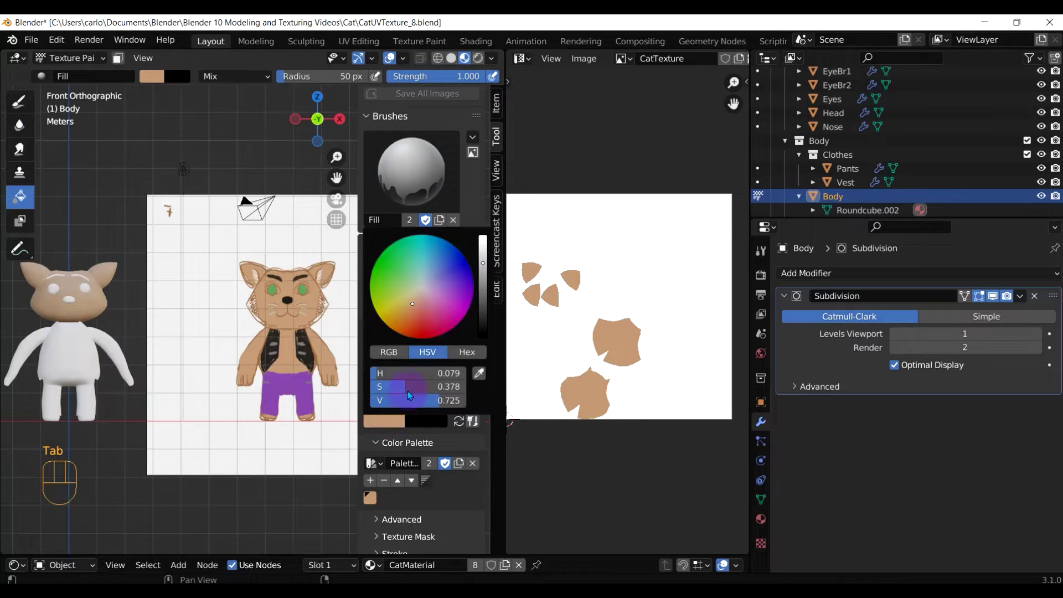
click(478, 371)
click(254, 346)
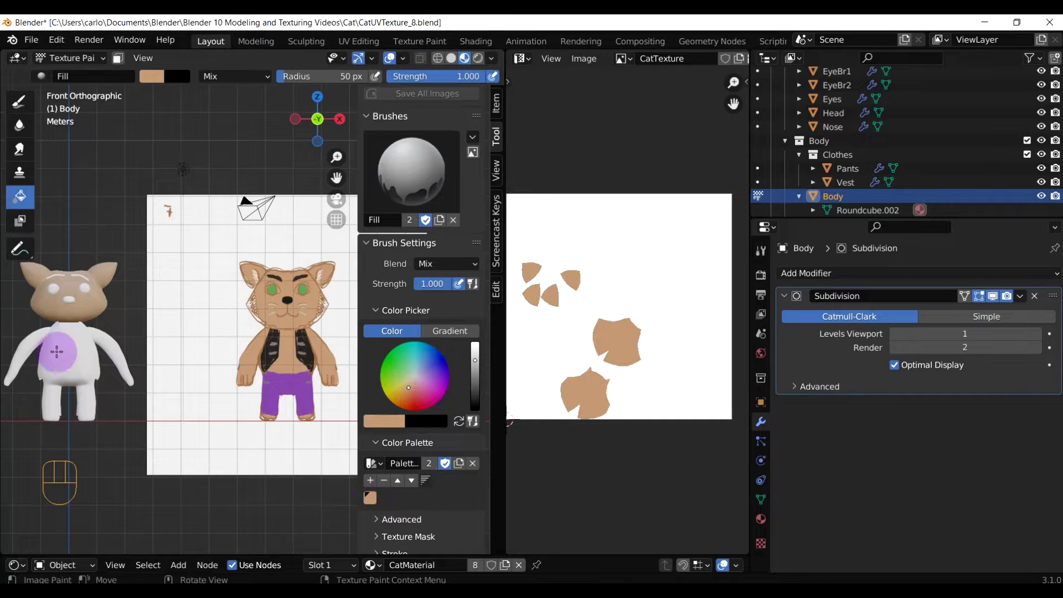
click(34, 339)
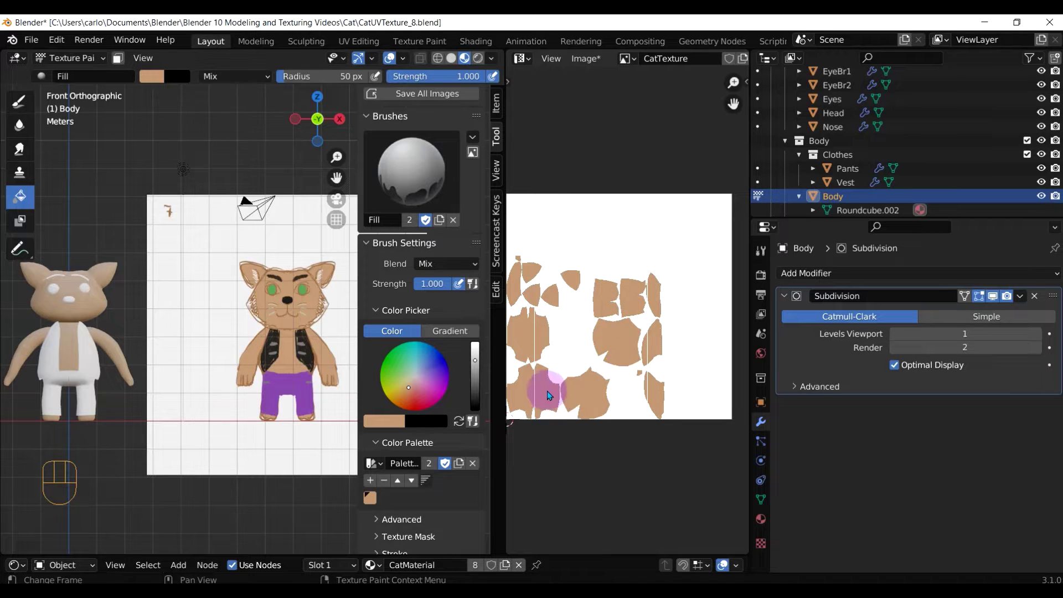
Return to Object Mode, select the vest and switch it to Texture Paint mode.
scroll(402, 459, down, 3)
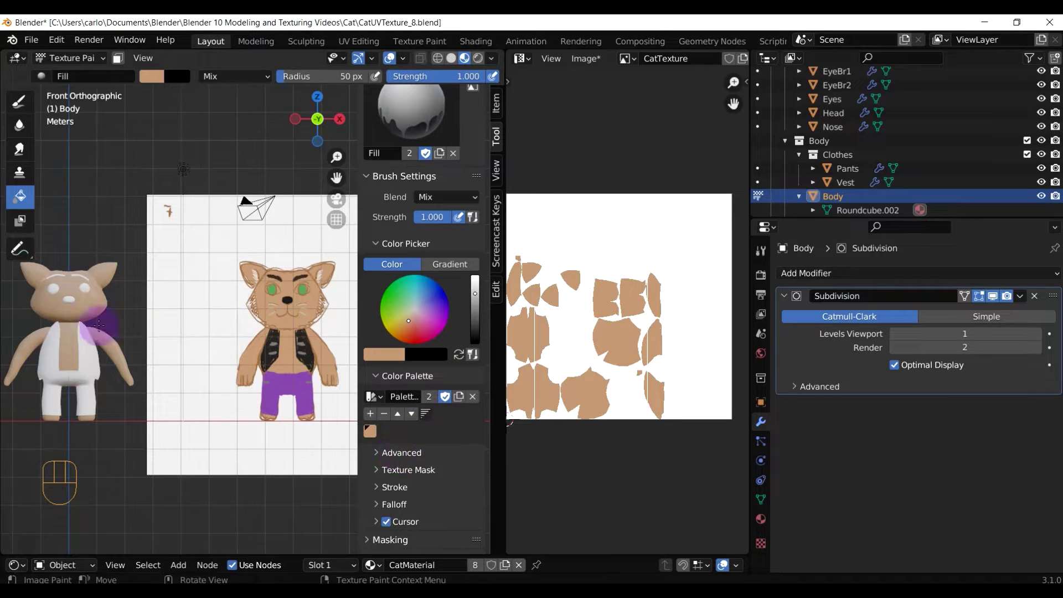
key(Tab)
click(86, 345)
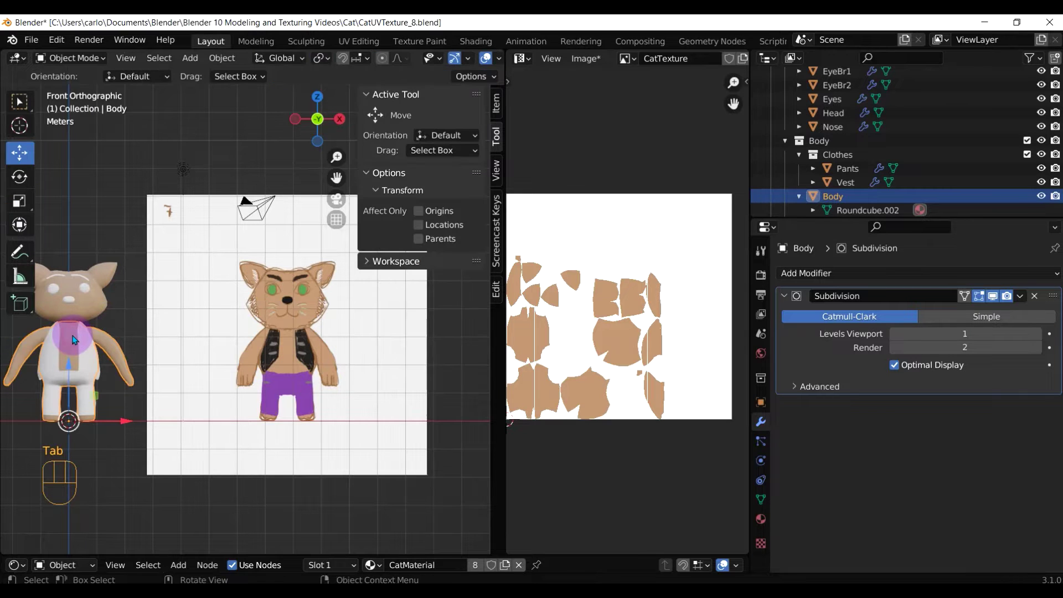
click(86, 345)
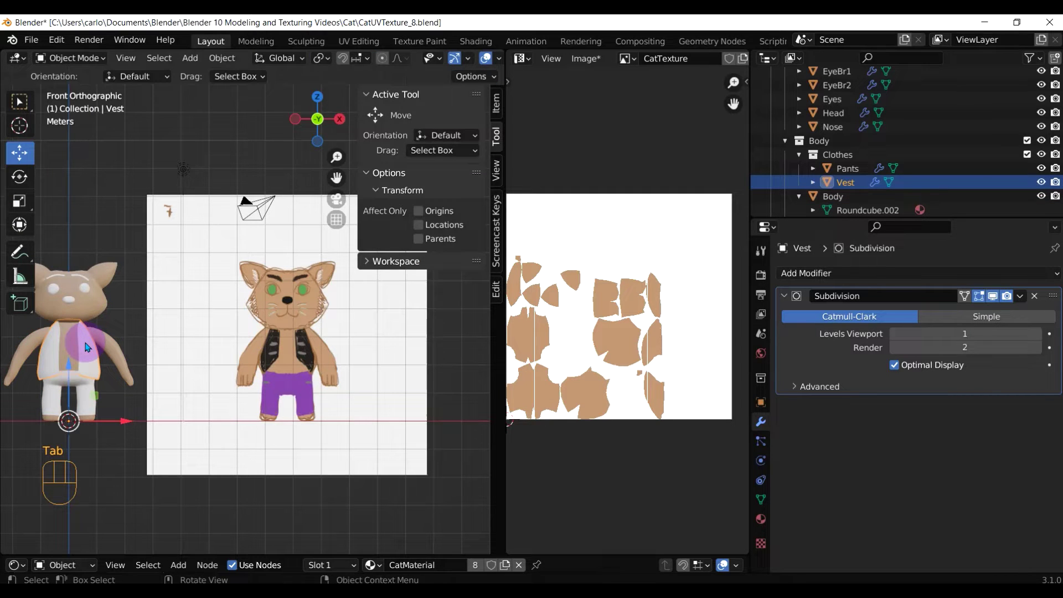
key(Tab)
click(285, 291)
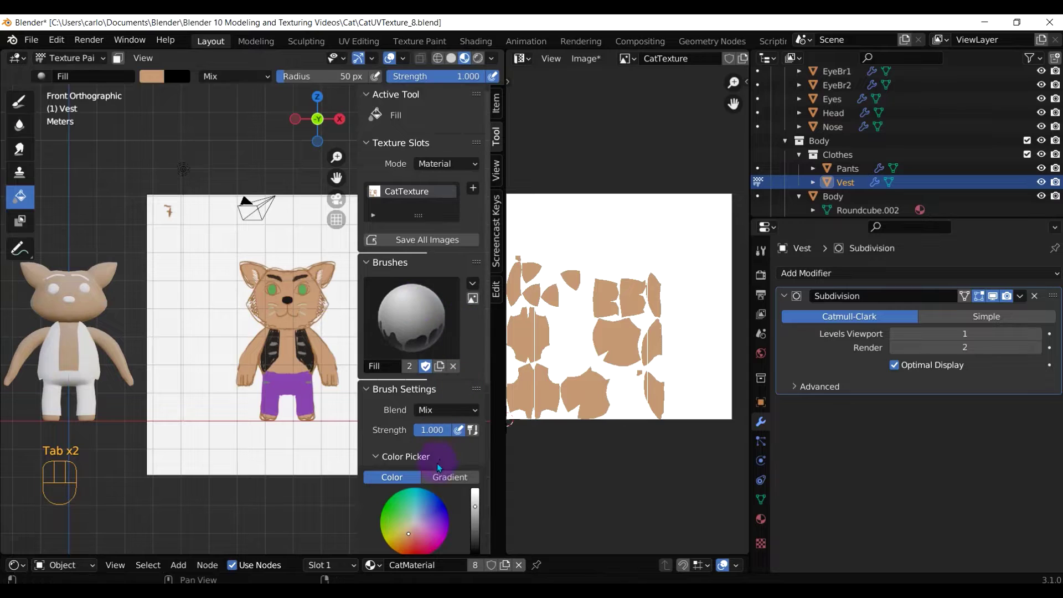
Sample the near-black color from the reference cat's vest for the Fill brush and add it to the color palette.
scroll(437, 463, down, 3)
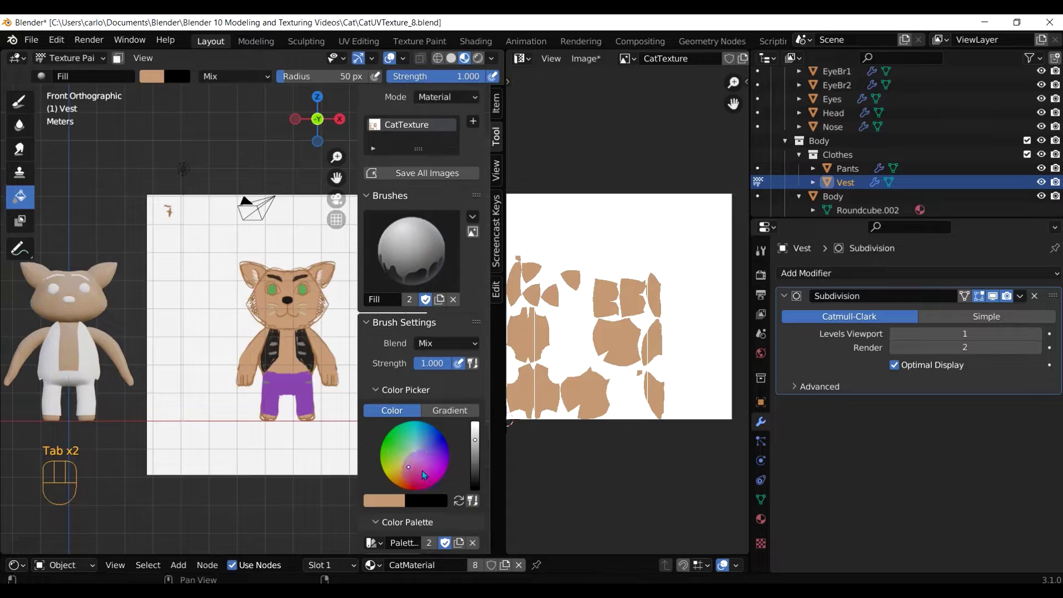
click(379, 501)
click(475, 449)
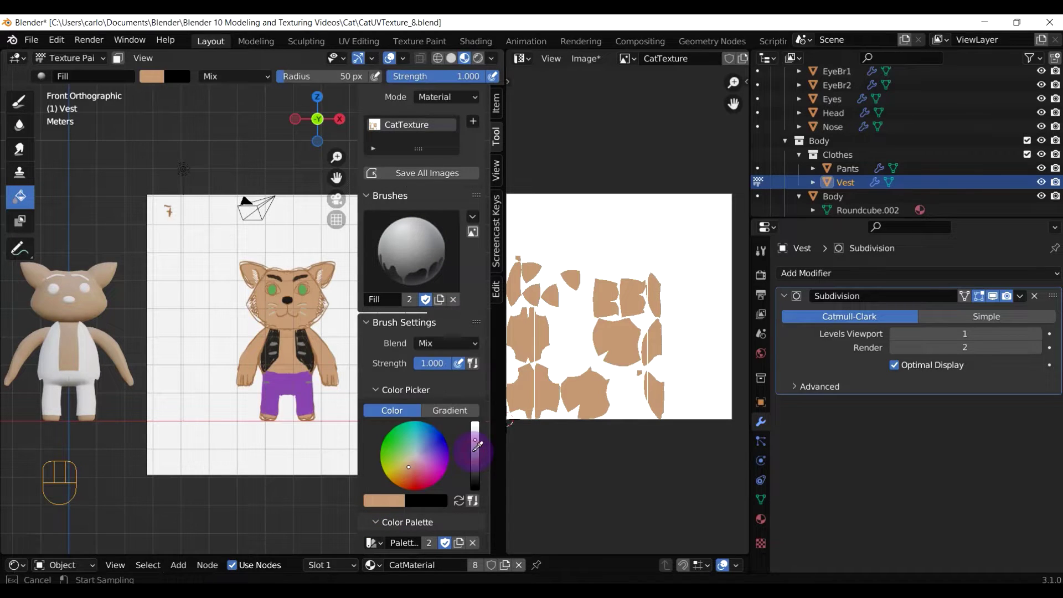
click(310, 347)
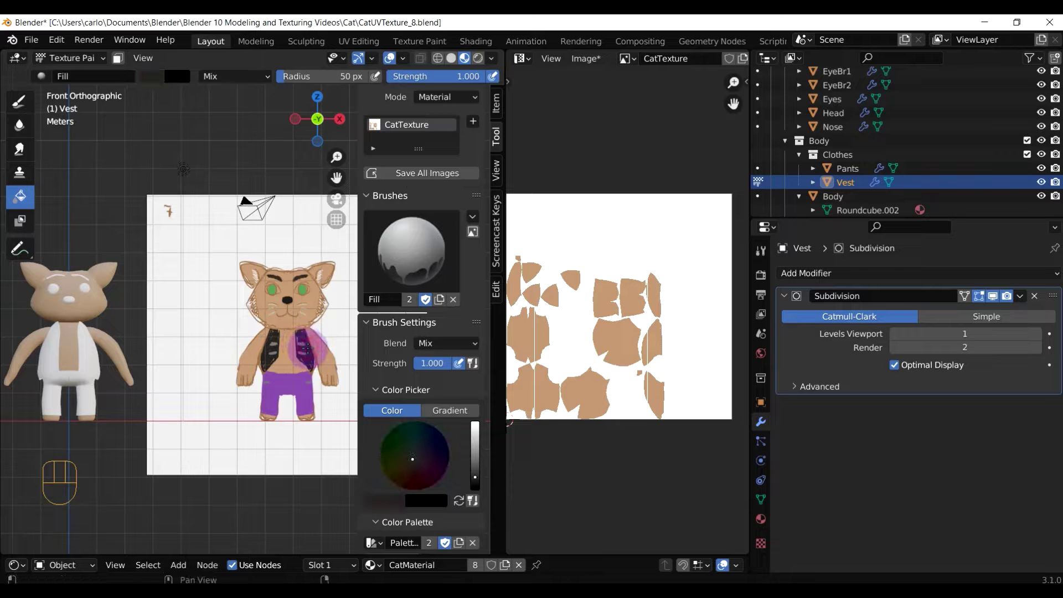
scroll(402, 506, down, 3)
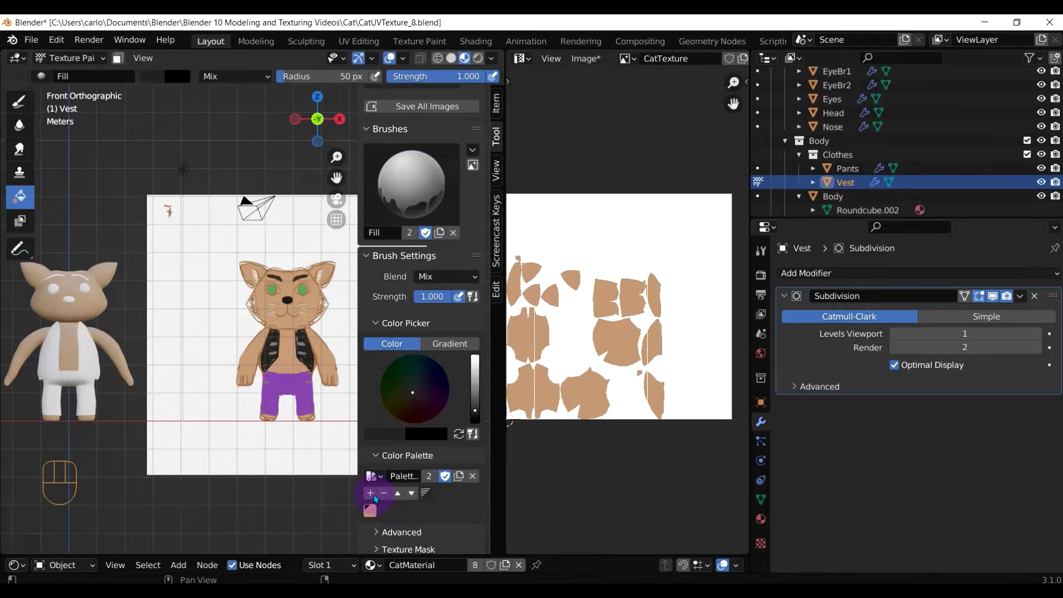
Fill the cat's vest with the sampled near-black color and check the painted model from an angle.
click(88, 365)
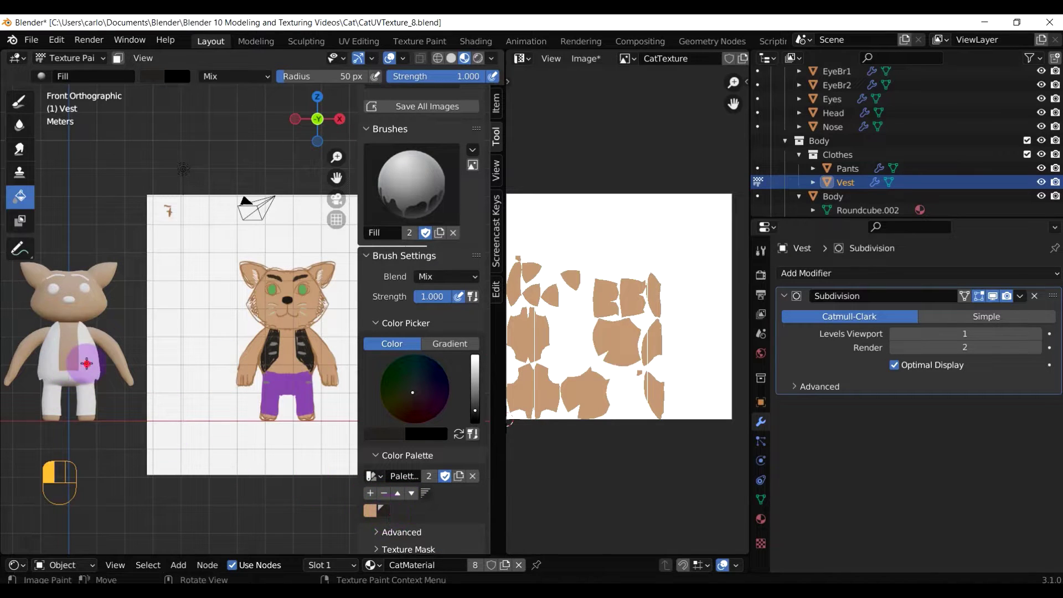
middle_drag(167, 406, 215, 404)
scroll(141, 394, down, 1)
scroll(215, 405, up, 5)
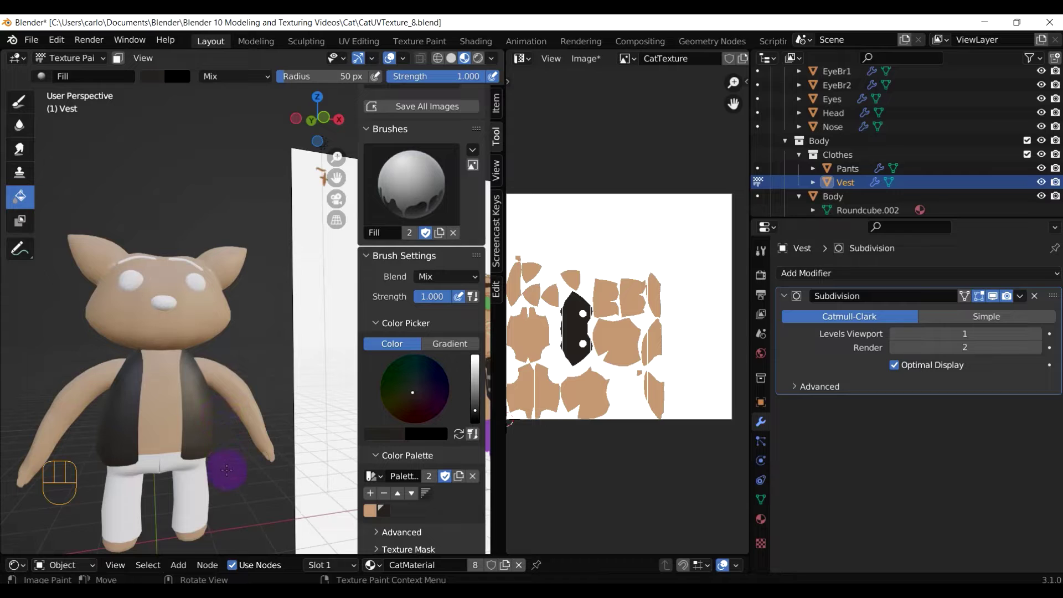
scroll(227, 470, down, 2)
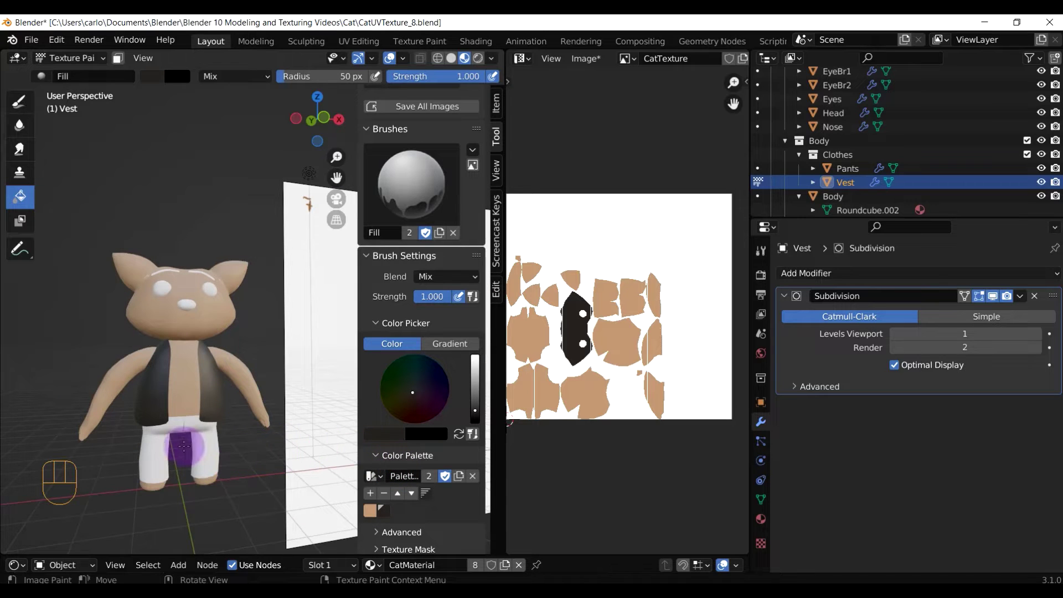
Select the cat's pants in Object Mode and switch them to Texture Paint mode.
key(Tab)
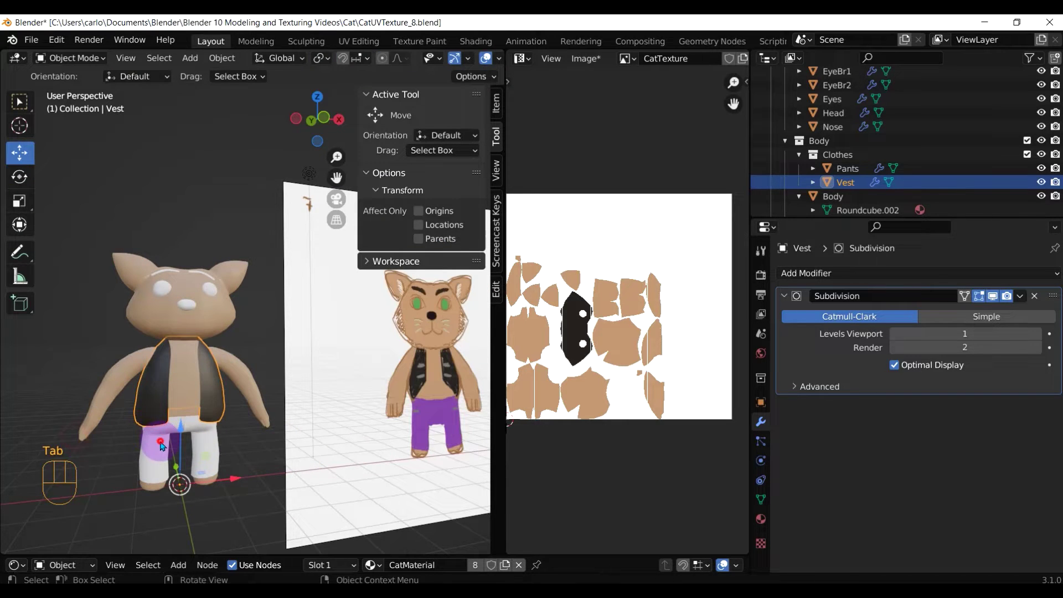
click(162, 446)
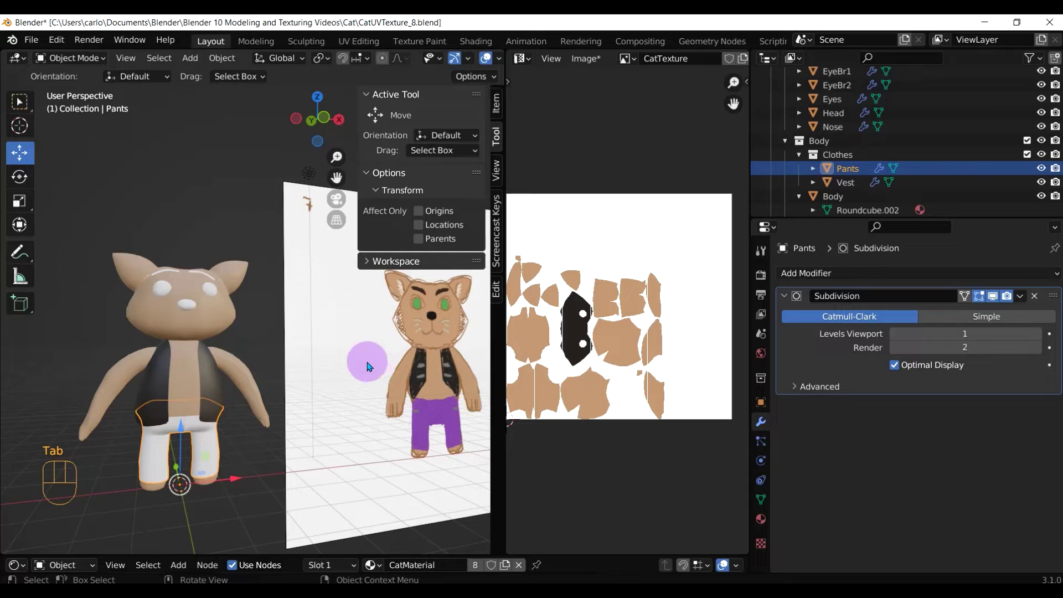
key(Tab)
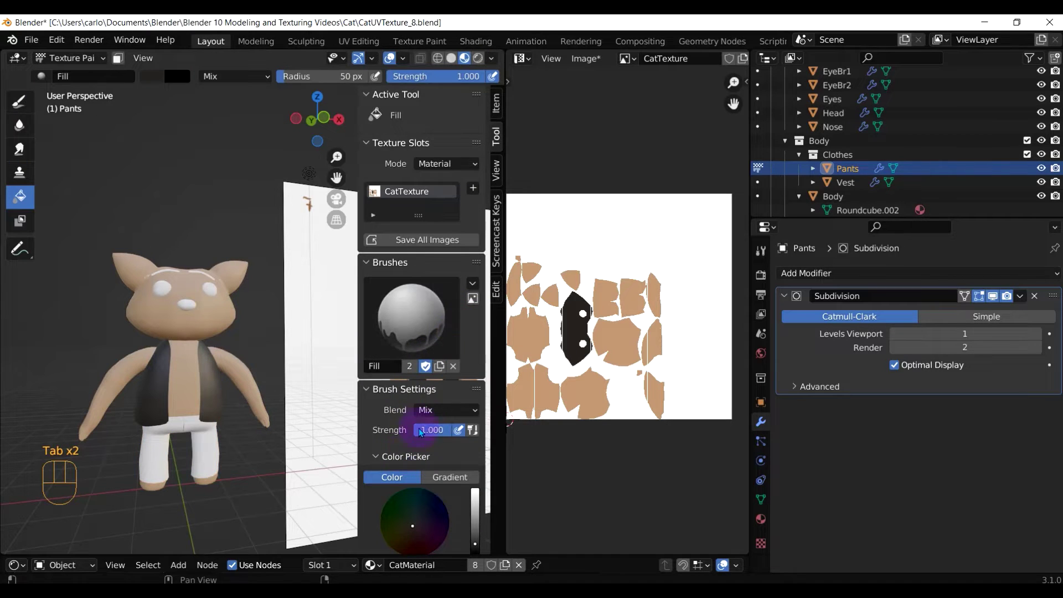
Sample the purple from the reference cat's pants in front view for the Fill brush and add it to the color palette.
scroll(384, 520, down, 3)
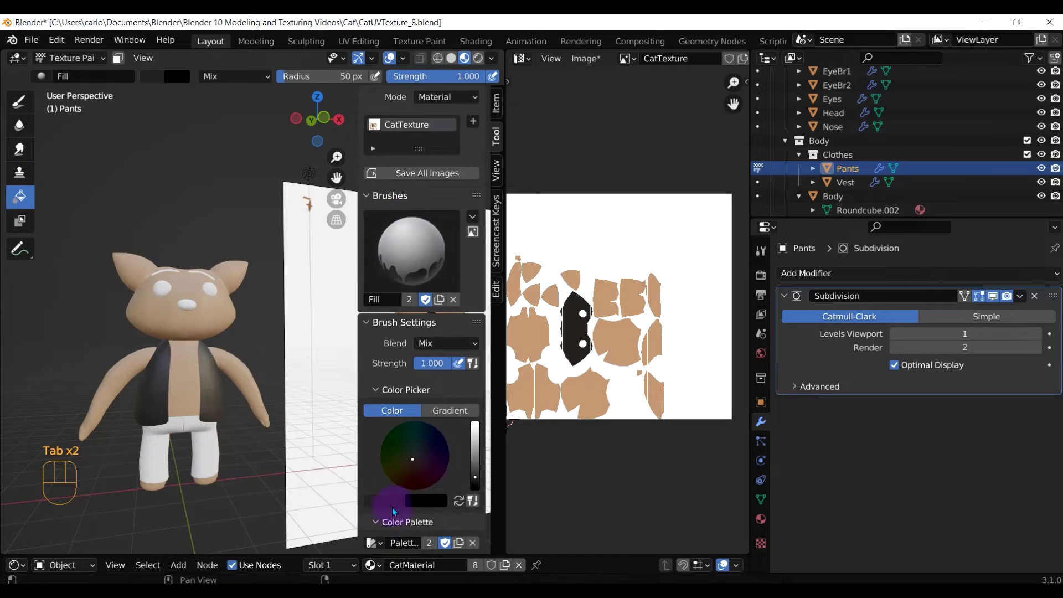
click(391, 500)
mouse_move(226, 423)
middle_down()
mouse_move(201, 408)
mouse_move(225, 407)
middle_up()
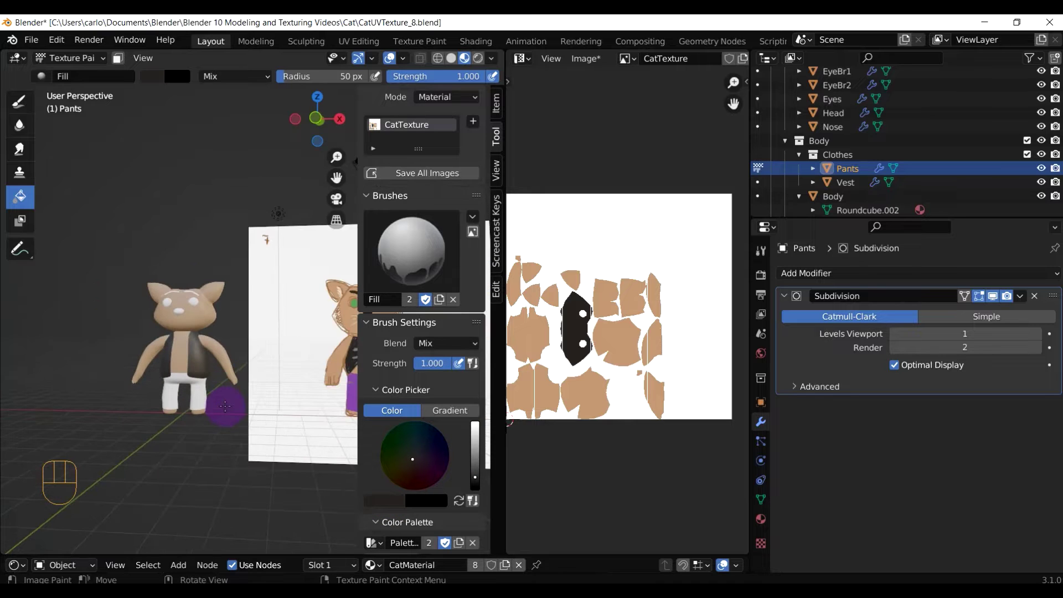
key(KP_1)
shift+middle_drag(292, 386, 232, 425)
scroll(401, 452, down, 2)
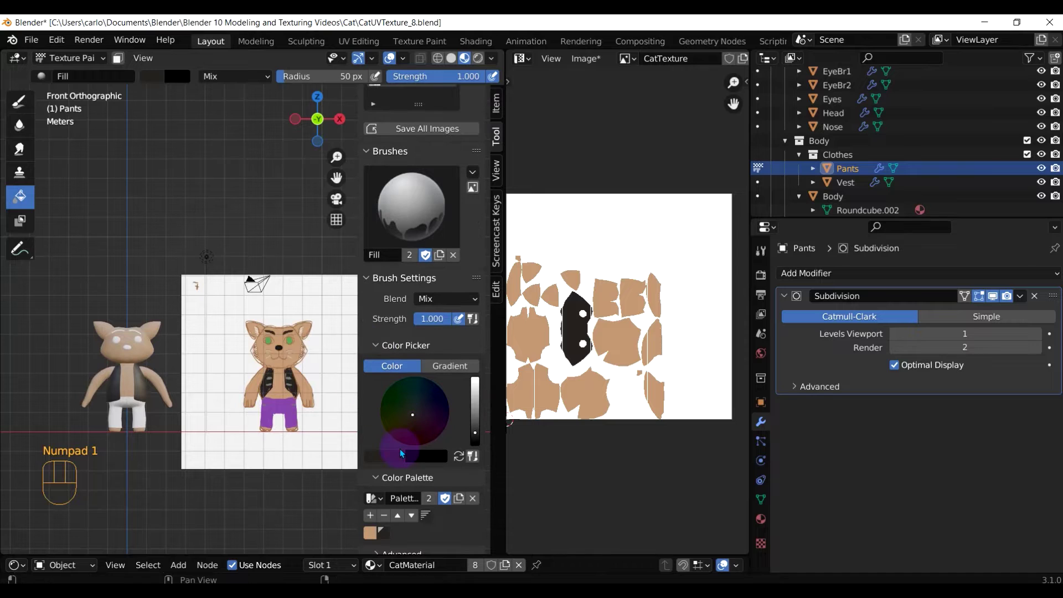
click(406, 457)
click(480, 408)
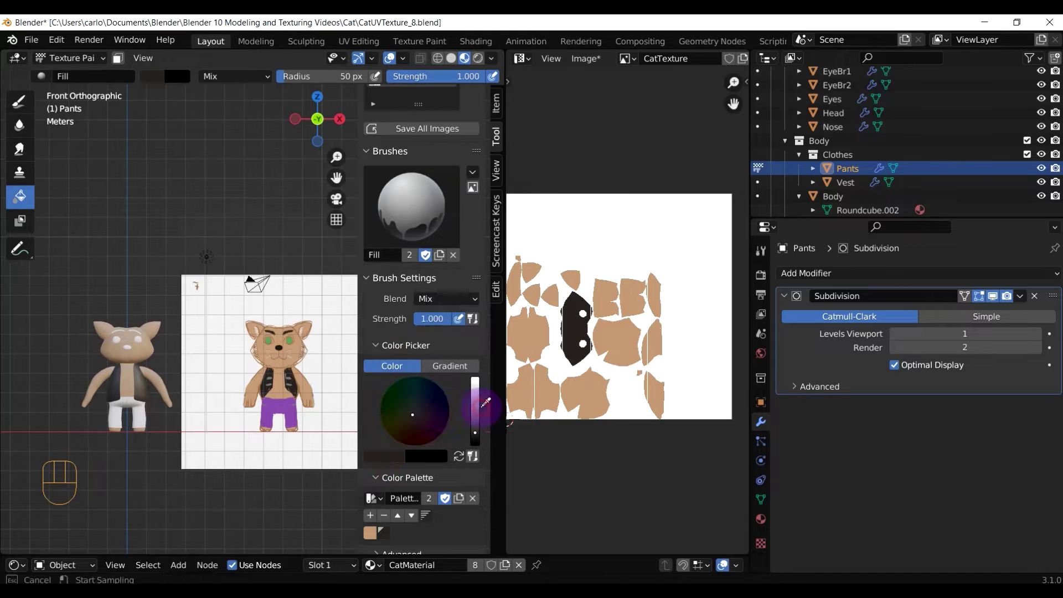
click(270, 409)
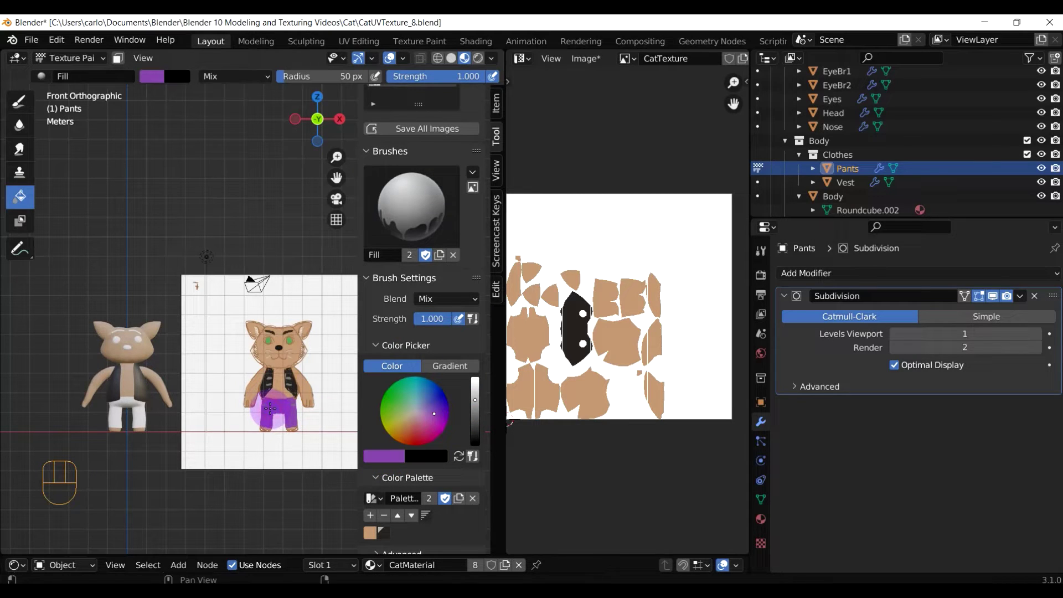
scroll(387, 488, down, 1)
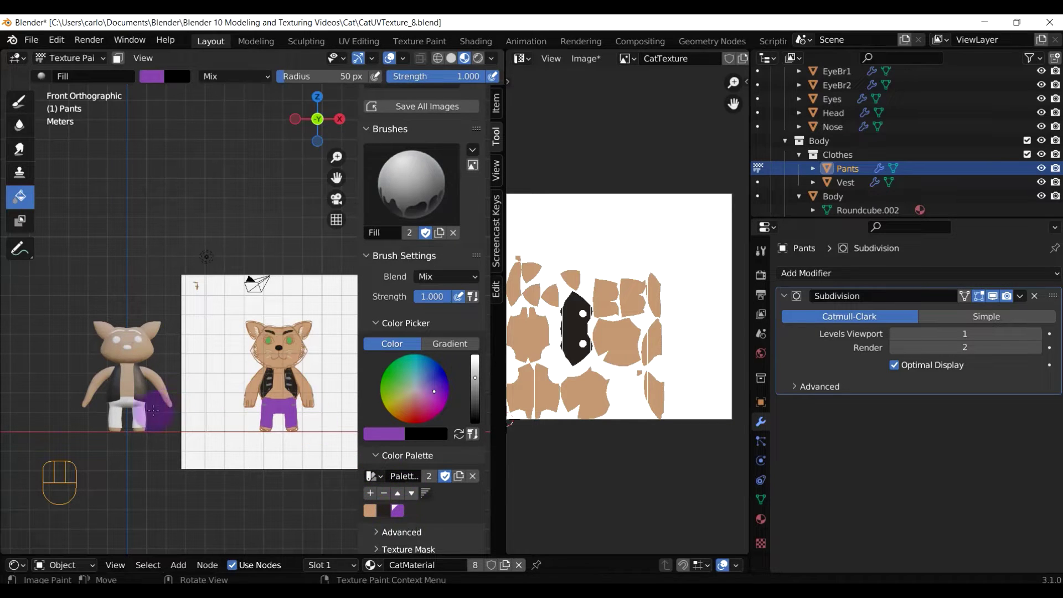
Fill the cat's pants with the sampled purple color.
click(136, 411)
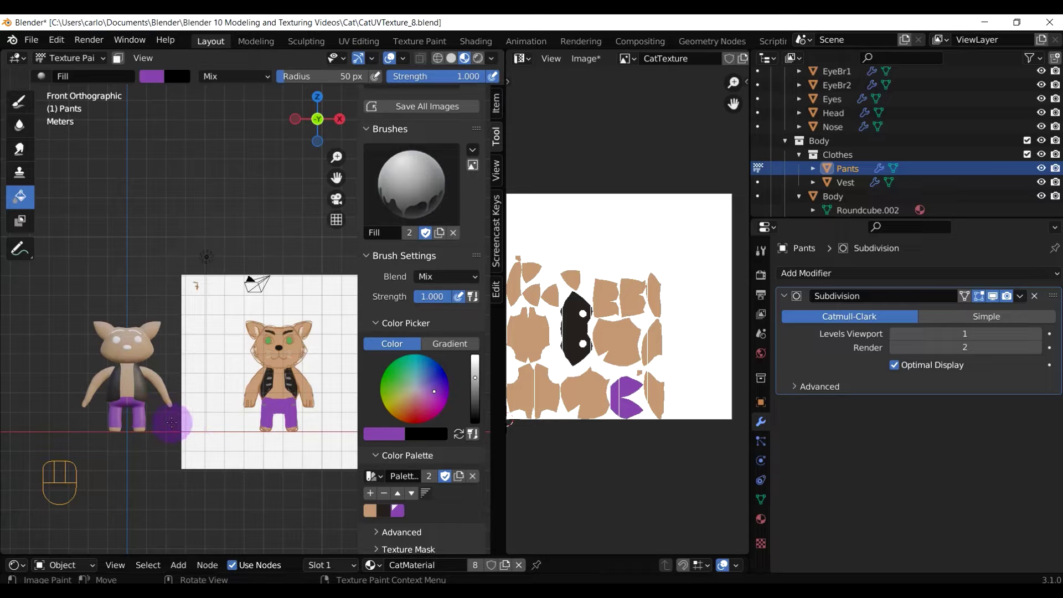
scroll(97, 321, up, 2)
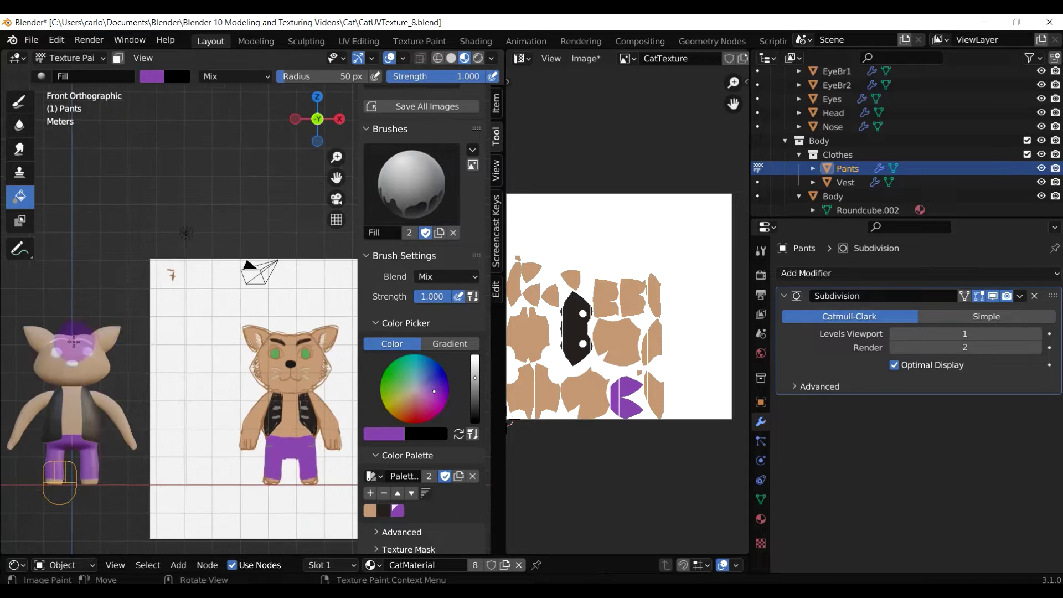
scroll(73, 339, up, 4)
shift+middle_drag(72, 388, 224, 311)
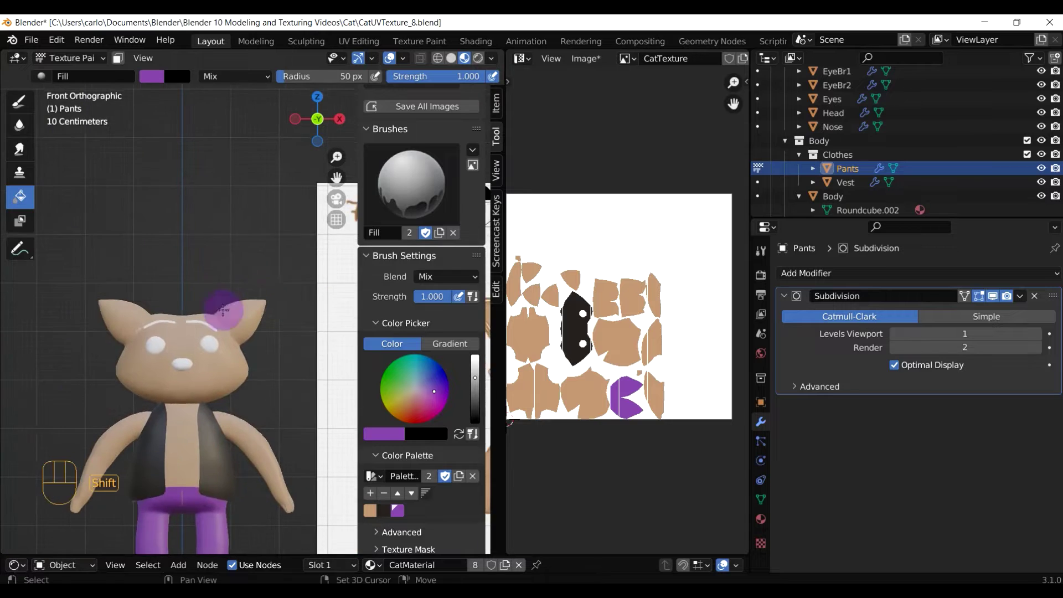
scroll(183, 326, up, 2)
scroll(208, 363, up, 1)
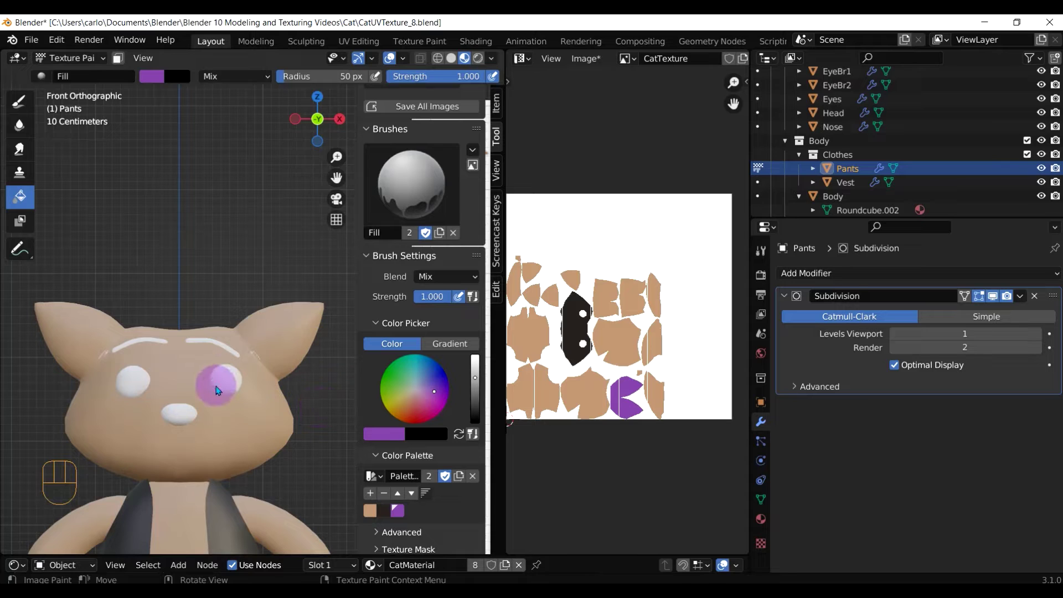
Select the cat's eyes in Object Mode and switch them to Texture Paint mode.
key(Tab)
click(106, 382)
click(139, 382)
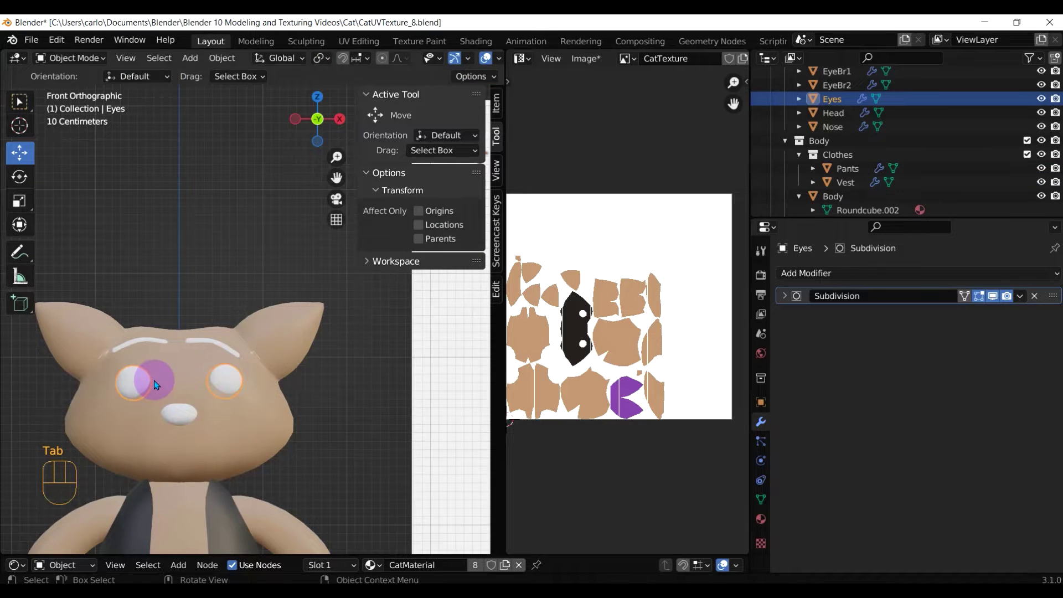
key(Tab)
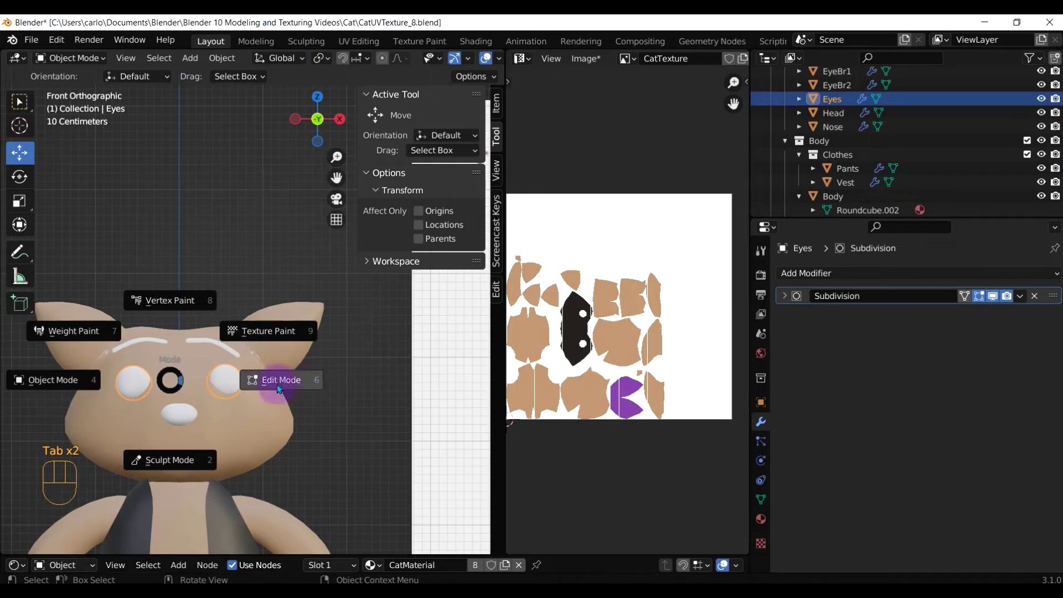
click(277, 332)
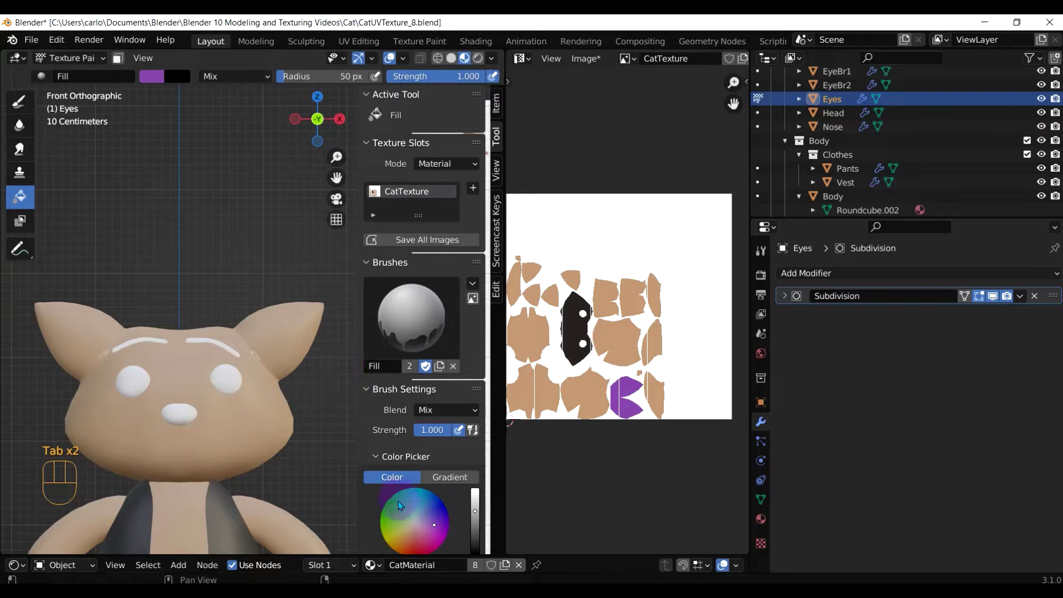
Sample the green from the reference cat's eye in front view for the Fill brush.
scroll(397, 500, down, 1)
scroll(260, 421, down, 4)
shift+middle_drag(273, 451, 181, 487)
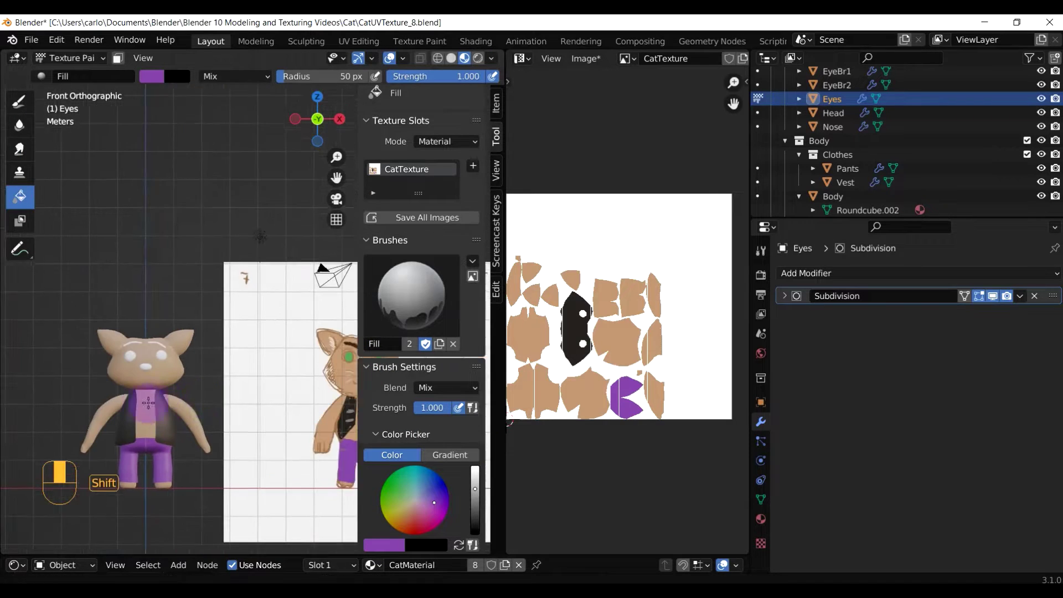
shift+middle_drag(148, 403, 84, 408)
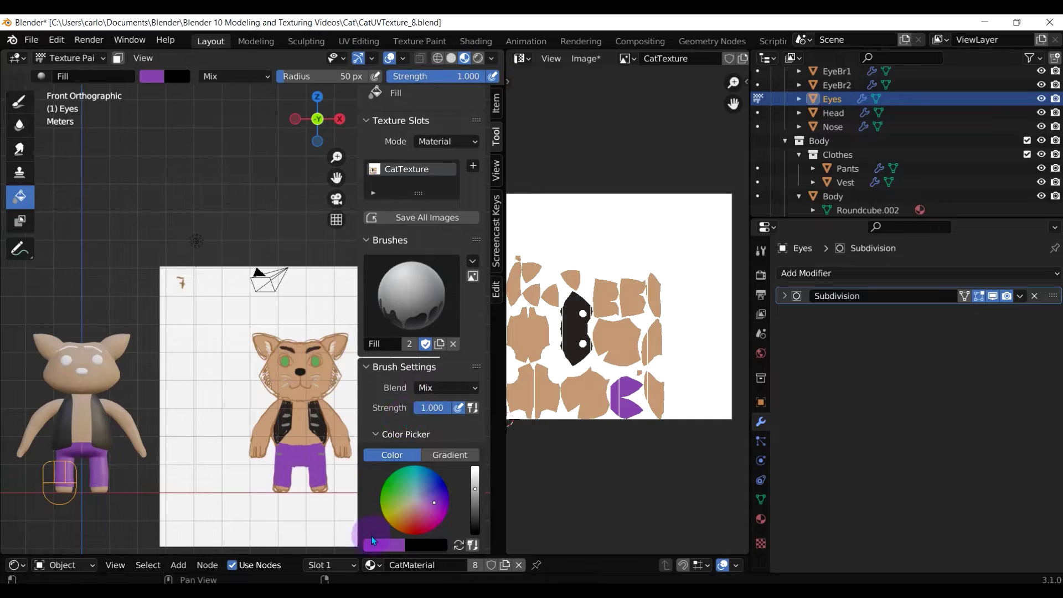
click(371, 536)
click(484, 495)
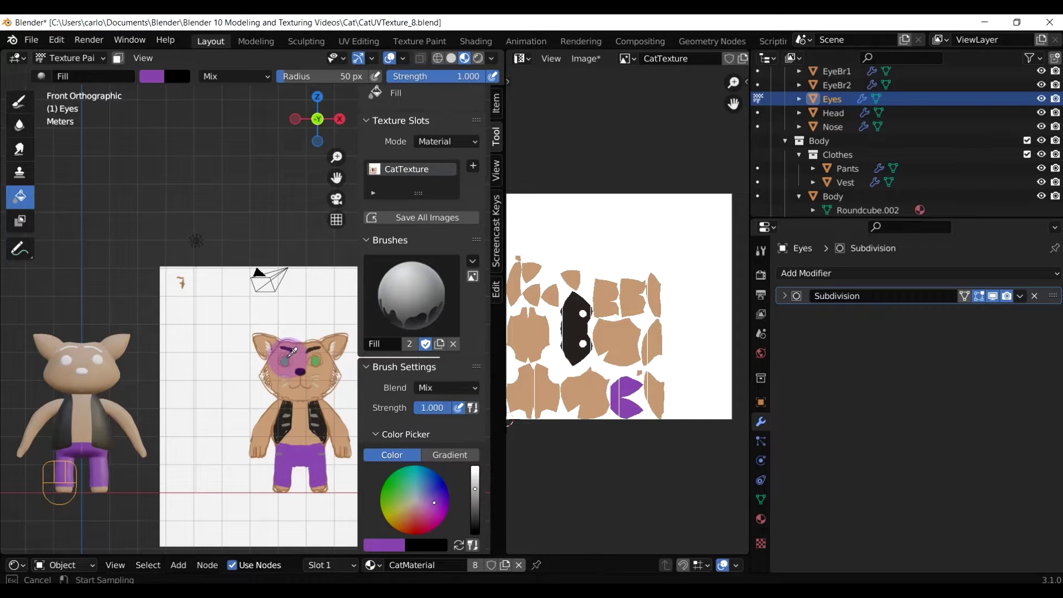
click(286, 360)
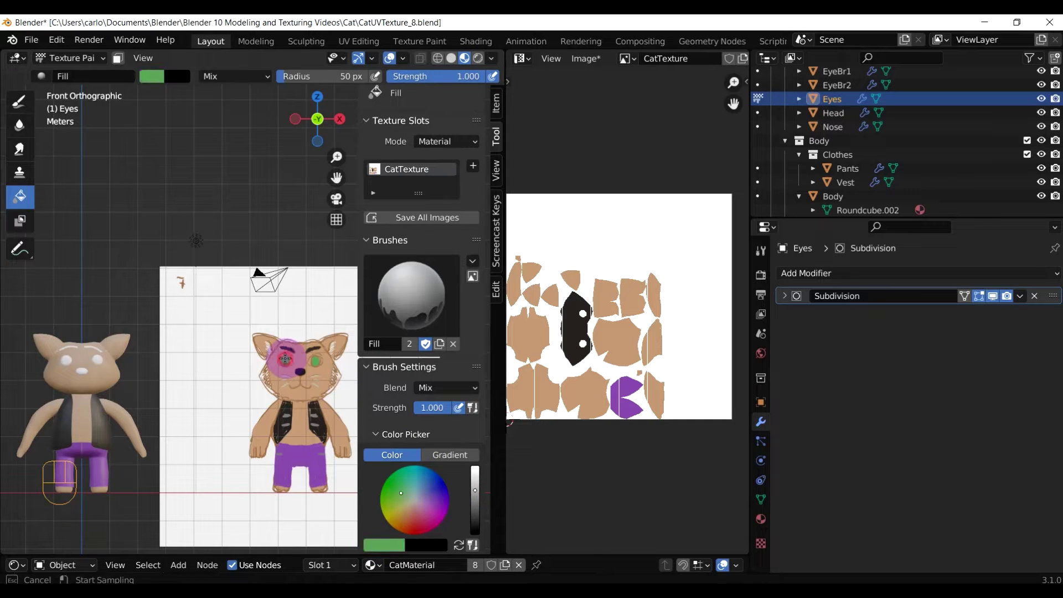
Fill the cat's eyes with the sampled green and add the green to the color palette.
click(68, 359)
scroll(394, 460, down, 4)
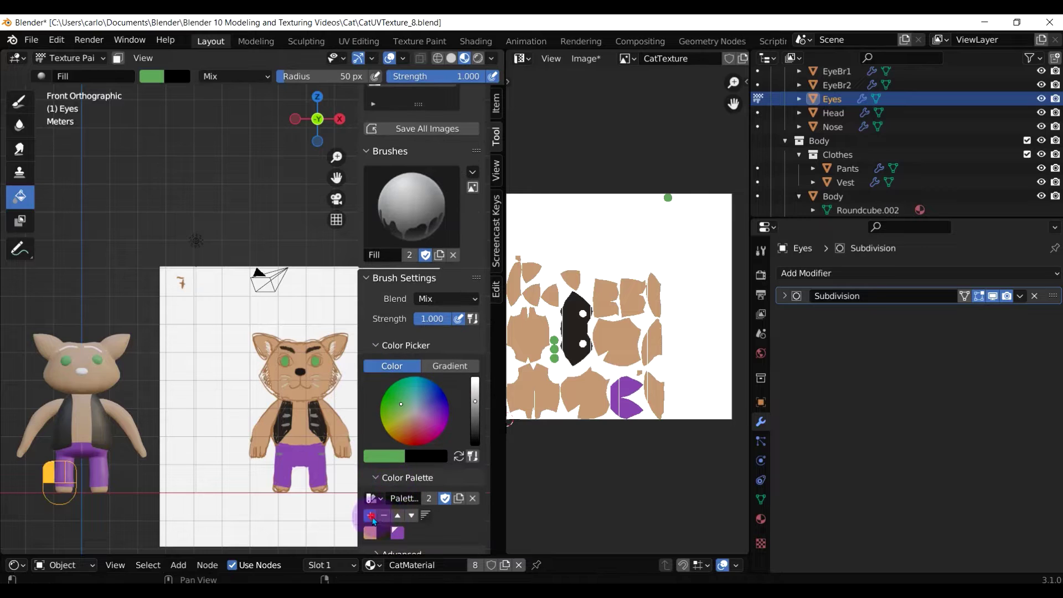
Select the cat's nose in Object Mode and switch it to Texture Paint mode.
scroll(39, 370, up, 3)
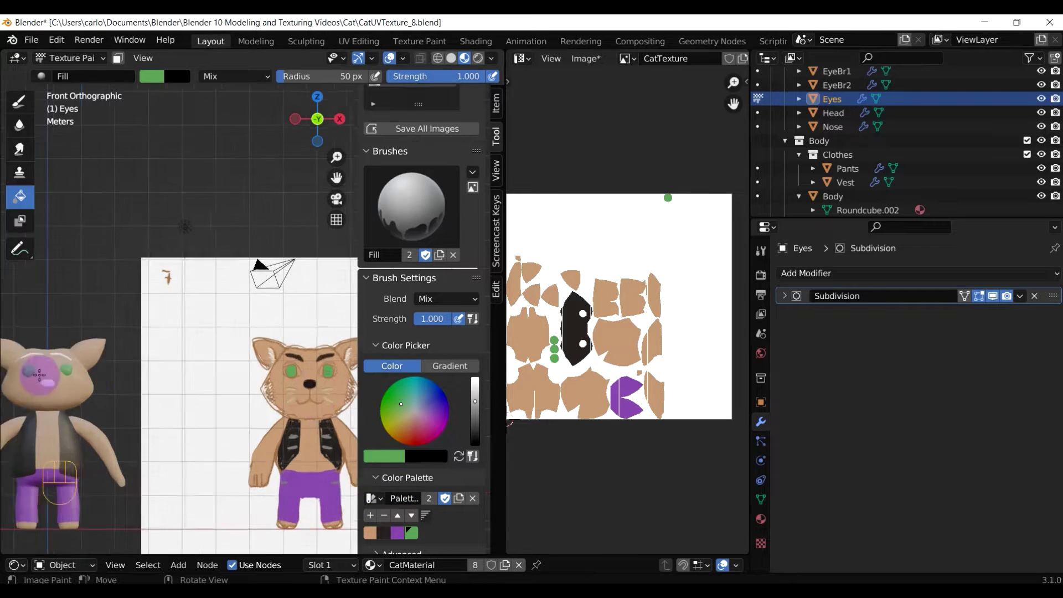
shift+middle_drag(43, 375, 187, 358)
scroll(105, 371, up, 2)
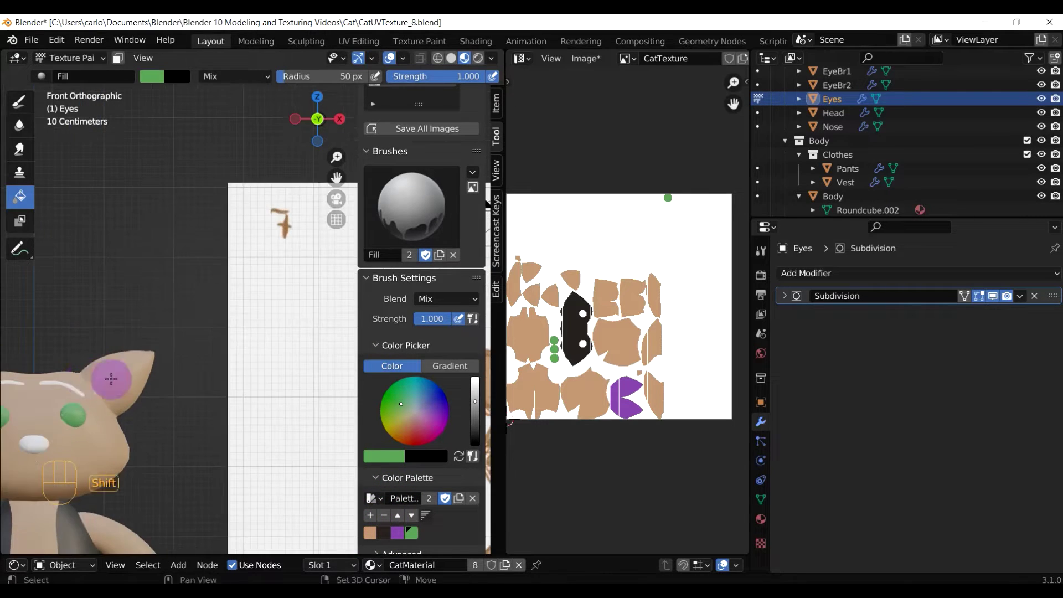
shift+middle_drag(110, 378, 193, 403)
scroll(192, 404, up, 2)
shift+middle_drag(190, 457, 228, 381)
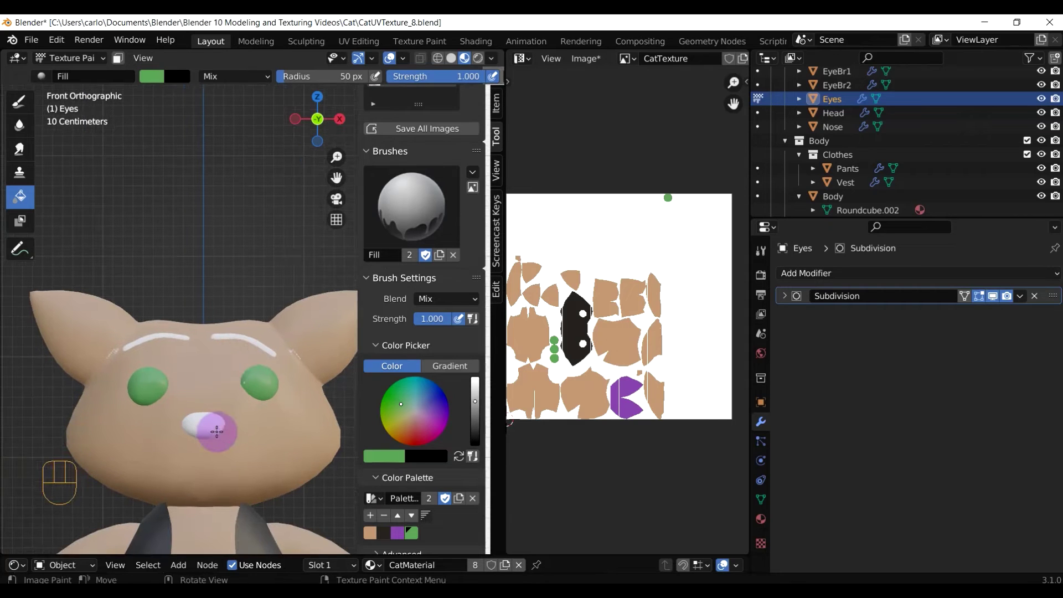
key(Tab)
click(98, 434)
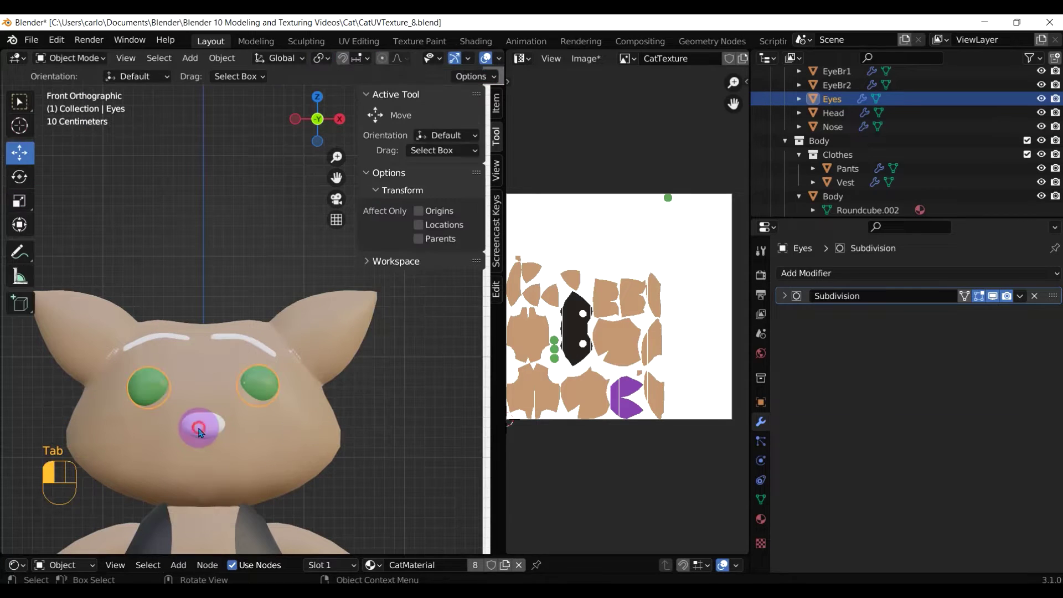
click(200, 433)
key(Tab)
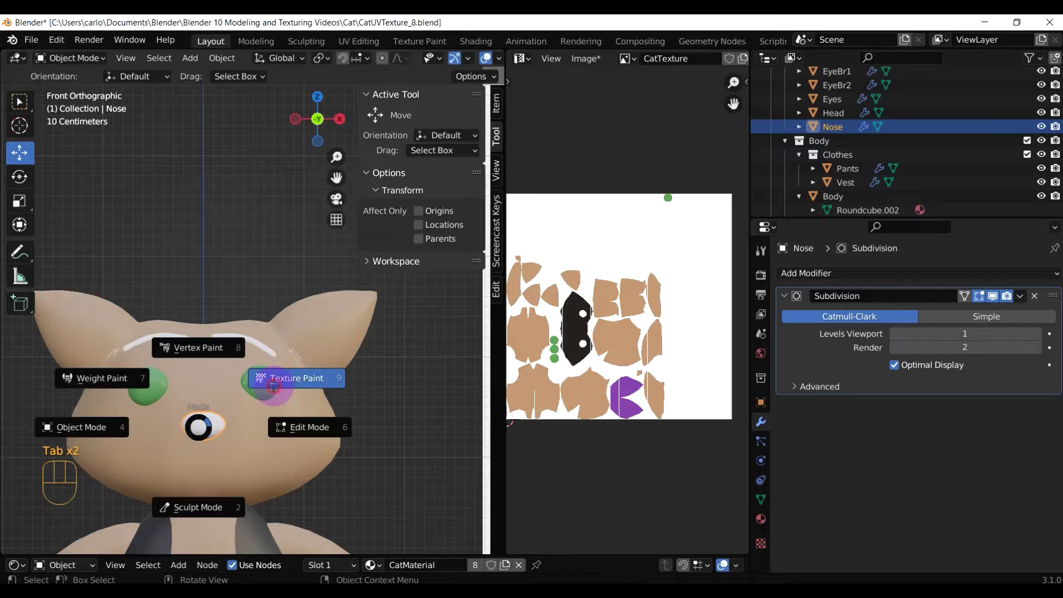
click(310, 378)
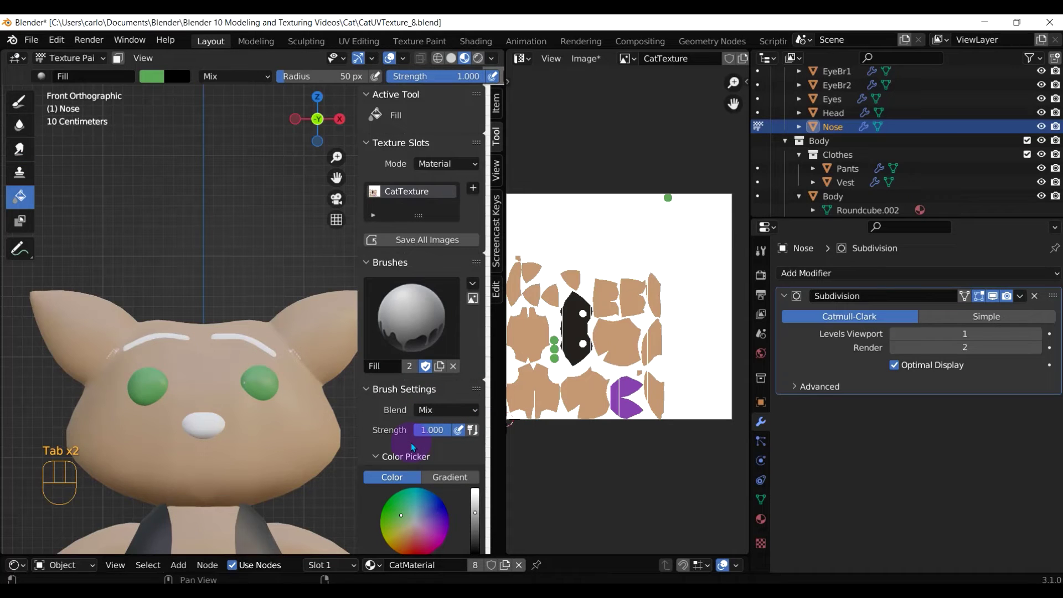
Sample the dark brown from the reference cat's eyebrow for the Fill brush and brighten it slightly.
scroll(411, 443, down, 6)
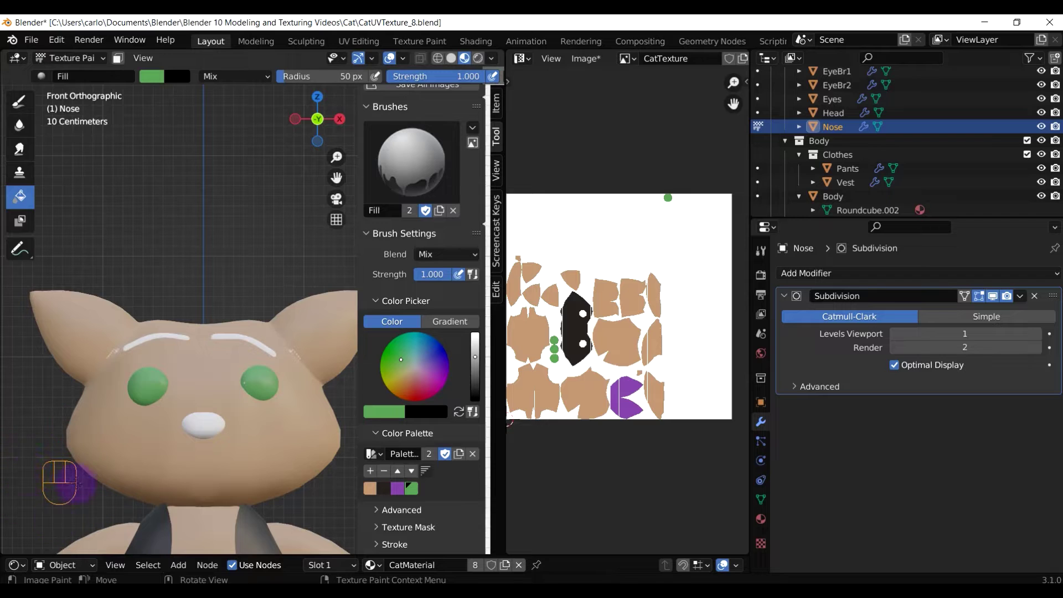
scroll(409, 515, down, 4)
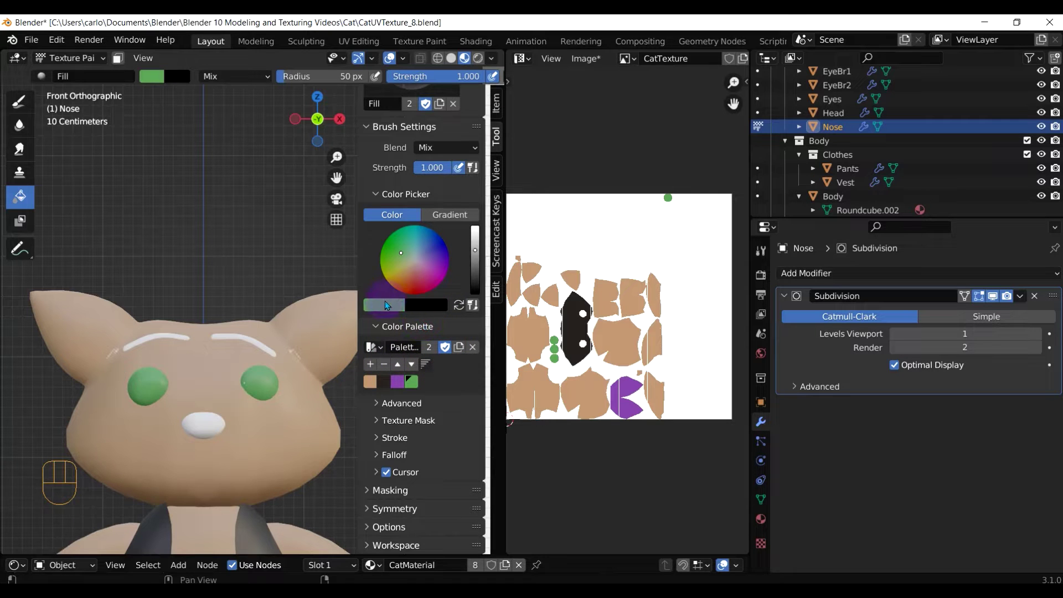
scroll(316, 354, down, 4)
shift+middle_drag(316, 355, 168, 378)
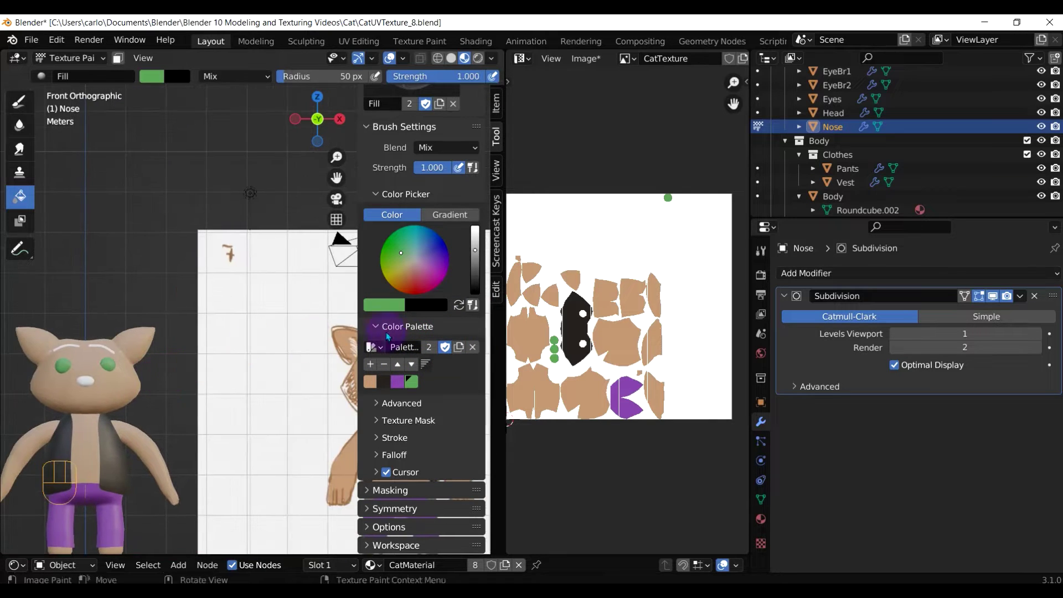
scroll(315, 351, down, 2)
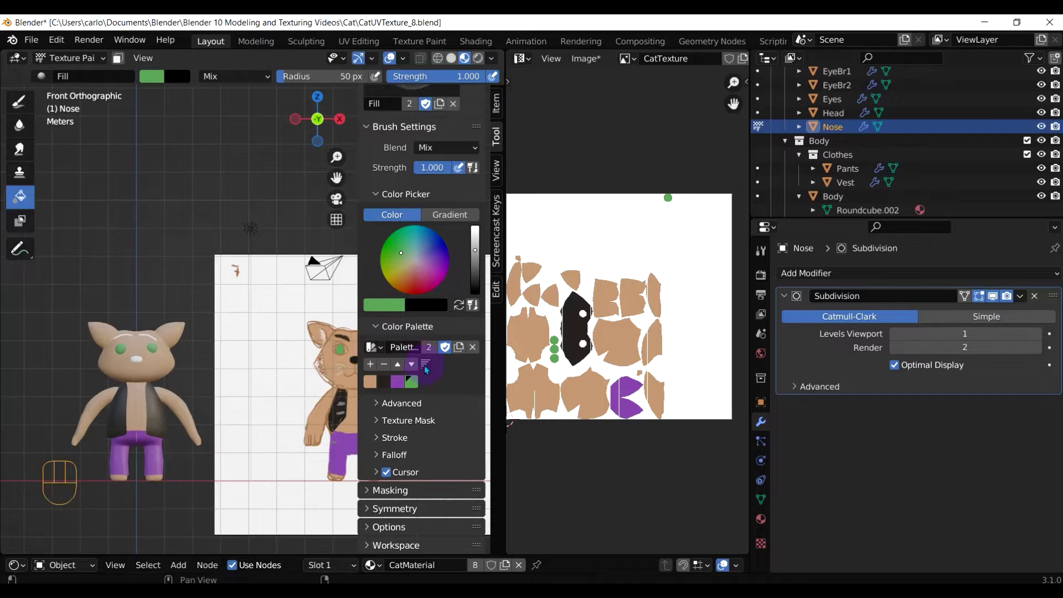
click(384, 305)
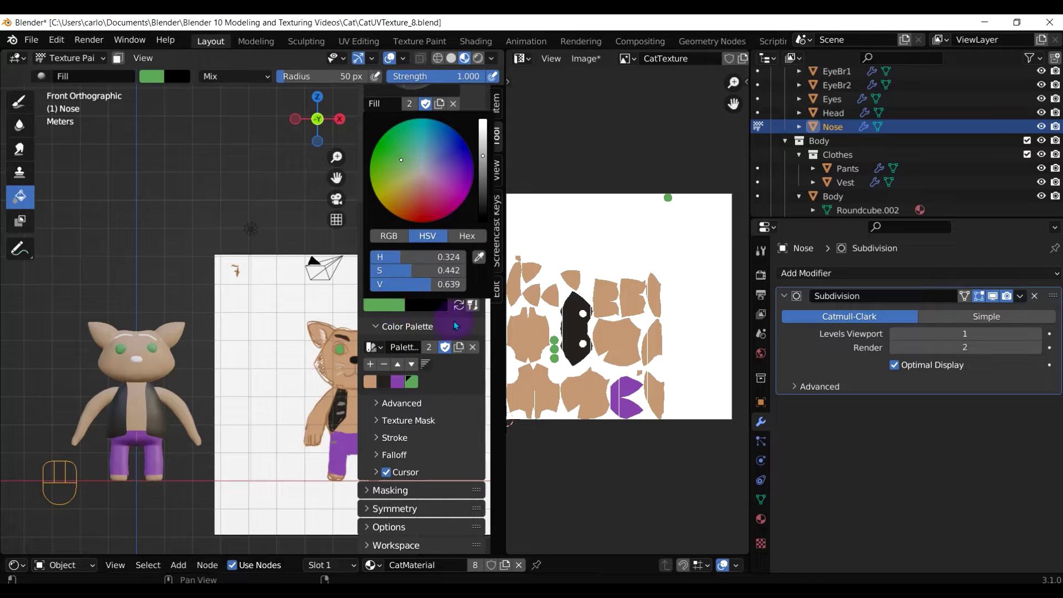
click(376, 303)
click(479, 257)
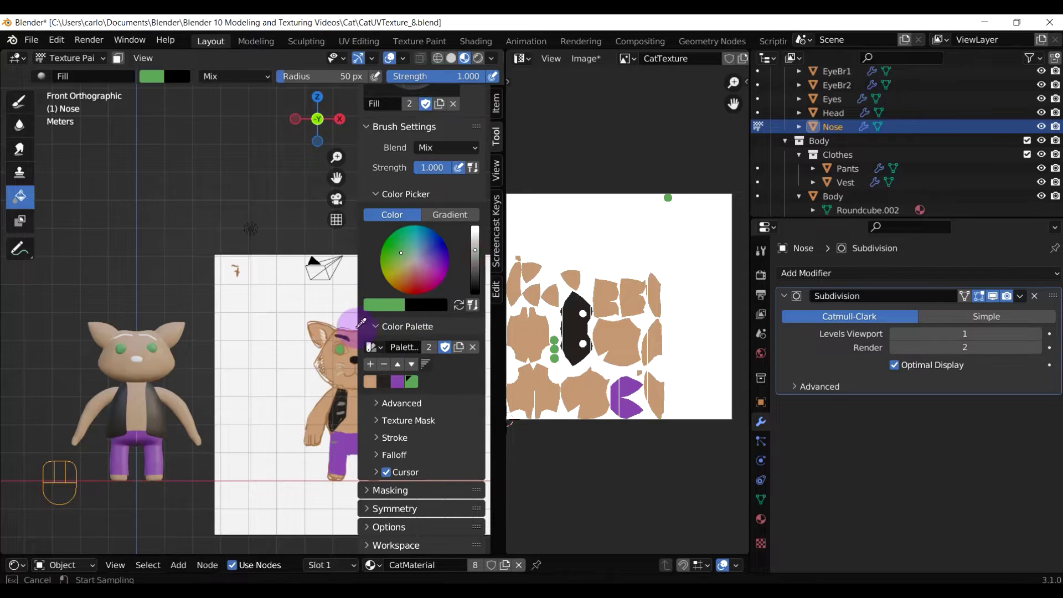
click(345, 335)
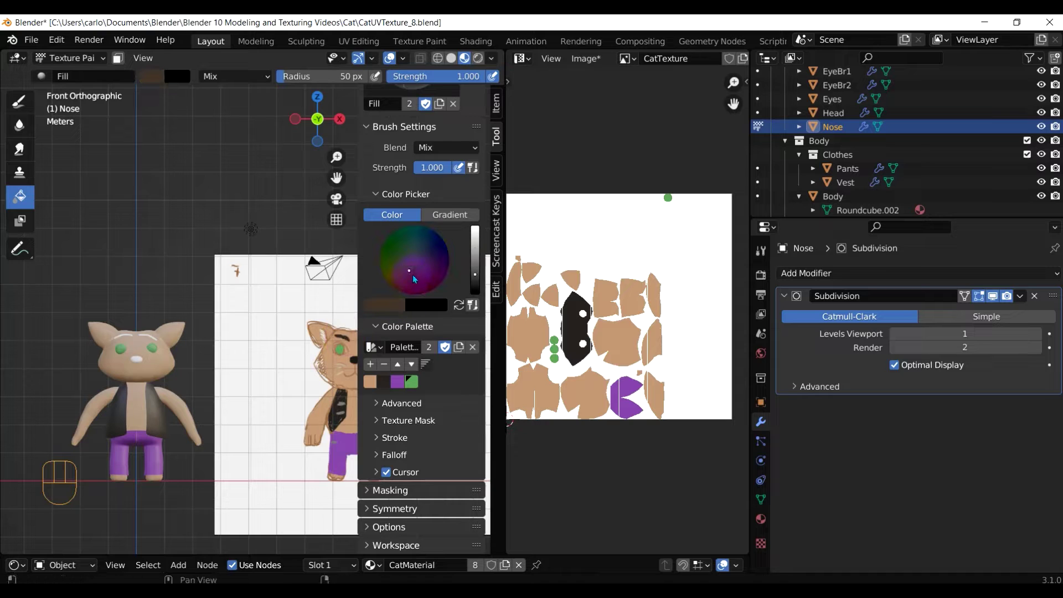
drag(475, 276, 475, 269)
Try filling the cat's nose with the brightened brown, and undo the fill.
scroll(136, 356, up, 3)
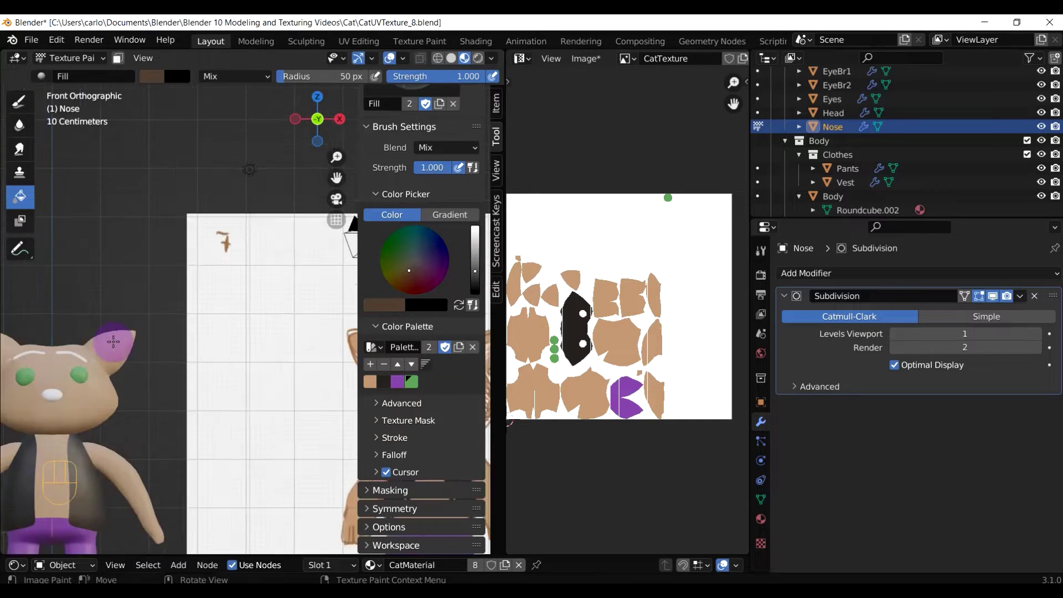
shift+middle_drag(83, 359, 203, 356)
scroll(123, 373, up, 2)
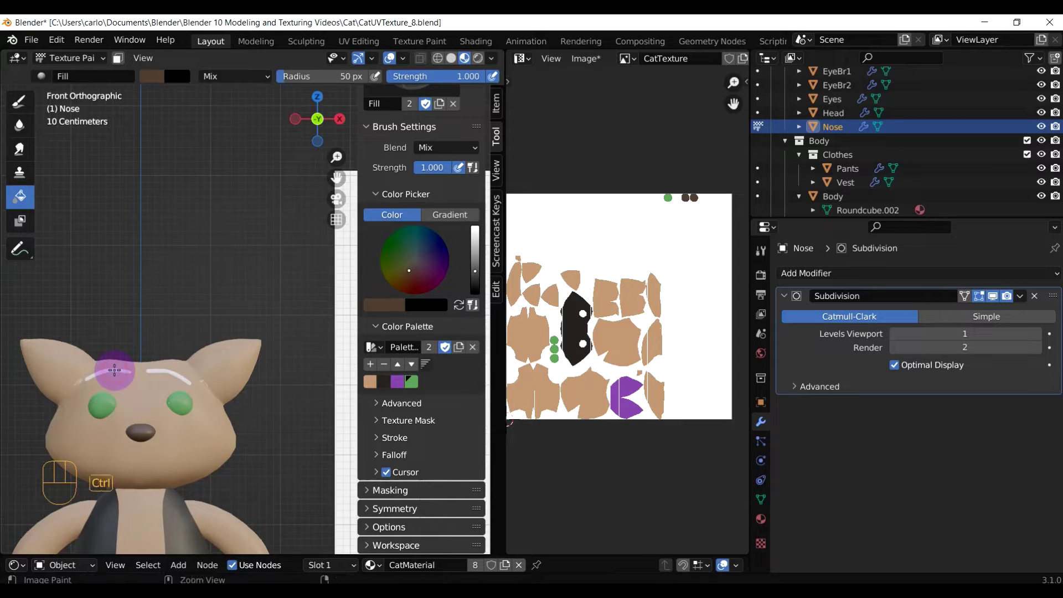
key(ctrl+z)
Fill the cat's nose with the near-black color saved in the palette.
scroll(190, 410, down, 2)
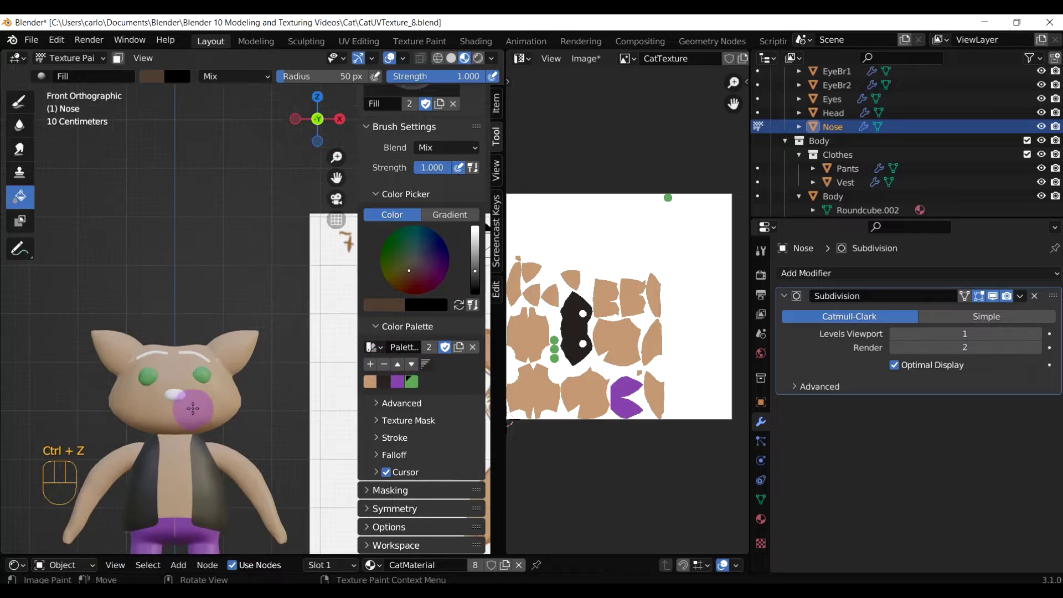
click(384, 382)
click(175, 394)
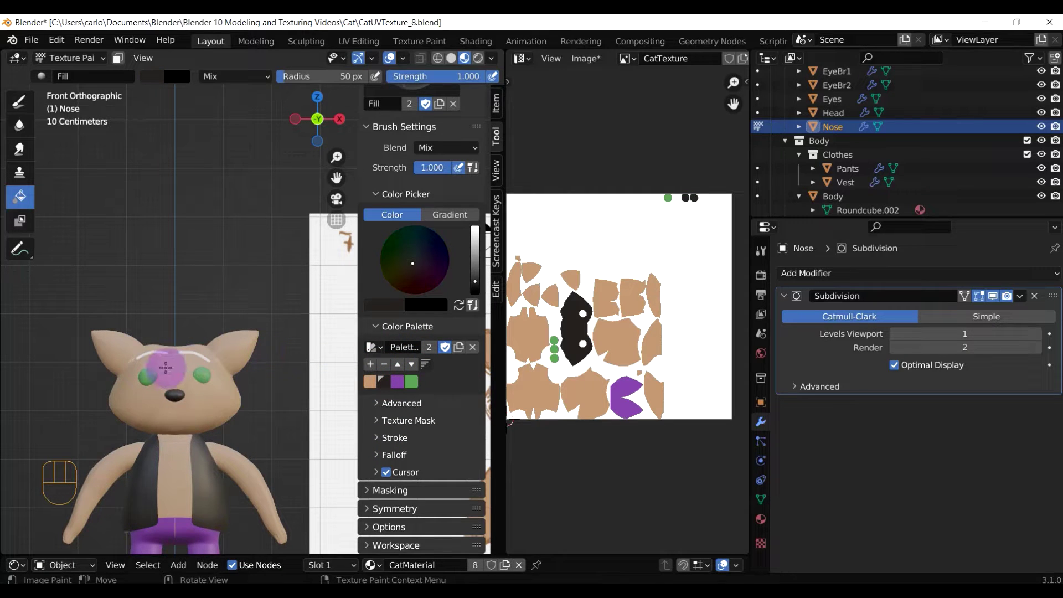
Select the eyebrow EyeBr1 in Object Mode and switch it to Texture Paint mode.
key(Tab)
click(68, 363)
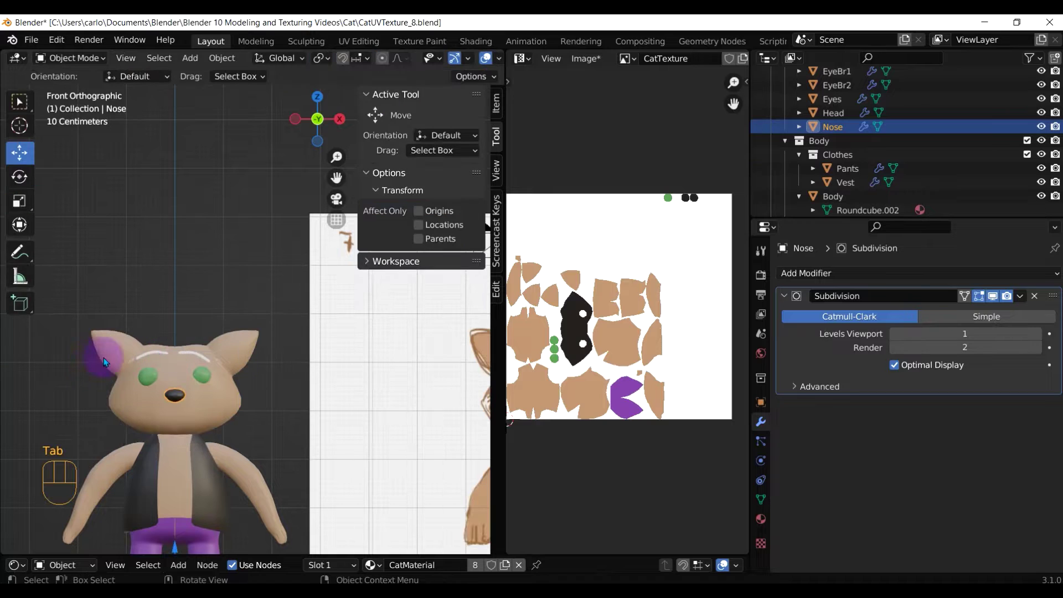
click(153, 356)
click(154, 359)
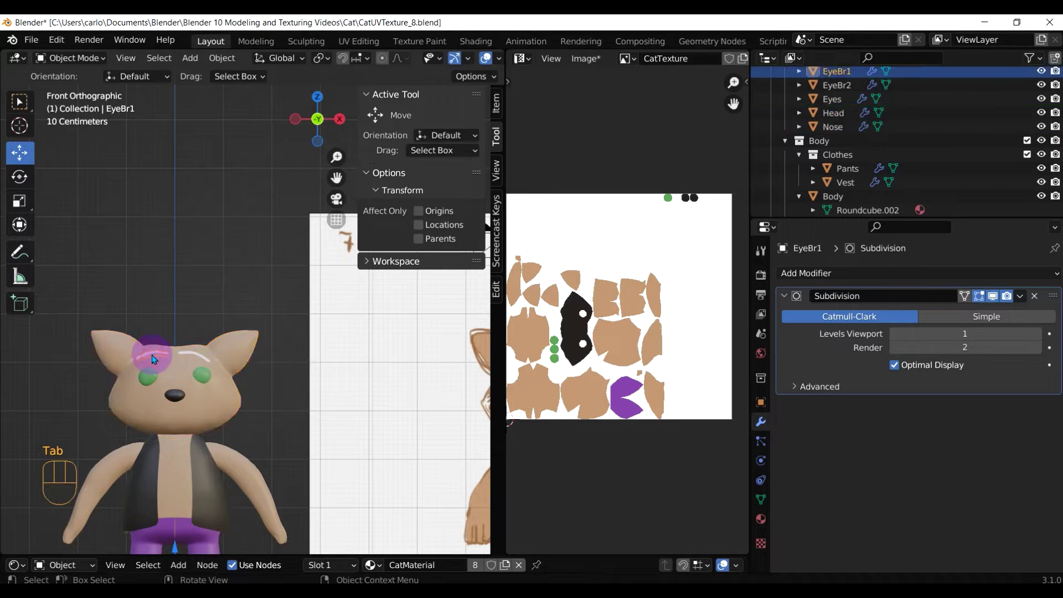
key(Tab)
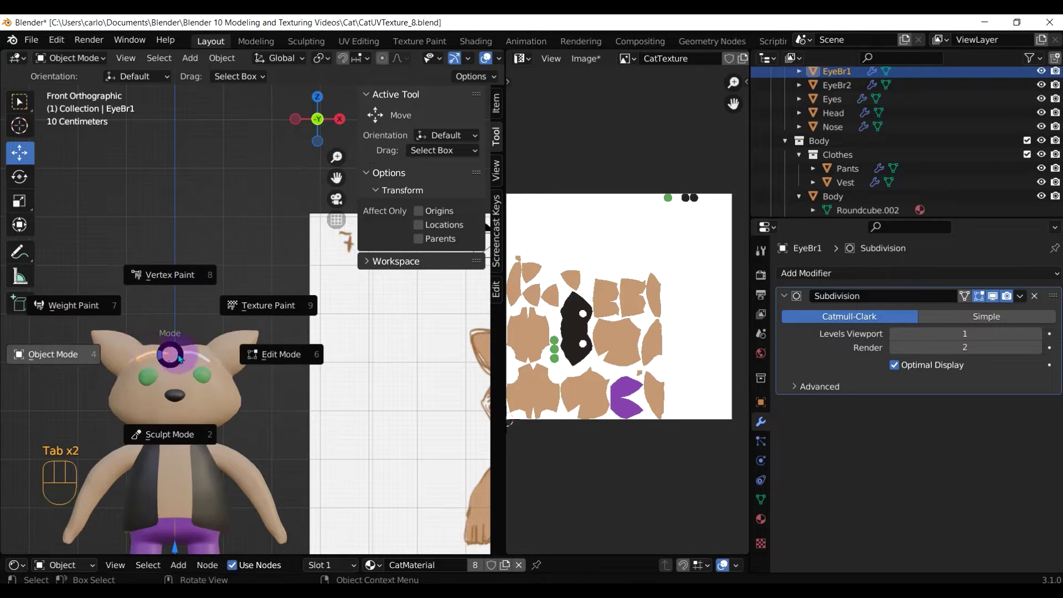
click(258, 306)
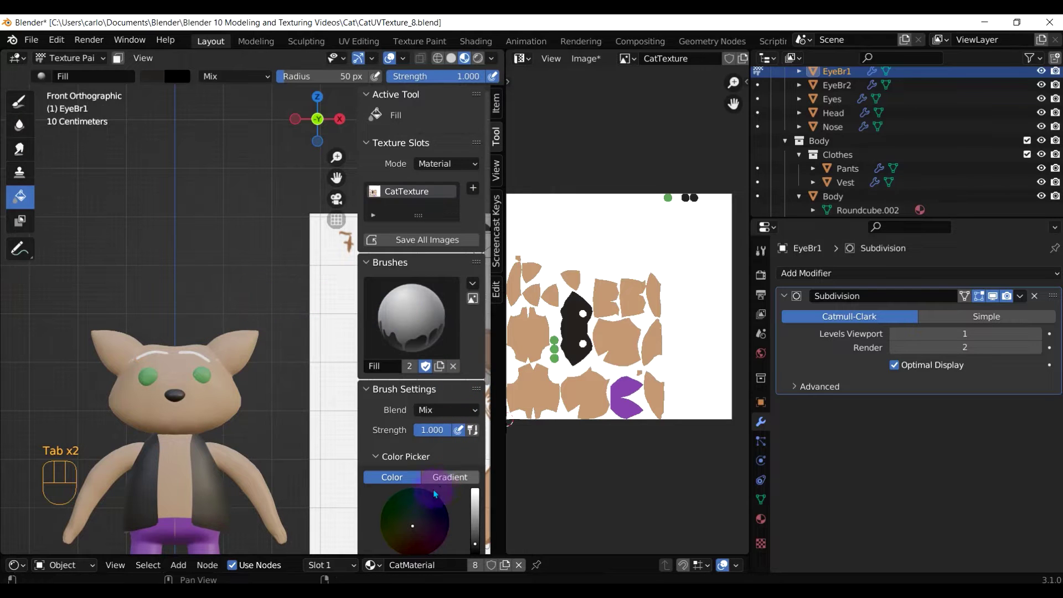
Sample the dark brown from the reference cat's eyebrow in front view for painting EyeBr1 with the Fill brush.
scroll(427, 497, down, 5)
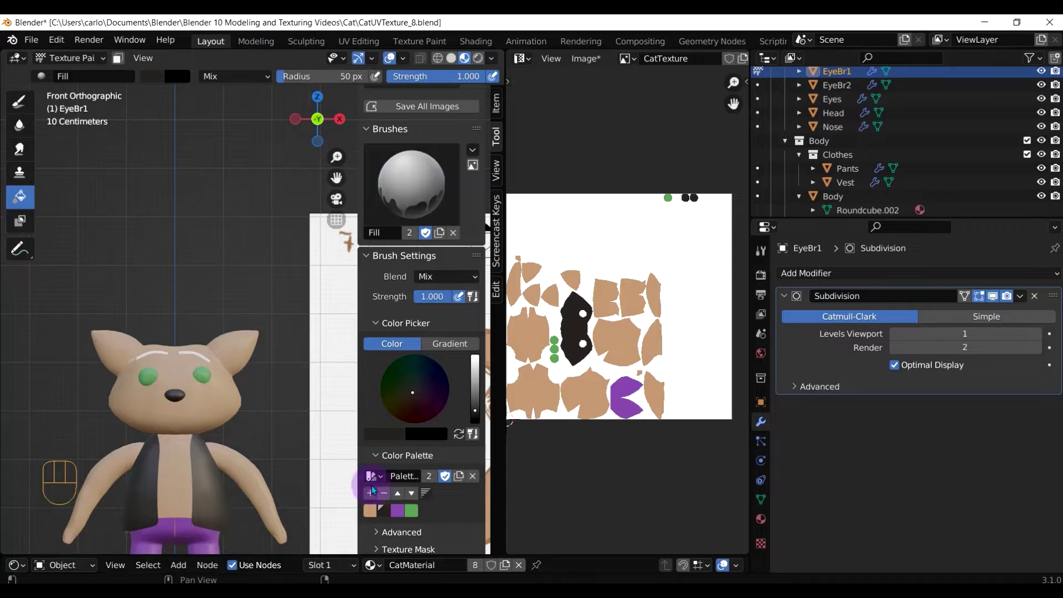
scroll(268, 382, down, 1)
shift+middle_drag(268, 382, 154, 389)
scroll(309, 389, up, 1)
shift+middle_drag(310, 389, 142, 384)
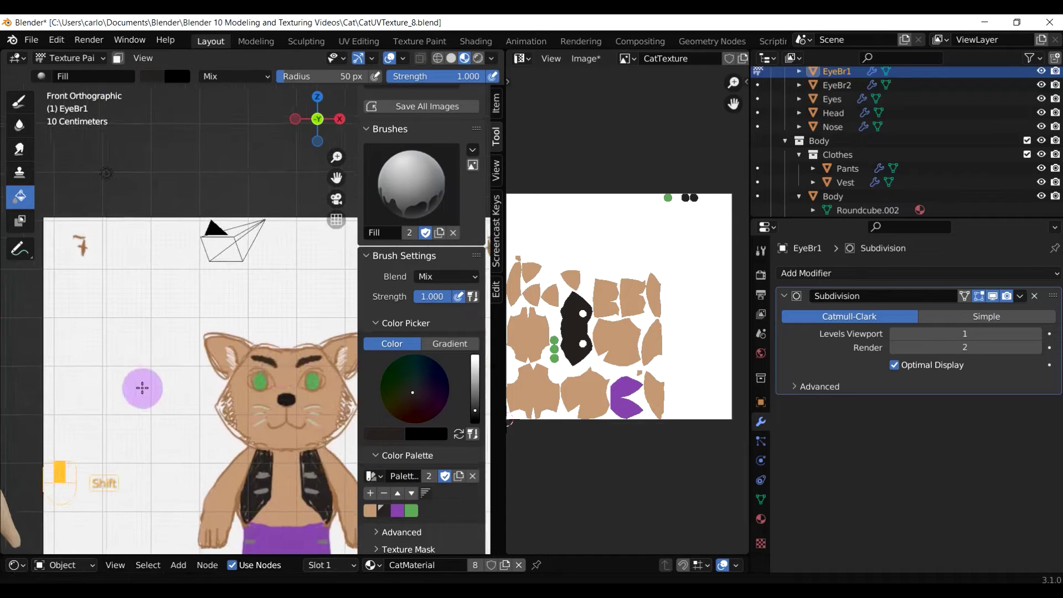
click(396, 434)
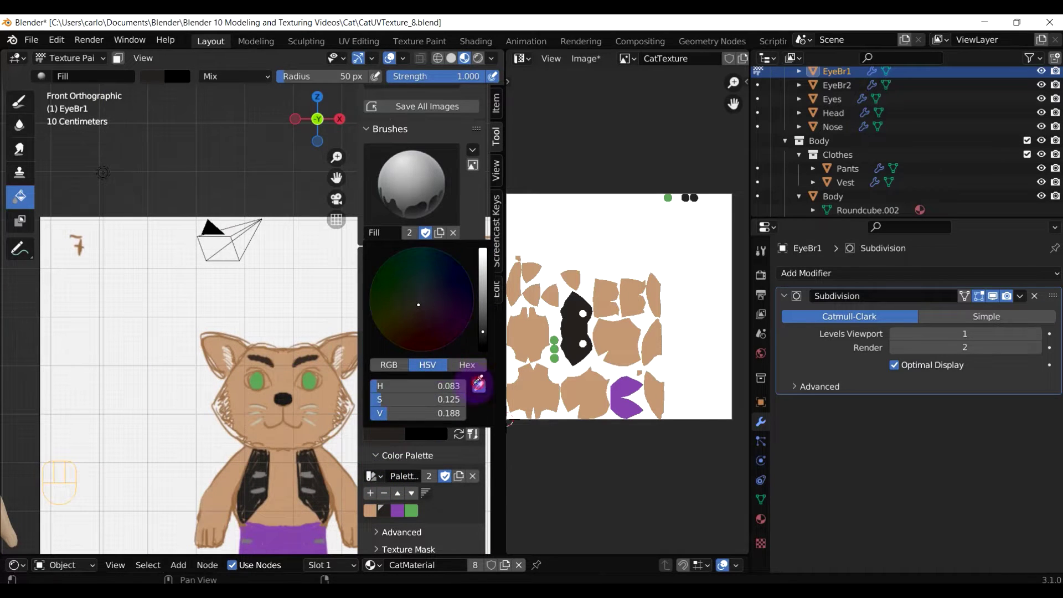
click(477, 382)
click(263, 360)
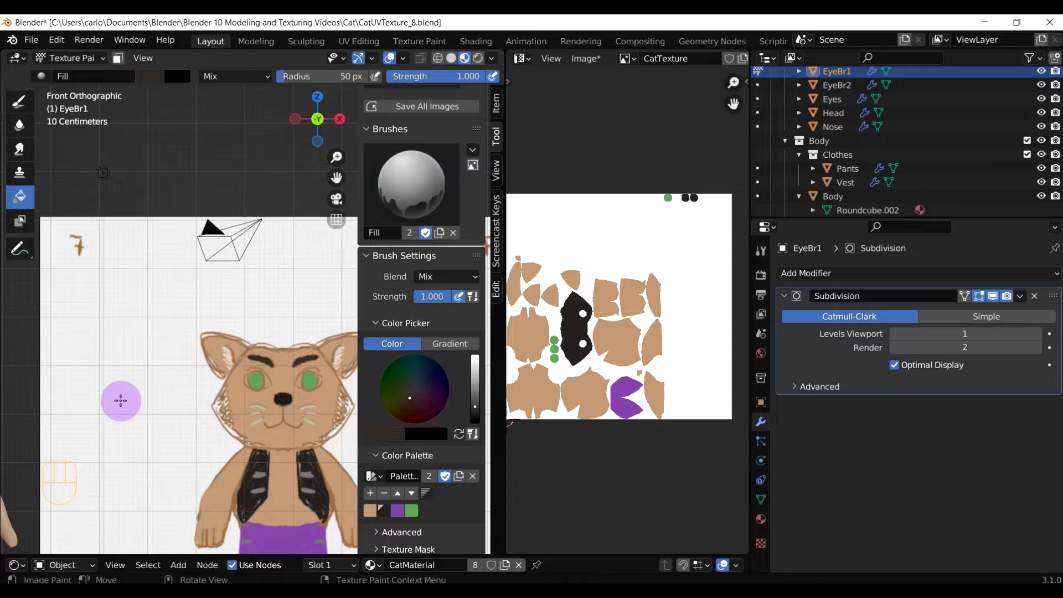
Fill the eyebrow EyeBr1 with the sampled dark brown and check it up close.
shift+middle_drag(153, 403, 459, 393)
scroll(236, 365, up, 3)
click(129, 372)
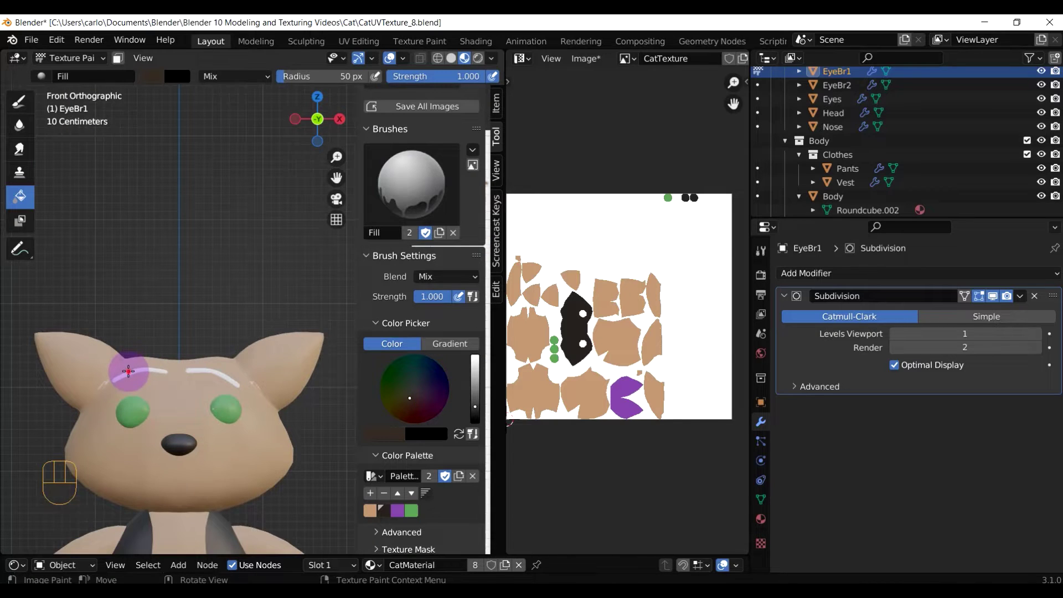
scroll(135, 370, up, 3)
shift+middle_drag(82, 399, 249, 349)
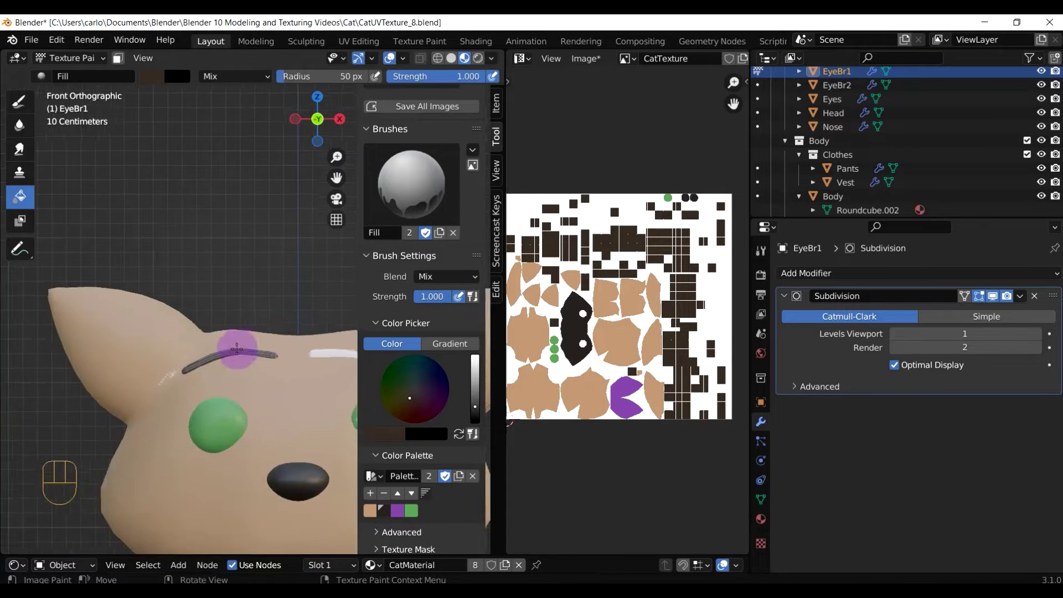
Select the second eyebrow EyeBr2 in Object Mode and switch it to Texture Paint mode.
scroll(239, 349, up, 3)
scroll(236, 349, up, 2)
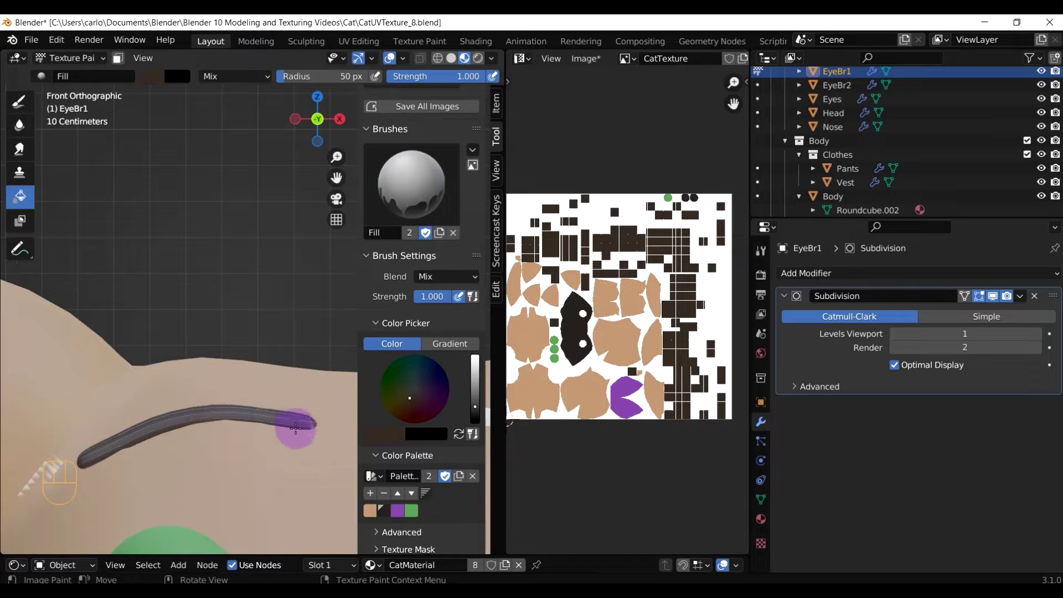
shift+middle_drag(297, 427, 258, 334)
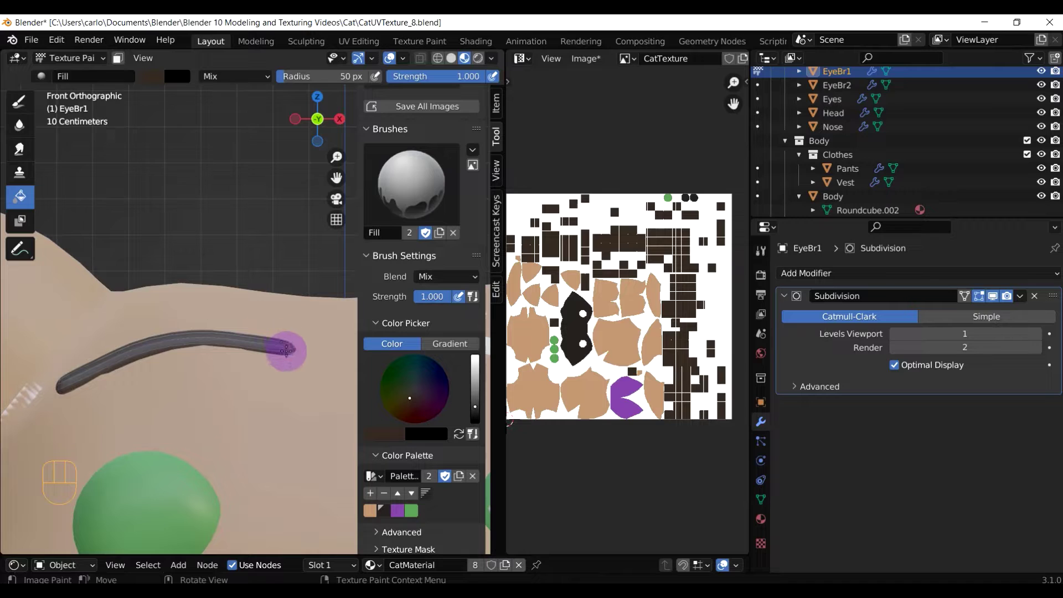
scroll(286, 350, down, 3)
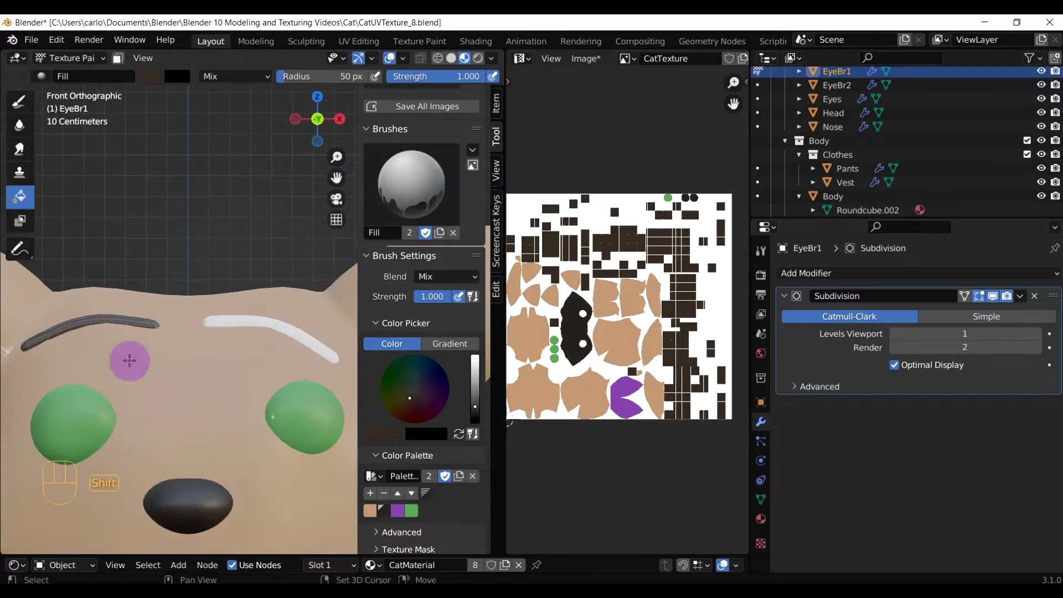
key(ctrl+Tab)
click(138, 356)
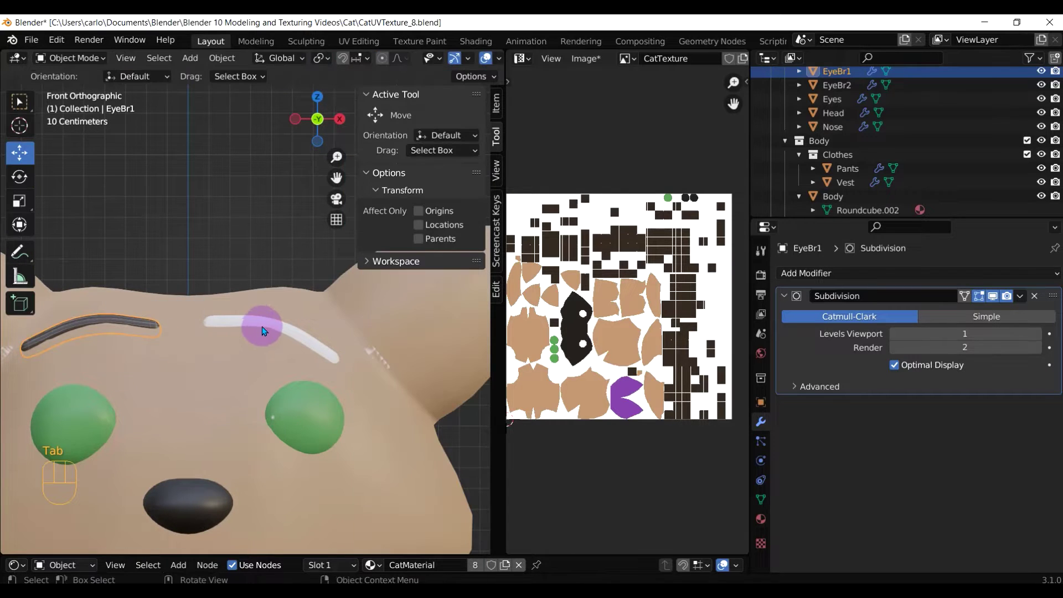
click(258, 328)
key(ctrl+Tab)
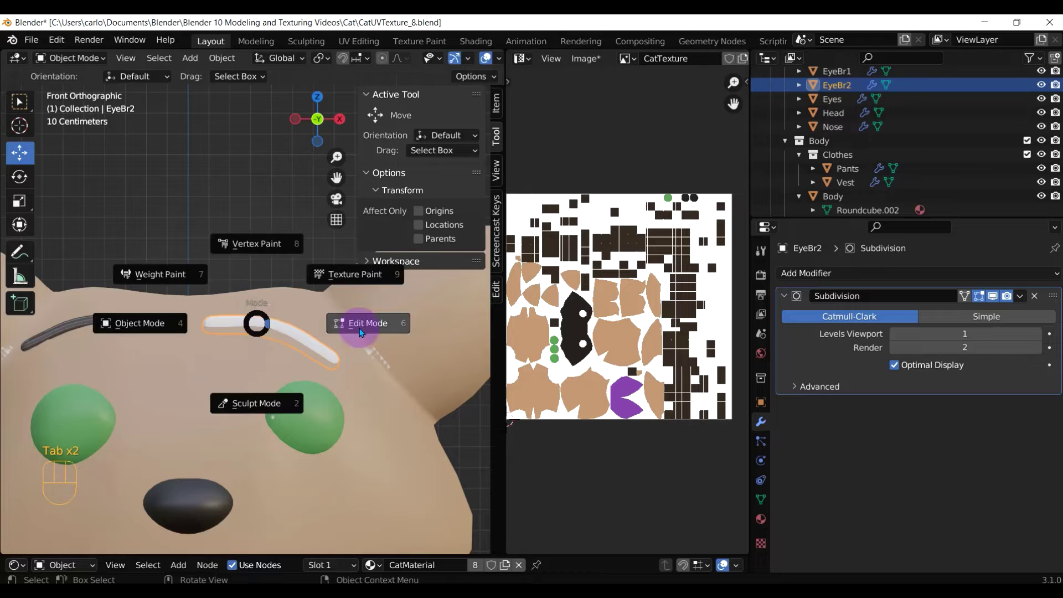
click(357, 276)
Fill the eyebrow EyeBr2 with the dark brown and save that color in the palette.
click(285, 332)
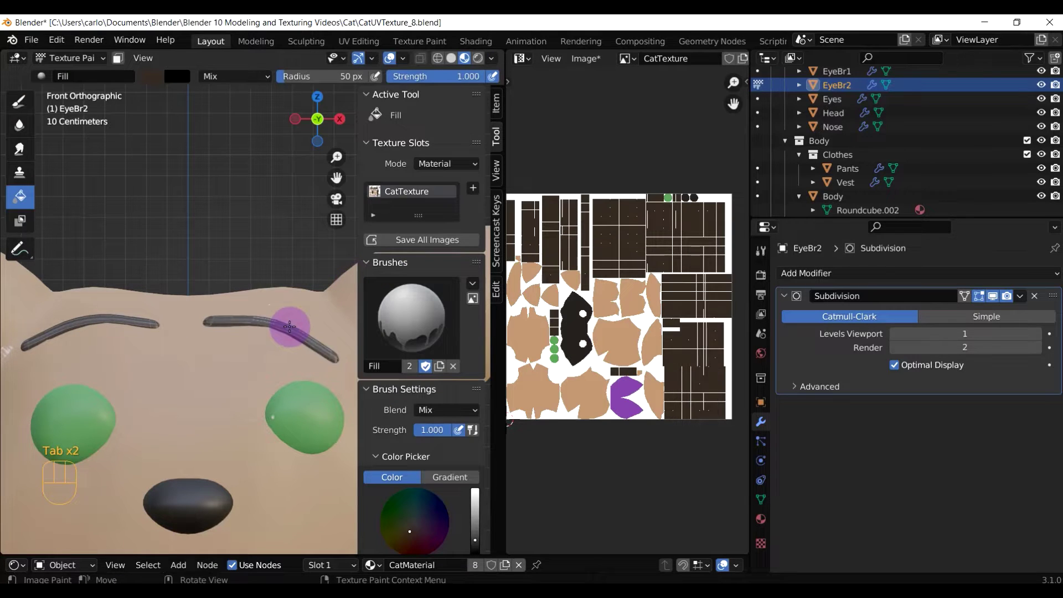
scroll(414, 464, down, 5)
scroll(415, 467, down, 3)
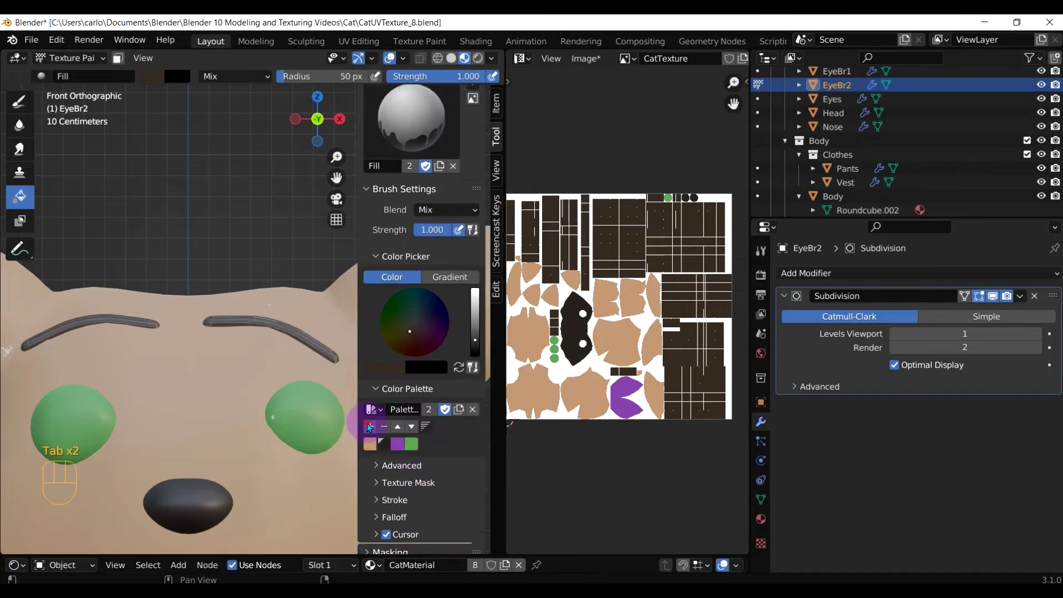
middle_drag(291, 412, 237, 382)
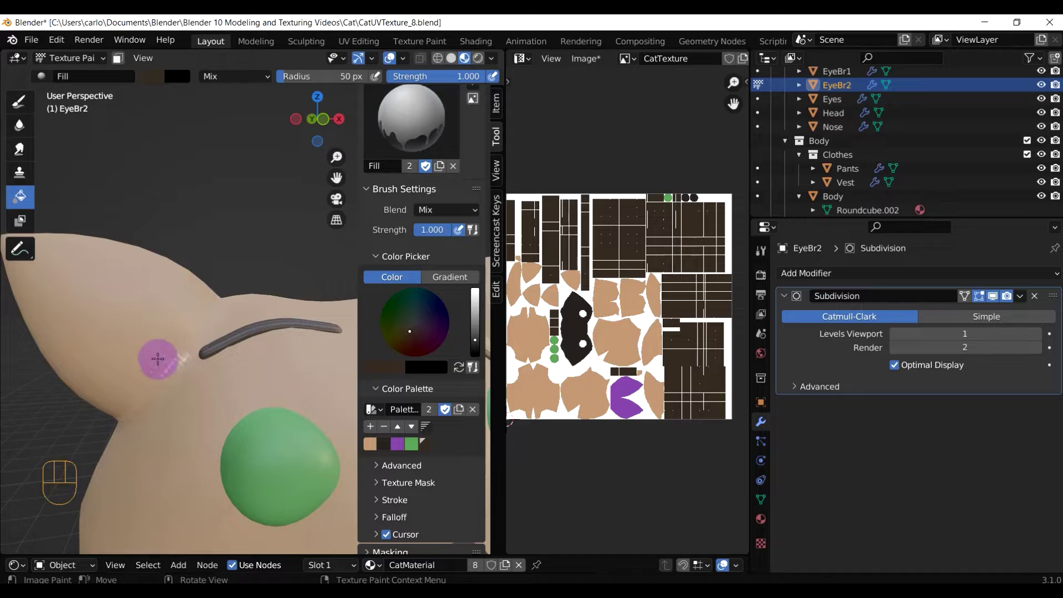
scroll(246, 374, down, 3)
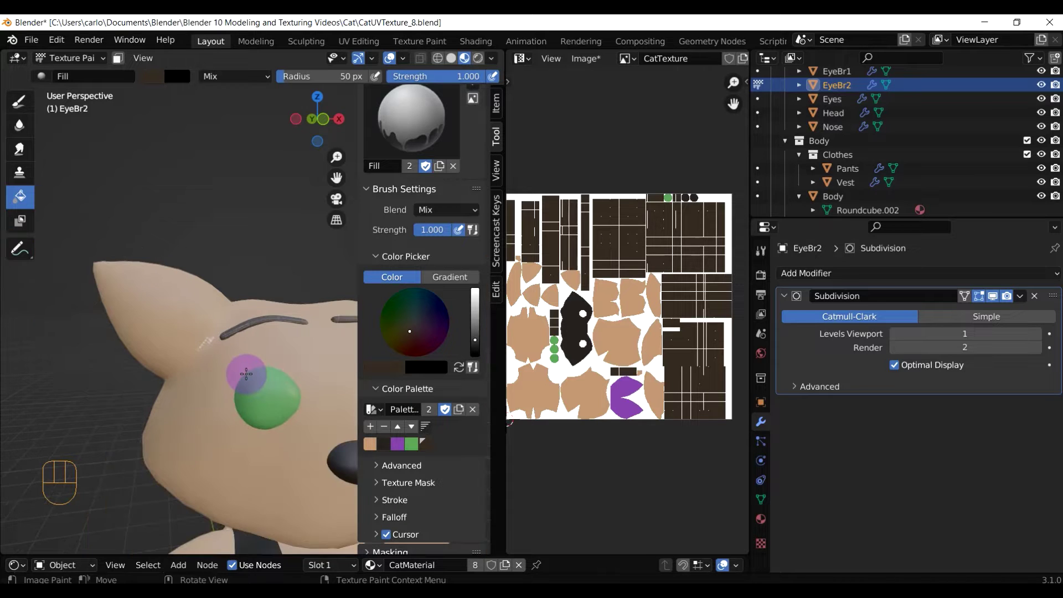
Select the eyebrow EyeBr1 in Object Mode and set its Subdivision viewport level to 2.
key(Tab)
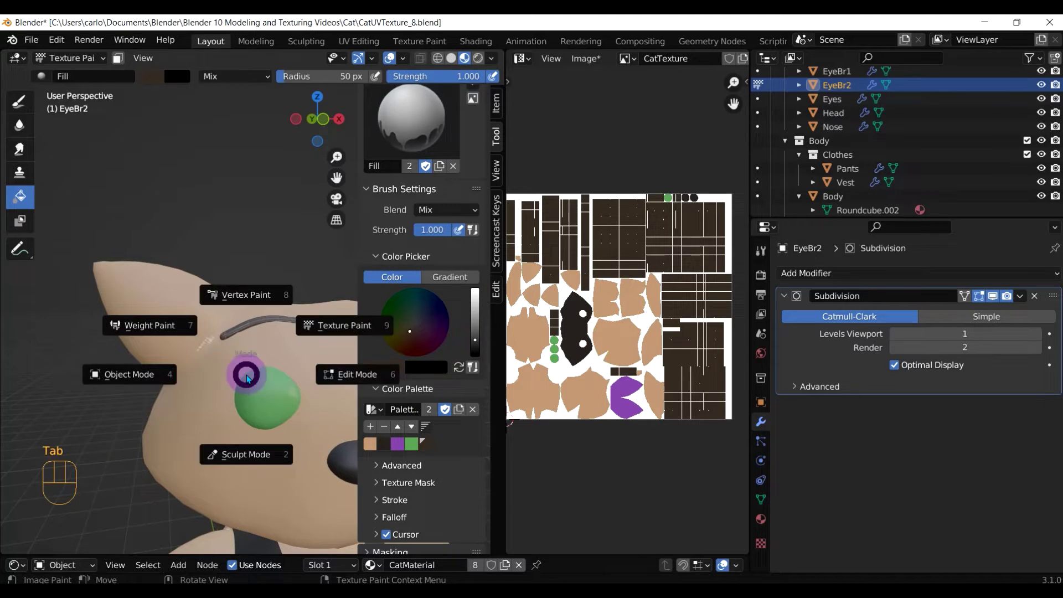
click(159, 374)
click(285, 244)
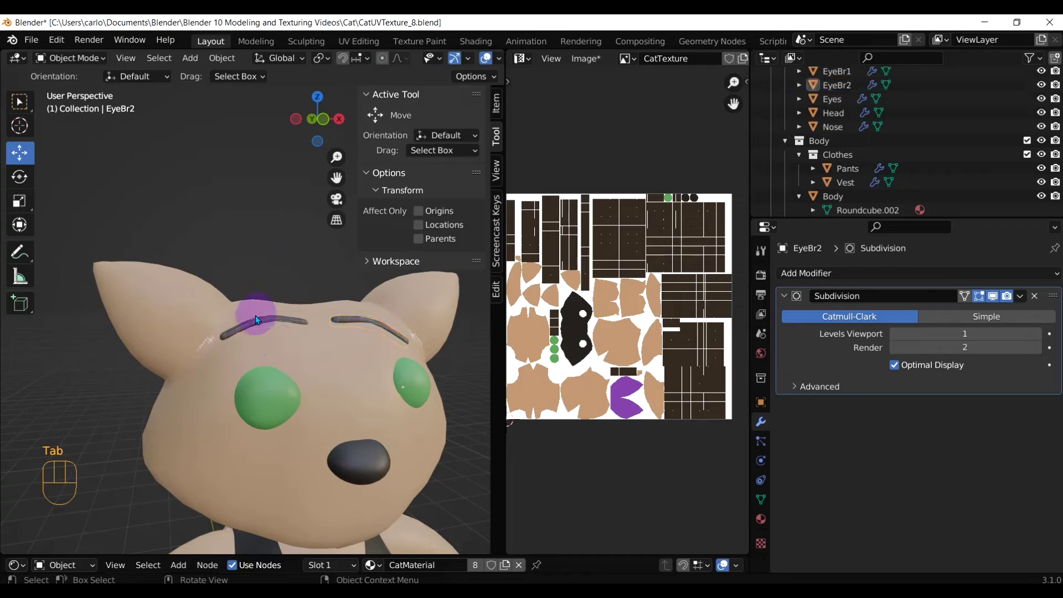
middle_drag(327, 390, 327, 389)
click(242, 325)
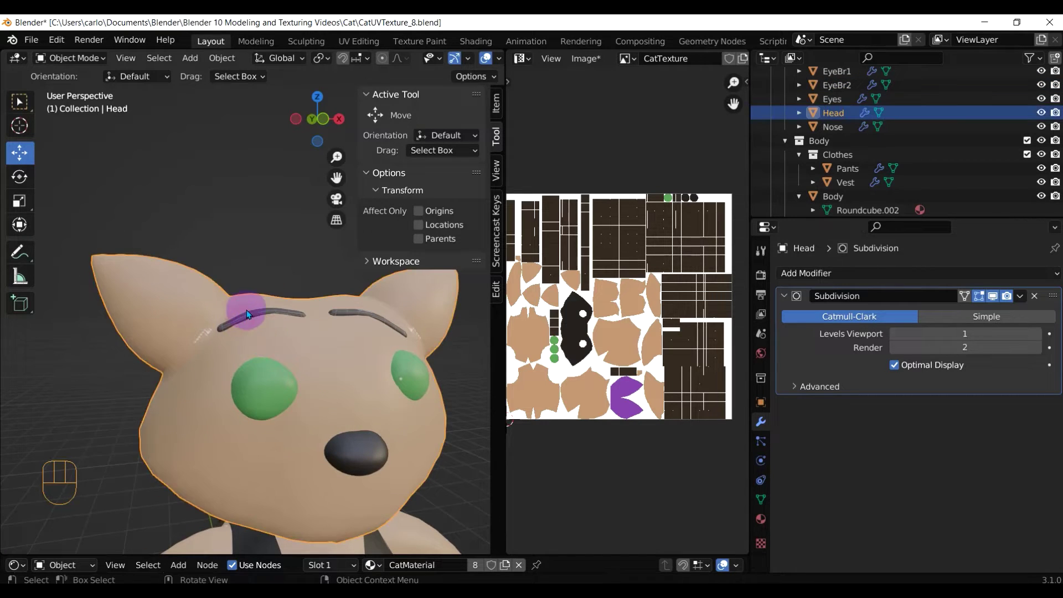
click(242, 326)
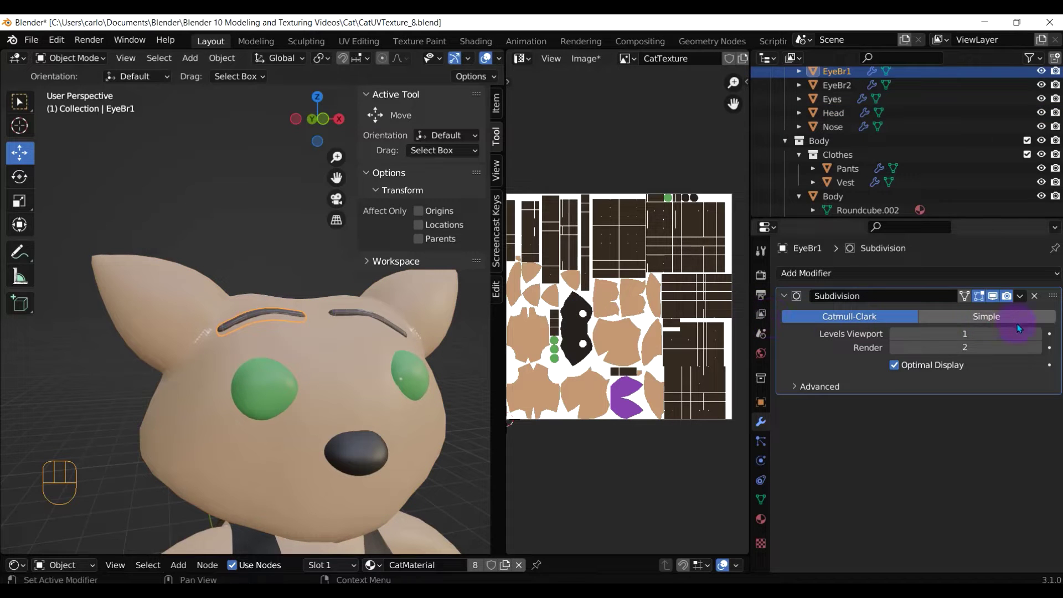
click(1040, 334)
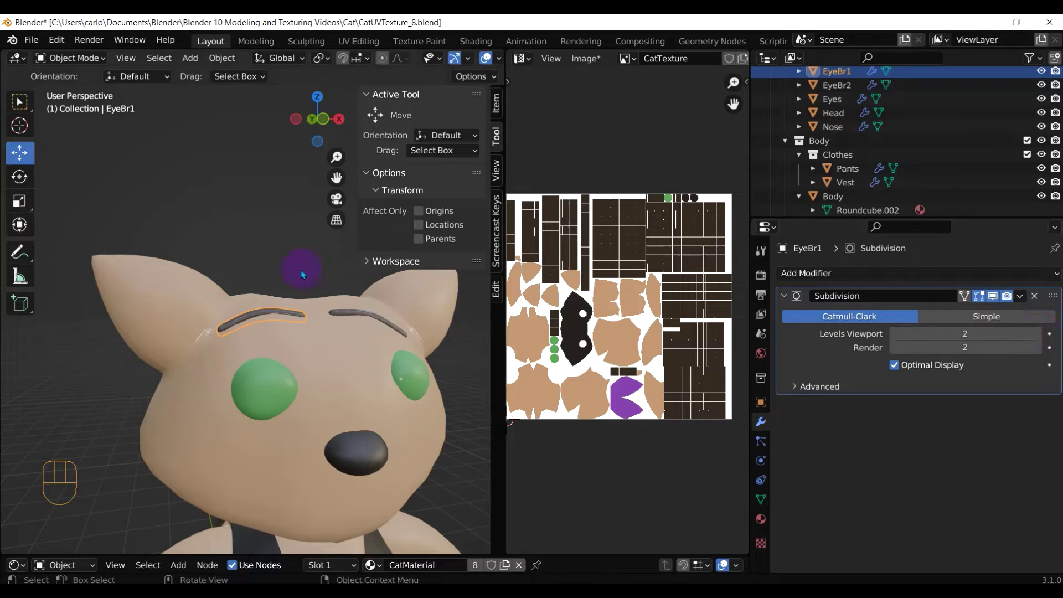
key(KP_Decimal)
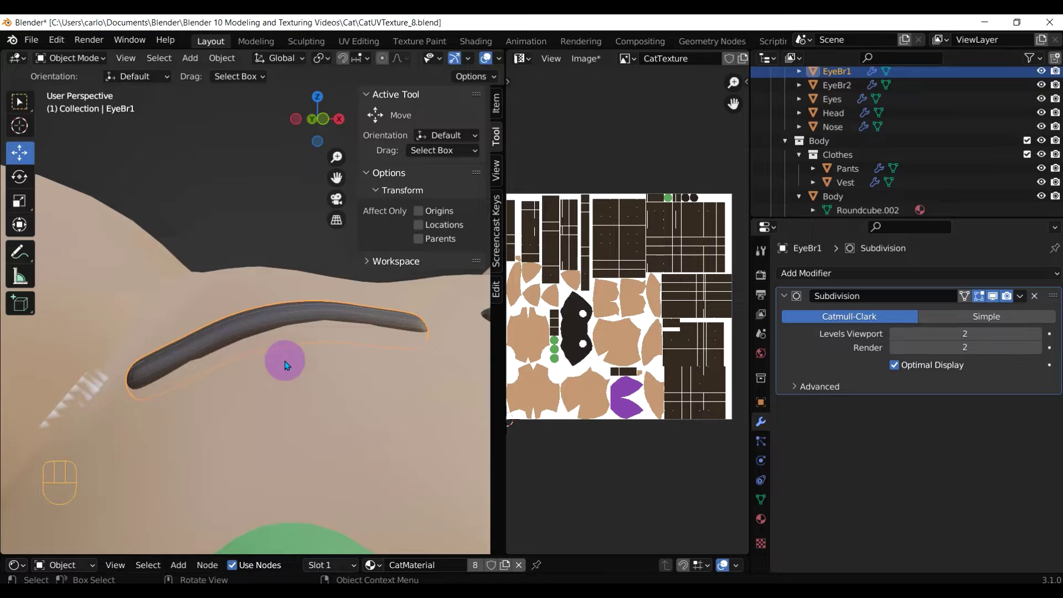
scroll(286, 365, down, 4)
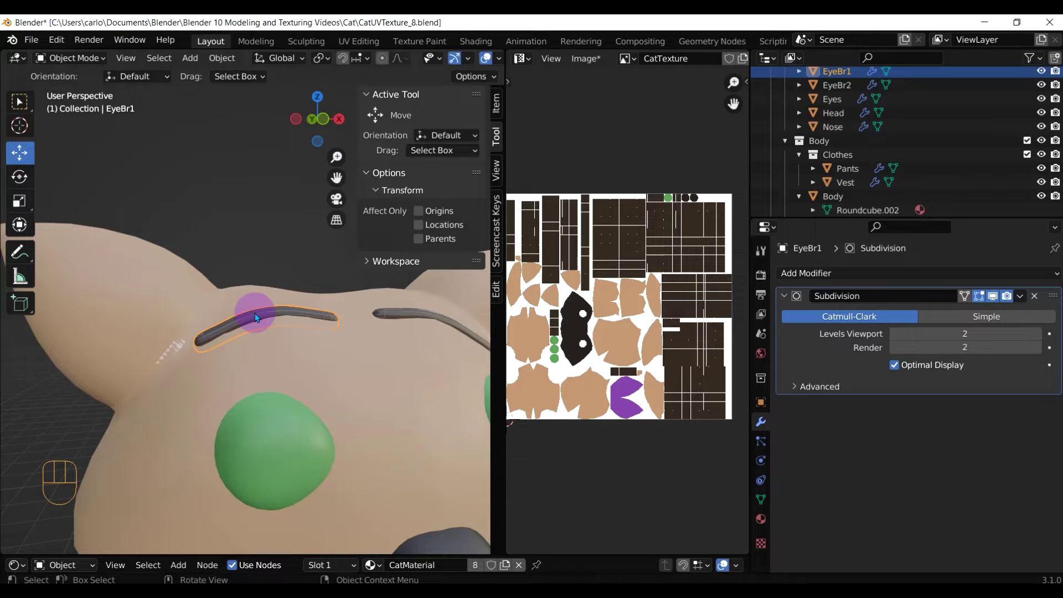
Hide everything except EyeBr1, switch it to Texture Paint mode and pick the dark brown from the palette.
key(shift+h)
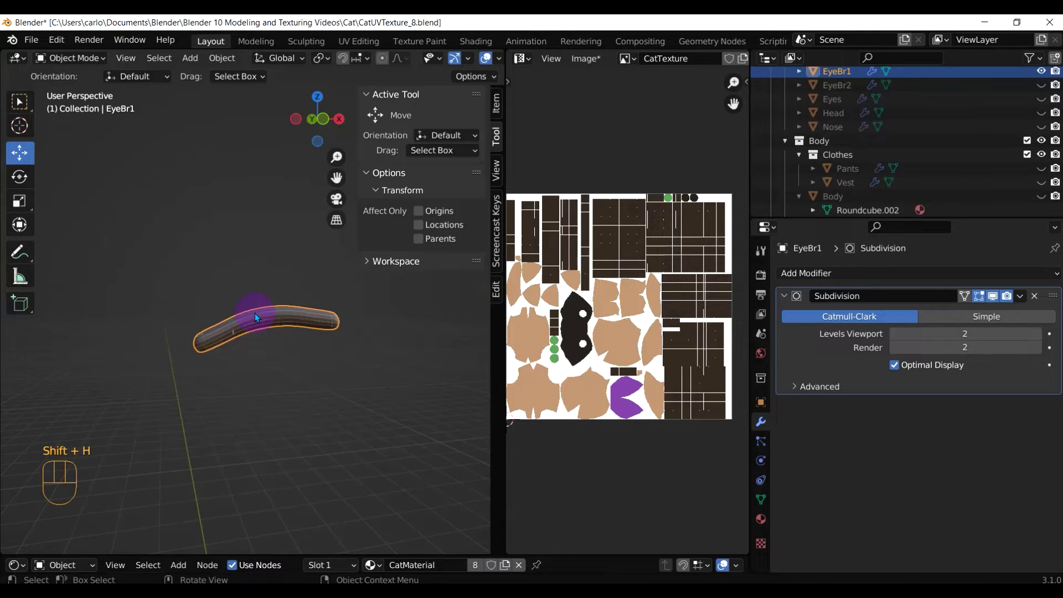
key(Tab)
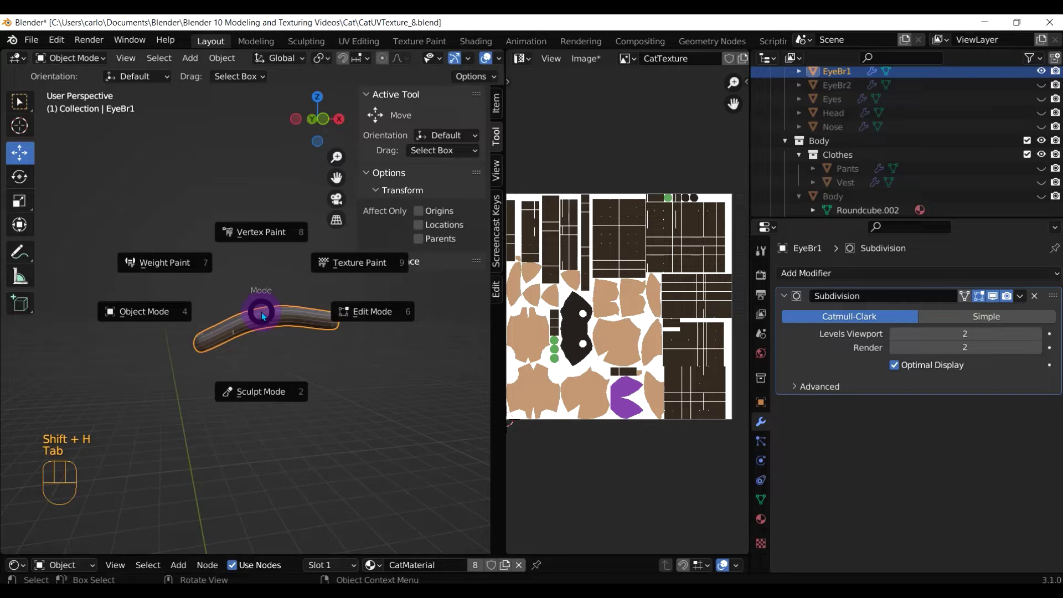
click(356, 263)
scroll(399, 443, down, 5)
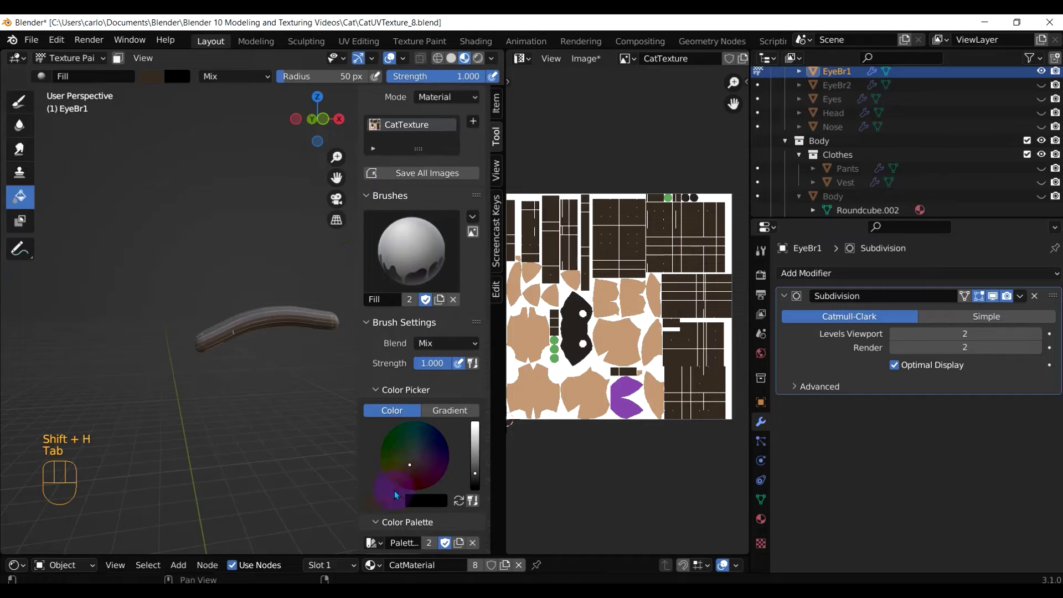
click(419, 514)
scroll(237, 340, up, 9)
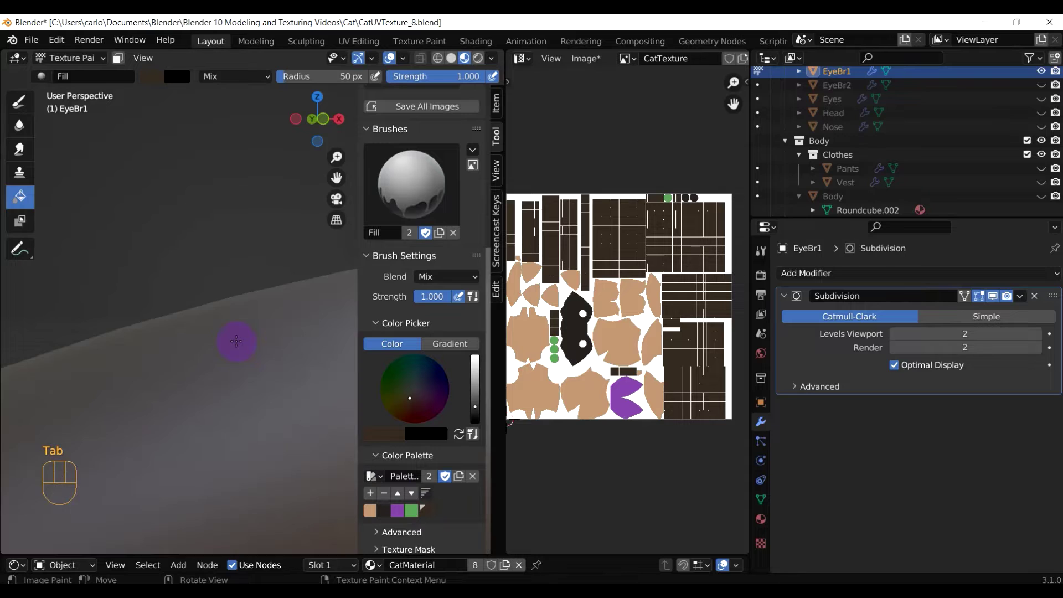
scroll(236, 339, down, 5)
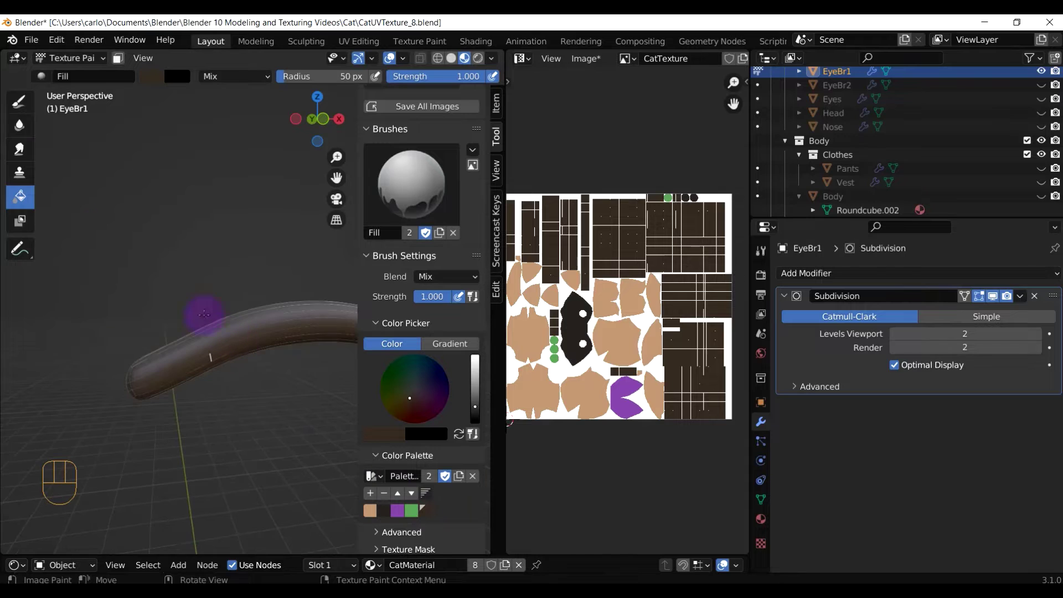
Paint over the light gap on the front of EyeBr1 with the Draw brush in the palette's dark brown.
click(20, 101)
drag(219, 348, 163, 378)
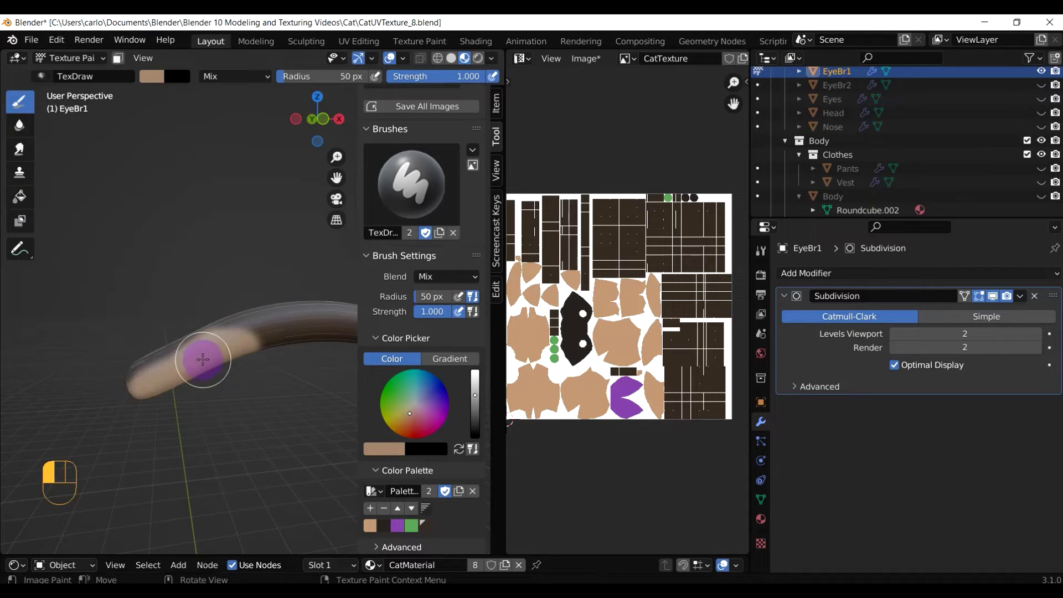
key(ctrl+z)
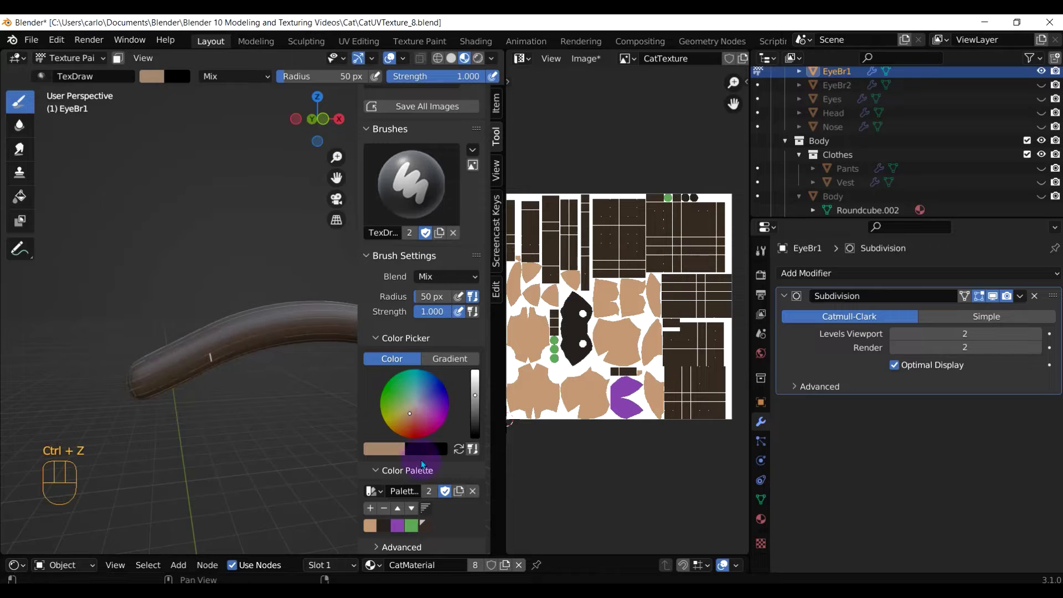
click(426, 528)
mouse_move(260, 350)
mouse_down()
mouse_move(194, 356)
mouse_move(221, 355)
mouse_move(213, 362)
mouse_move(231, 340)
mouse_move(258, 347)
mouse_move(248, 343)
mouse_up()
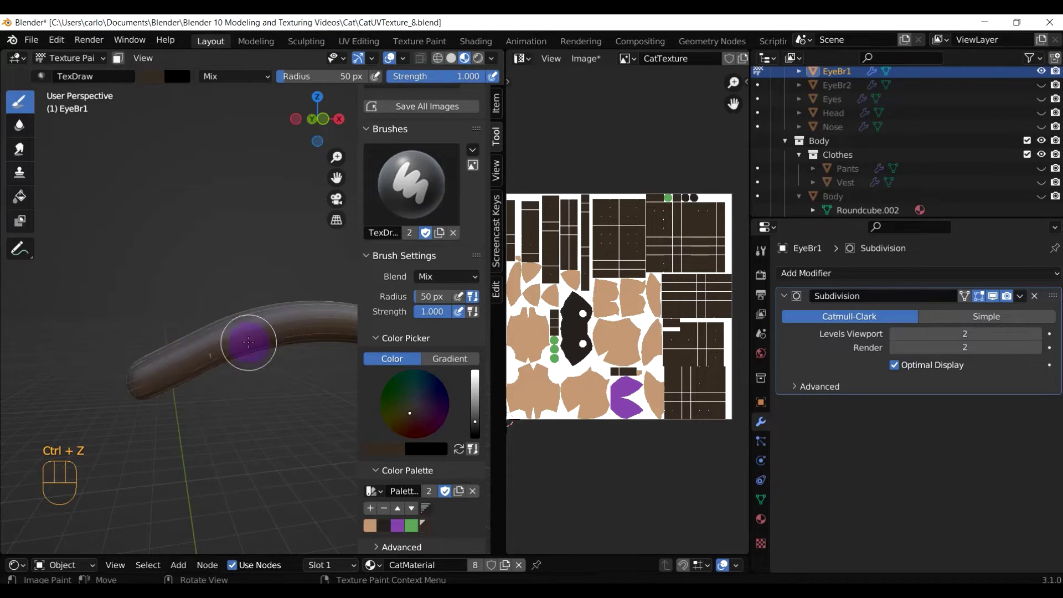
Brush dark brown over the remaining spots along the sides and outer end of EyeBr1.
middle_drag(249, 342, 157, 339)
mouse_move(157, 339)
mouse_down()
mouse_move(243, 362)
mouse_move(220, 342)
mouse_up()
mouse_move(141, 331)
middle_down()
mouse_move(234, 355)
mouse_move(254, 340)
mouse_move(304, 370)
middle_up()
shift+middle_drag(304, 334, 130, 317)
scroll(140, 360, up, 4)
shift+middle_drag(138, 432, 176, 357)
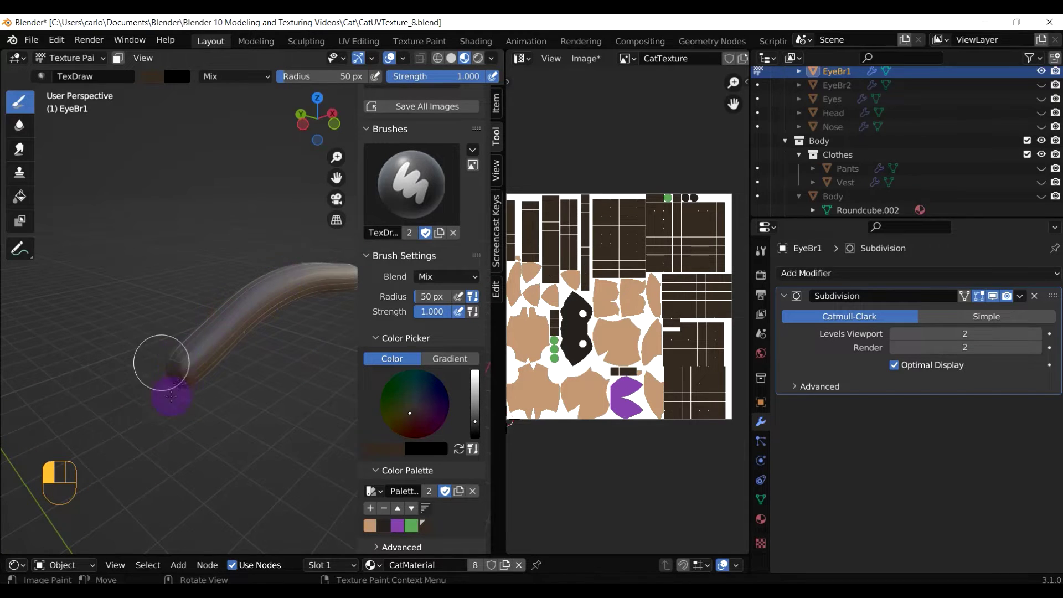
mouse_move(161, 363)
mouse_down()
mouse_move(270, 289)
mouse_move(230, 333)
mouse_move(240, 361)
mouse_up()
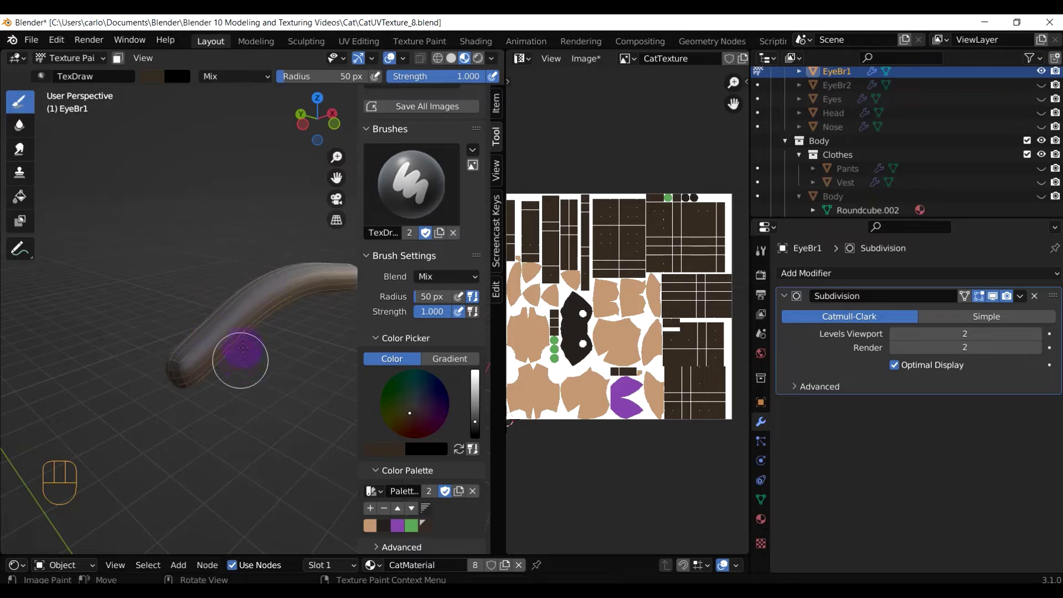
key(shift)
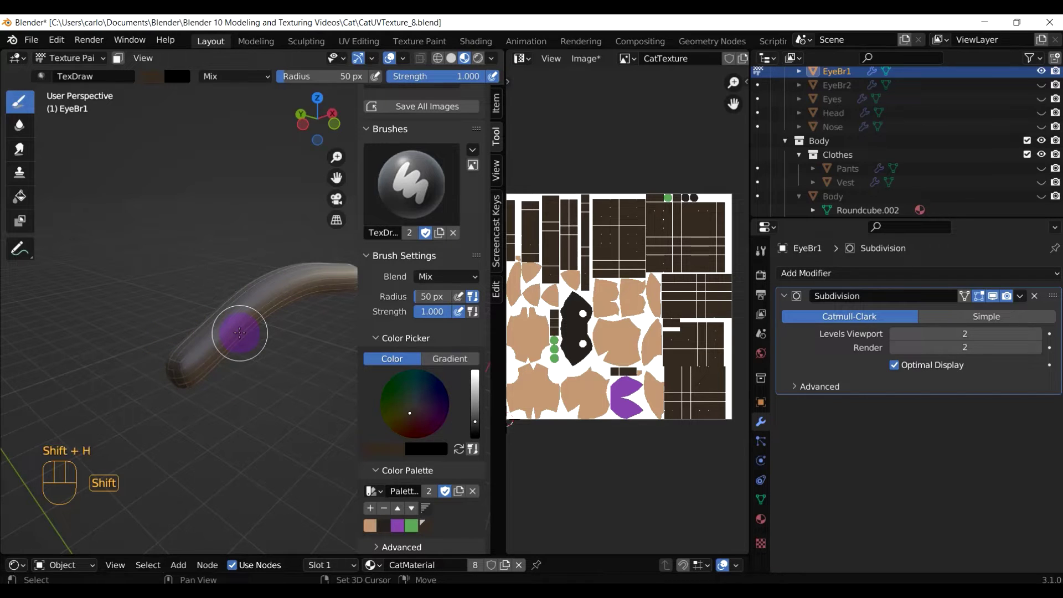
mouse_move(239, 333)
mouse_down()
mouse_move(308, 266)
mouse_move(282, 323)
mouse_up()
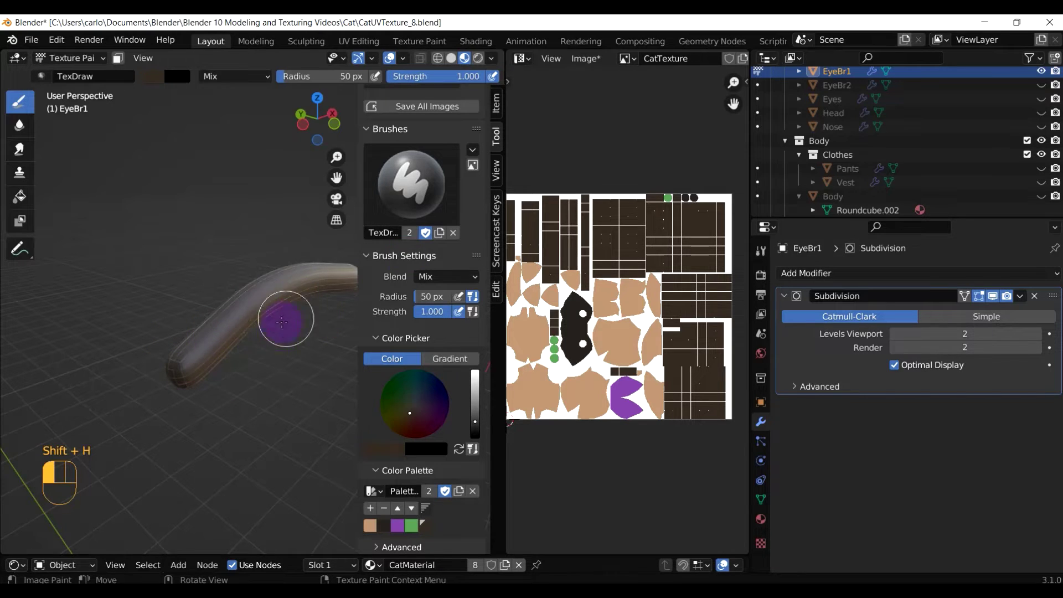
middle_drag(282, 322, 272, 309)
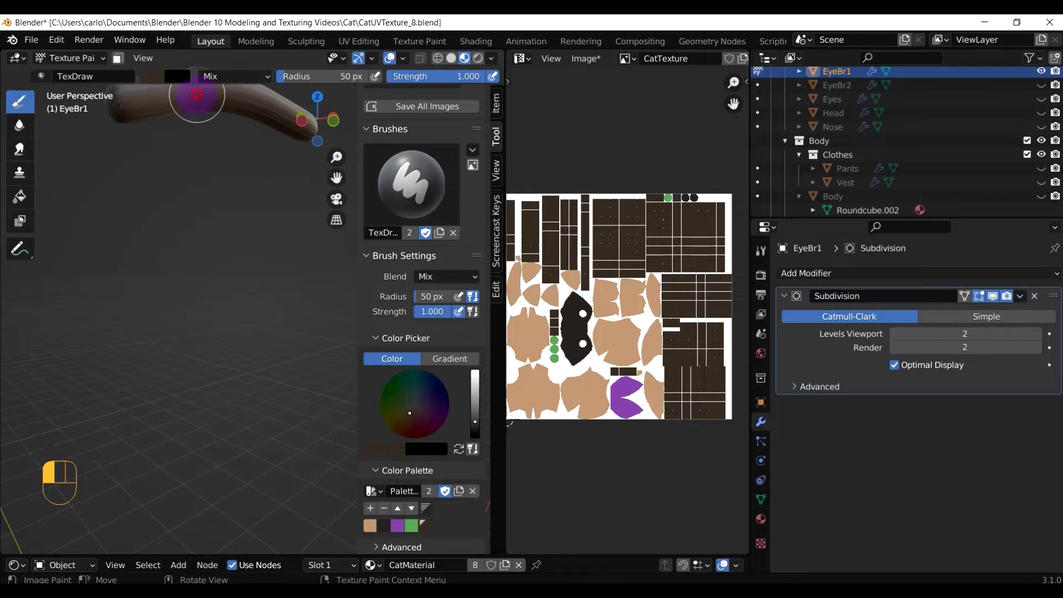
mouse_move(197, 95)
mouse_down()
mouse_move(182, 95)
mouse_move(202, 126)
mouse_up()
mouse_move(201, 126)
middle_down()
mouse_move(202, 174)
mouse_move(203, 161)
mouse_move(282, 221)
middle_up()
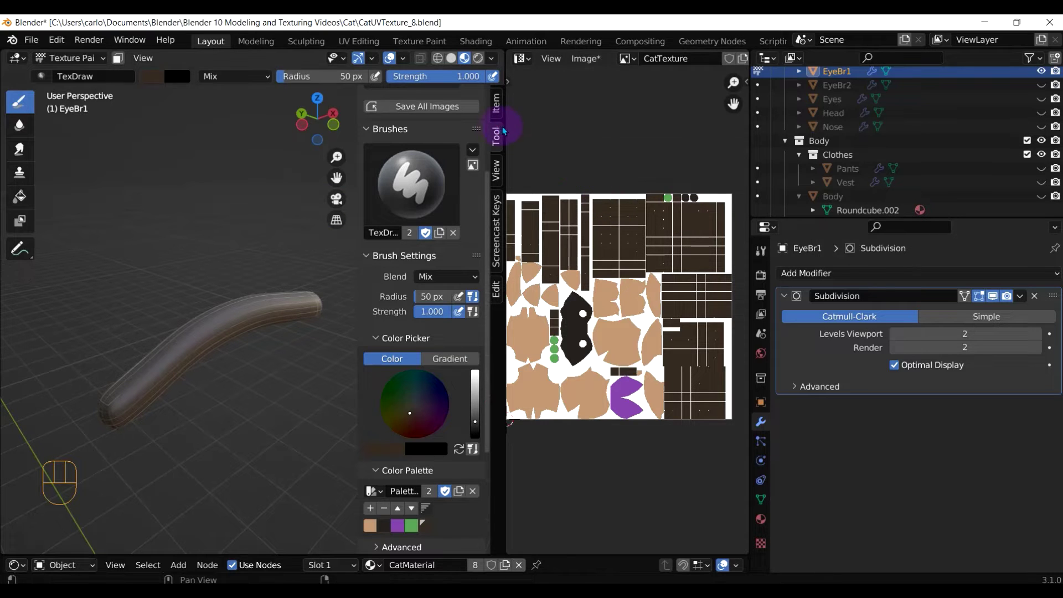
Widen the image editor area and brush dark brown over the end of EyeBr1 from behind.
drag(504, 130, 422, 130)
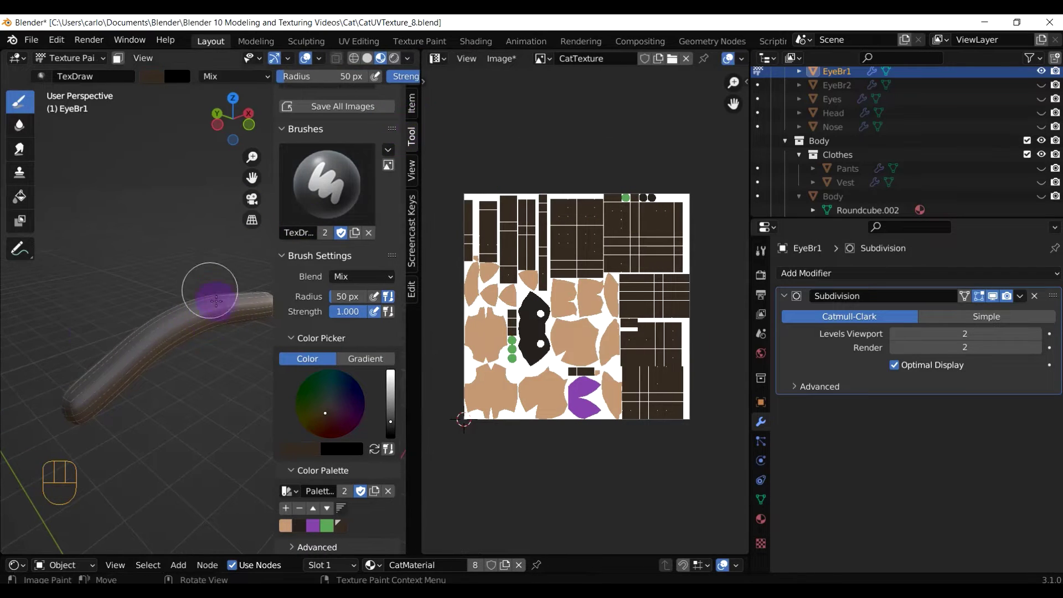
middle_drag(152, 340, 200, 330)
mouse_move(161, 278)
shift+middle_down()
mouse_move(408, 288)
mouse_move(31, 297)
mouse_move(209, 288)
mouse_move(266, 261)
mouse_move(378, 267)
mouse_move(355, 276)
shift+middle_up()
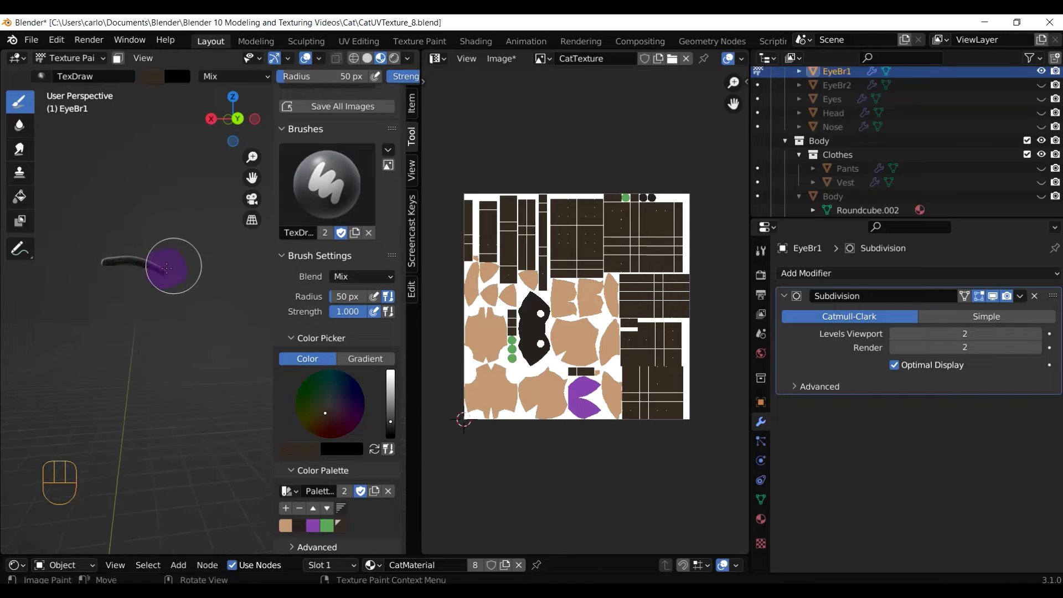
scroll(160, 266, up, 4)
shift+middle_drag(100, 210, 120, 244)
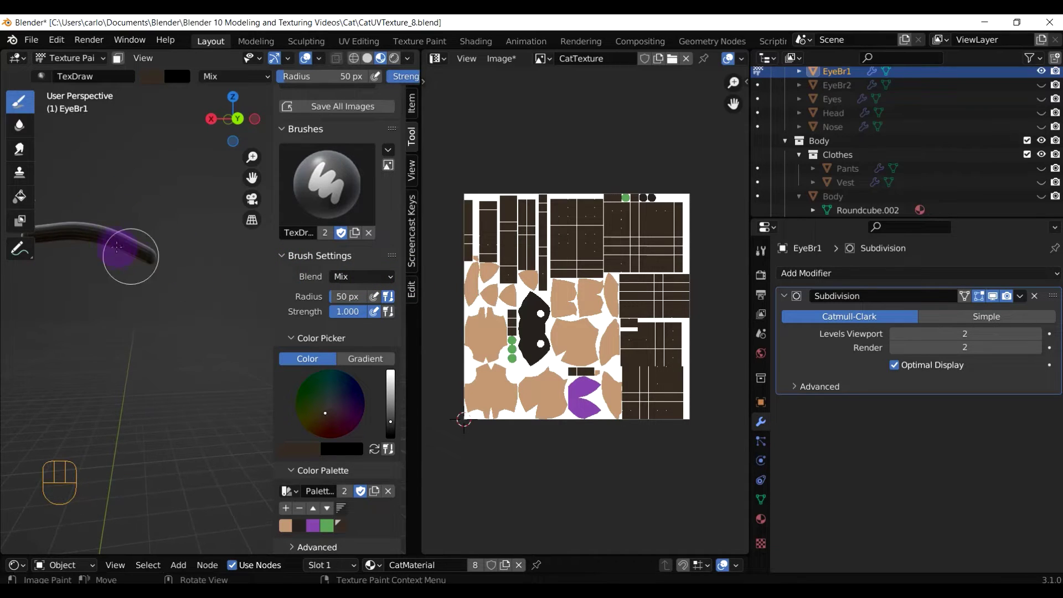
mouse_move(116, 247)
mouse_down()
mouse_move(107, 275)
mouse_move(129, 245)
mouse_move(166, 259)
mouse_move(159, 268)
mouse_up()
mouse_move(160, 268)
middle_down()
mouse_move(105, 277)
mouse_move(87, 302)
middle_up()
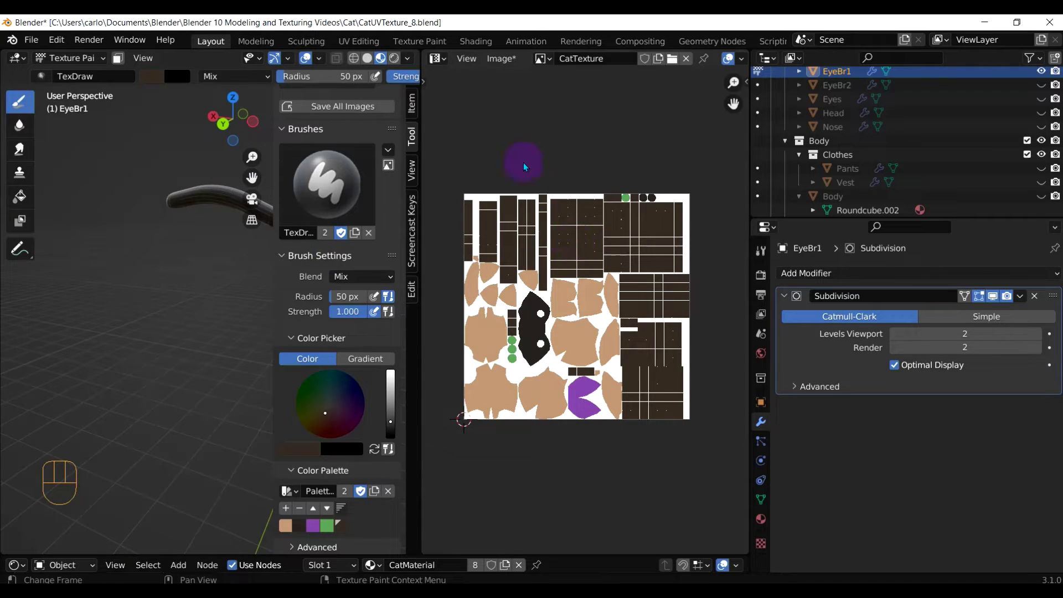
Change the CatTexture editor area to an Image Editor and set it to Paint mode.
click(446, 57)
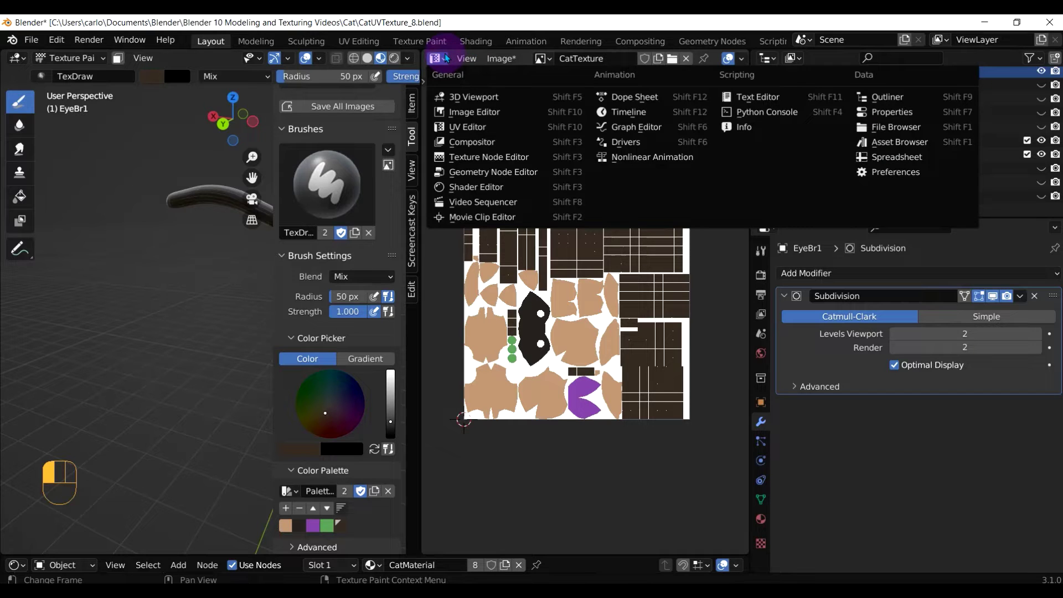
click(511, 113)
click(479, 58)
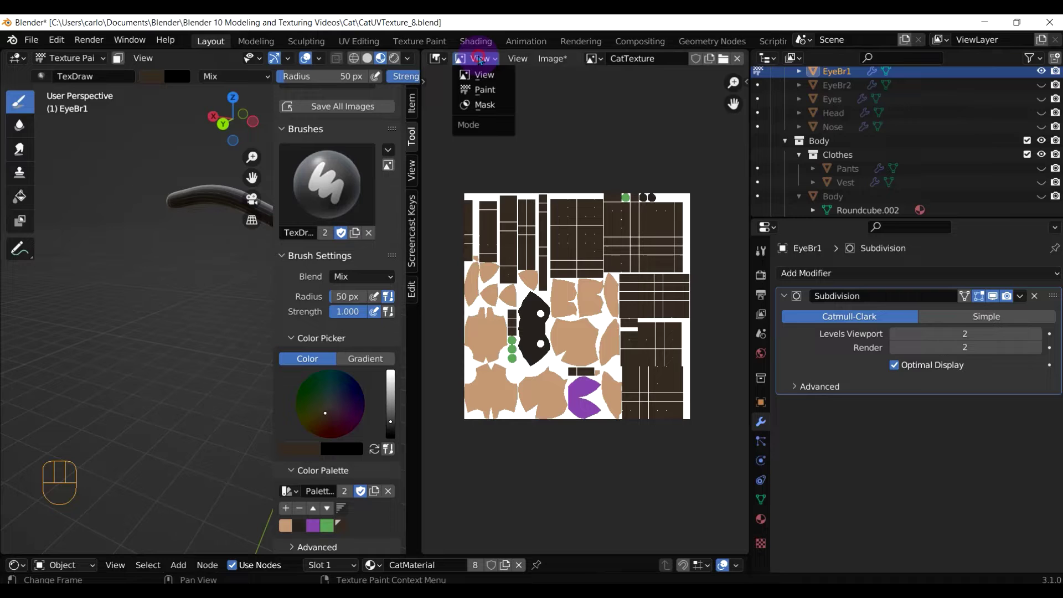
click(489, 87)
Reduce the brush radius to 14 px and paint dark brown over the white vertical mark inside a brown square.
scroll(565, 237, up, 7)
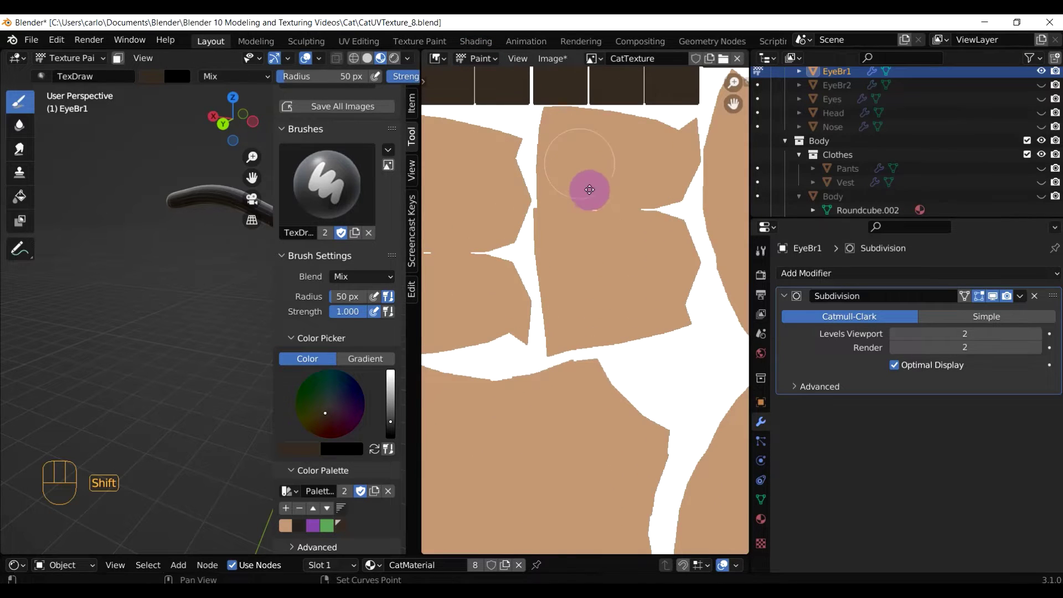
shift+middle_drag(590, 192, 685, 455)
scroll(574, 247, up, 4)
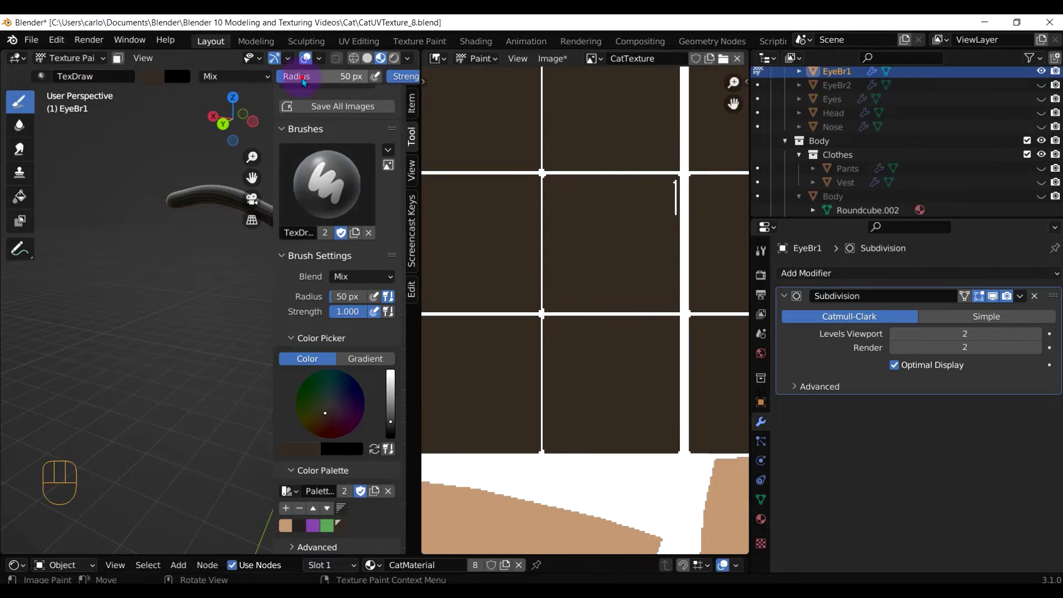
drag(321, 76, 299, 76)
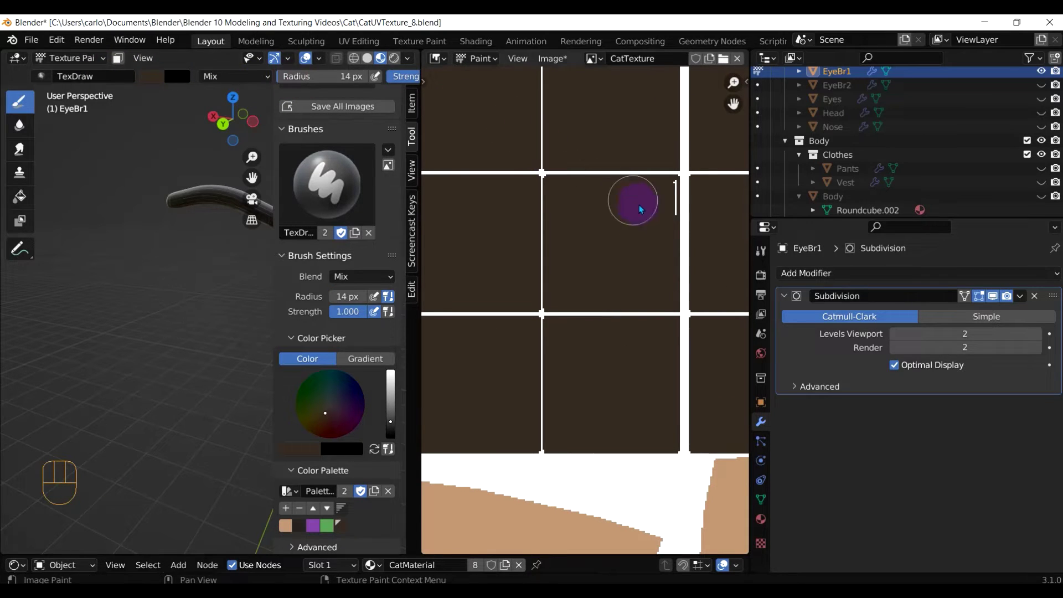
drag(660, 204, 671, 186)
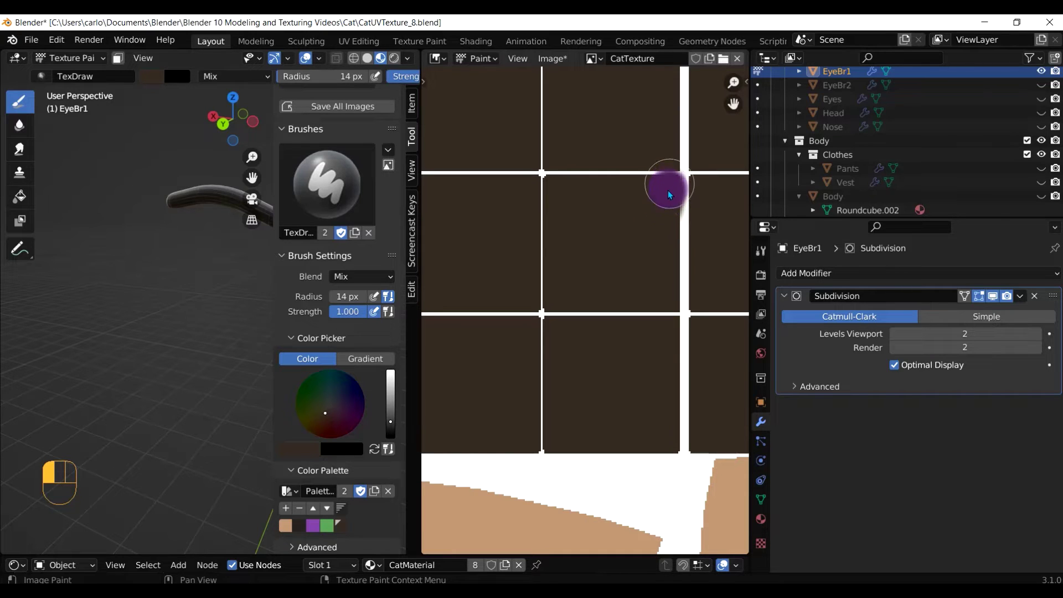
drag(673, 202, 671, 214)
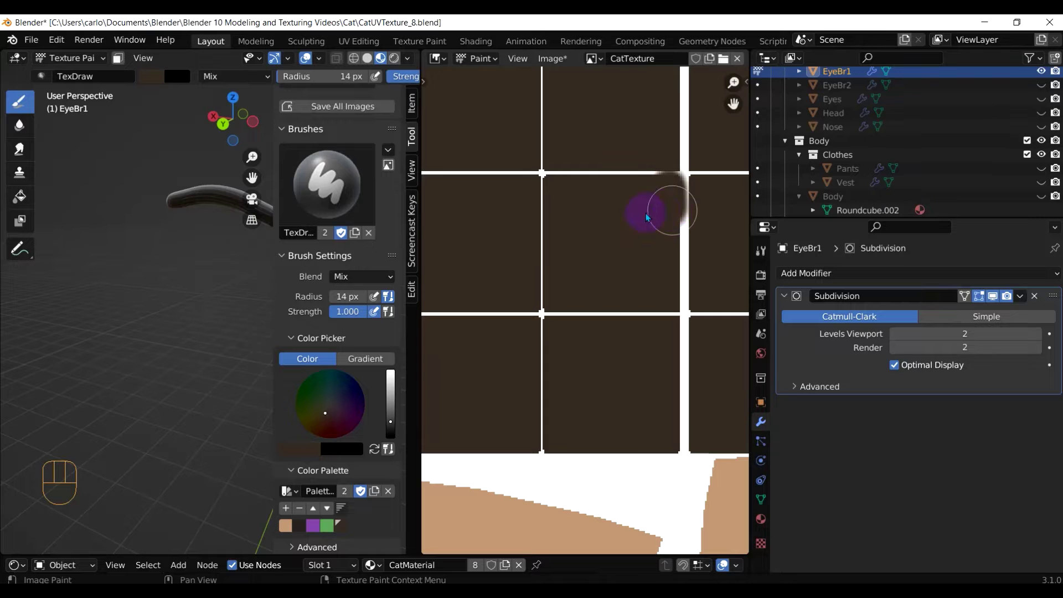
Paint dark brown over the two short dashes and the diagonal line in the large brown grid below the black circles.
scroll(634, 216, down, 3)
shift+middle_drag(633, 229, 509, 317)
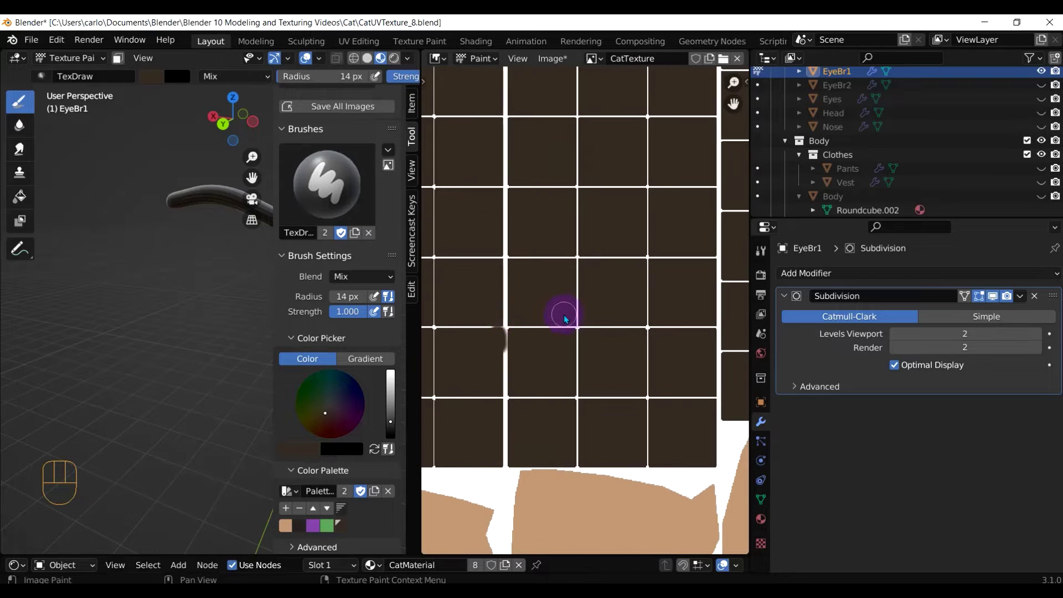
scroll(587, 308, down, 2)
middle_drag(581, 297, 449, 352)
scroll(611, 291, up, 1)
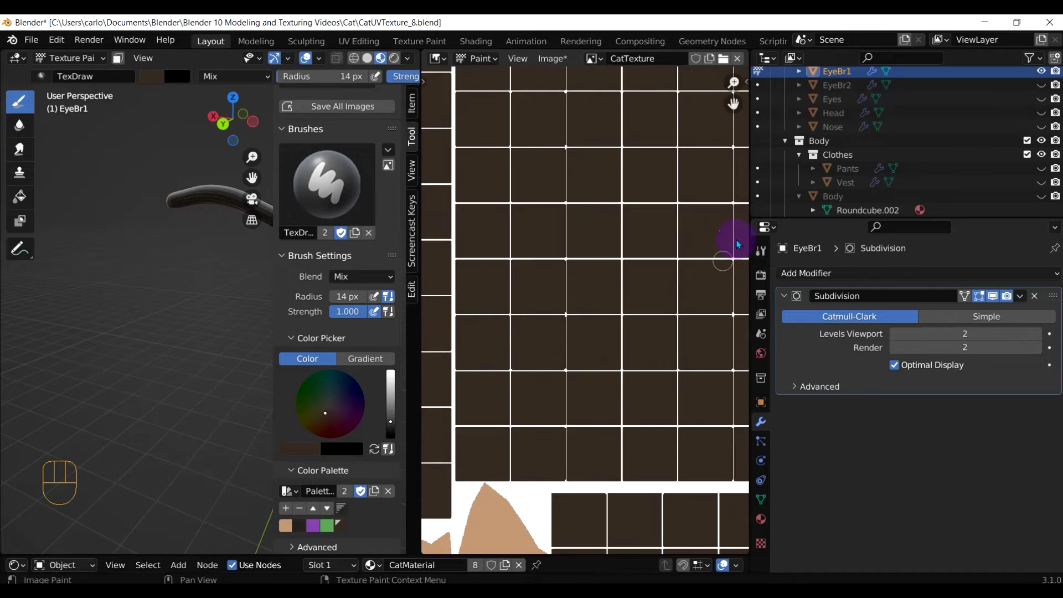
shift+middle_drag(660, 281, 446, 327)
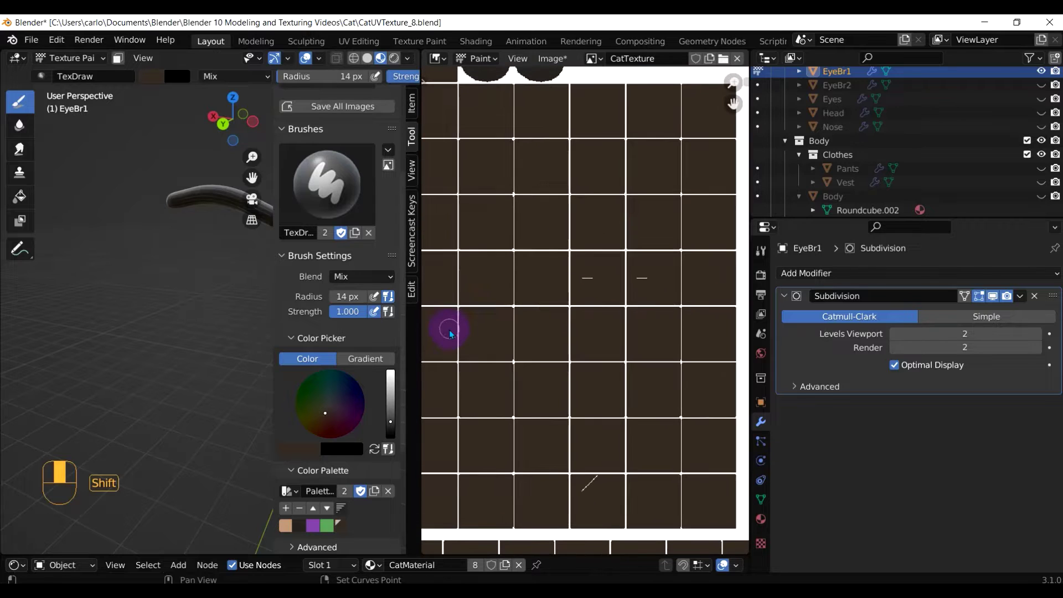
drag(589, 279, 602, 278)
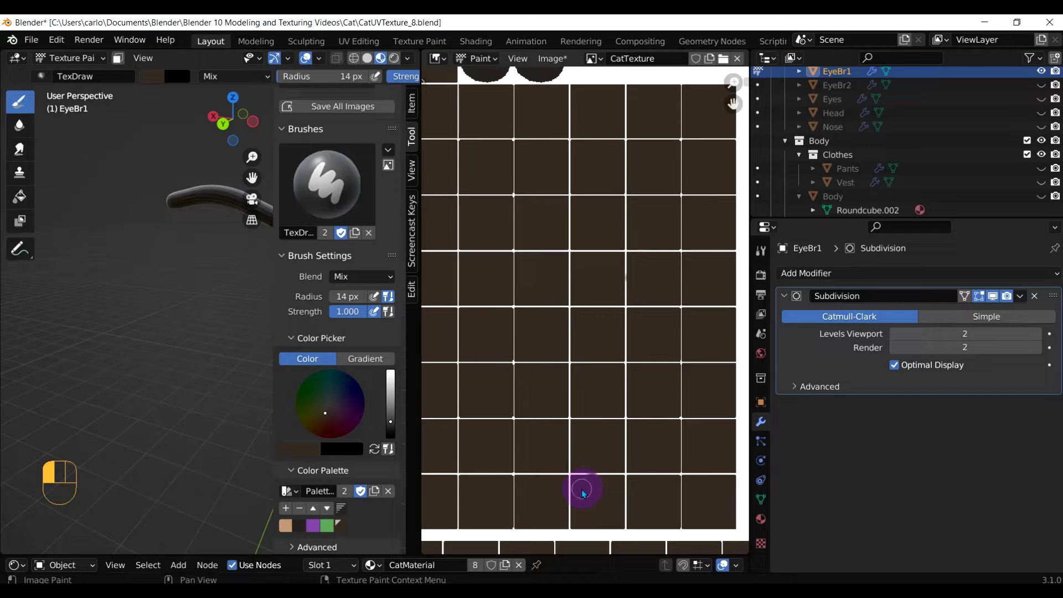
Touch up the dark brown squares where the two lowest brown grids meet.
scroll(598, 478, down, 2)
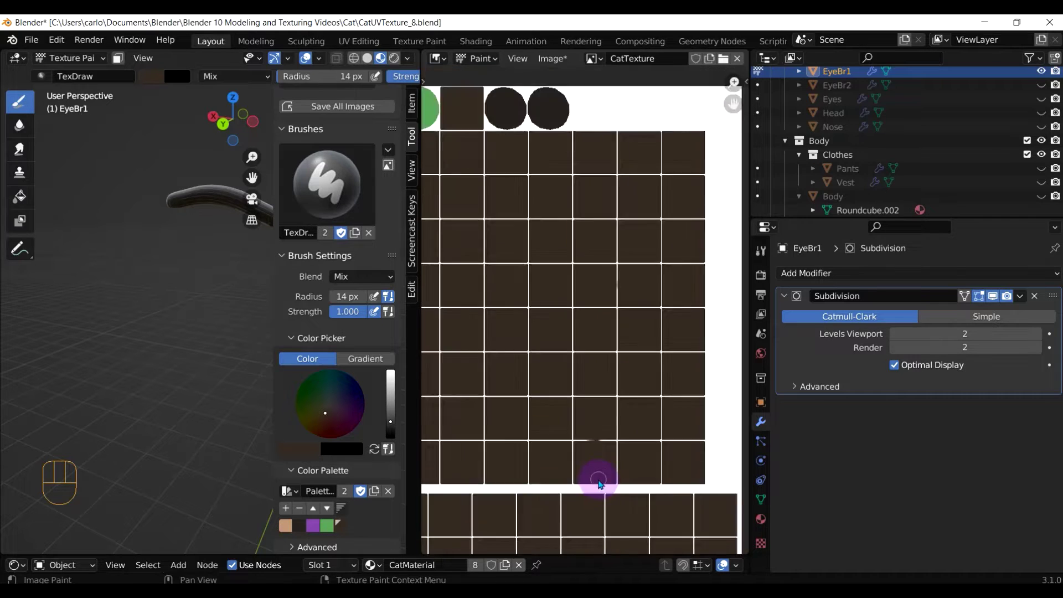
shift+middle_drag(598, 473, 617, 288)
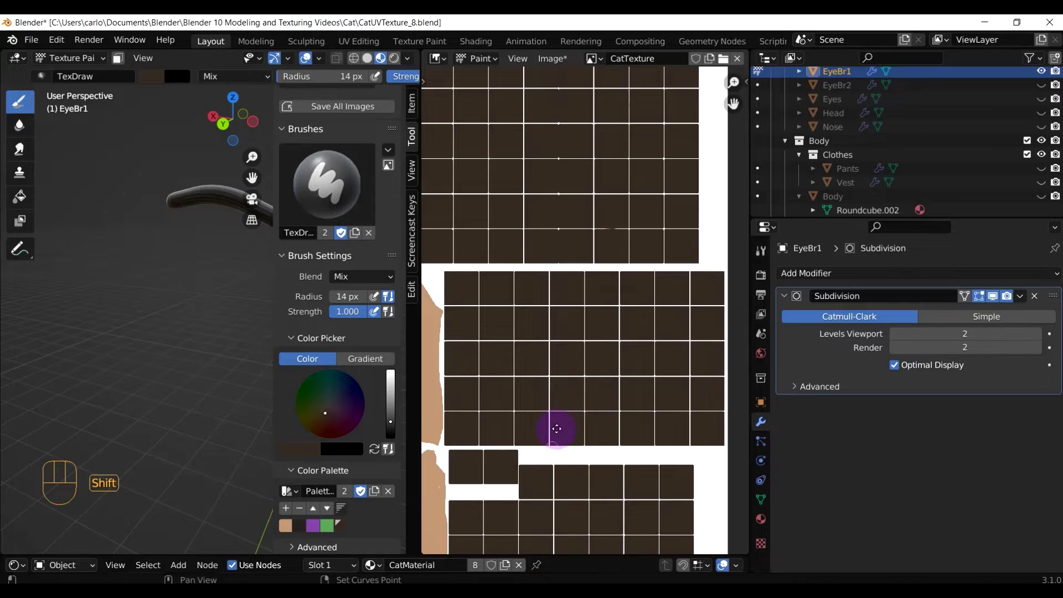
shift+middle_drag(557, 429, 598, 375)
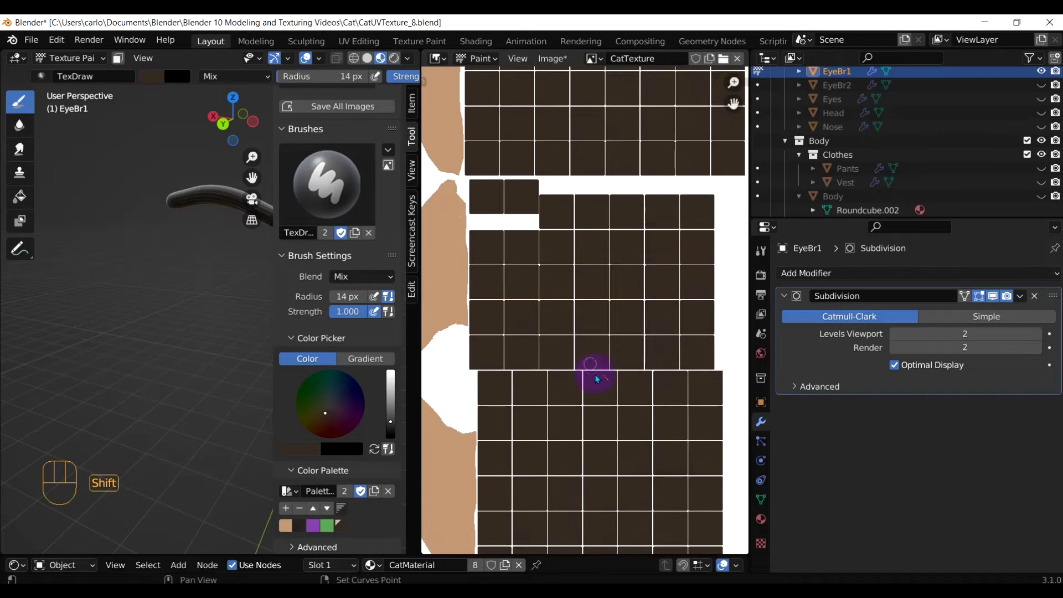
scroll(609, 378, up, 4)
drag(609, 378, 599, 367)
scroll(599, 367, down, 4)
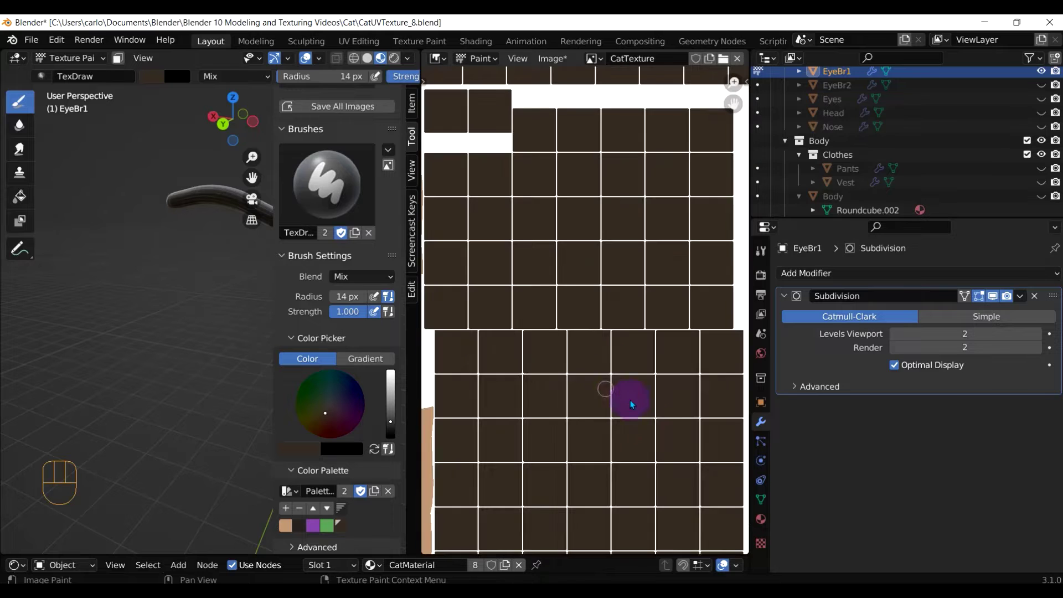
Pick the tan palette color and paint over the light specks on the curved tan island beside the lower brown grids.
mouse_move(598, 385)
shift+middle_down()
mouse_move(598, 261)
mouse_move(699, 403)
shift+middle_up()
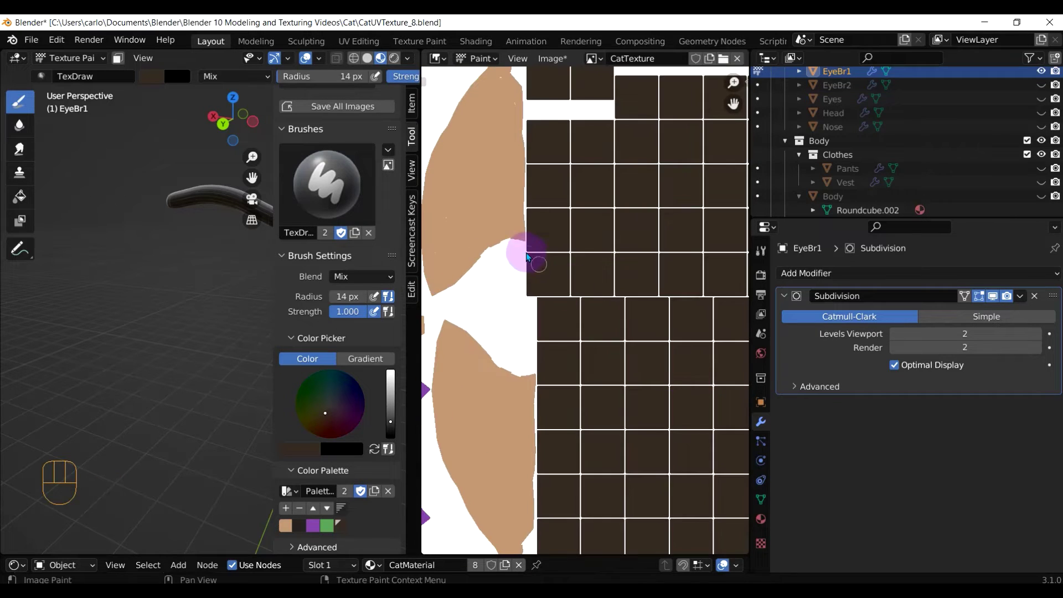
middle_drag(528, 254, 644, 335)
scroll(540, 302, up, 2)
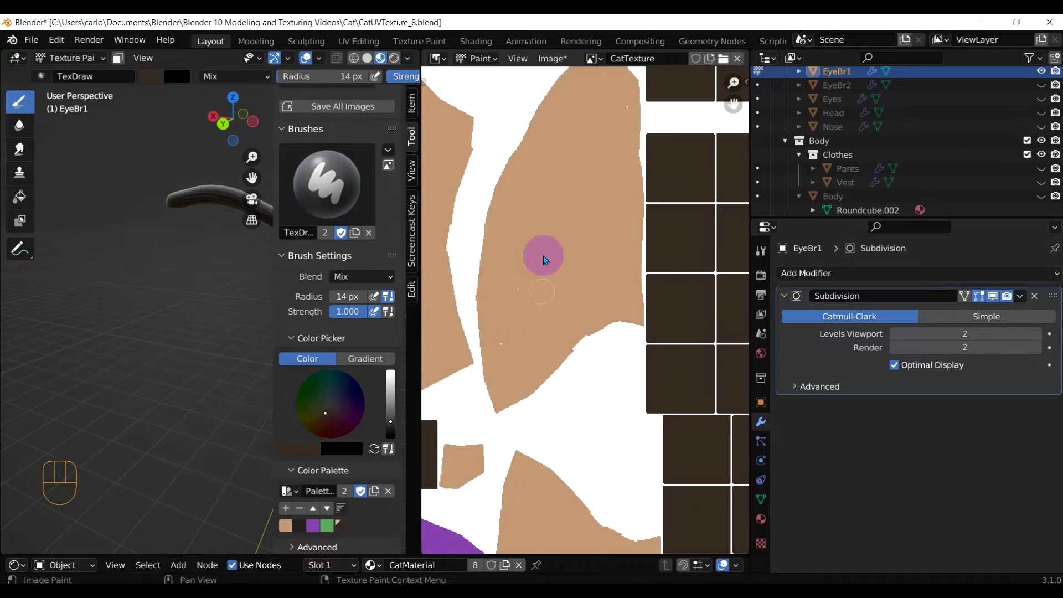
click(287, 530)
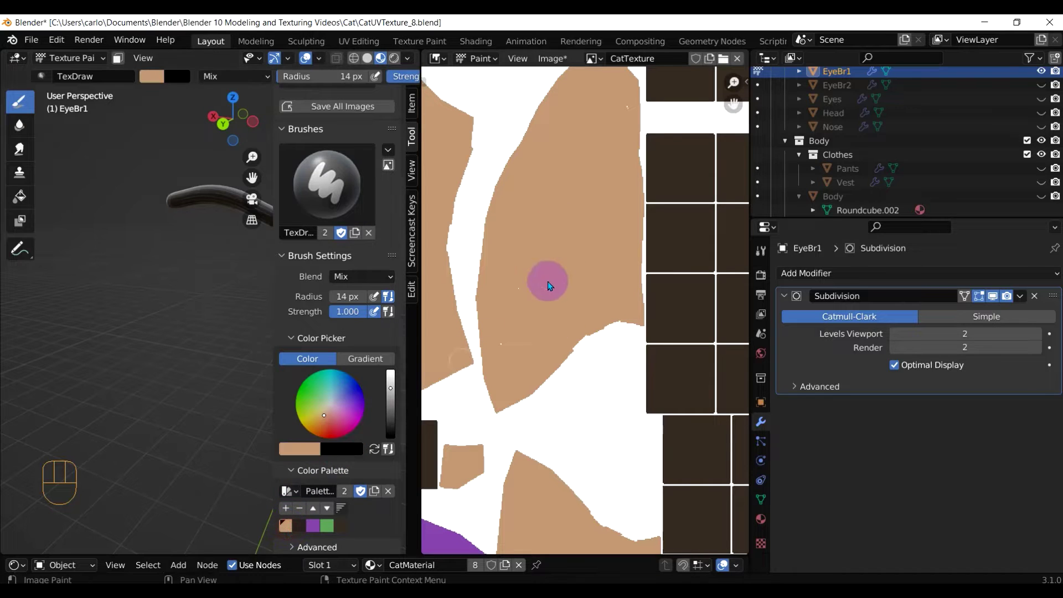
mouse_move(515, 283)
mouse_down()
mouse_move(508, 330)
mouse_move(578, 259)
mouse_up()
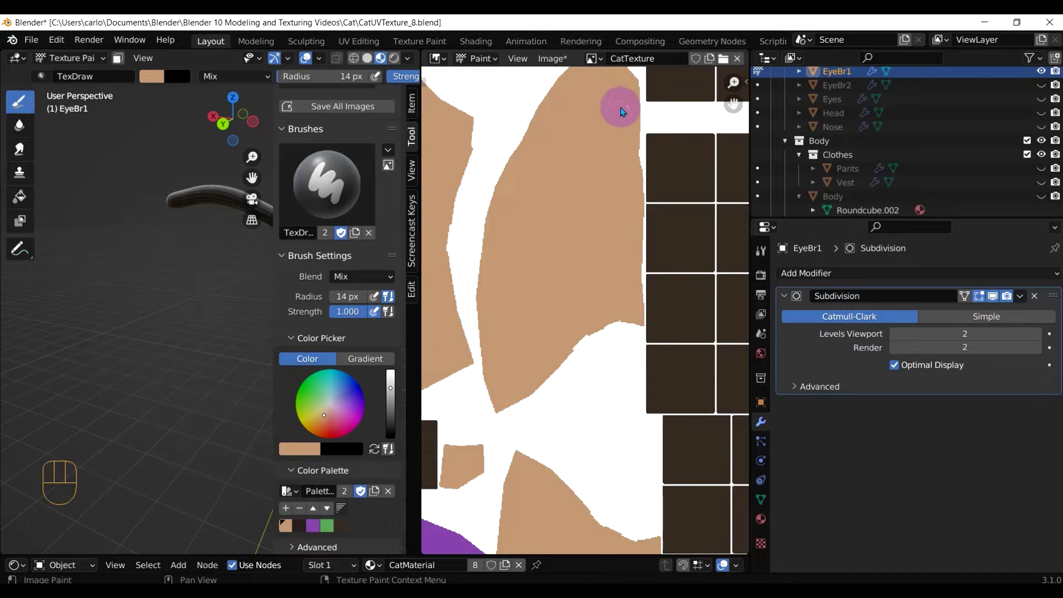
scroll(547, 315, down, 2)
Brush tan over the gaps in the island beside the purple shape and along the center seam of the neighboring tan island.
shift+middle_drag(542, 445, 646, 437)
mouse_move(554, 253)
middle_down()
mouse_move(645, 268)
mouse_move(700, 178)
middle_up()
drag(521, 406, 549, 375)
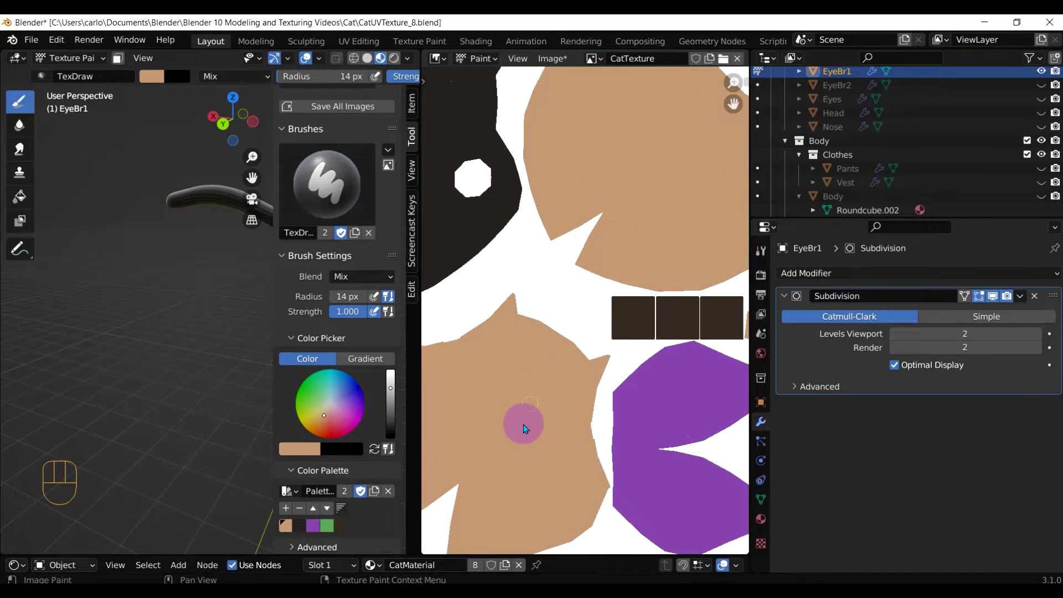
middle_drag(520, 423, 734, 339)
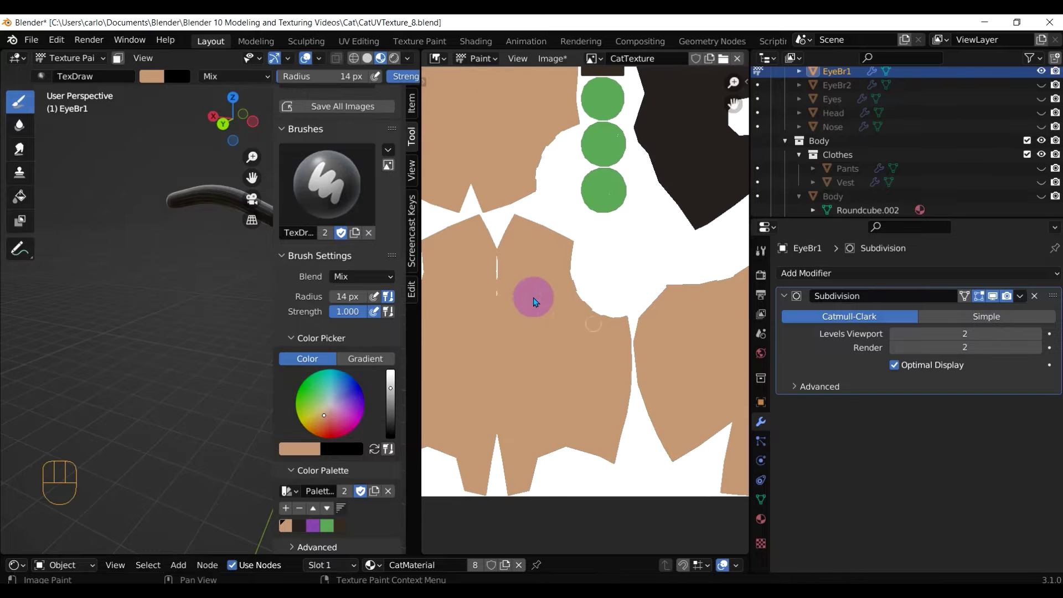
drag(504, 270, 496, 293)
Touch up the tall tan island at the texture's outer edge with tan.
scroll(521, 298, down, 1)
middle_drag(526, 338, 572, 494)
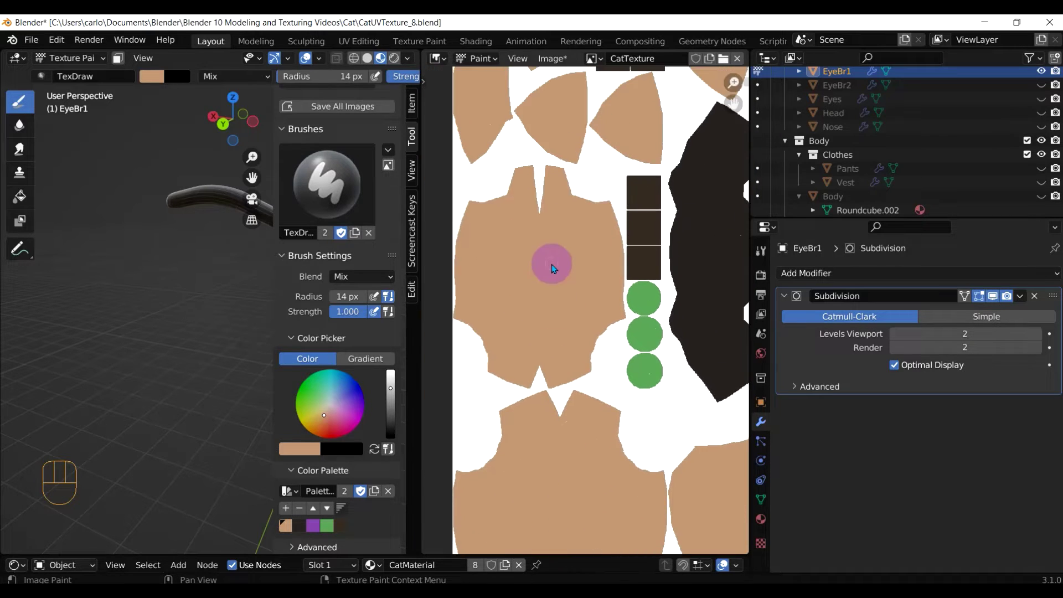
scroll(552, 265, up, 2)
middle_drag(562, 183, 674, 455)
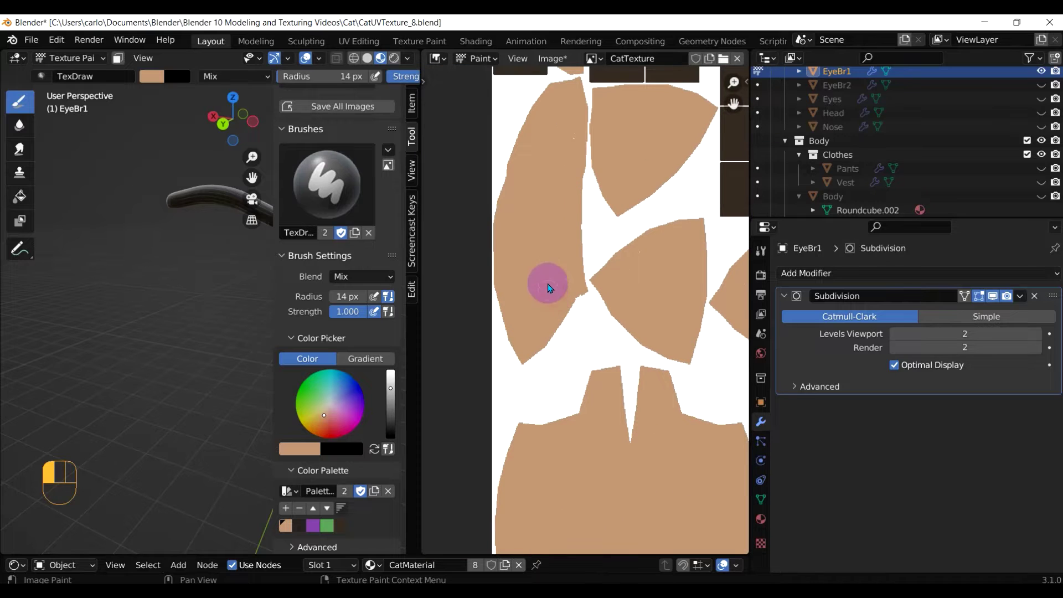
middle_drag(560, 184, 533, 307)
mouse_move(543, 248)
mouse_down()
mouse_move(545, 272)
mouse_move(544, 249)
mouse_up()
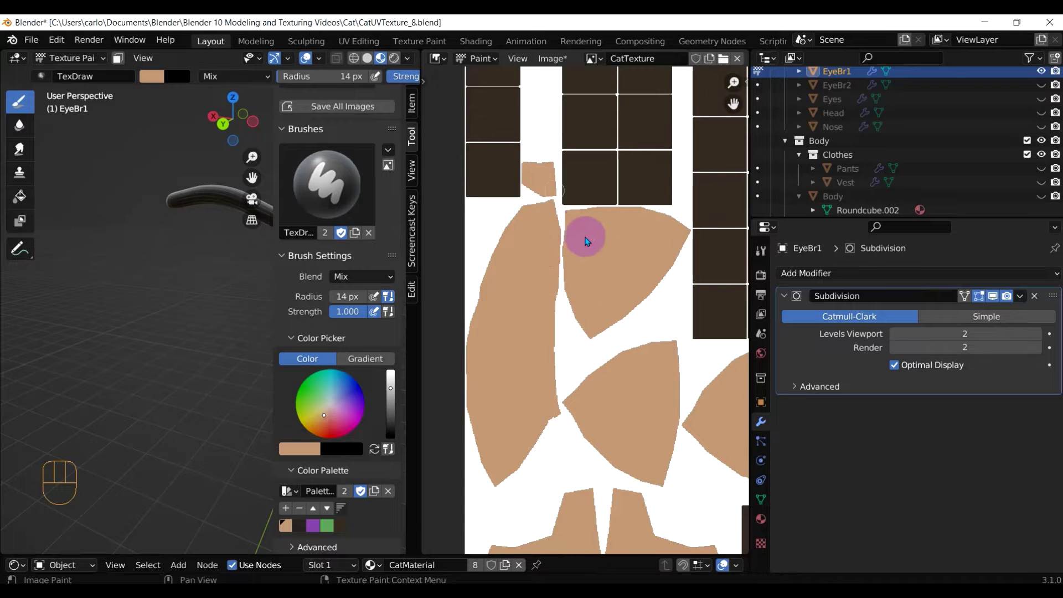
Pick dark brown from the palette and paint over the white vertical mark near the top of the narrow brown strip.
mouse_move(579, 258)
middle_down()
mouse_move(499, 384)
mouse_move(537, 437)
middle_up()
middle_drag(565, 306, 575, 404)
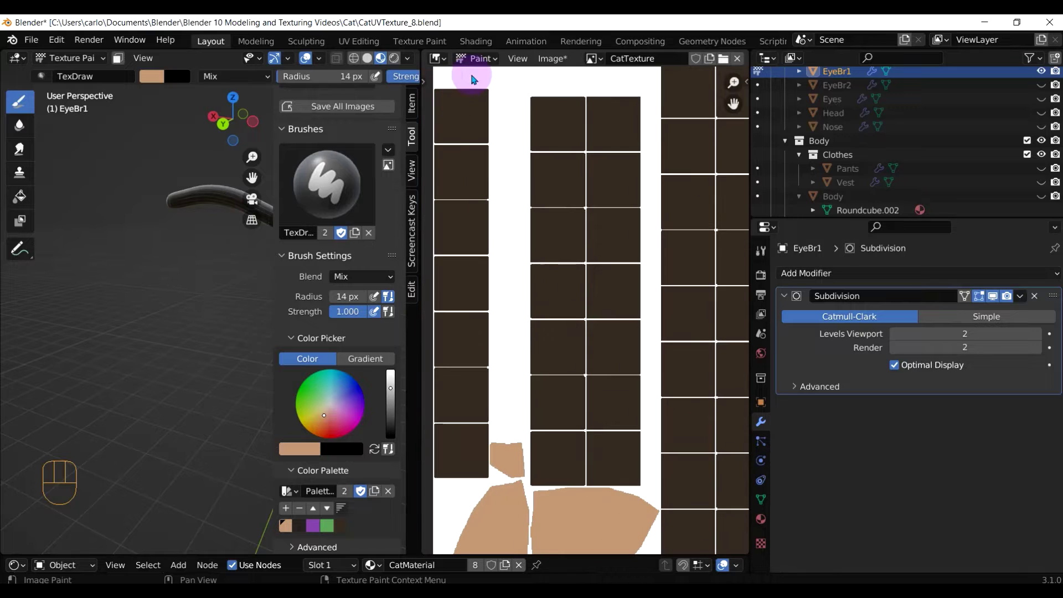
scroll(553, 176, down, 1)
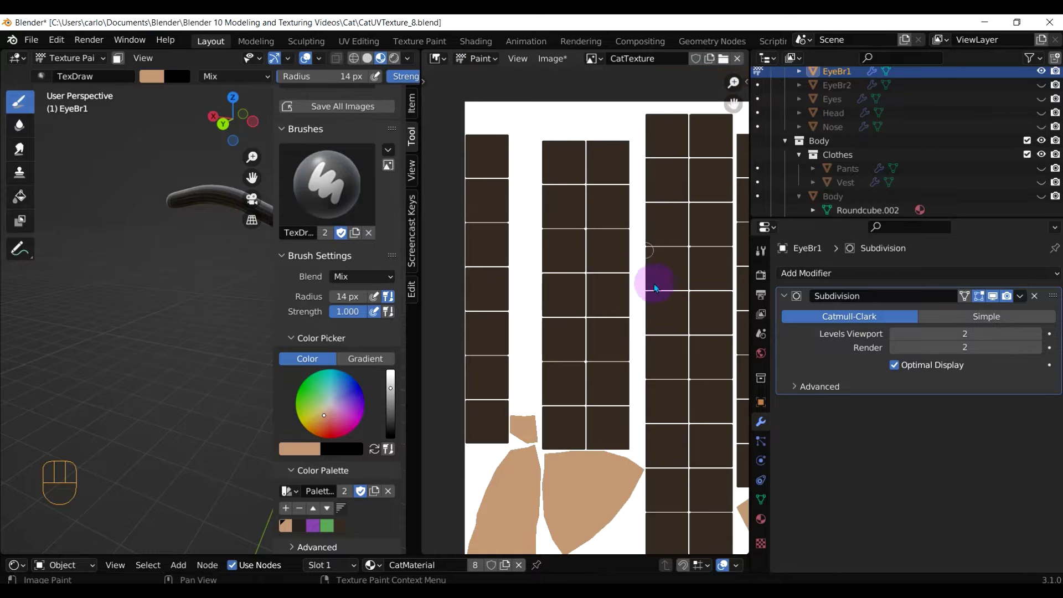
scroll(655, 284, down, 1)
middle_drag(654, 286, 548, 227)
scroll(615, 294, up, 2)
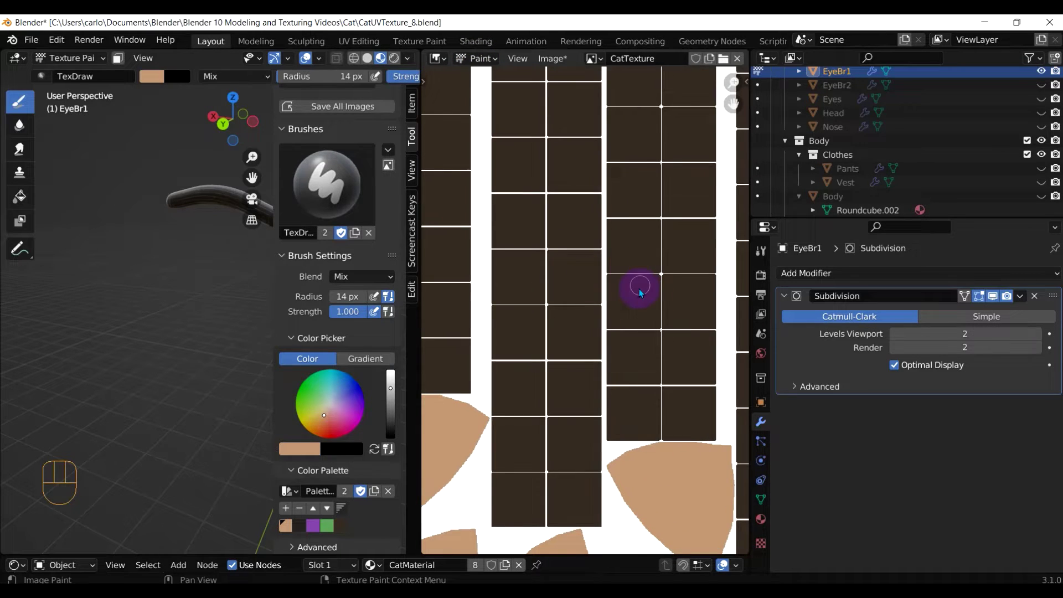
scroll(639, 290, down, 1)
scroll(639, 290, down, 3)
scroll(626, 232, up, 2)
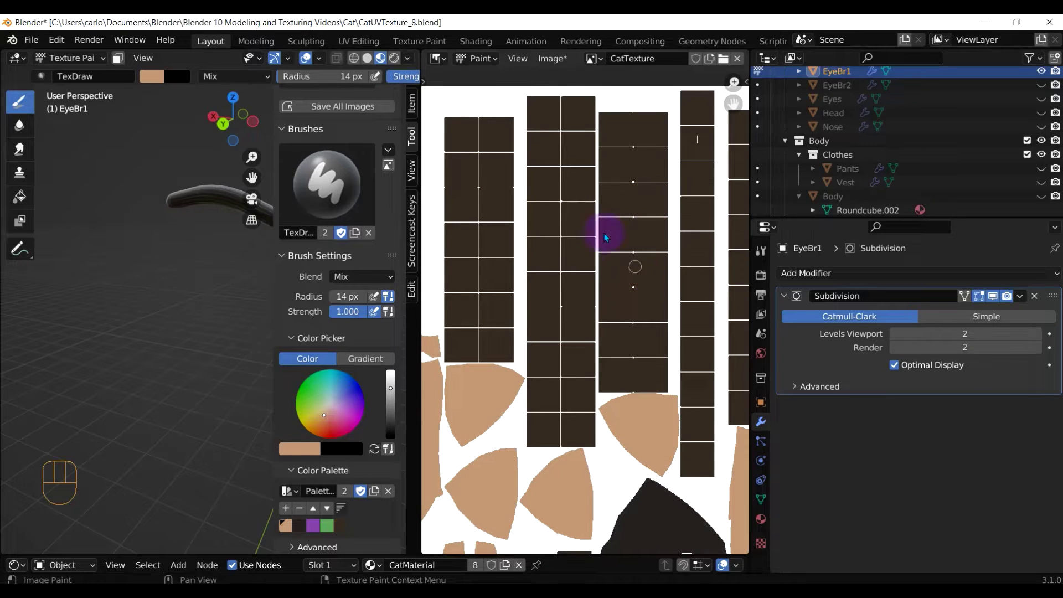
click(340, 525)
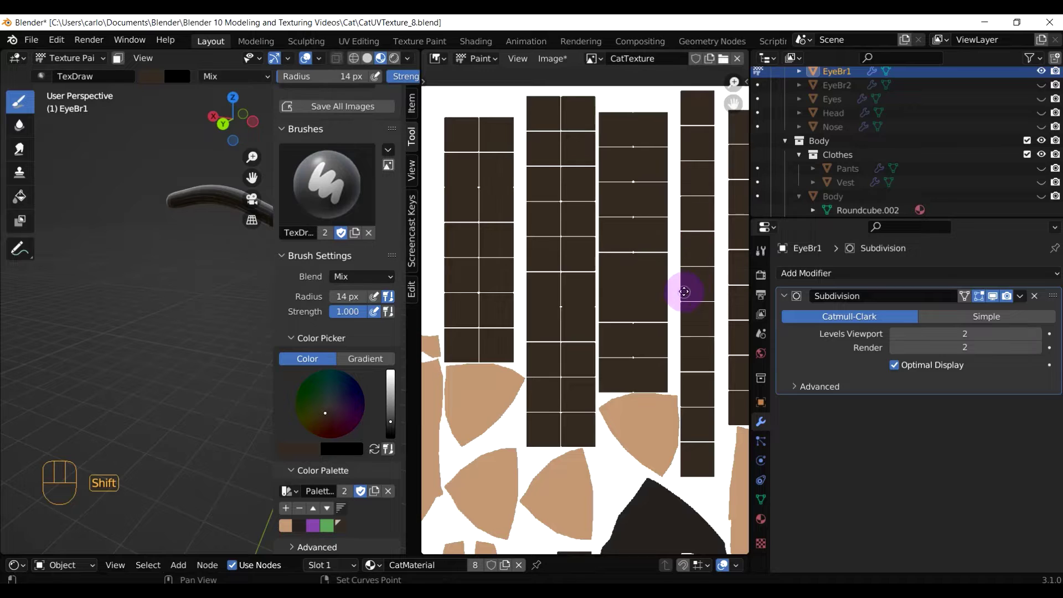
Examine the brown grid islands up close for remaining unpainted marks.
middle_drag(684, 292, 665, 302)
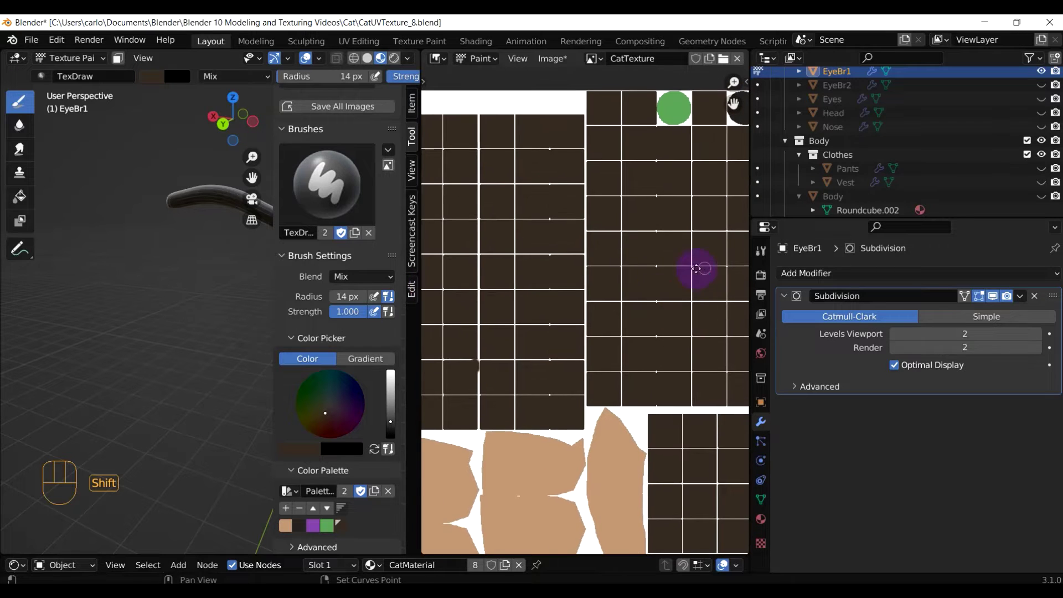
middle_drag(697, 269, 617, 272)
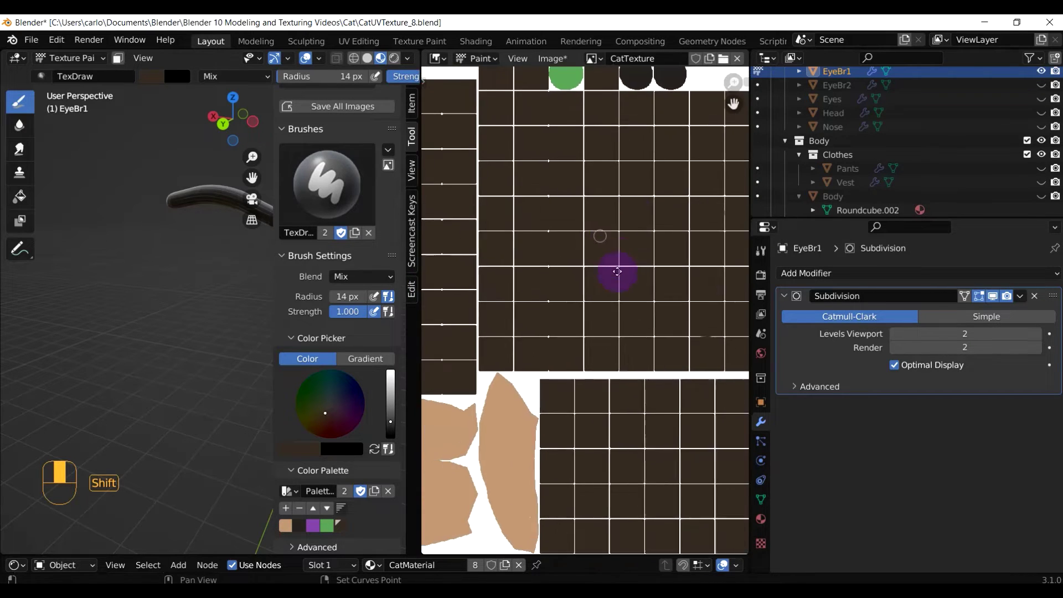
scroll(591, 268, up, 6)
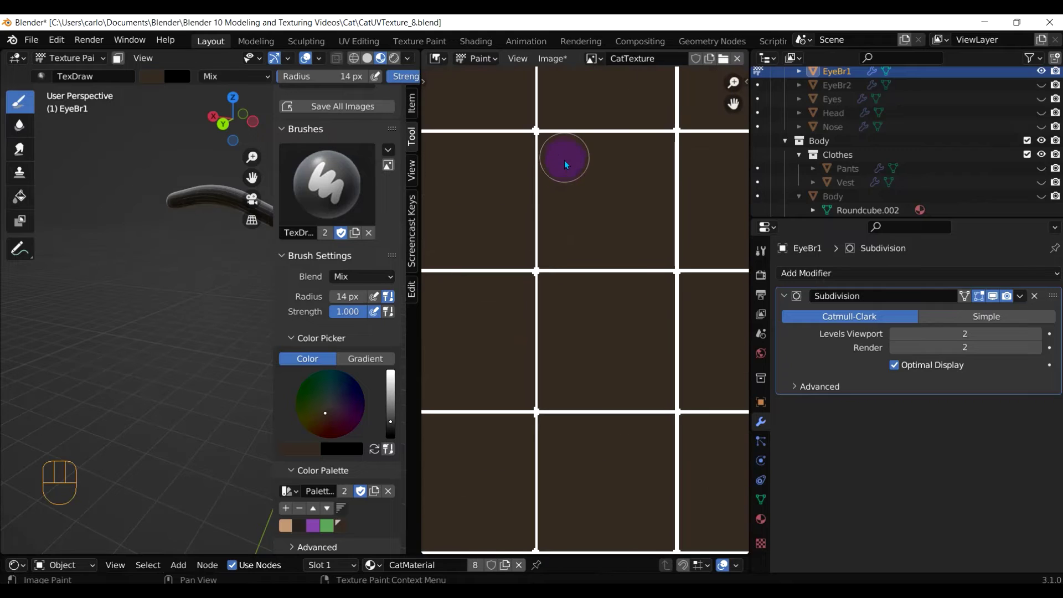
scroll(568, 172, down, 10)
scroll(570, 180, up, 8)
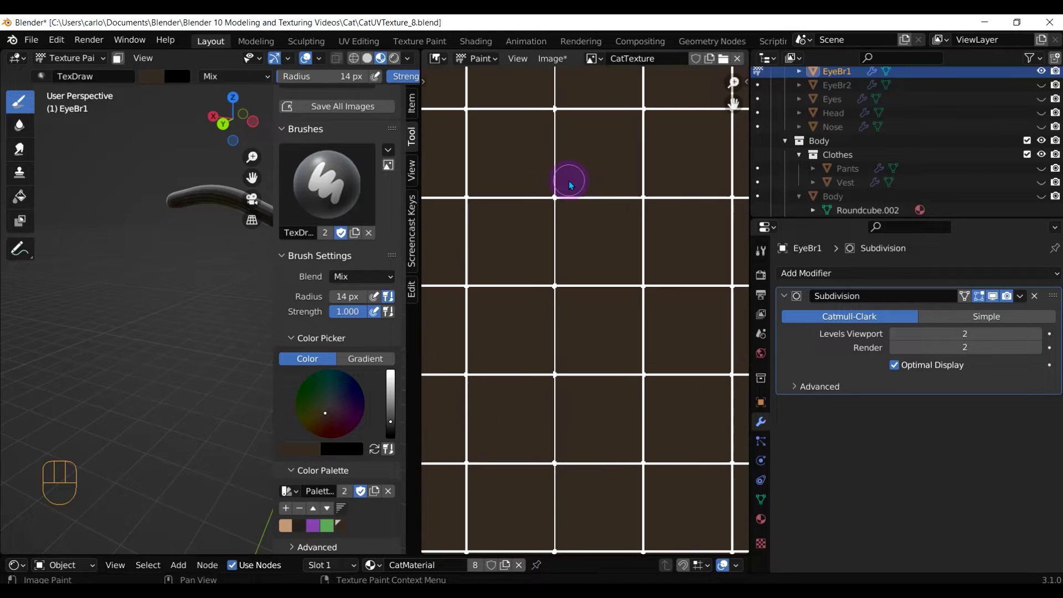
scroll(571, 184, up, 4)
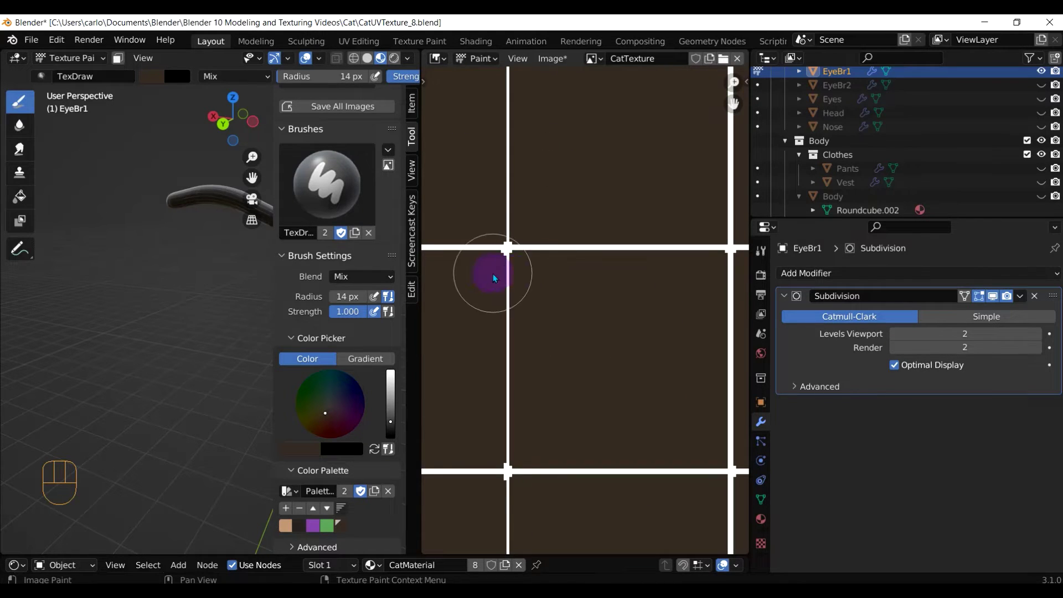
scroll(563, 289, down, 12)
scroll(570, 325, up, 9)
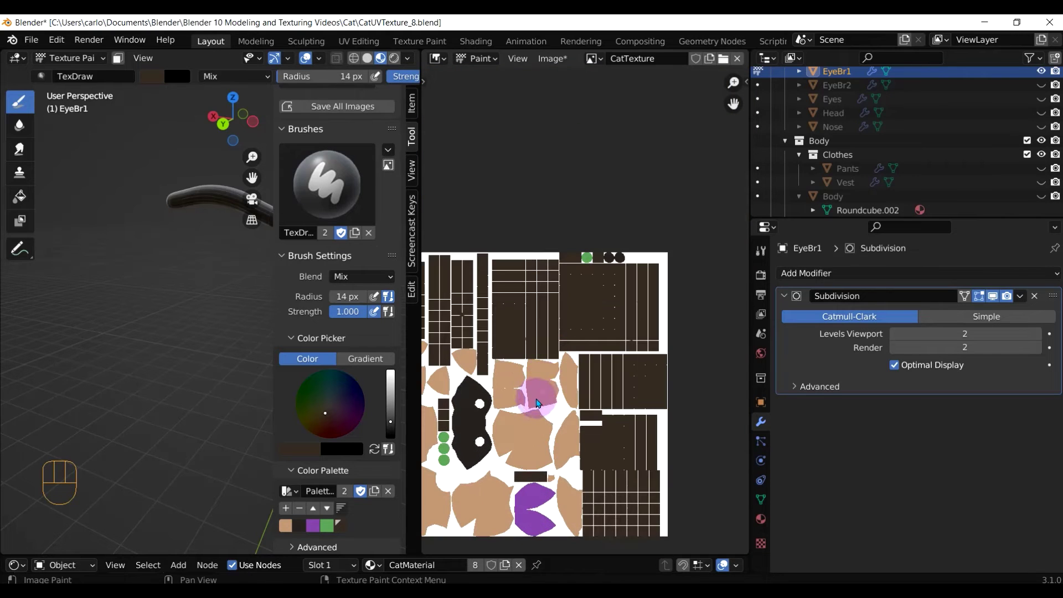
Pick tan from the palette and paint over the short white seam mark in the notched tan island, touching up the neighboring tan islands.
scroll(537, 404, up, 5)
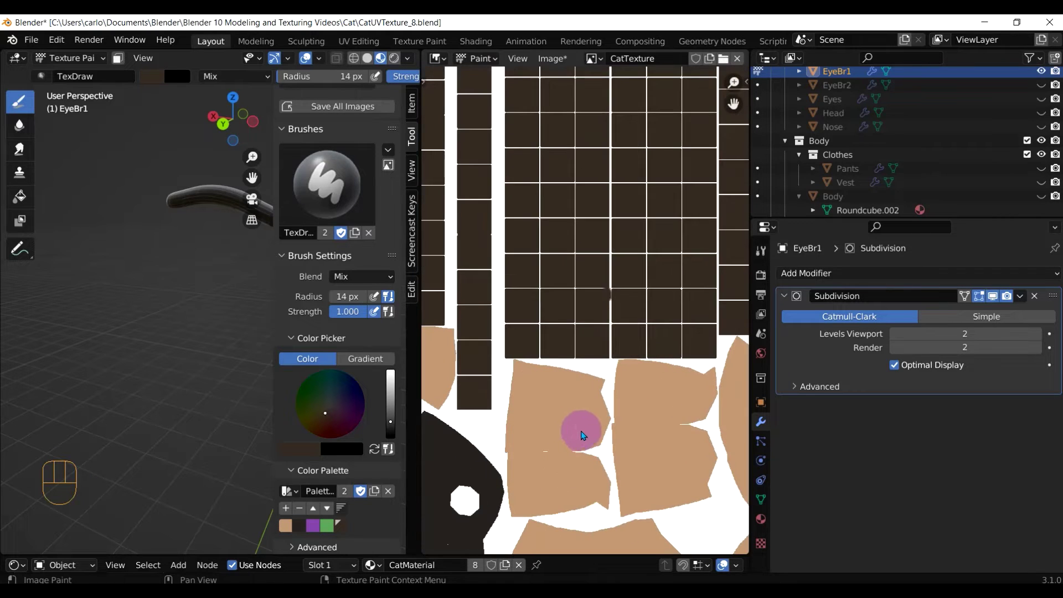
scroll(570, 449, up, 4)
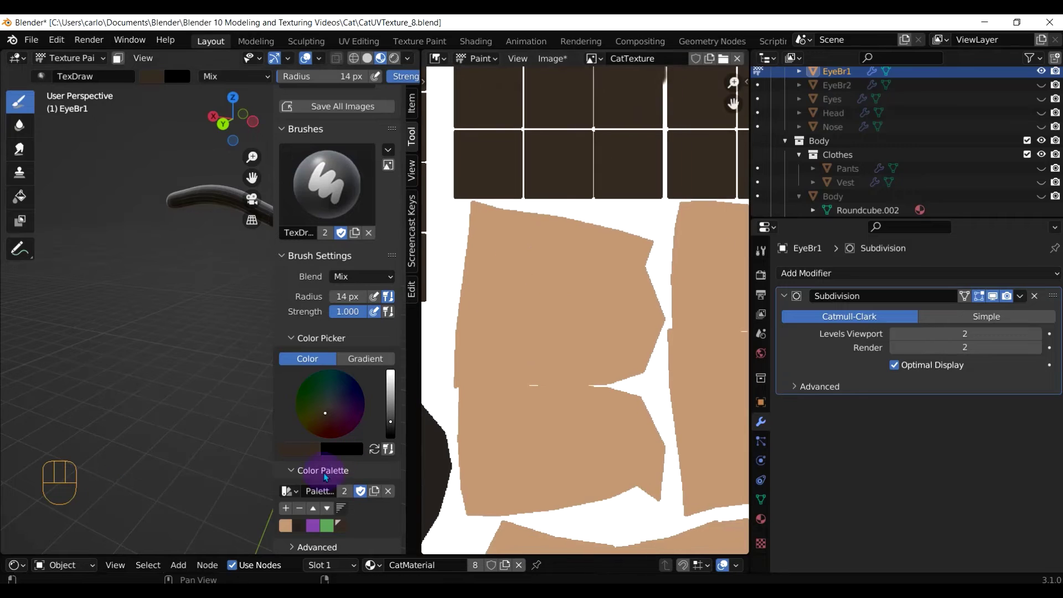
click(287, 526)
mouse_move(532, 389)
mouse_down()
mouse_move(543, 377)
mouse_move(533, 384)
mouse_up()
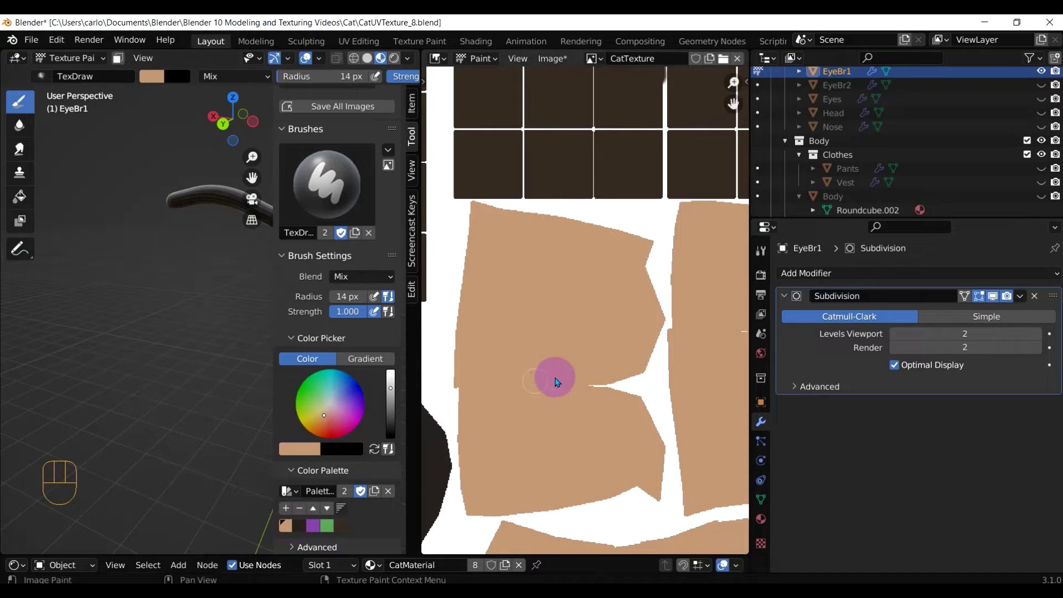
mouse_move(537, 385)
shift+middle_down()
mouse_move(468, 400)
mouse_move(579, 376)
shift+middle_up()
scroll(593, 368, down, 5)
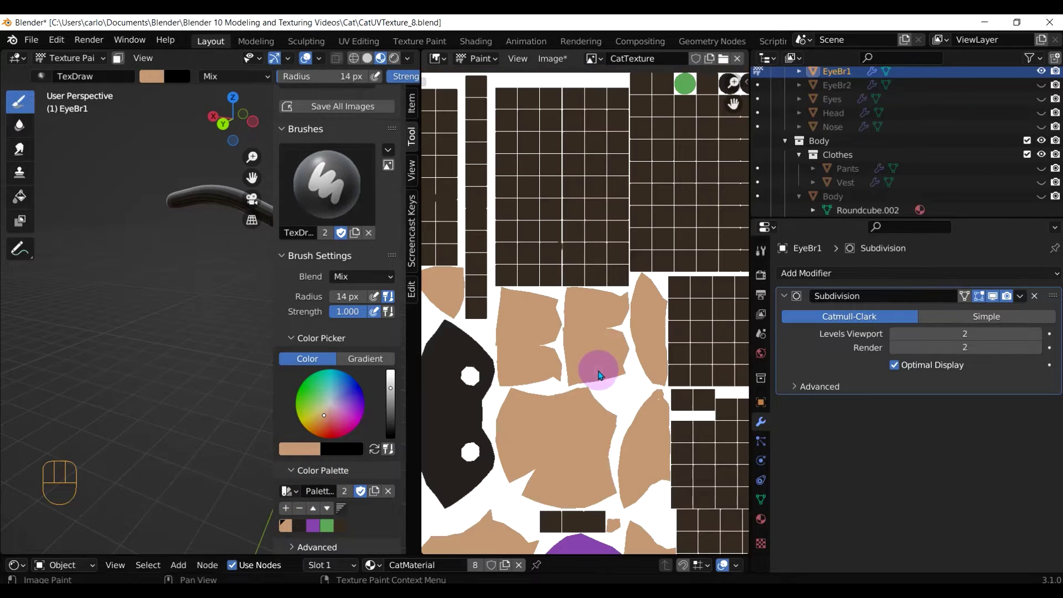
click(654, 416)
scroll(644, 436, down, 2)
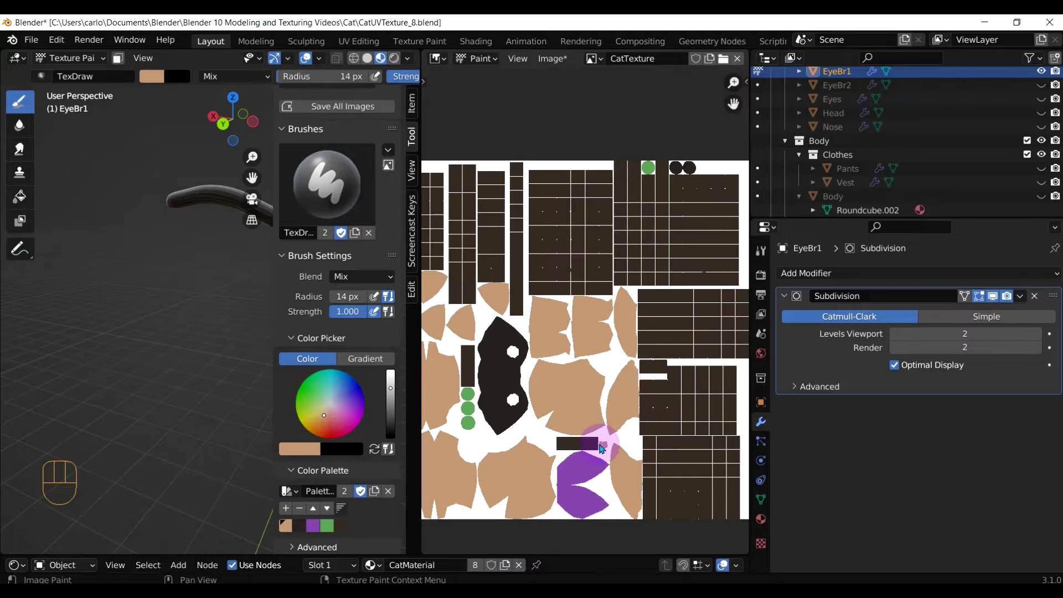
Paint over the white specks on the three stacked circles of the CatTexture image with the palette's green.
middle_drag(603, 426, 627, 365)
scroll(619, 404, up, 1)
scroll(620, 406, up, 3)
middle_drag(621, 418, 464, 426)
scroll(514, 406, up, 3)
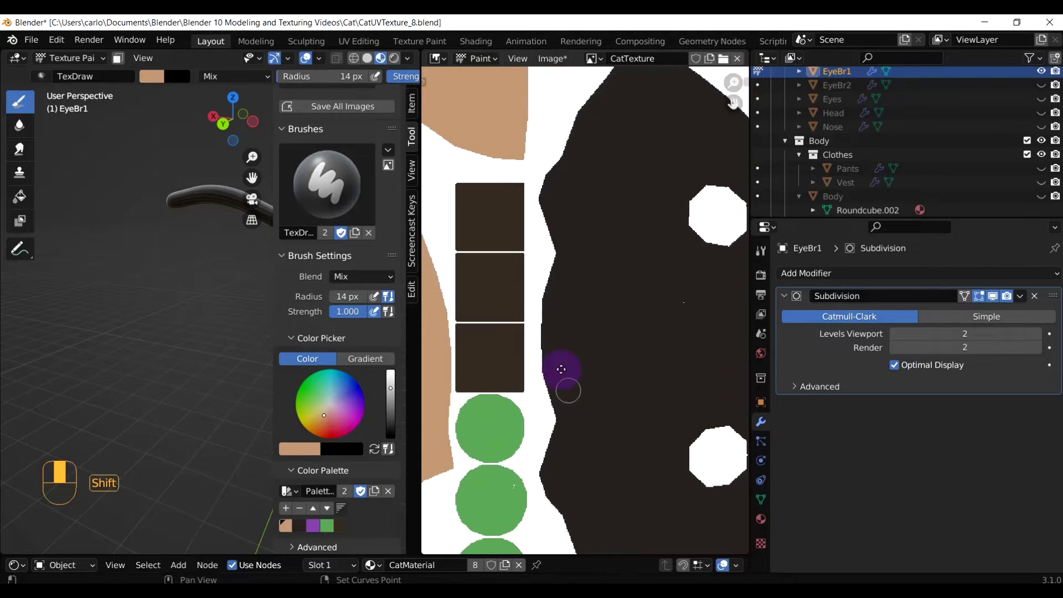
middle_drag(563, 374, 560, 314)
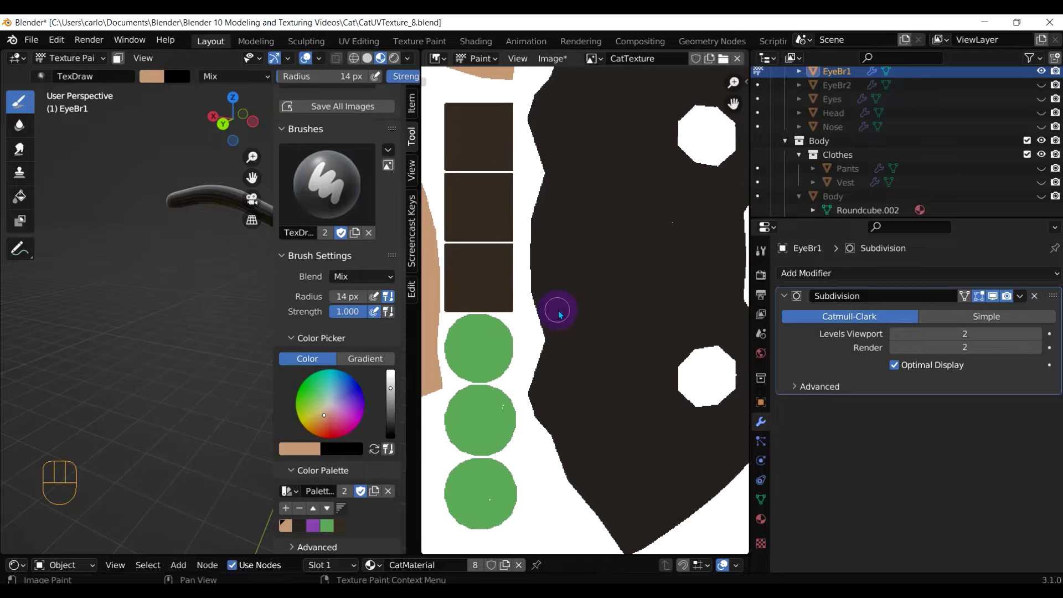
click(299, 525)
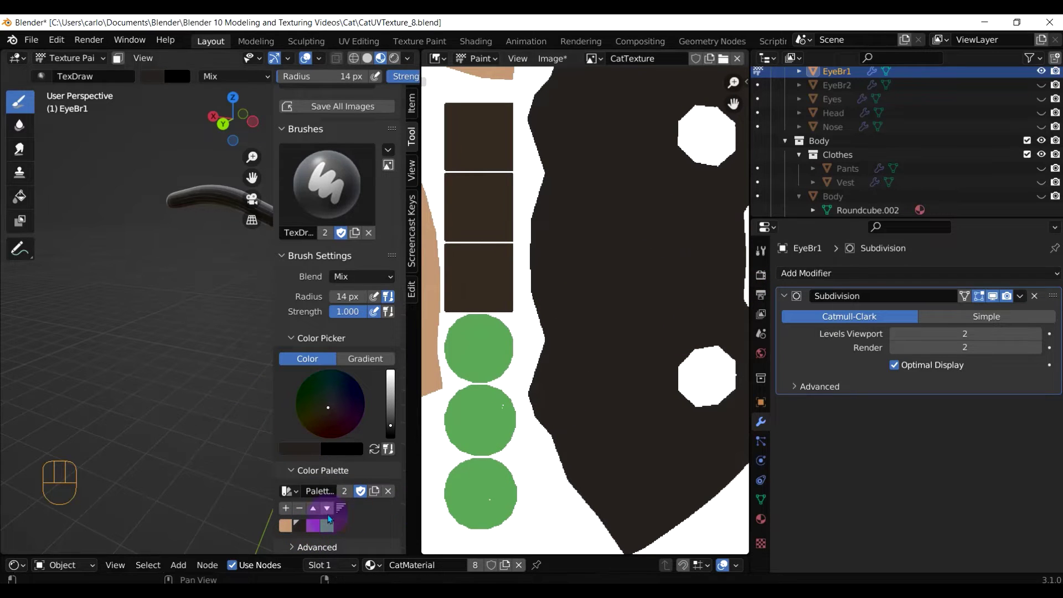
click(327, 525)
drag(488, 406, 499, 412)
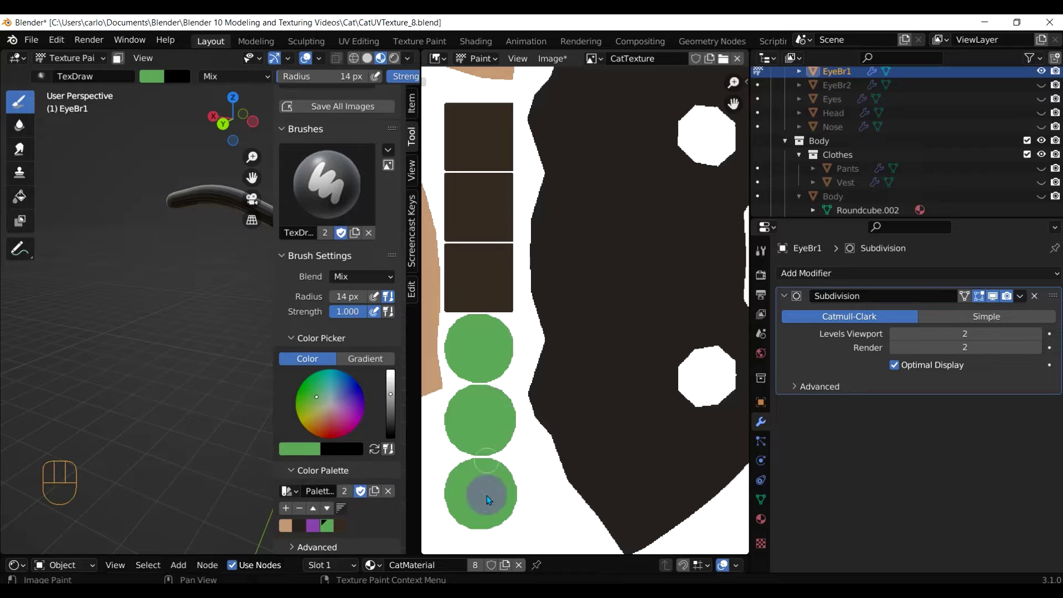
click(486, 504)
Examine the skin-coloured and dark brown islands of the texture image for unpainted specks.
scroll(489, 497, down, 3)
mouse_move(514, 487)
middle_down()
mouse_move(565, 373)
mouse_move(534, 304)
mouse_move(601, 482)
middle_up()
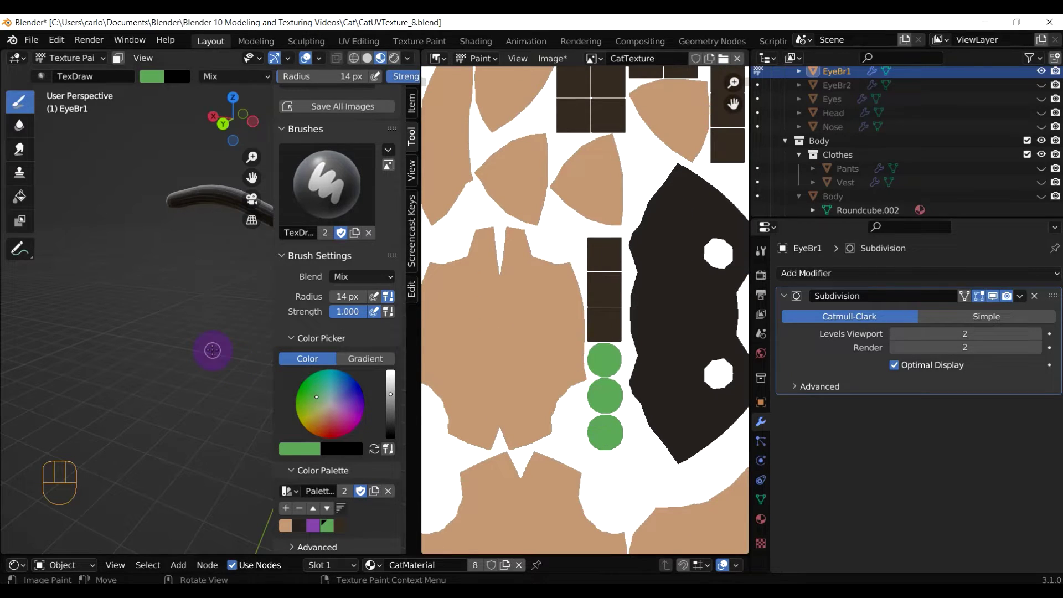
mouse_move(570, 297)
middle_down()
mouse_move(517, 465)
mouse_move(495, 481)
middle_up()
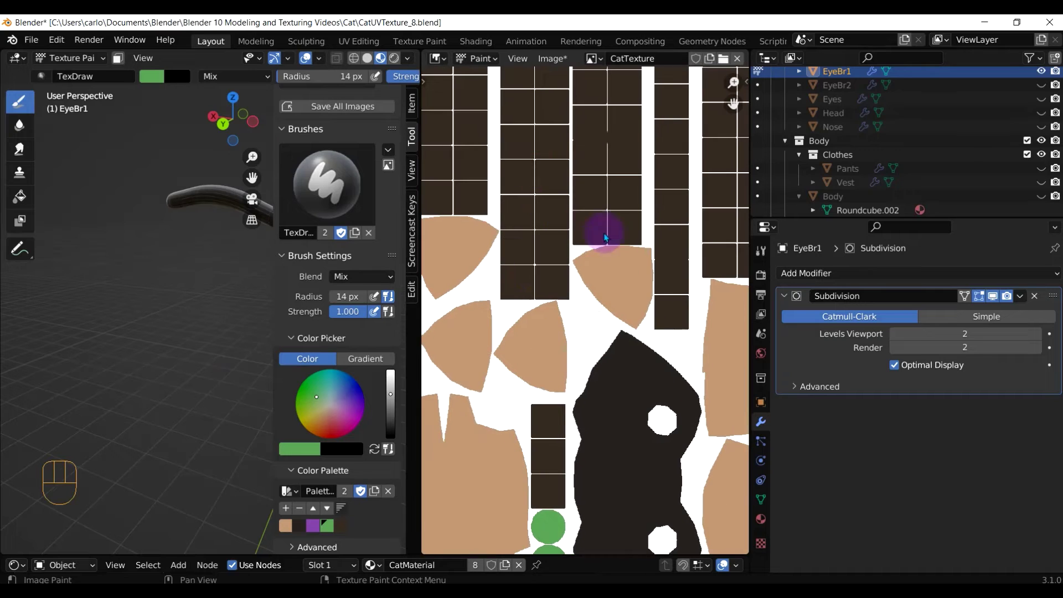
scroll(603, 299, down, 3)
scroll(535, 332, up, 3)
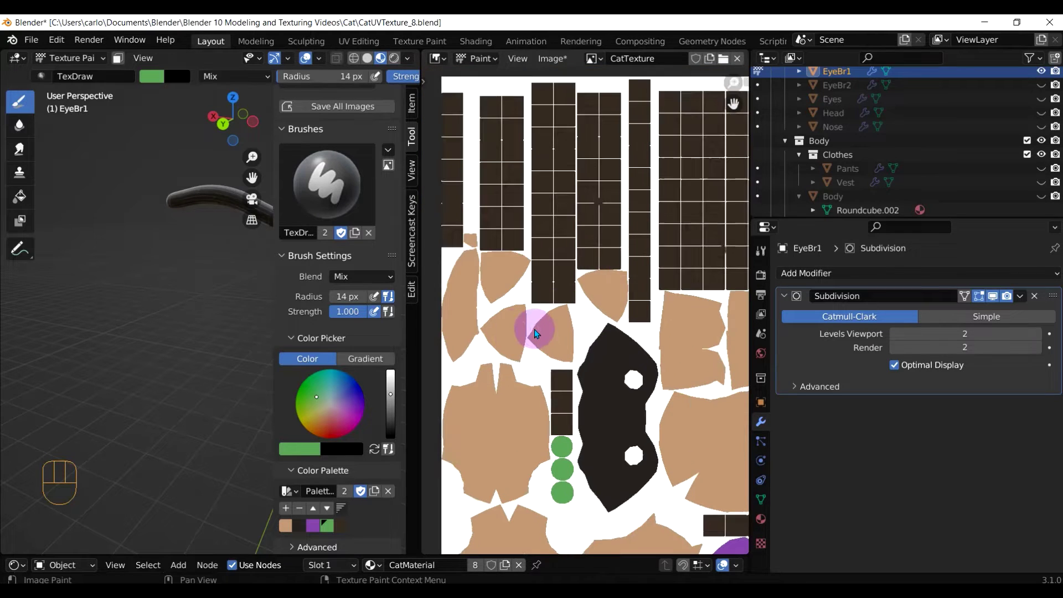
shift+middle_drag(602, 450, 460, 248)
scroll(634, 391, down, 1)
shift+middle_drag(630, 389, 439, 339)
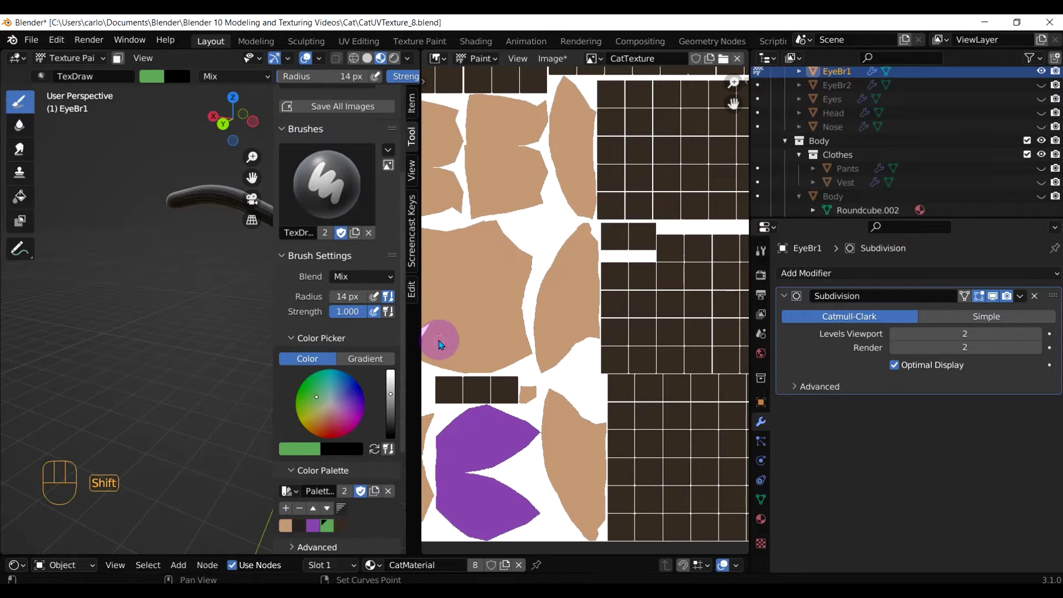
scroll(567, 391, down, 1)
scroll(570, 389, up, 5)
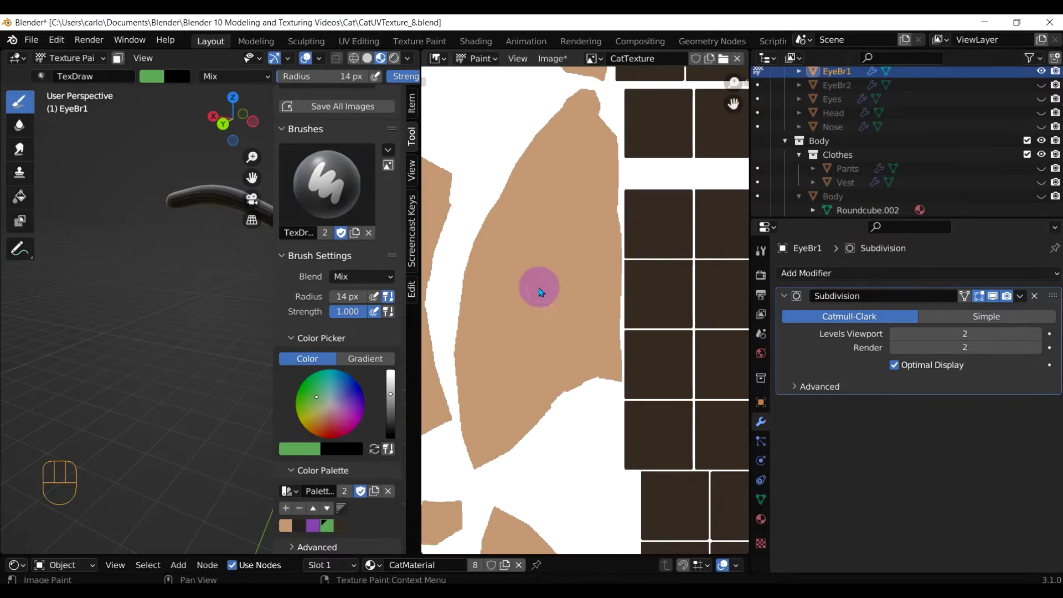
scroll(540, 289, up, 1)
middle_drag(462, 169, 649, 473)
middle_drag(574, 348, 627, 510)
scroll(606, 431, down, 7)
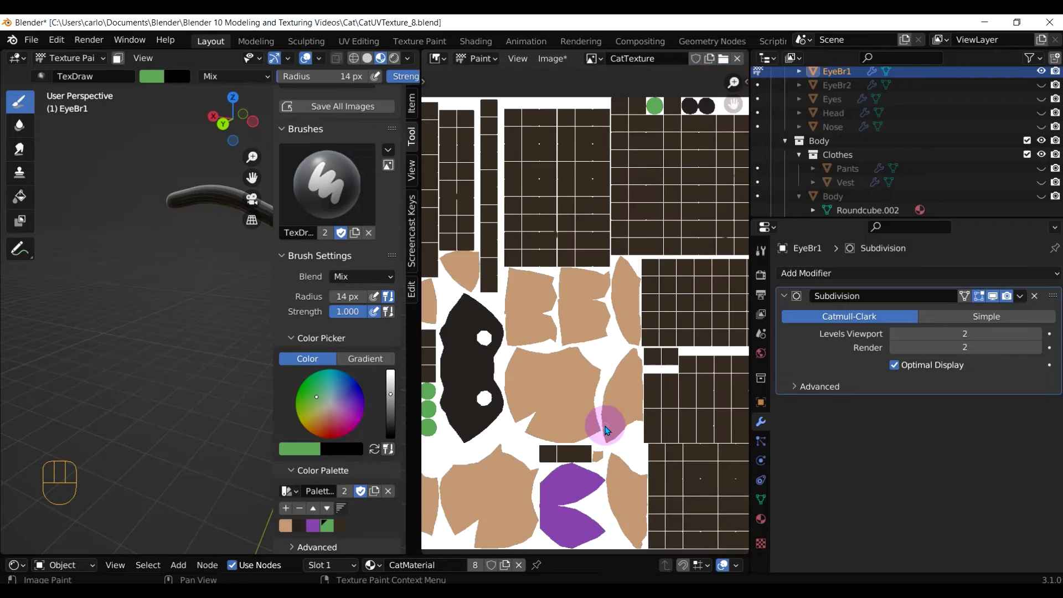
Paint over the white speck on the purple island with the palette's purple.
middle_drag(605, 448, 560, 293)
scroll(608, 375, up, 2)
middle_drag(603, 367, 615, 358)
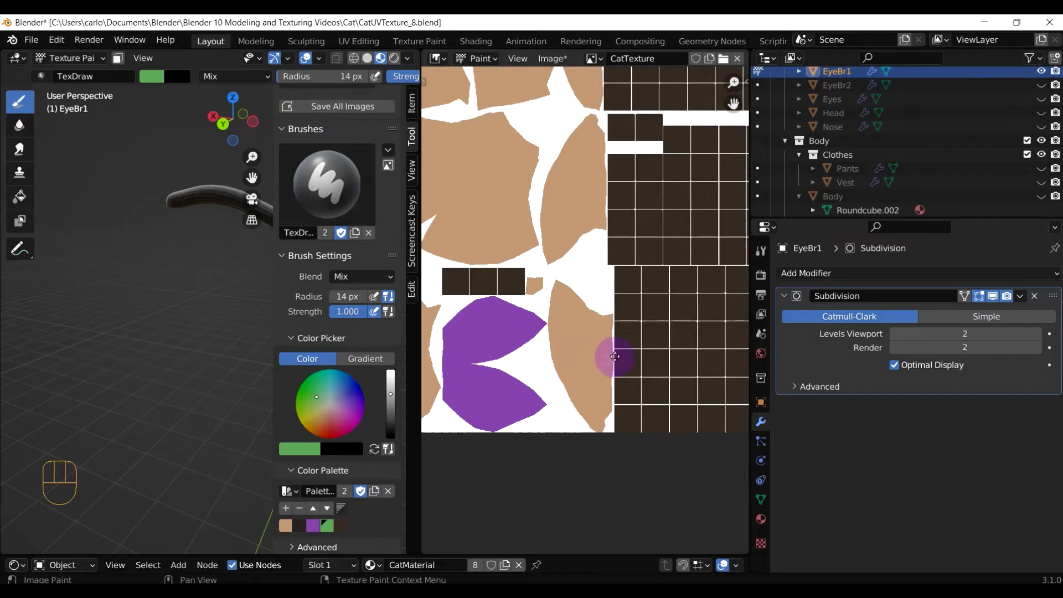
scroll(511, 368, up, 4)
shift+middle_drag(453, 388, 643, 240)
scroll(637, 243, up, 1)
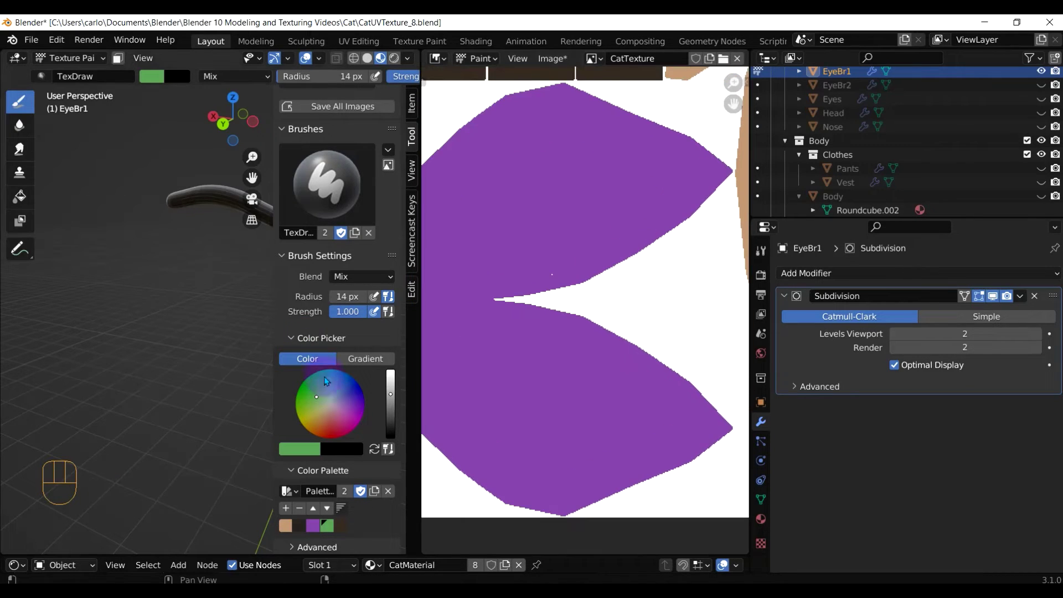
click(313, 526)
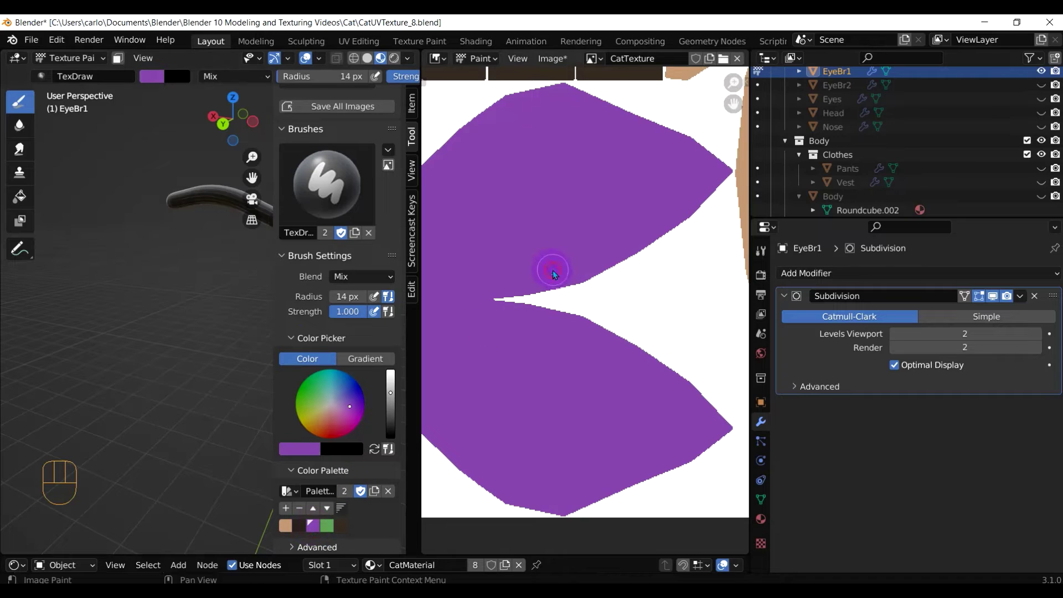
scroll(552, 271, down, 7)
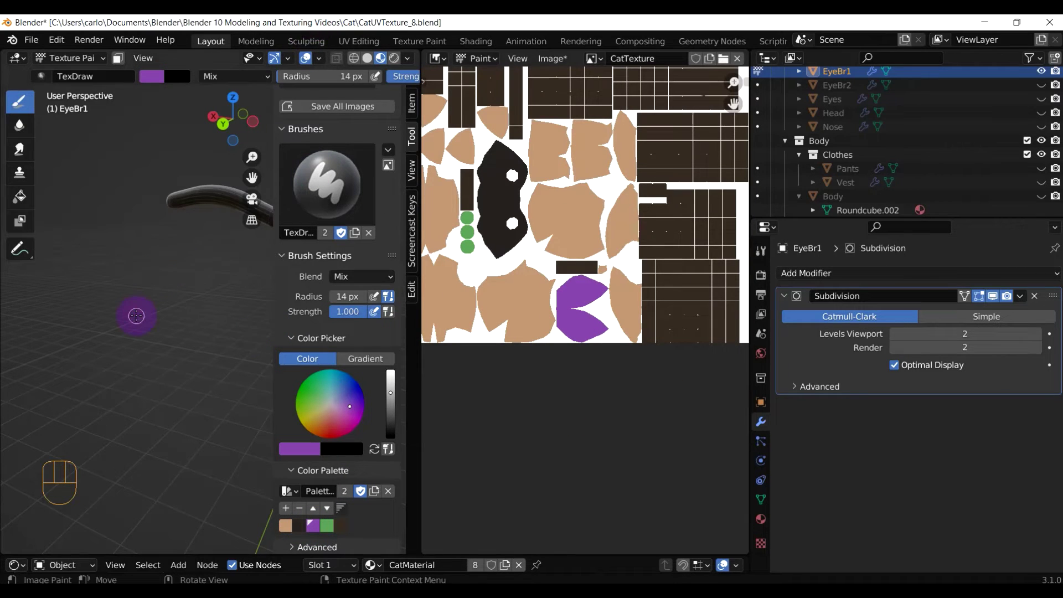
Unhide the cat's remaining head, clothes and body objects so the whole model is displayed.
key(alt+h)
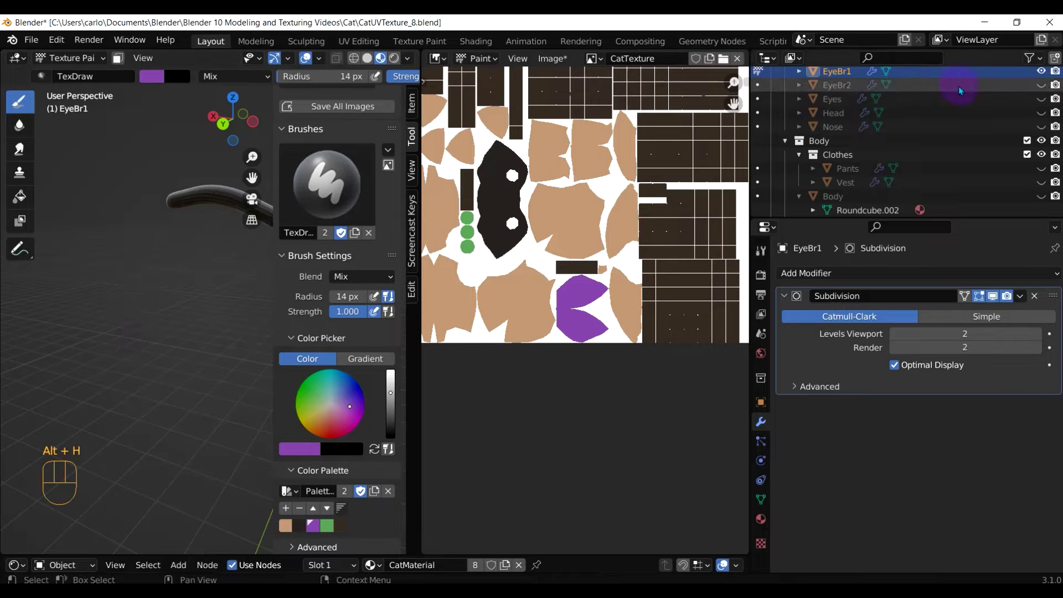
drag(1040, 86, 1045, 177)
scroll(958, 105, up, 6)
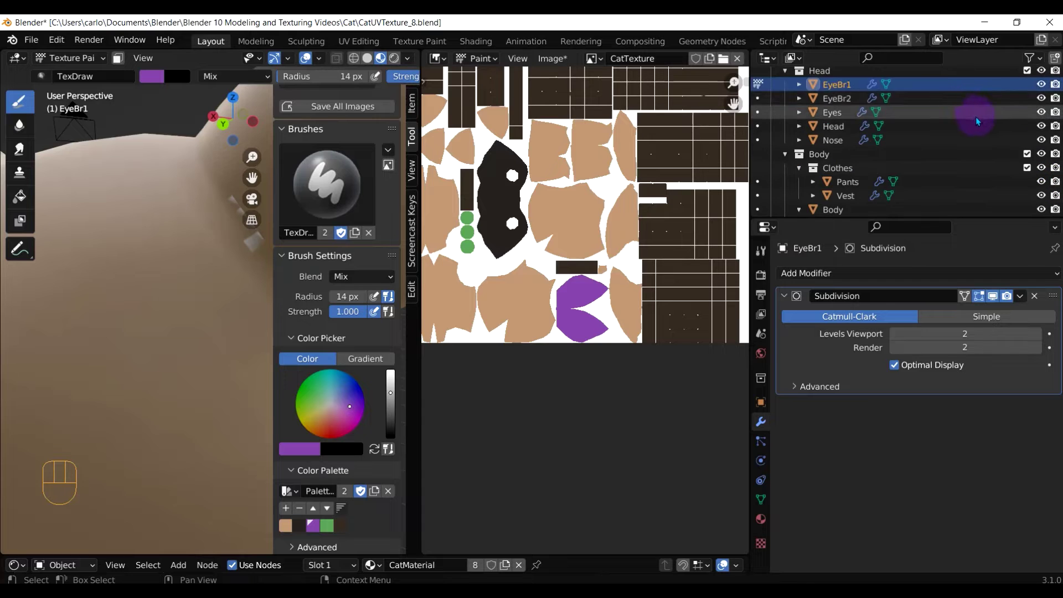
scroll(161, 334, down, 3)
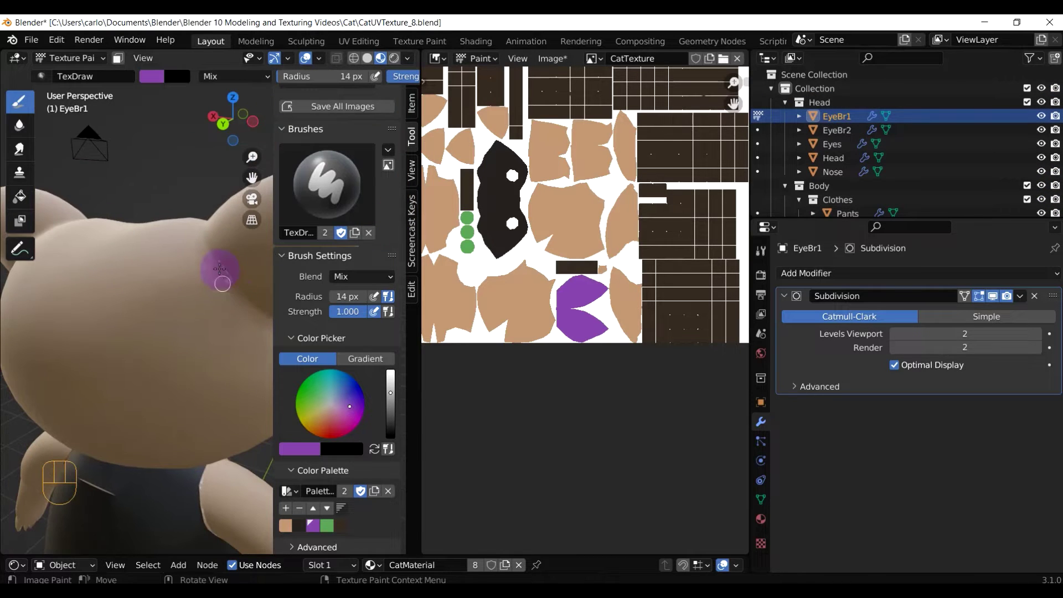
Select the cat's Head object and put it in Texture Paint mode.
mouse_move(219, 296)
middle_down()
mouse_move(180, 419)
mouse_move(221, 330)
mouse_move(130, 344)
mouse_move(211, 348)
mouse_move(114, 332)
mouse_move(152, 382)
mouse_move(62, 356)
middle_up()
scroll(166, 354, up, 5)
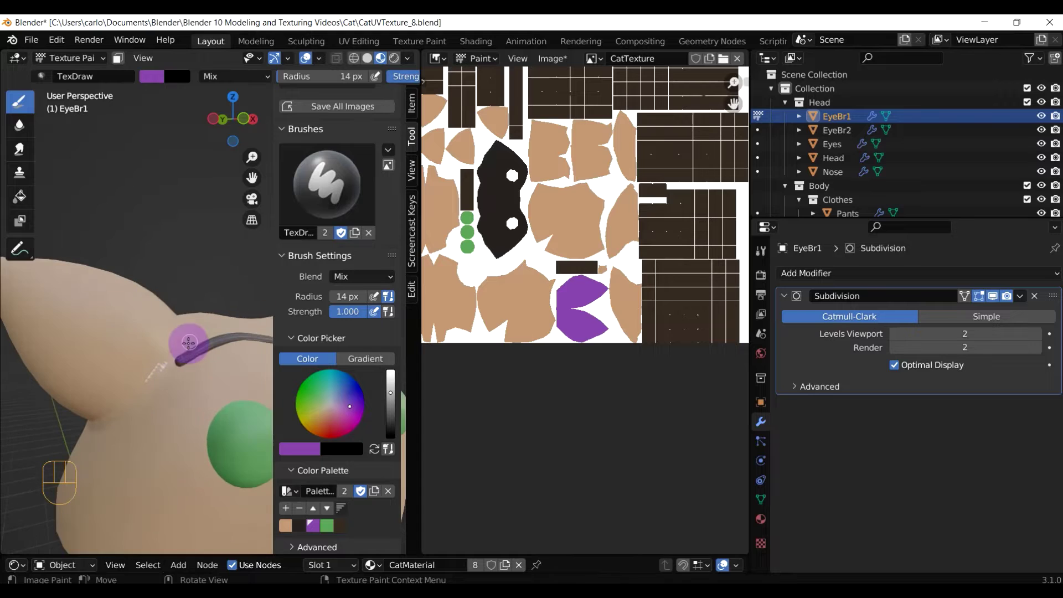
mouse_move(170, 374)
middle_down()
mouse_move(81, 399)
mouse_move(204, 373)
middle_up()
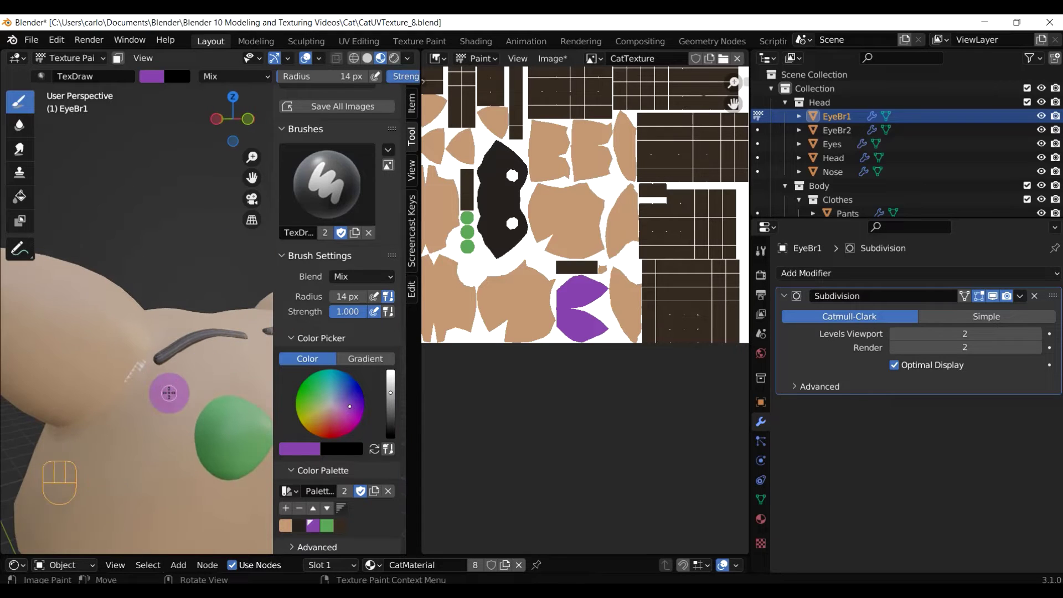
key(Tab)
click(83, 394)
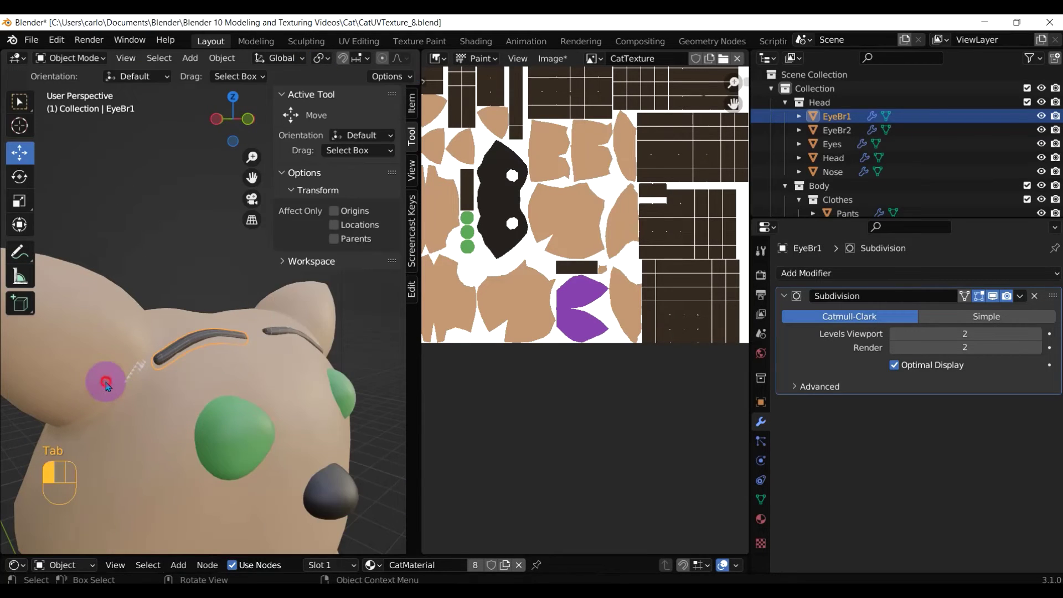
click(106, 382)
key(Tab)
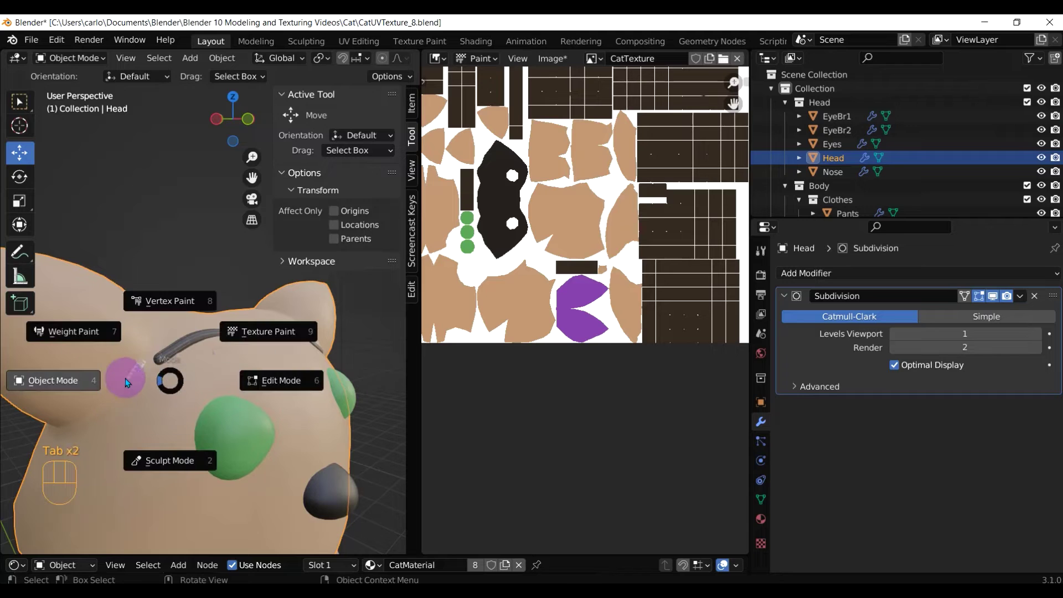
click(265, 335)
Try to paint over the white streak between the ear and the eyebrow with the palette's tan colour.
scroll(291, 443, down, 10)
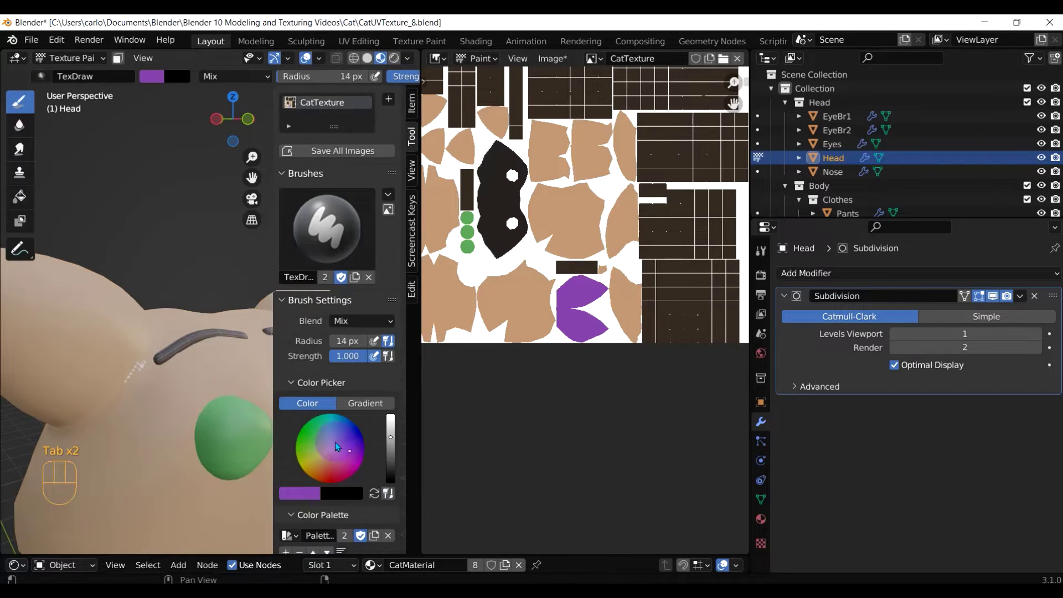
click(291, 439)
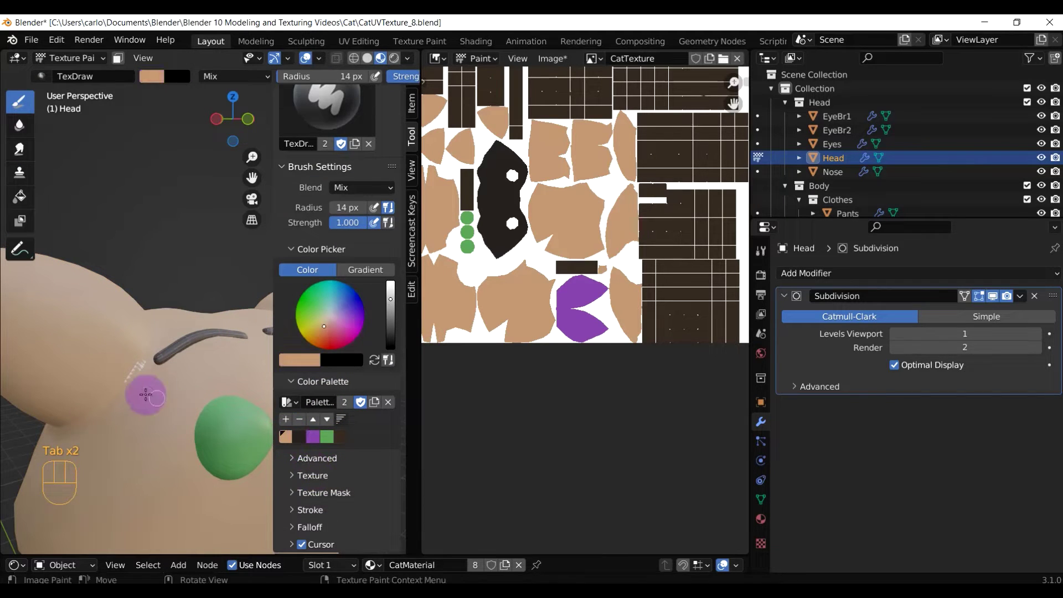
mouse_move(122, 382)
mouse_down()
mouse_move(136, 356)
mouse_move(130, 375)
mouse_up()
Try to paint over the white streaks along the seam behind the ear with the same tan colour.
scroll(129, 377, down, 3)
middle_drag(128, 377, 292, 361)
scroll(202, 333, up, 3)
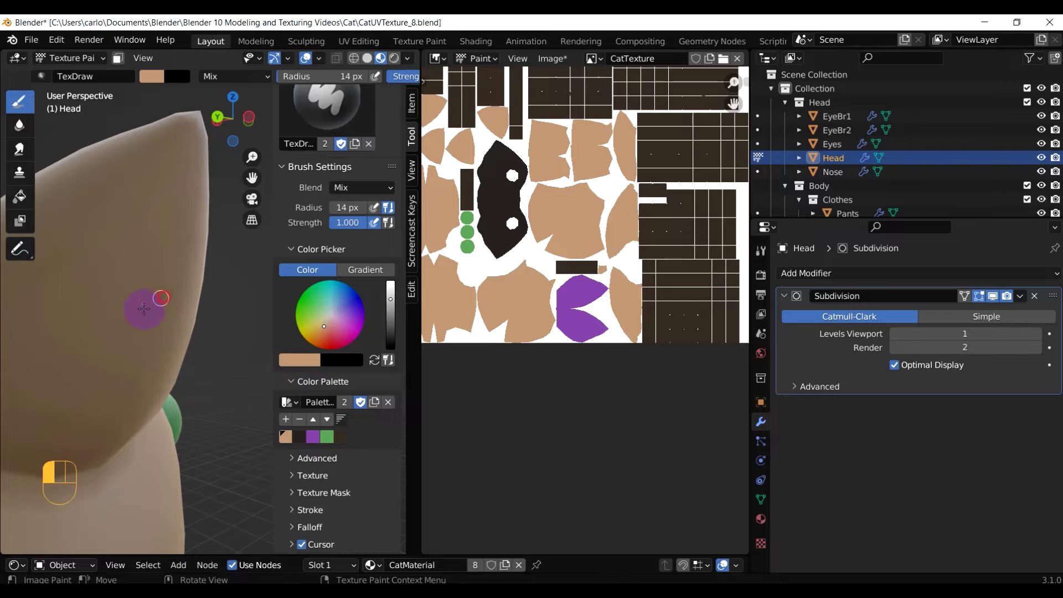
scroll(138, 310, down, 3)
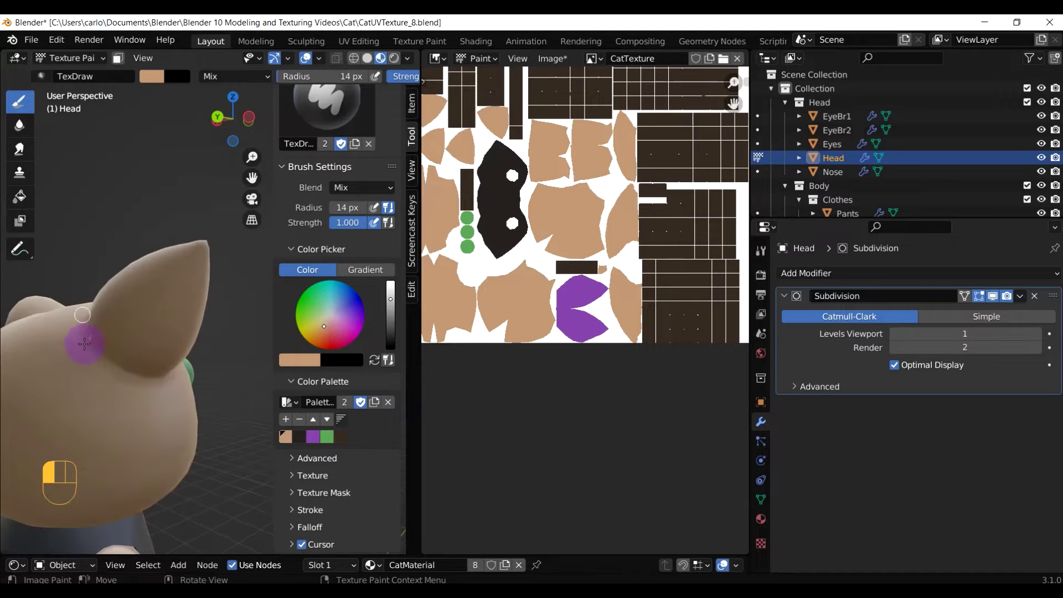
middle_drag(86, 346, 162, 340)
scroll(142, 384, up, 4)
drag(149, 319, 155, 356)
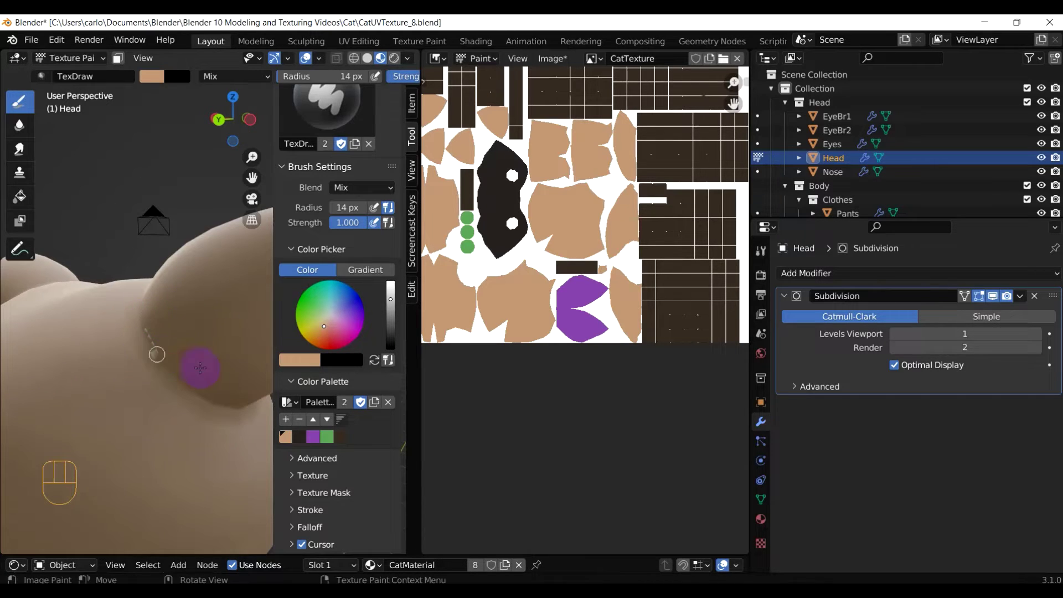
scroll(191, 367, up, 6)
shift+middle_drag(47, 374, 206, 352)
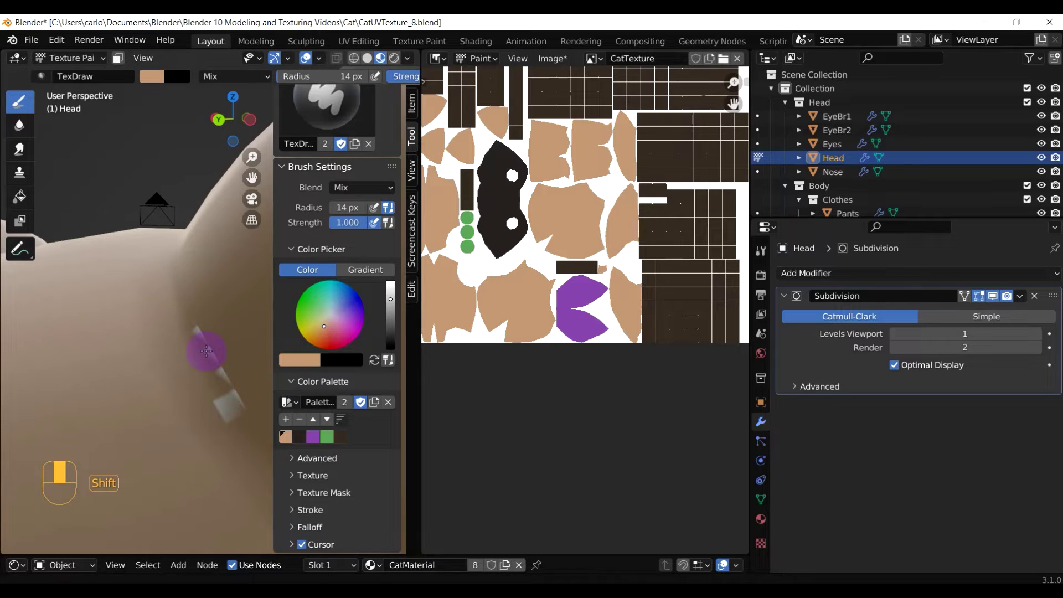
scroll(206, 351, down, 4)
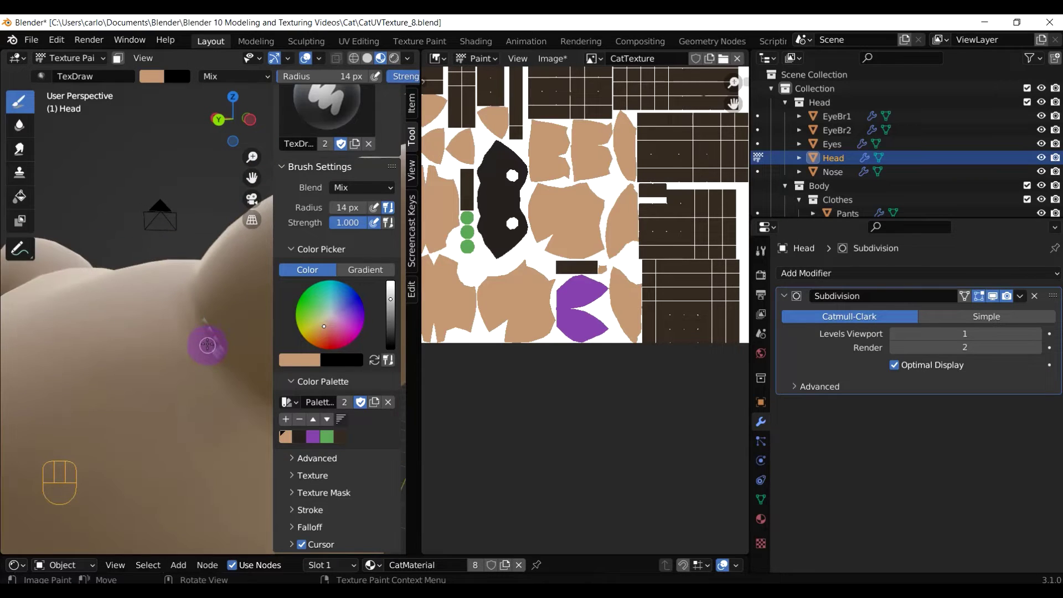
In Sculpt Mode, use the Grab brush with an 86 px radius to reshape the head mesh over the streaks behind the ear.
key(Tab)
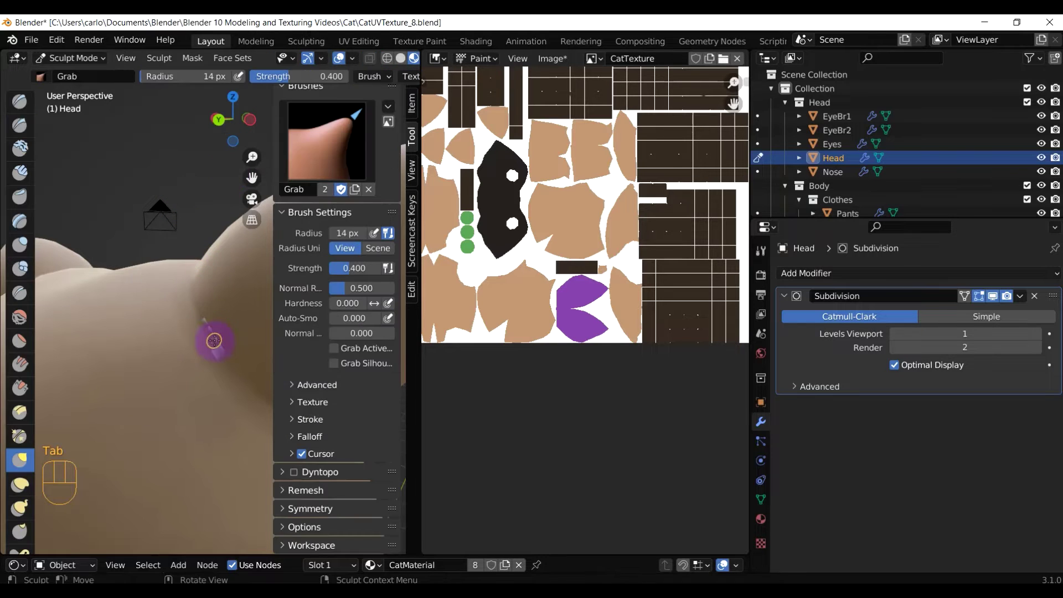
drag(200, 317, 209, 305)
drag(215, 344, 131, 316)
middle_drag(130, 315, 231, 348)
drag(75, 333, 52, 340)
Use the Grab brush to reshape the mesh over the white streaks behind the other ear.
mouse_move(52, 339)
middle_down()
mouse_move(104, 347)
mouse_move(151, 325)
mouse_move(131, 339)
mouse_move(180, 332)
mouse_move(171, 335)
middle_up()
scroll(206, 322, up, 3)
scroll(149, 341, up, 2)
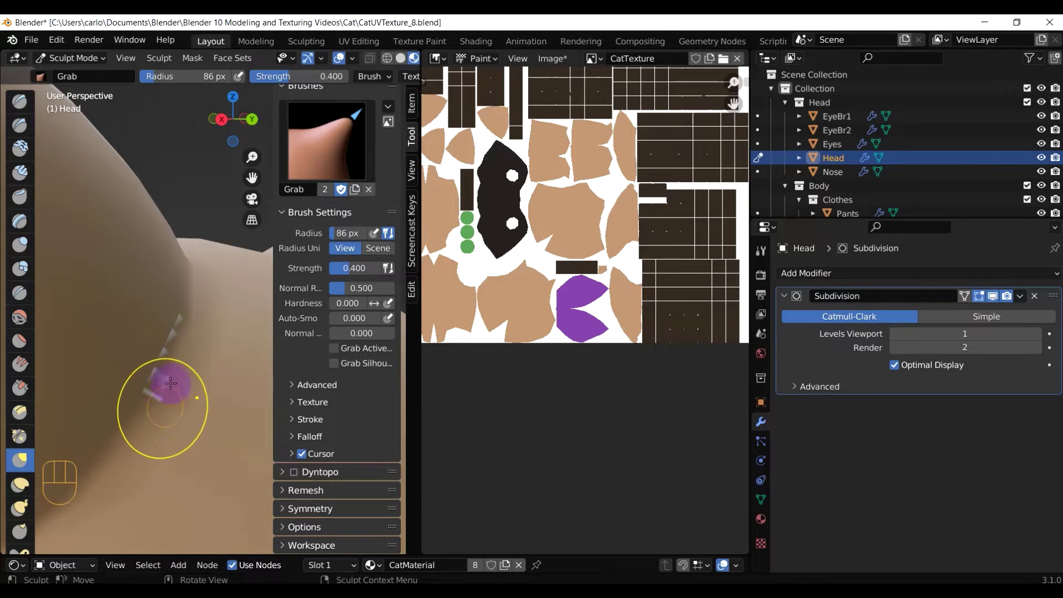
mouse_move(171, 384)
mouse_down()
mouse_move(75, 161)
mouse_move(83, 83)
mouse_move(154, 309)
mouse_move(177, 336)
mouse_up()
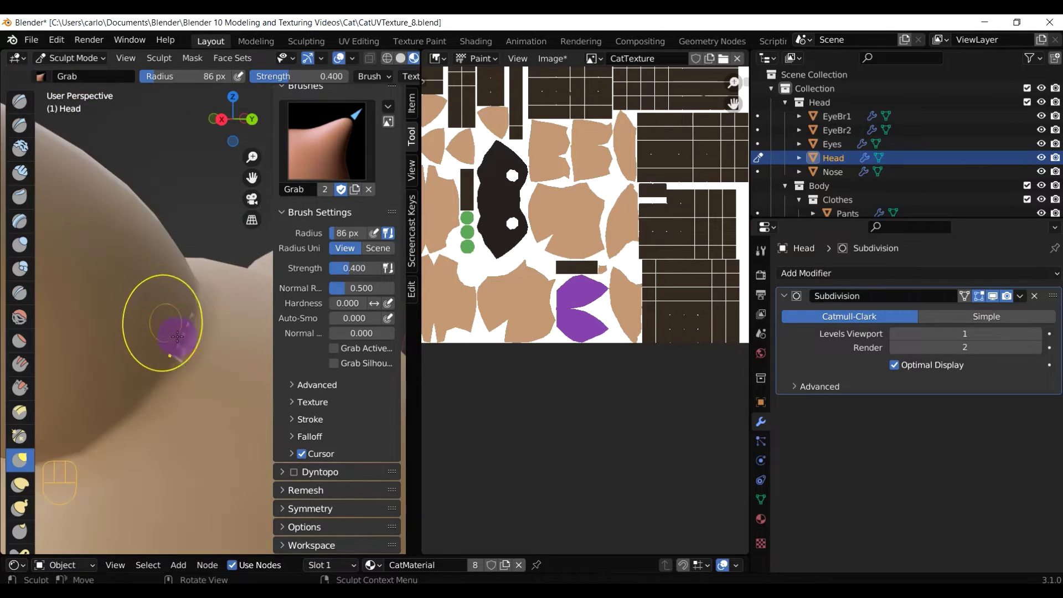
middle_drag(171, 336, 66, 351)
scroll(133, 352, down, 5)
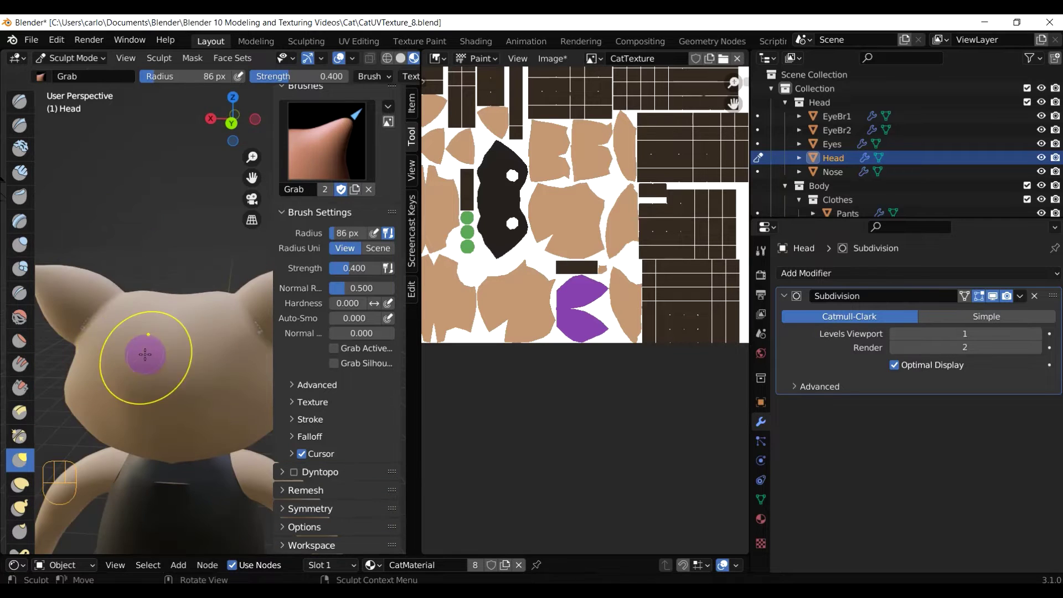
Try to hide the white streak at the outer end of the eyebrow by nudging the head mesh with the Grab brush.
middle_drag(208, 389, 344, 383)
mouse_move(237, 372)
middle_down()
mouse_move(205, 378)
mouse_move(235, 378)
middle_up()
scroll(213, 392, down, 2)
scroll(171, 300, up, 4)
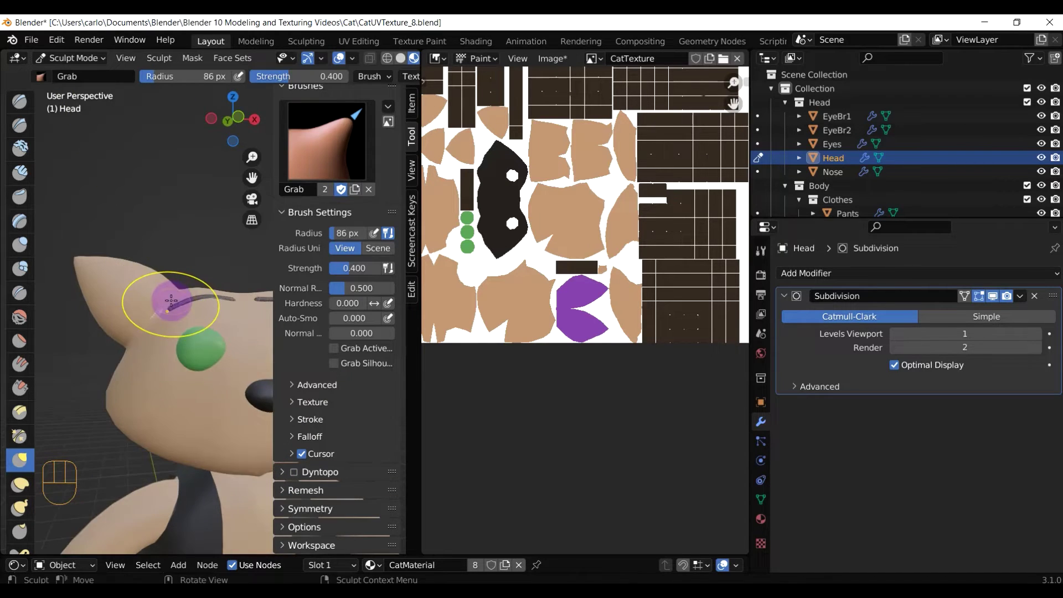
scroll(131, 292, up, 4)
middle_drag(129, 292, 161, 304)
scroll(135, 326, up, 2)
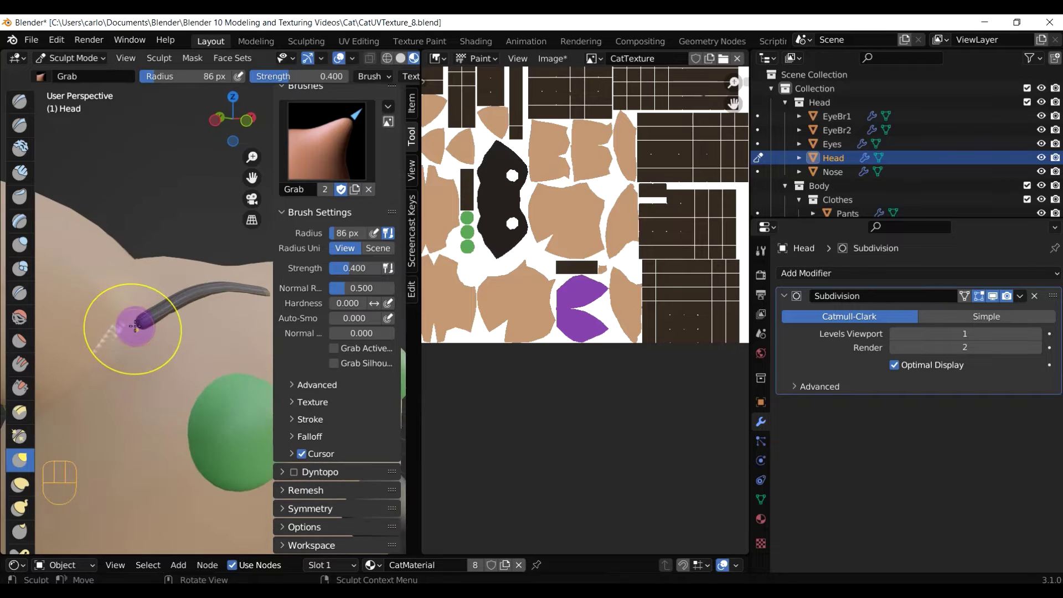
drag(115, 325, 119, 325)
middle_drag(119, 325, 135, 312)
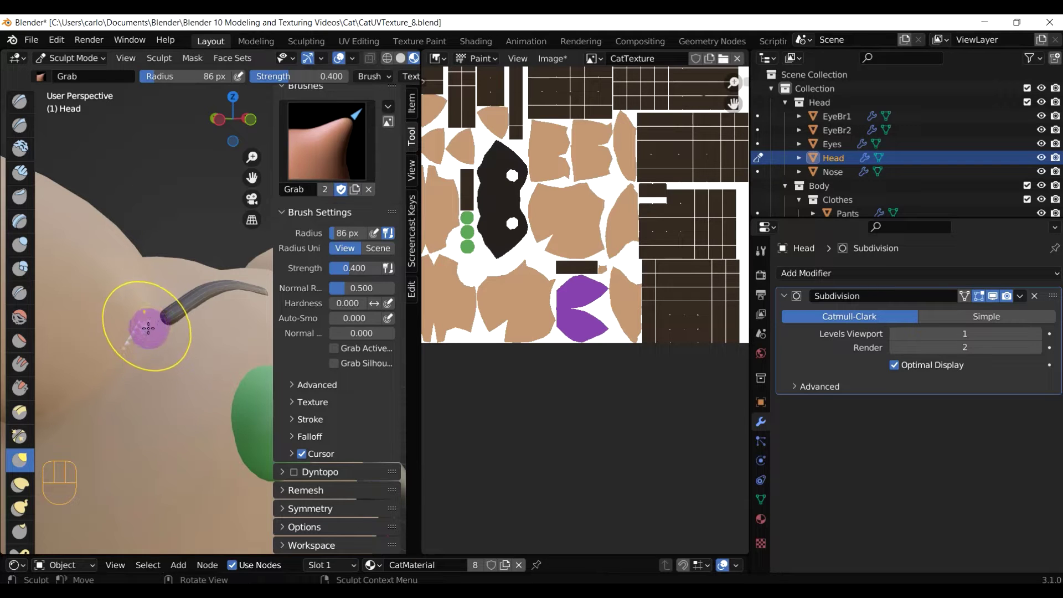
scroll(149, 325, up, 1)
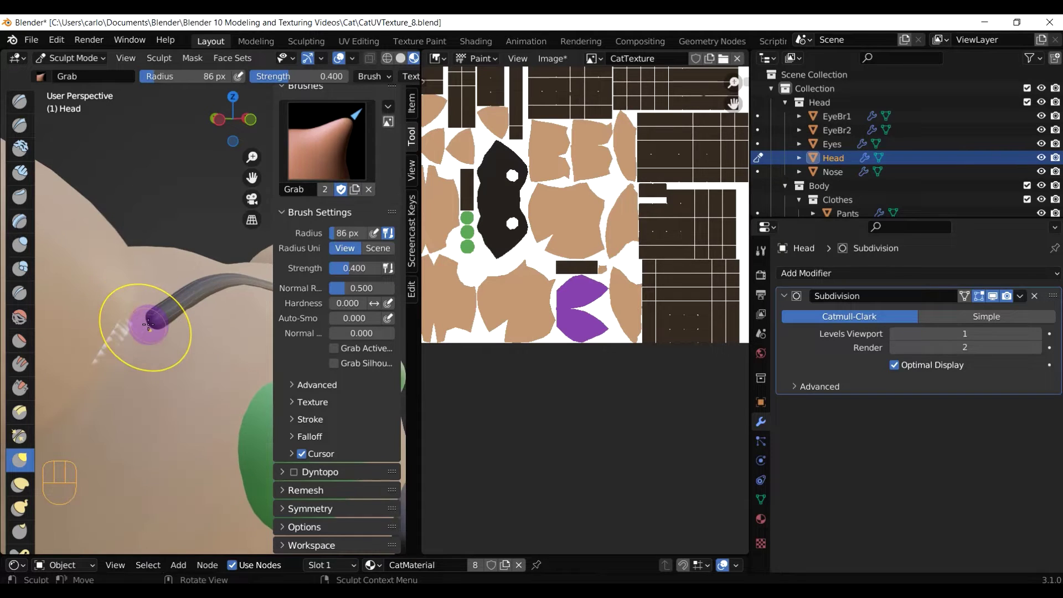
scroll(148, 325, down, 1)
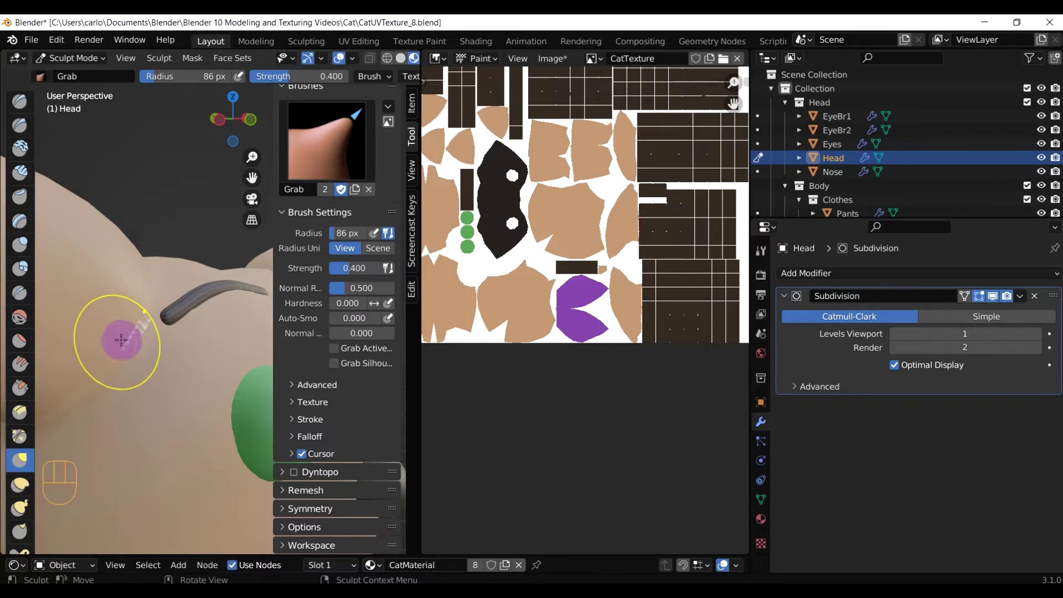
Examine the white specks along the arm's shoulder seam and the tan islands around the green circles on the texture image.
mouse_move(121, 340)
middle_down()
mouse_move(173, 358)
mouse_move(216, 429)
mouse_move(188, 360)
mouse_move(168, 467)
mouse_move(208, 384)
mouse_move(182, 443)
middle_up()
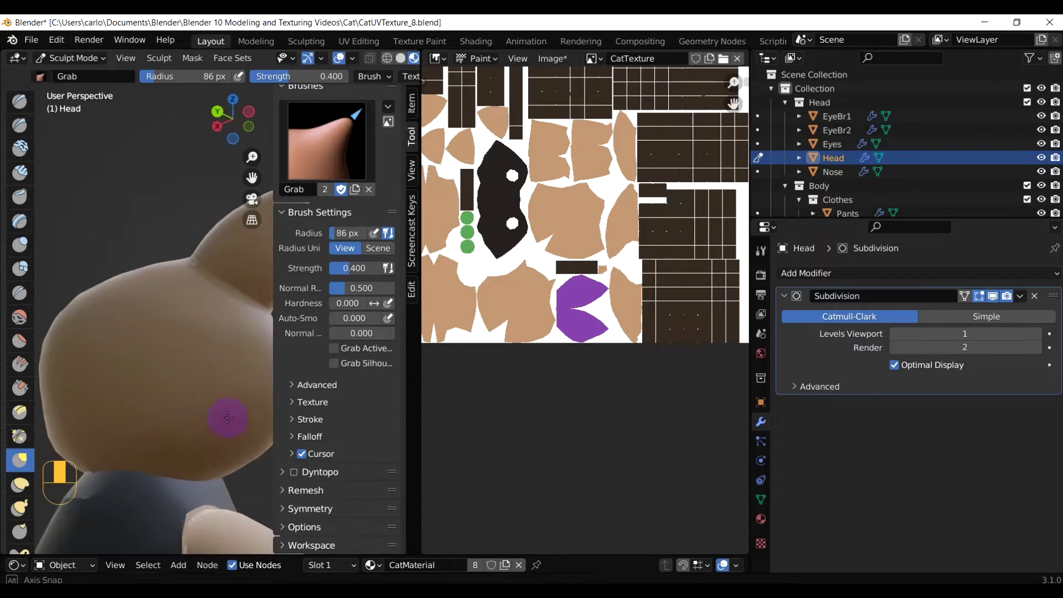
shift+middle_drag(189, 507, 188, 398)
scroll(189, 397, up, 4)
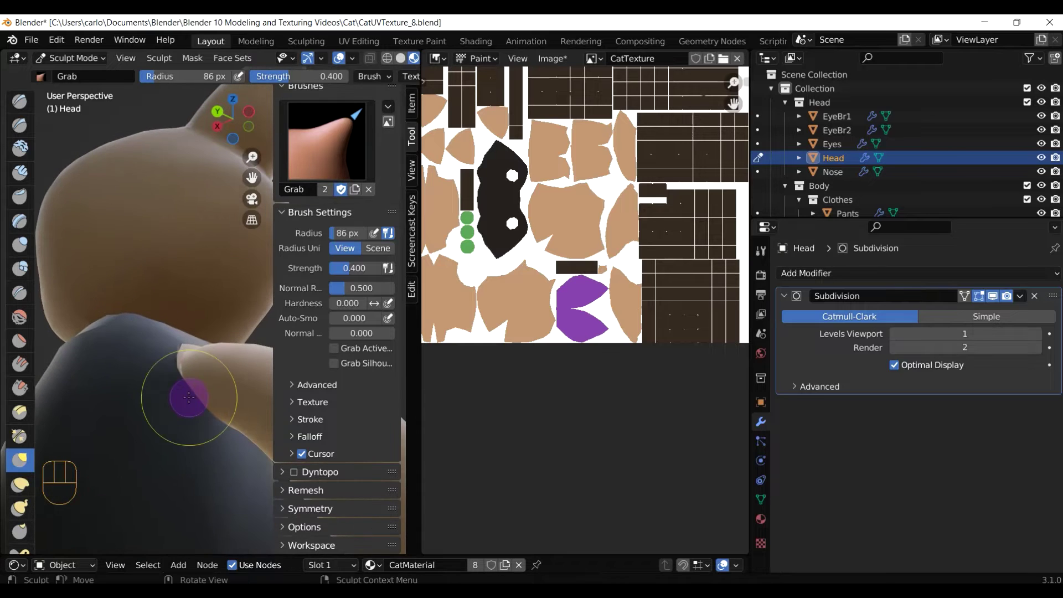
mouse_move(100, 510)
mouse_down()
mouse_move(95, 533)
mouse_move(110, 531)
mouse_up()
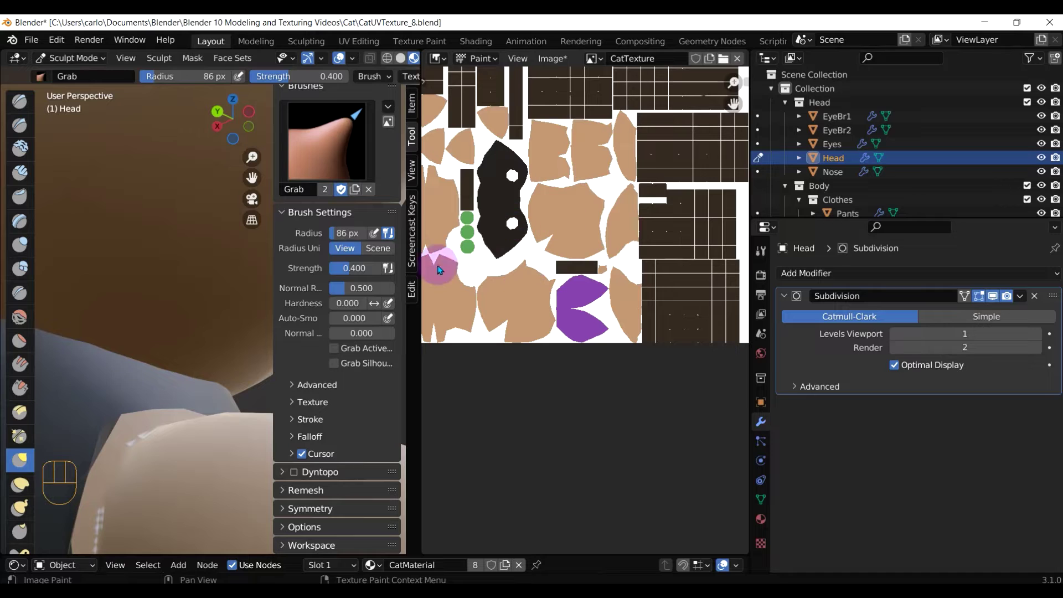
mouse_move(138, 469)
shift+middle_down()
mouse_move(166, 432)
mouse_move(148, 453)
shift+middle_up()
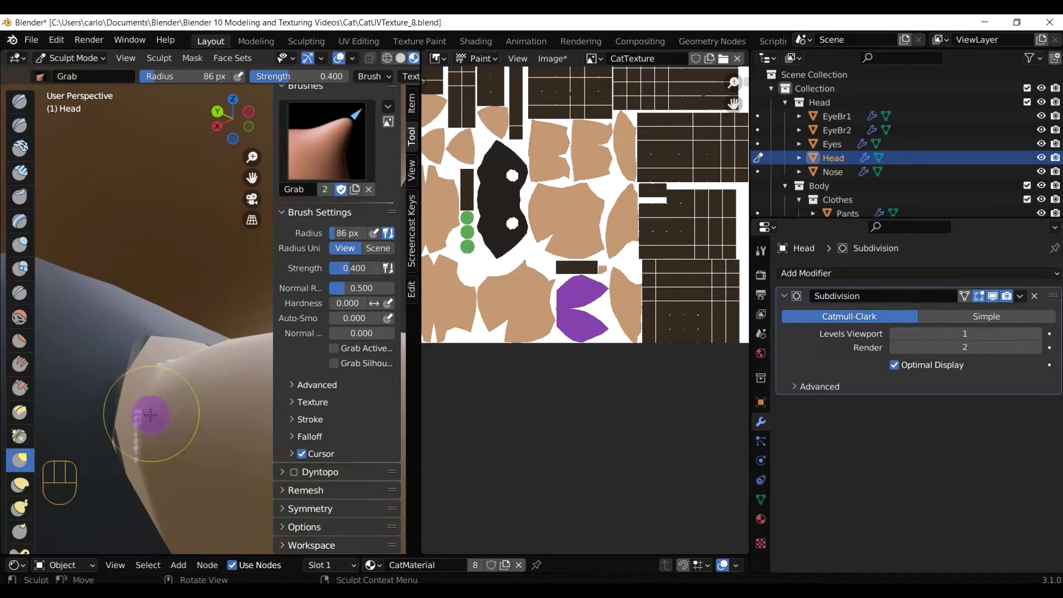
scroll(585, 219, up, 2)
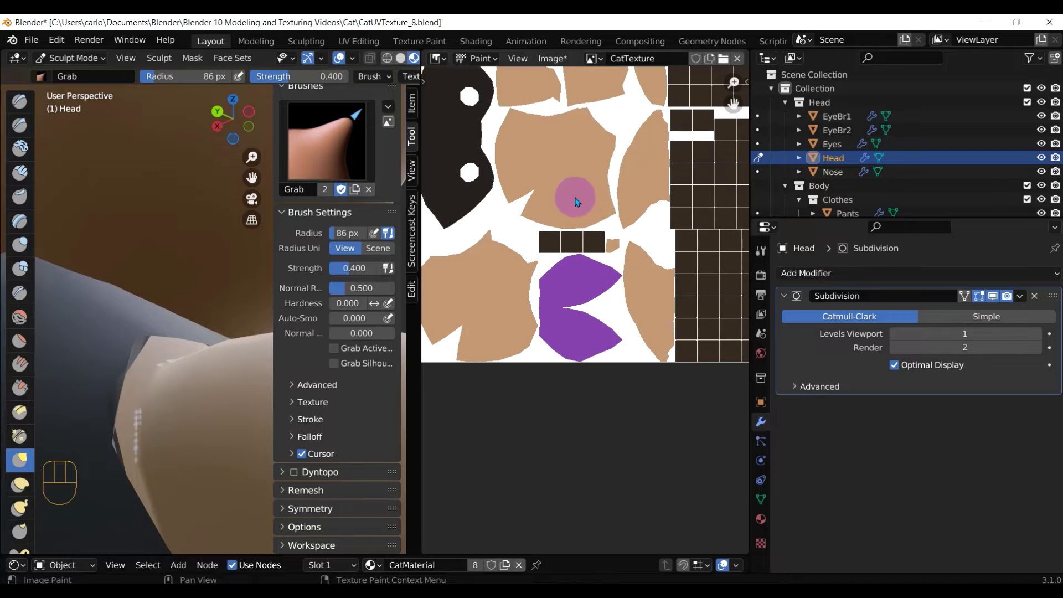
scroll(512, 270, down, 1)
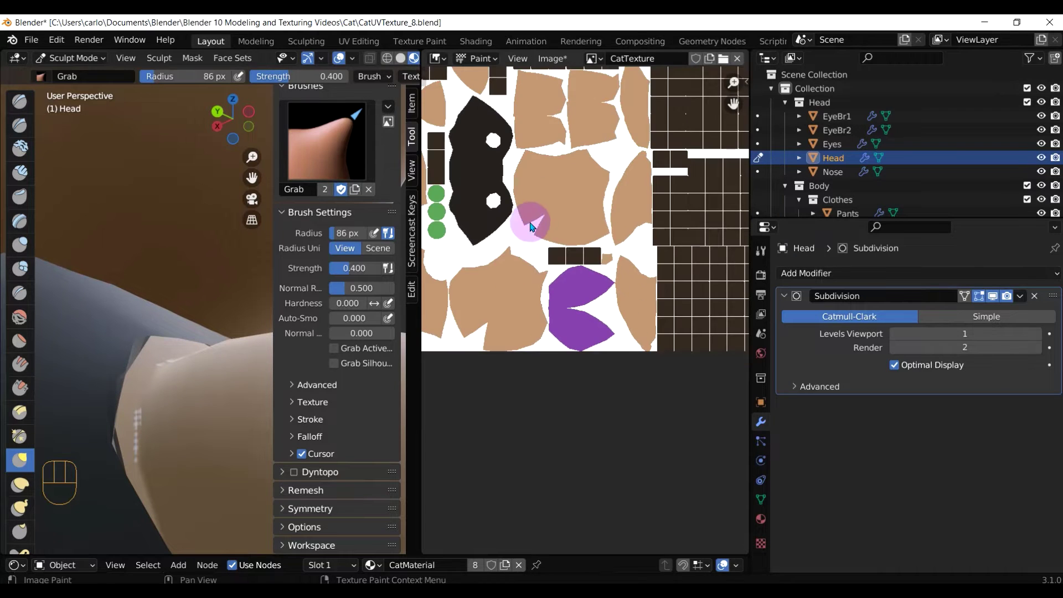
middle_drag(531, 226, 659, 285)
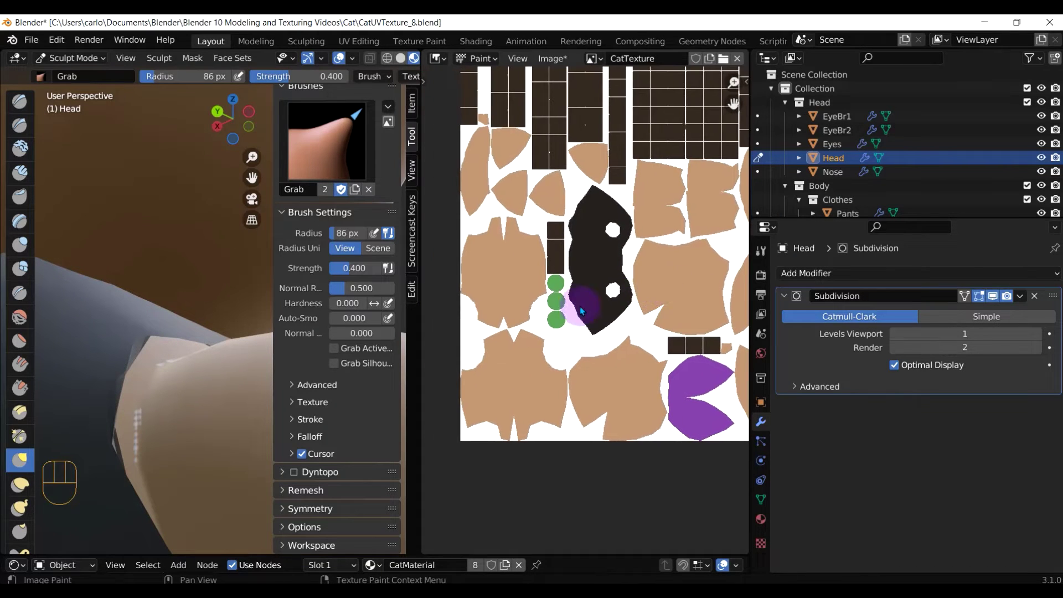
scroll(553, 301, up, 6)
shift+middle_drag(463, 278, 592, 303)
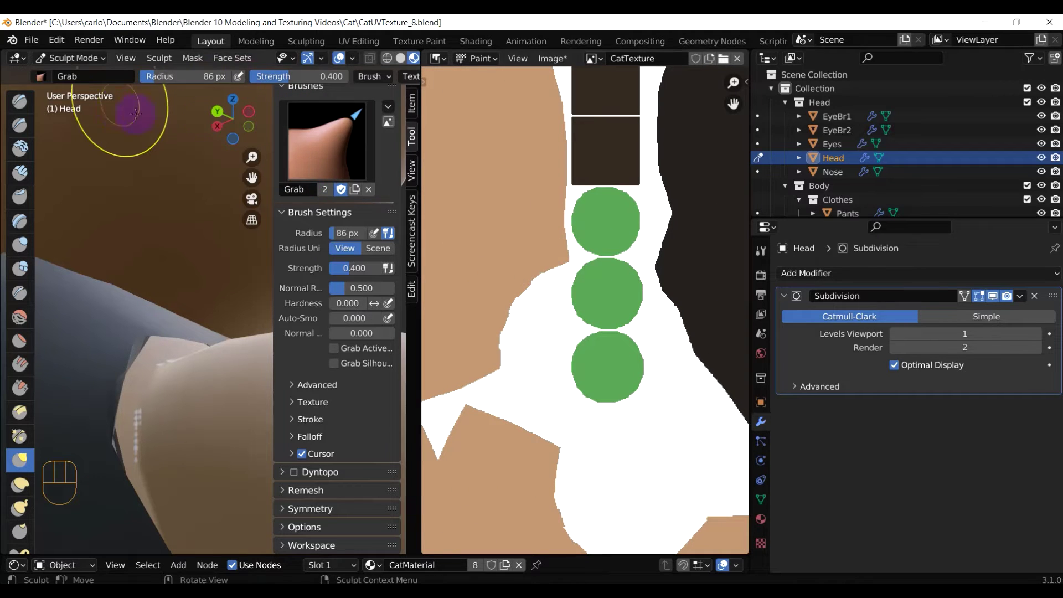
Try to paint soft tan strokes past the edges of the two large tan islands near the green circles on the texture image.
mouse_move(545, 269)
mouse_down()
mouse_move(501, 314)
mouse_move(496, 337)
mouse_up()
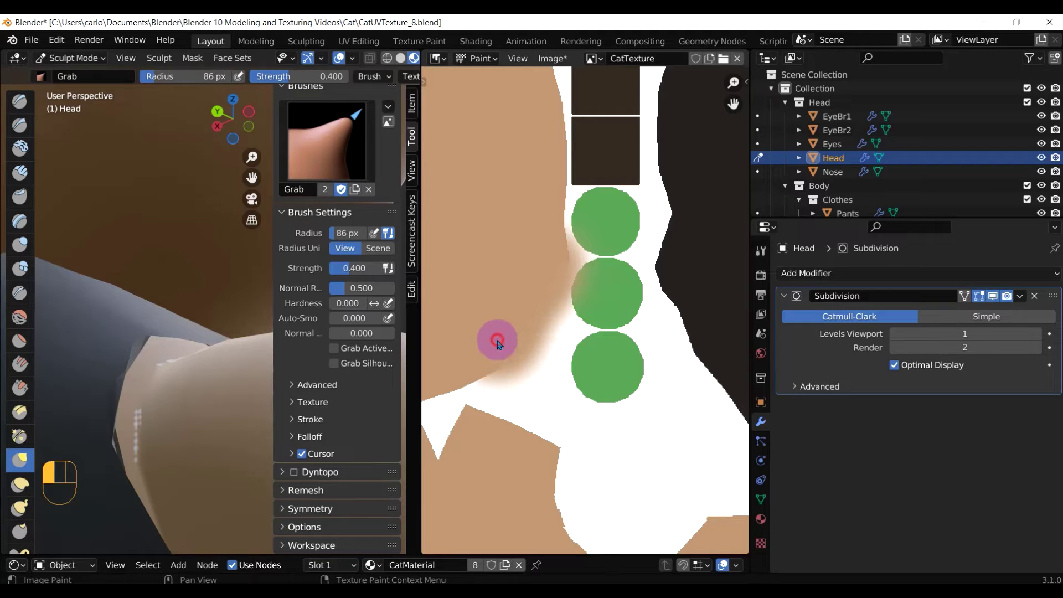
scroll(529, 403, down, 1)
mouse_move(570, 434)
mouse_down()
mouse_move(570, 465)
mouse_move(599, 503)
mouse_move(610, 477)
mouse_up()
scroll(609, 478, down, 1)
scroll(534, 387, down, 2)
scroll(553, 390, down, 2)
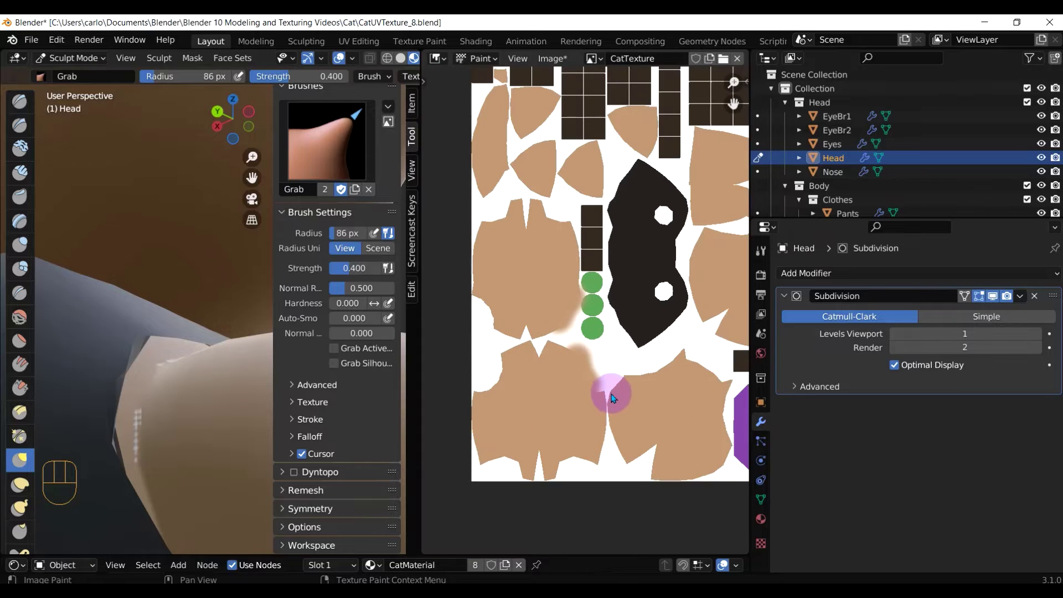
mouse_move(604, 389)
mouse_down()
mouse_move(605, 422)
mouse_move(572, 453)
mouse_up()
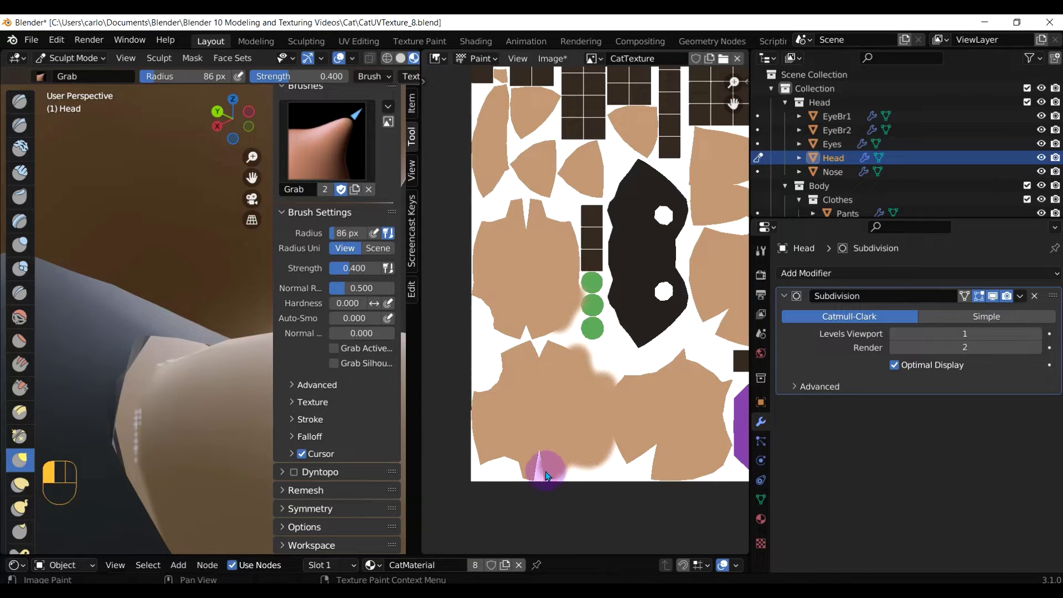
drag(529, 480, 495, 459)
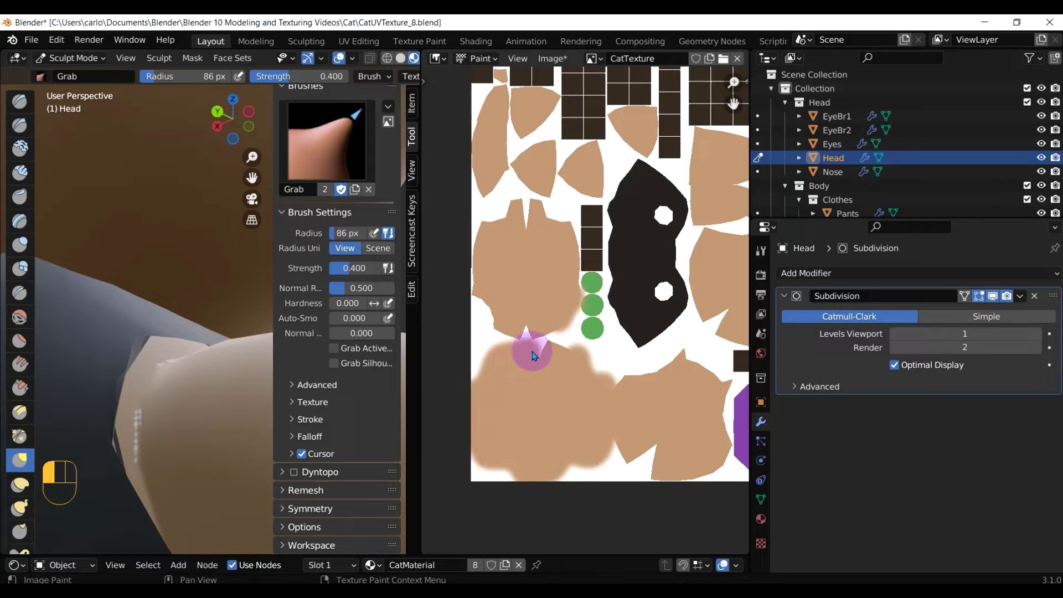
mouse_move(546, 345)
mouse_down()
mouse_move(482, 296)
mouse_move(479, 277)
mouse_up()
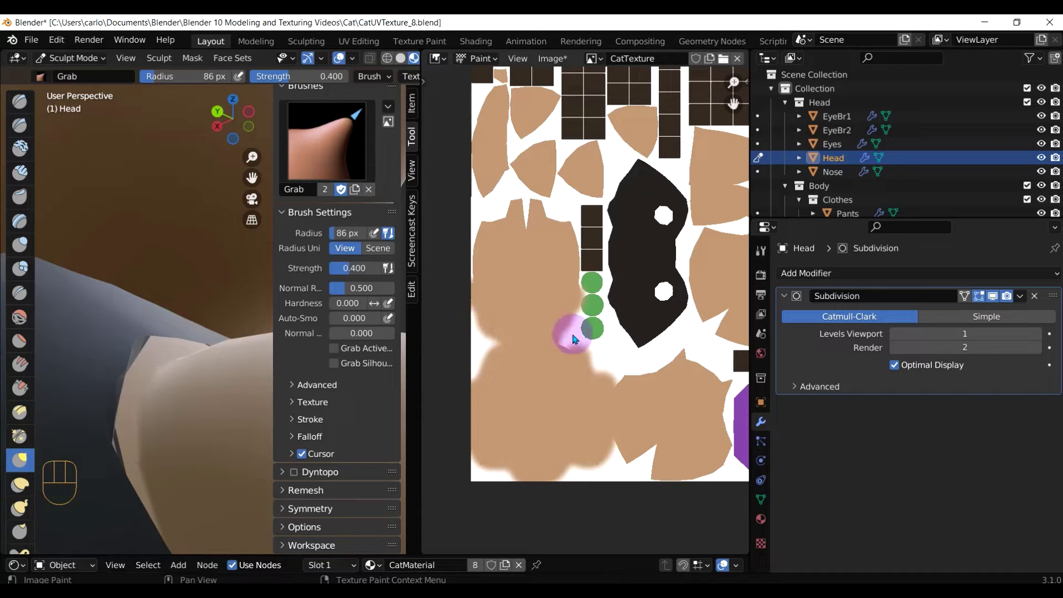
Undo the five soft tan strokes around the large islands on the texture image.
scroll(594, 332, up, 6)
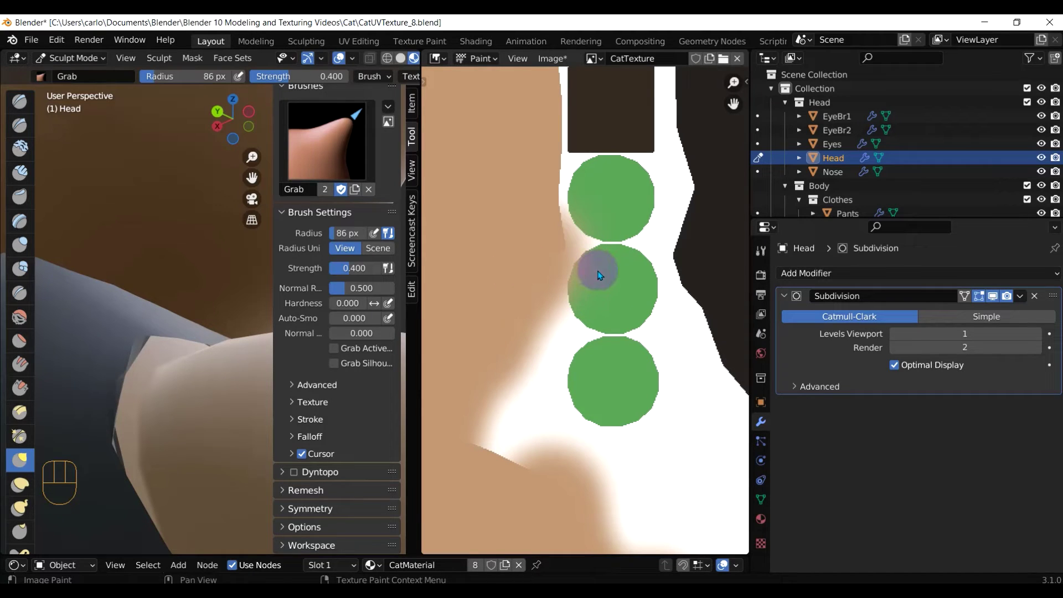
key(ctrl+z)
key(ctrl+z)
key(ctrl+z)
key(ctrl+z)
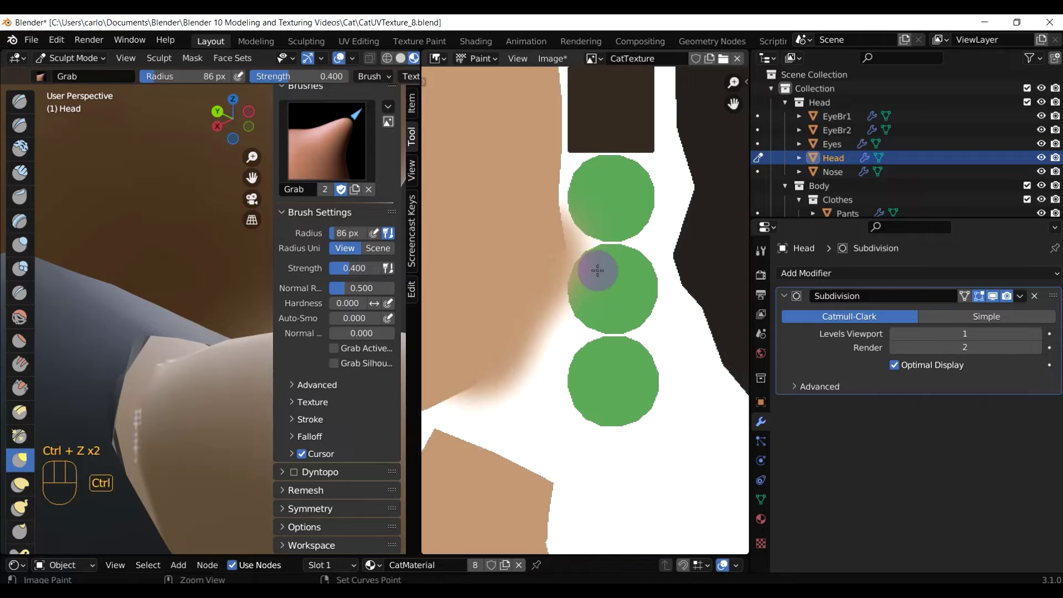
key(ctrl+z)
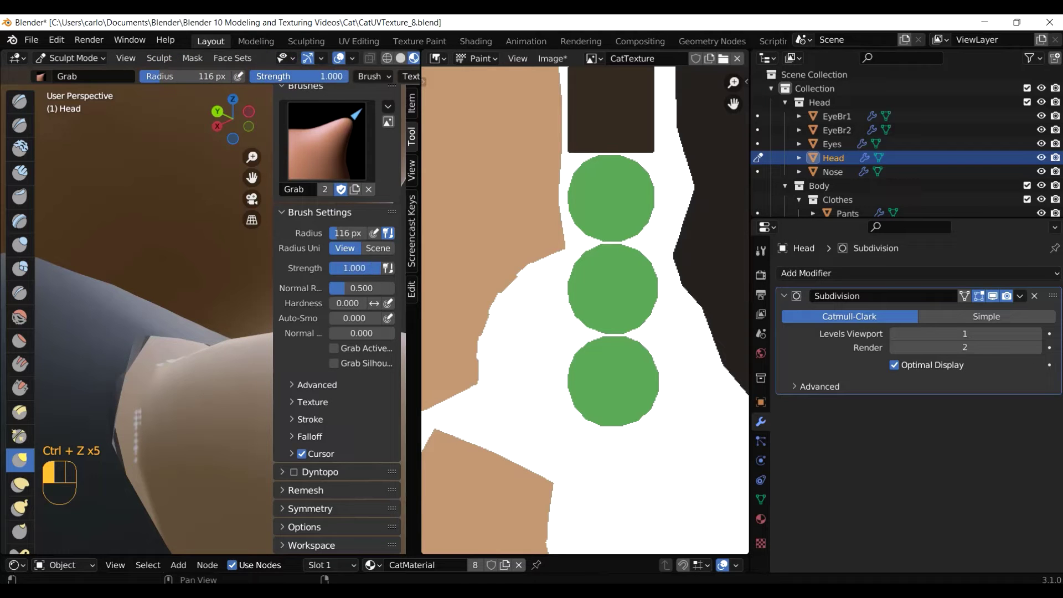
Paint one soft tan dab beside the green circles on the texture image and switch the head to Texture Paint mode.
drag(503, 250, 503, 252)
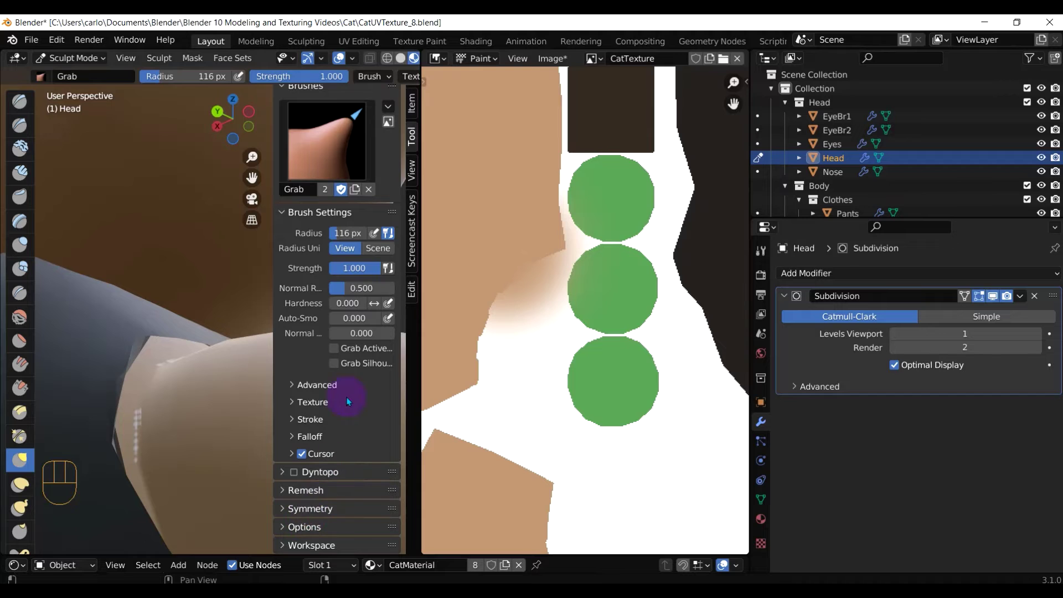
scroll(354, 437, up, 3)
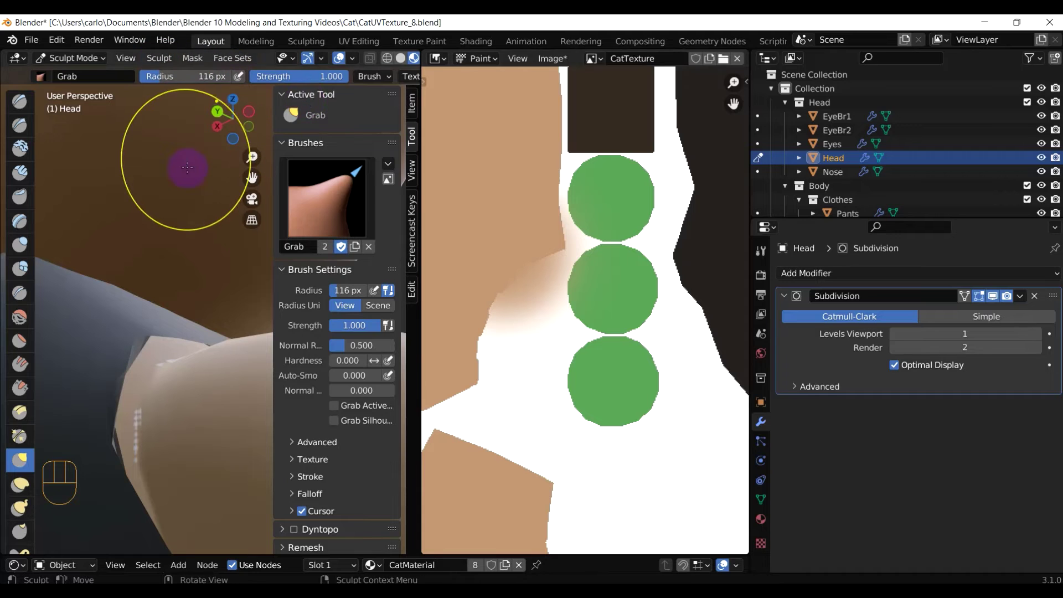
key(ctrl+Tab)
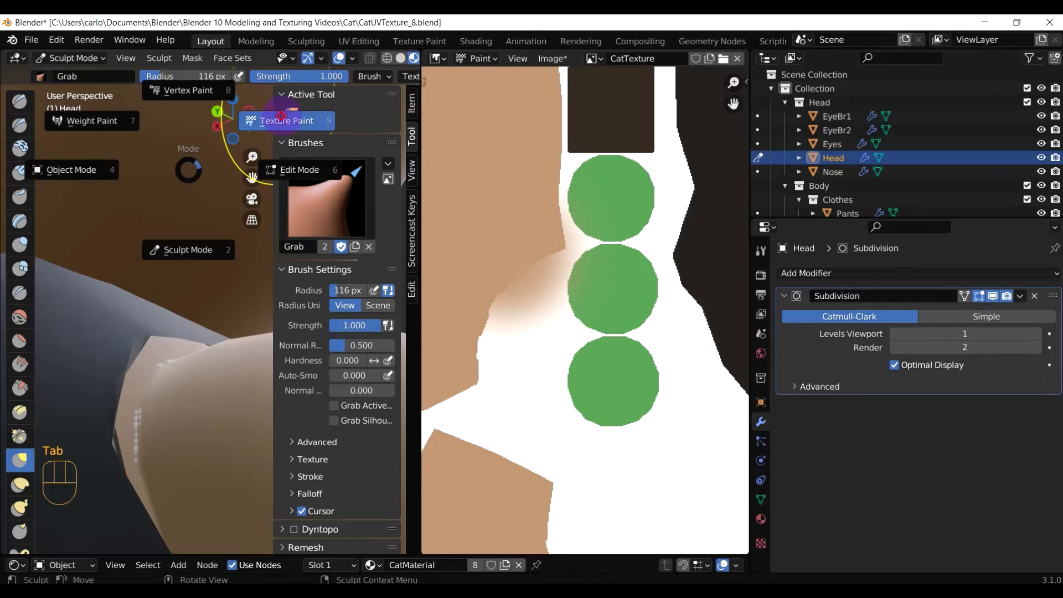
click(297, 141)
scroll(373, 417, down, 10)
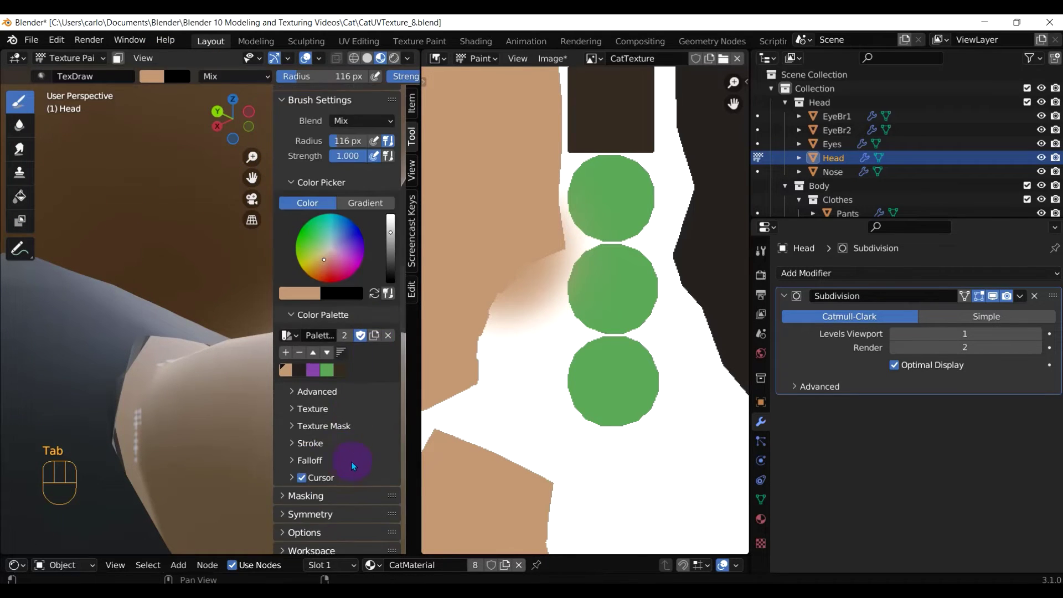
Set the TexDraw brush's falloff curve preset to Constant.
click(327, 449)
scroll(360, 482, down, 4)
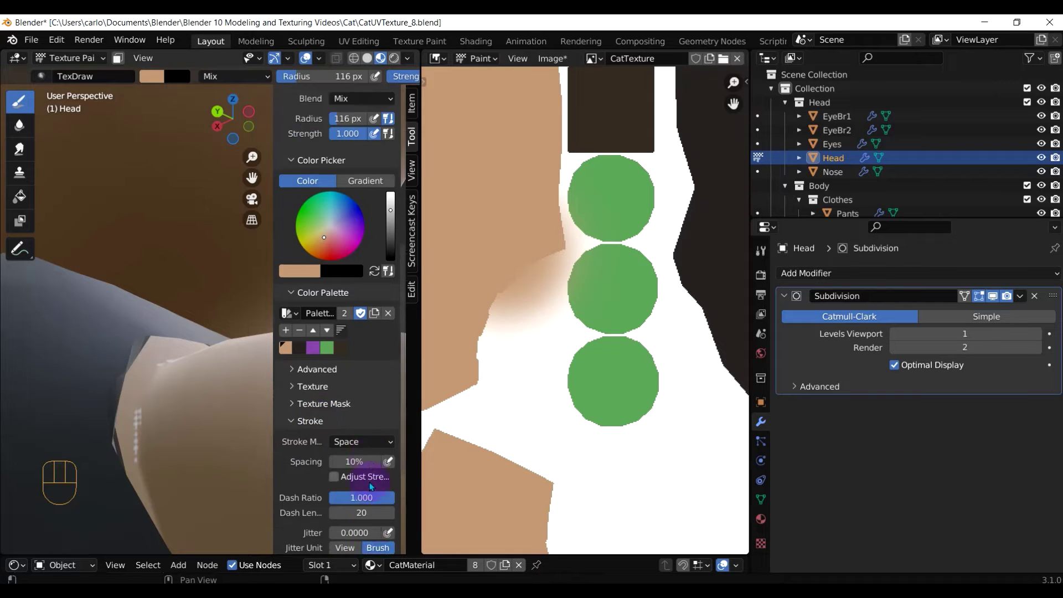
scroll(360, 500, down, 2)
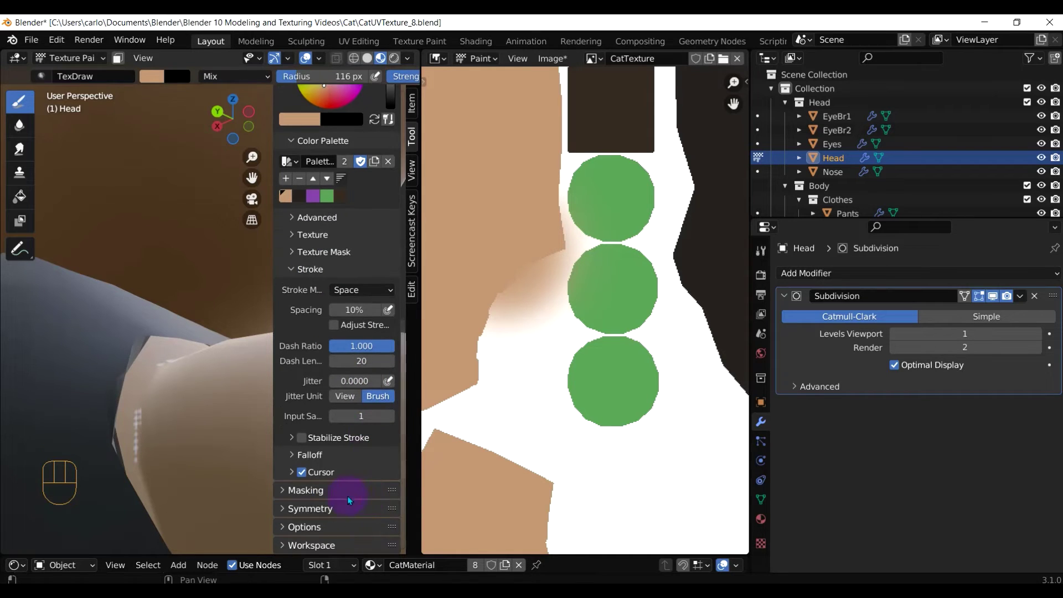
click(310, 455)
scroll(343, 462, down, 2)
click(345, 426)
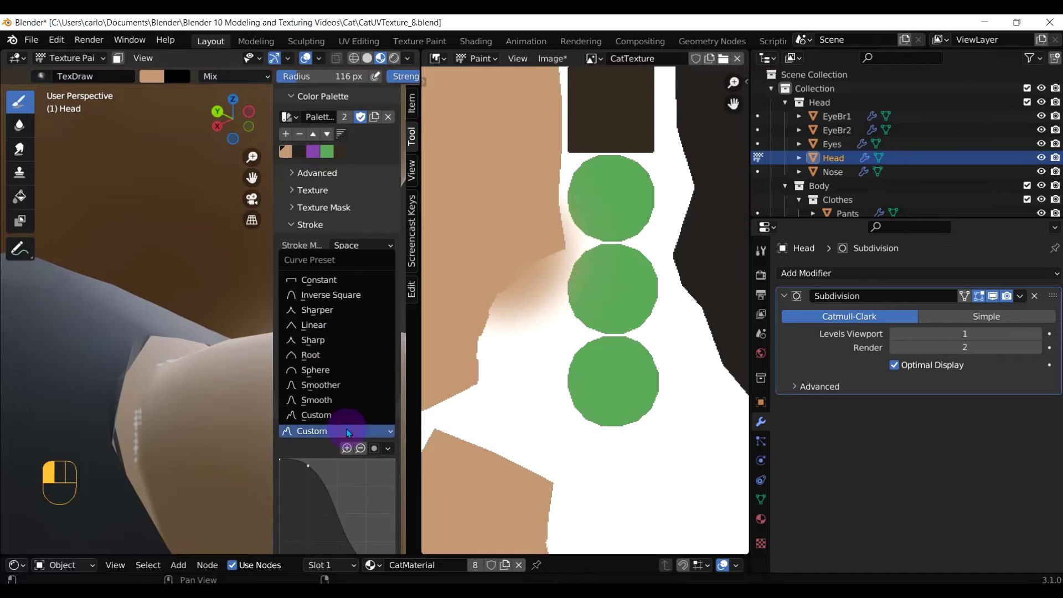
click(343, 280)
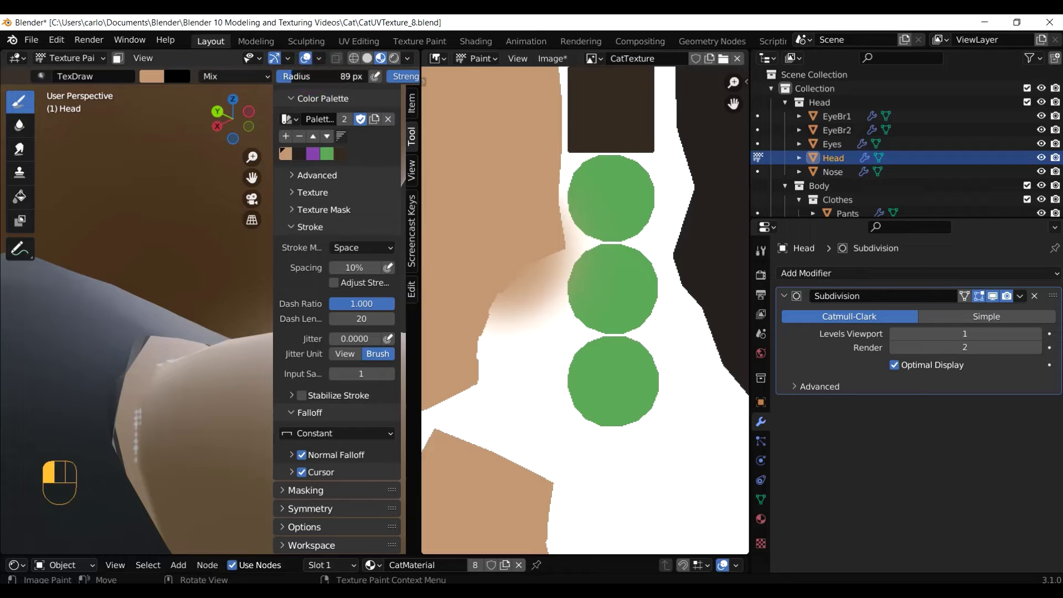
With the hard-edged tan brush at an 89 px radius, paint over the white gaps and edges of the large tan islands beside the green circles.
click(459, 256)
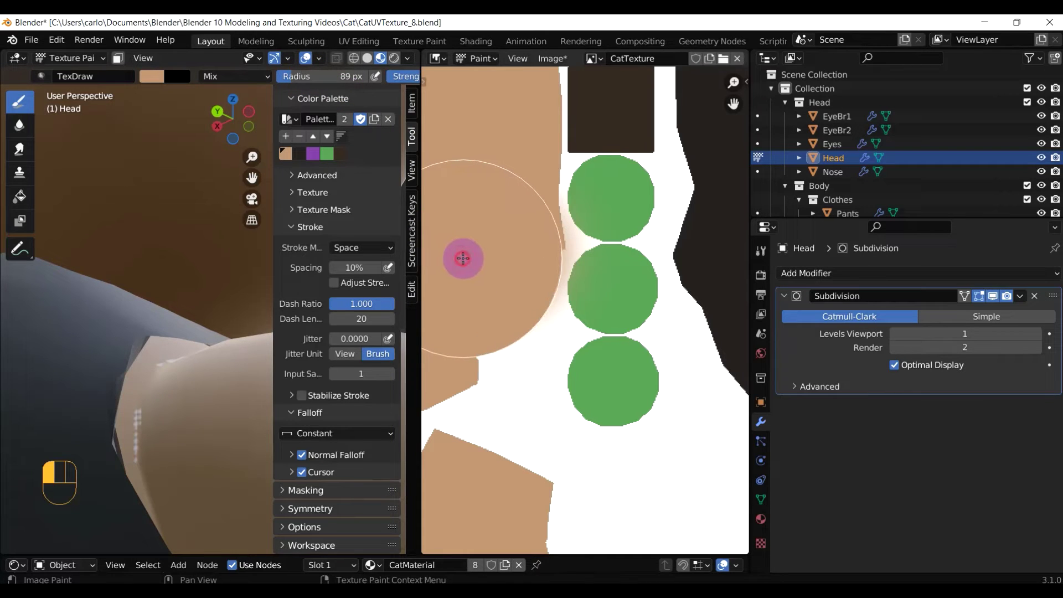
drag(463, 258, 452, 294)
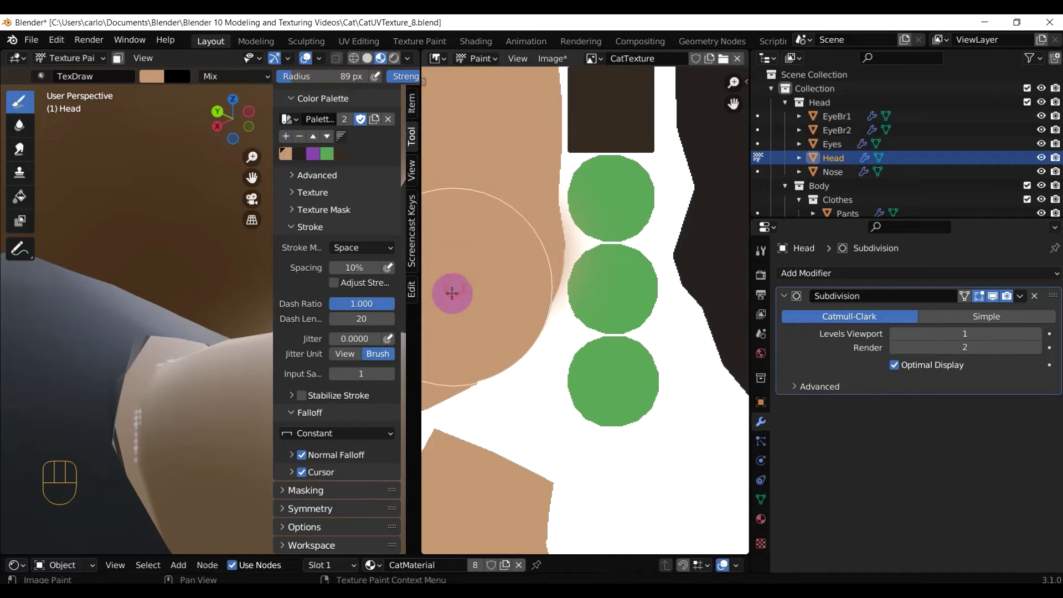
scroll(482, 325, down, 2)
scroll(498, 346, down, 2)
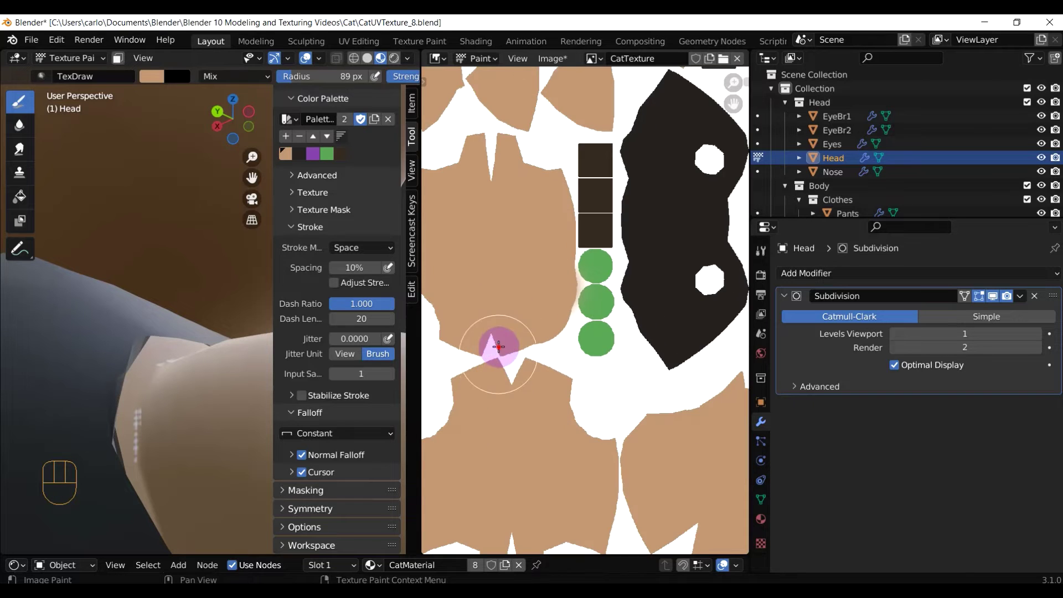
mouse_move(499, 346)
mouse_down()
mouse_move(472, 349)
mouse_move(493, 335)
mouse_move(550, 417)
mouse_move(552, 398)
mouse_move(579, 435)
mouse_move(536, 463)
mouse_move(495, 446)
mouse_move(481, 271)
mouse_move(491, 195)
mouse_move(510, 183)
mouse_up()
scroll(579, 434, down, 2)
scroll(500, 261, up, 1)
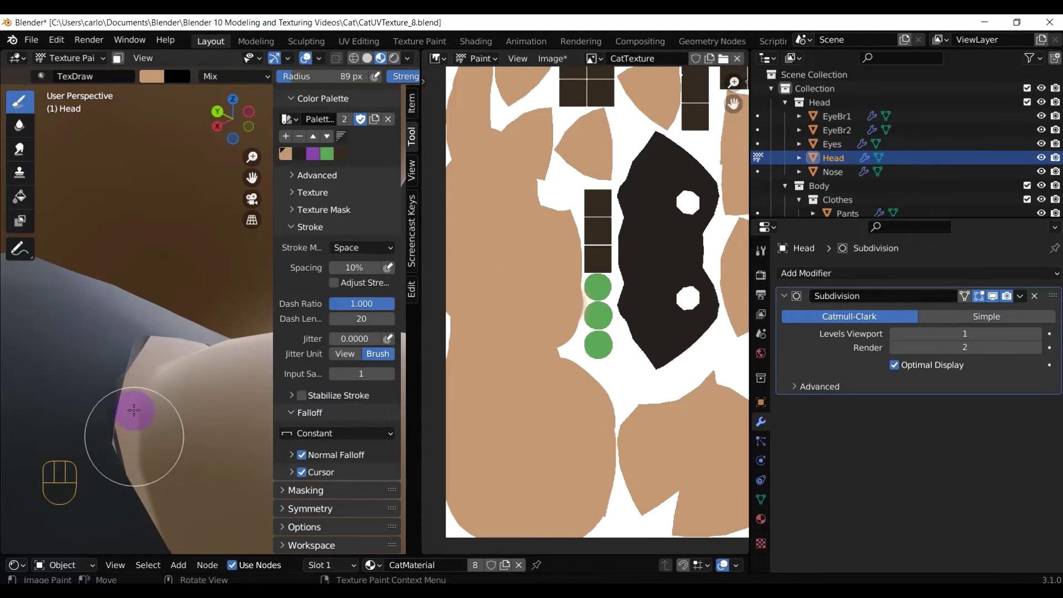
middle_drag(130, 407, 149, 391)
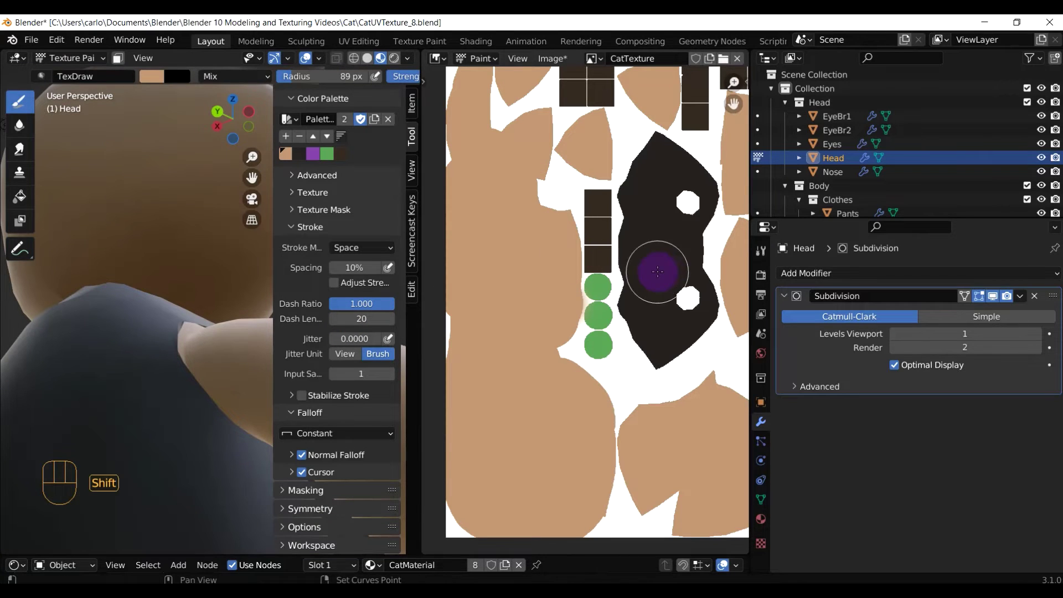
middle_drag(641, 260, 621, 443)
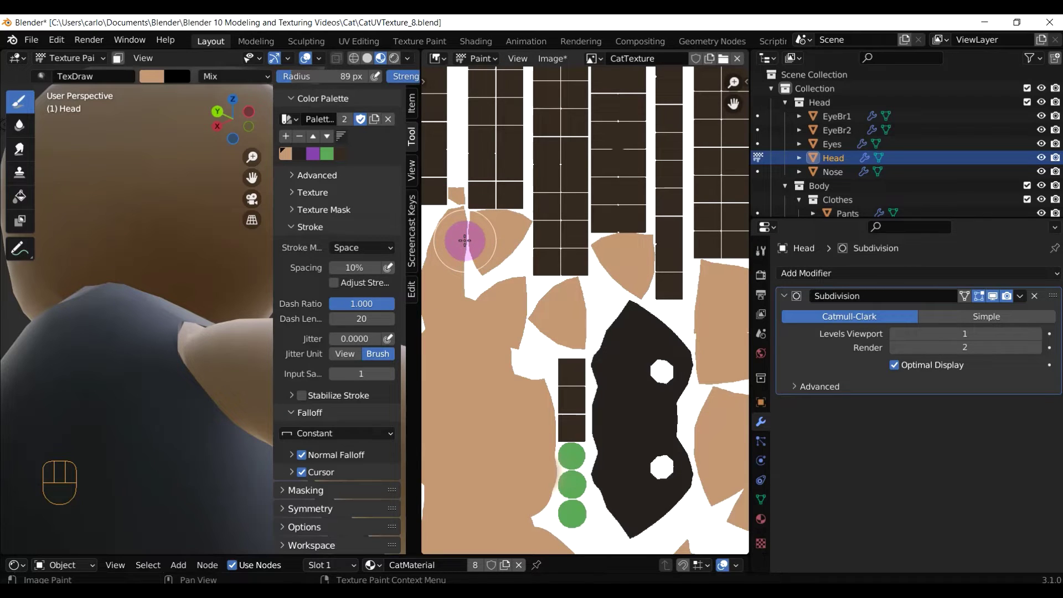
Paint tan across the gaps between the large islands, and extend the small square island's edges with the brush radius at 17 px.
mouse_move(468, 252)
mouse_down()
mouse_move(470, 301)
mouse_move(429, 321)
mouse_move(517, 327)
mouse_move(489, 356)
mouse_move(512, 368)
mouse_up()
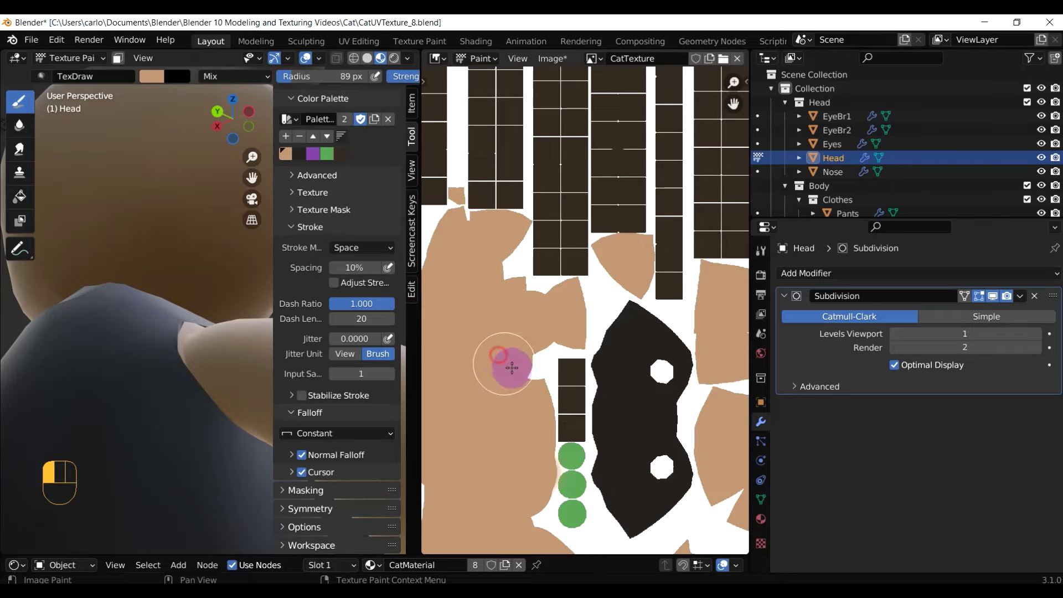
shift+middle_drag(518, 304, 586, 446)
scroll(534, 350, up, 3)
scroll(520, 368, up, 2)
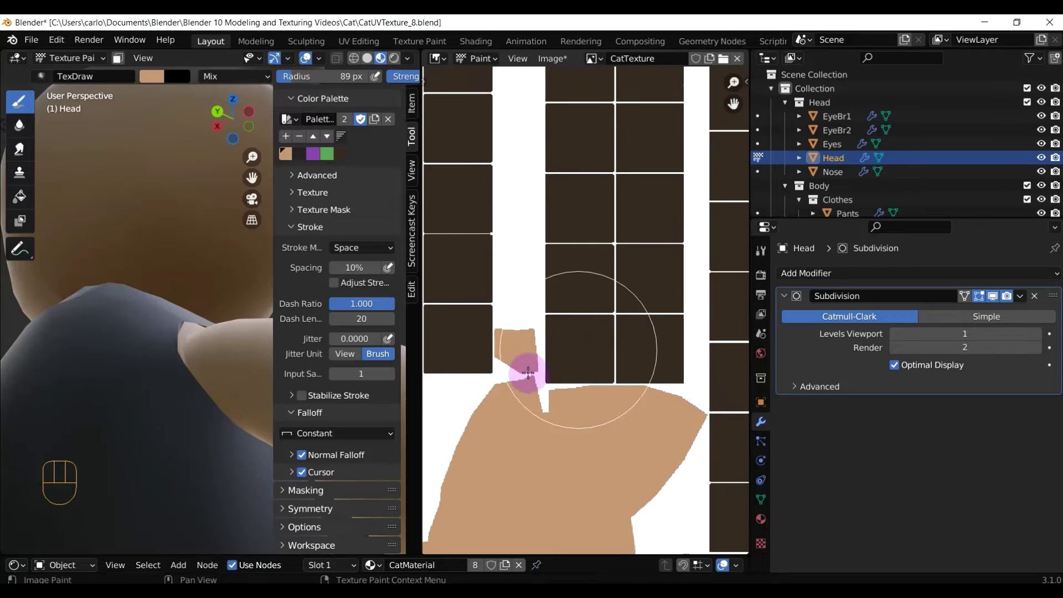
scroll(510, 293, up, 1)
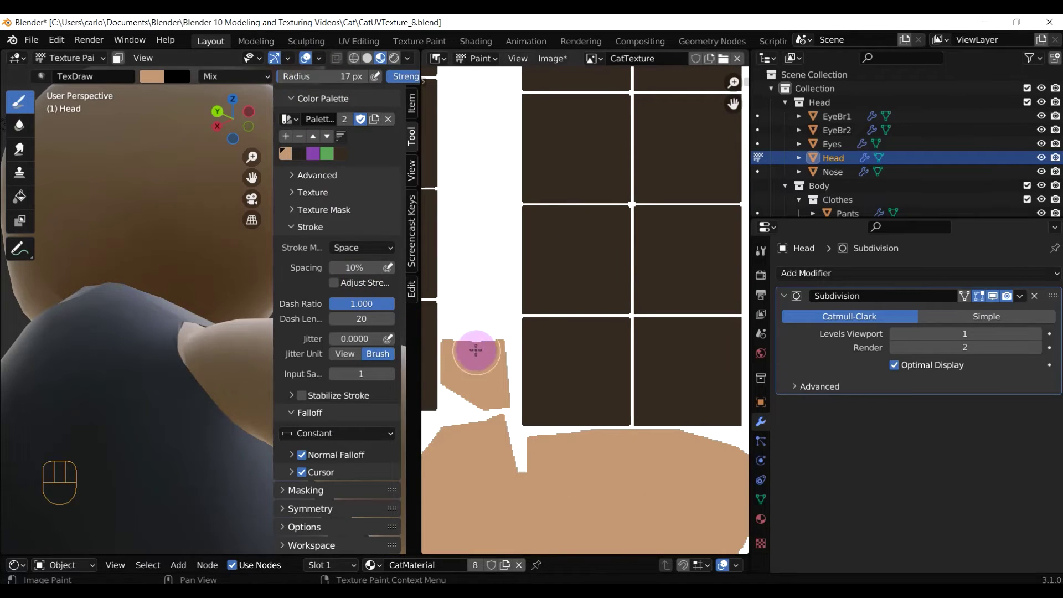
mouse_move(479, 342)
mouse_down()
mouse_move(478, 401)
mouse_move(461, 427)
mouse_move(509, 472)
mouse_move(506, 463)
mouse_up()
scroll(506, 463, down, 2)
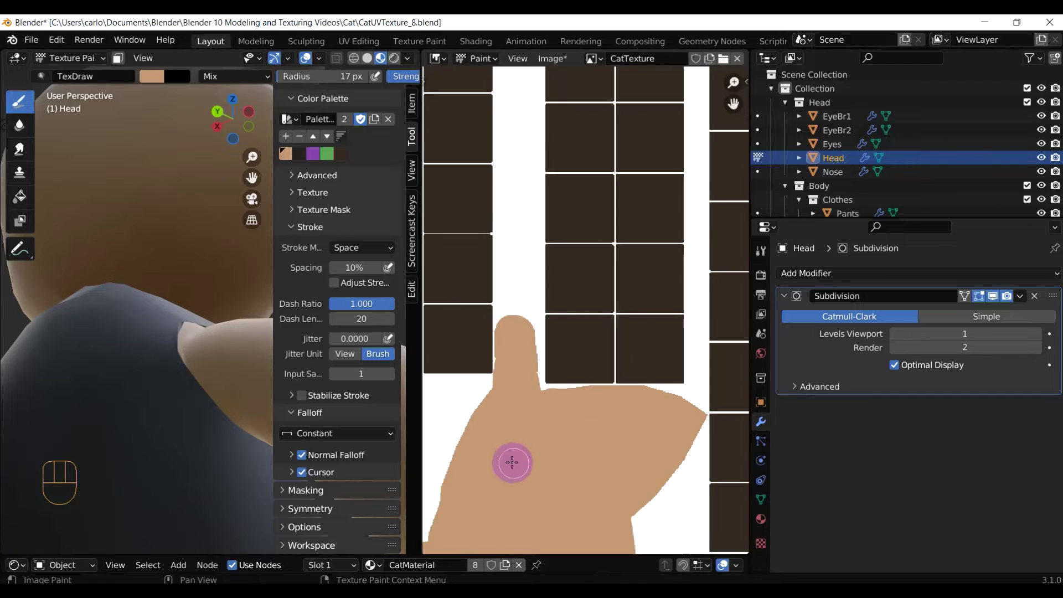
Paint tan past the outer edges of the large merged island, below the small square island and along the notches under the dark strips.
mouse_move(504, 404)
mouse_down()
mouse_move(439, 499)
mouse_move(445, 522)
mouse_up()
scroll(635, 427, down, 2)
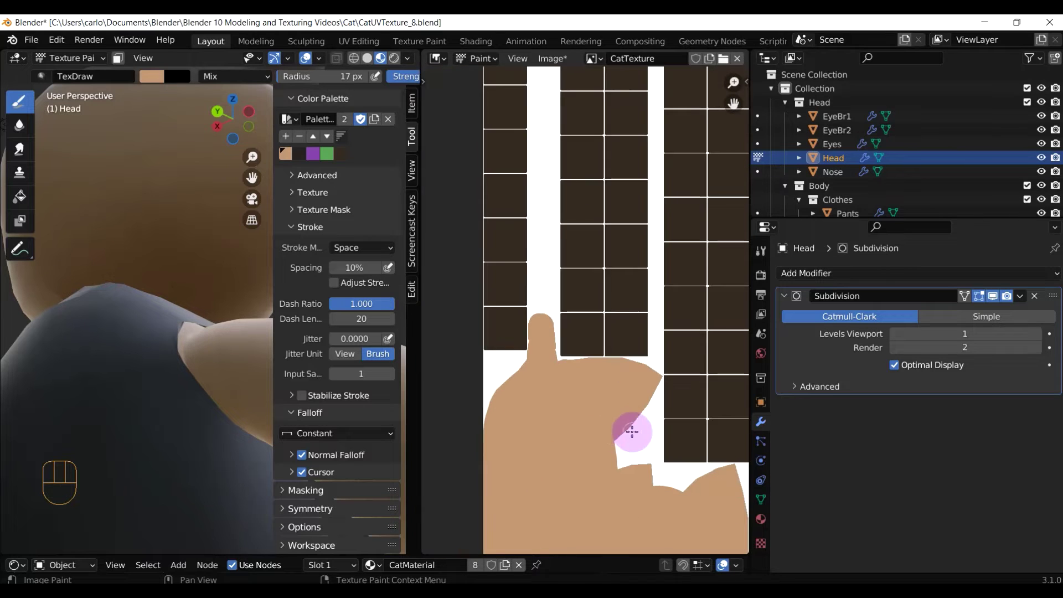
mouse_move(636, 427)
mouse_down()
mouse_move(629, 450)
mouse_move(641, 474)
mouse_move(628, 457)
mouse_move(655, 491)
mouse_move(705, 494)
mouse_up()
scroll(705, 493, down, 3)
scroll(231, 266, down, 3)
middle_drag(231, 266, 211, 280)
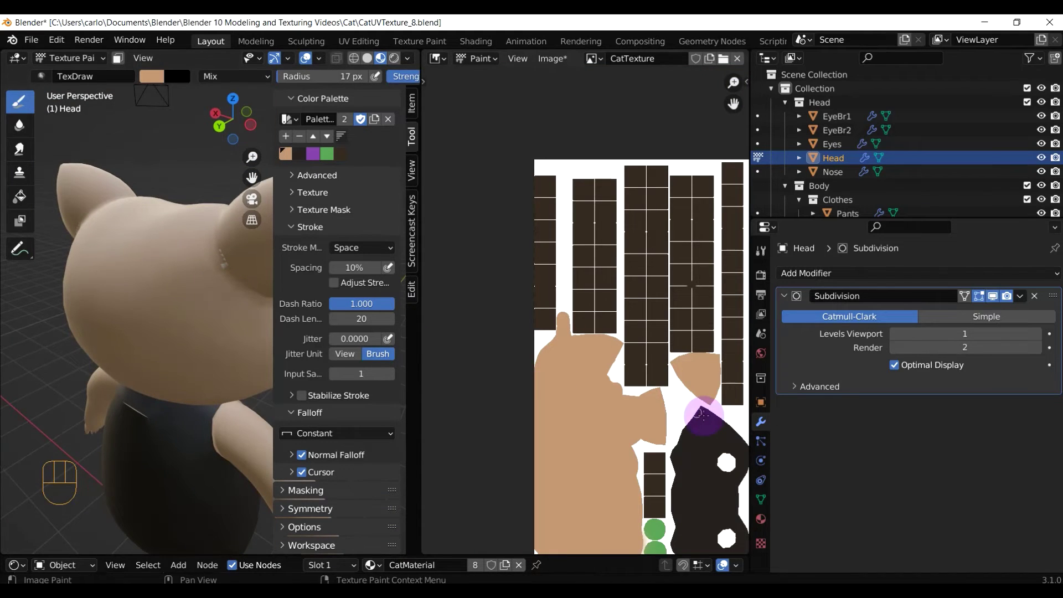
Extend the tan colour past the edges of the triangular island beneath the dark strips and along the neighbouring island's edge.
scroll(553, 387, up, 3)
scroll(571, 339, up, 3)
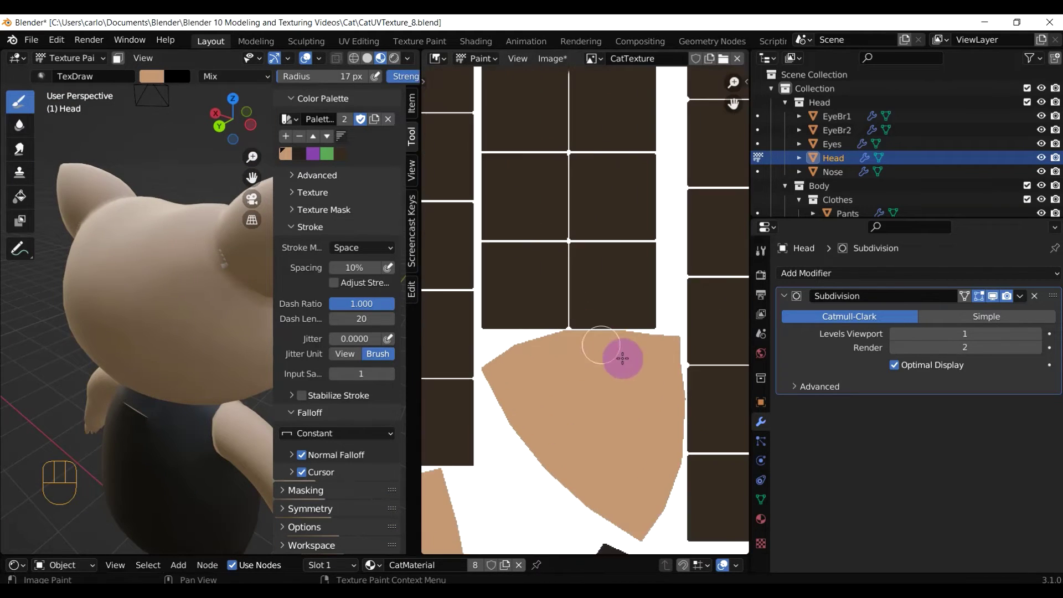
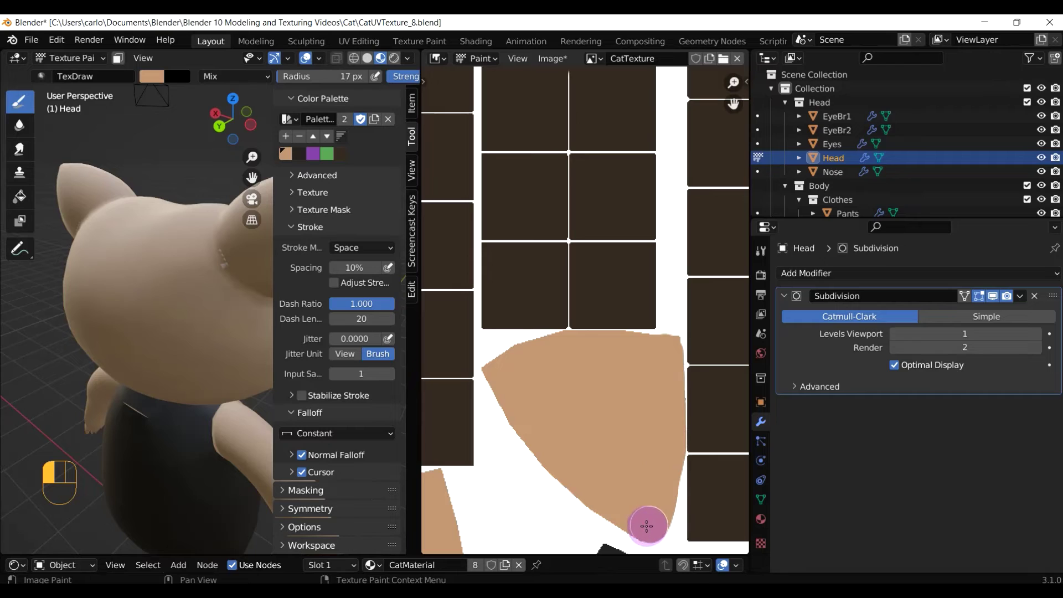
mouse_move(647, 526)
mouse_down()
mouse_move(593, 491)
mouse_move(505, 391)
mouse_up()
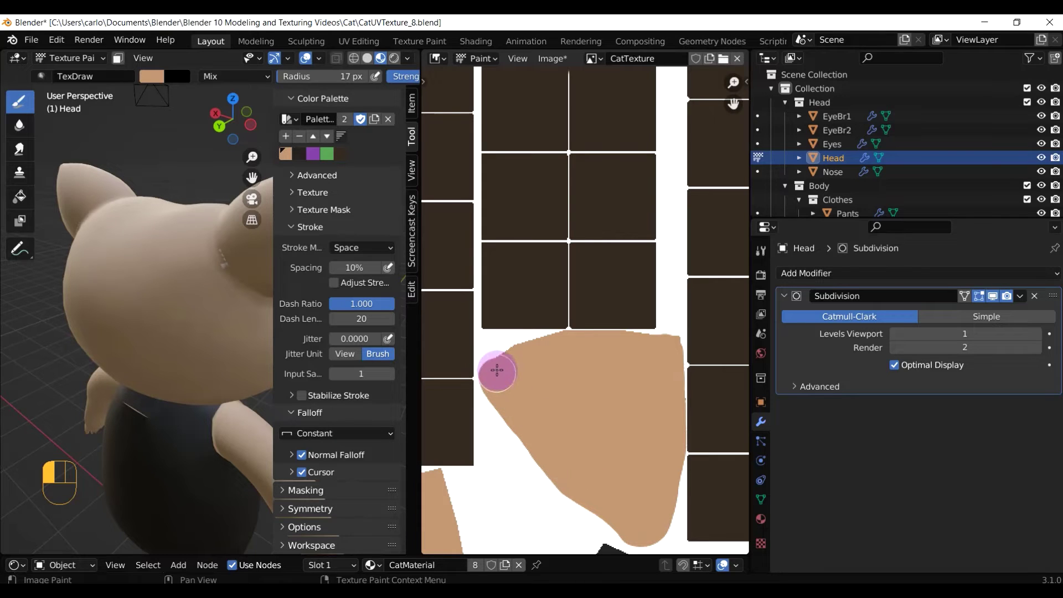
click(563, 349)
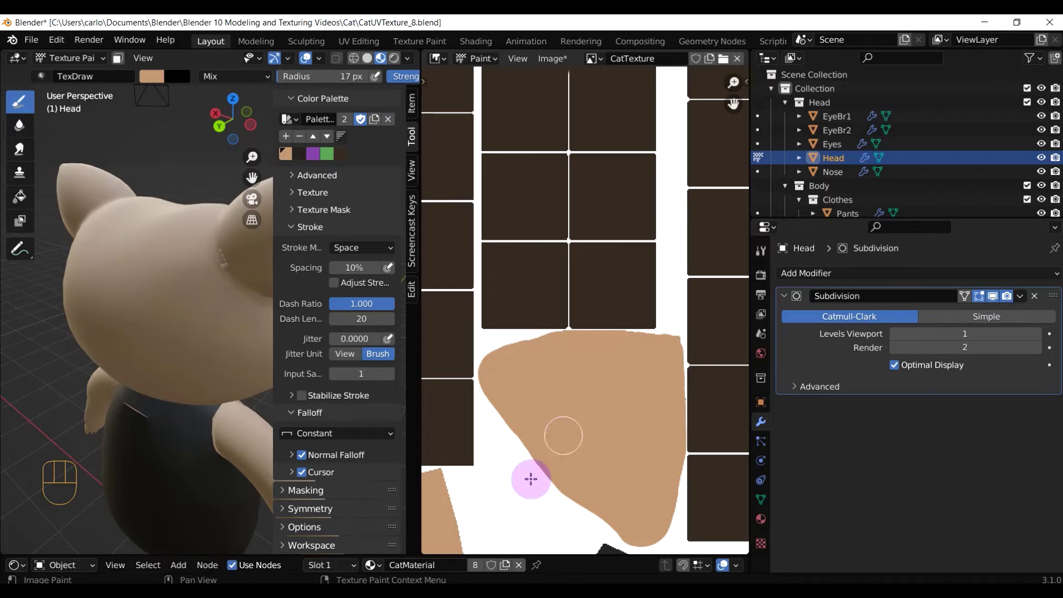
mouse_move(489, 491)
shift+middle_down()
mouse_move(590, 372)
mouse_move(625, 304)
shift+middle_up()
mouse_move(479, 350)
mouse_down()
mouse_move(536, 326)
mouse_move(565, 368)
mouse_move(590, 483)
mouse_move(520, 513)
mouse_move(443, 521)
mouse_move(536, 470)
mouse_up()
scroll(536, 469, down, 3)
Paint tan past the edges of the first E-shaped island beside the black vest shape and the large island beneath it.
mouse_move(636, 408)
shift+middle_down()
mouse_move(595, 362)
mouse_move(740, 261)
shift+middle_up()
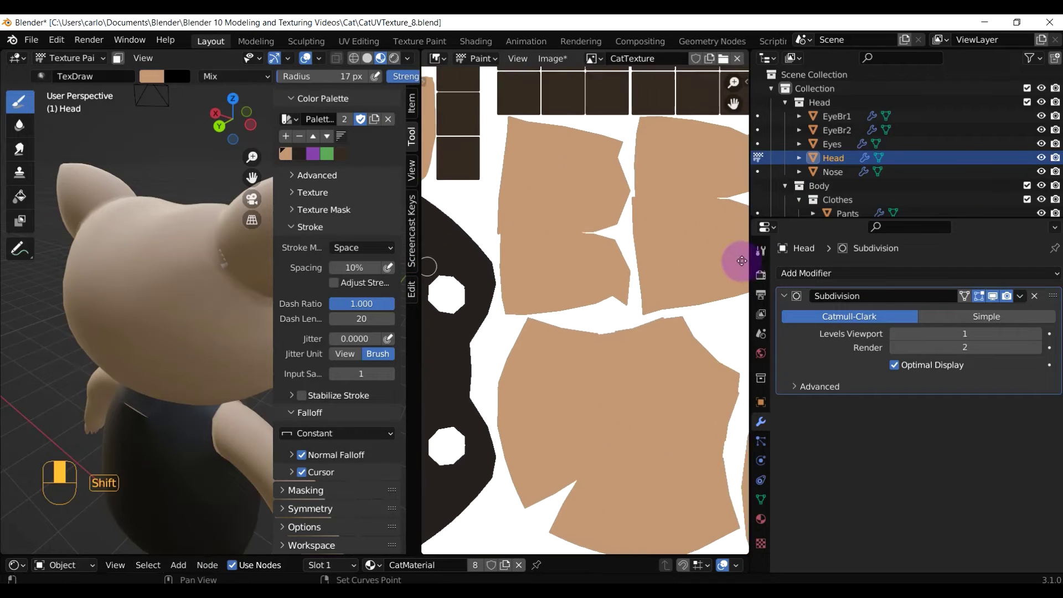
scroll(586, 271, down, 1)
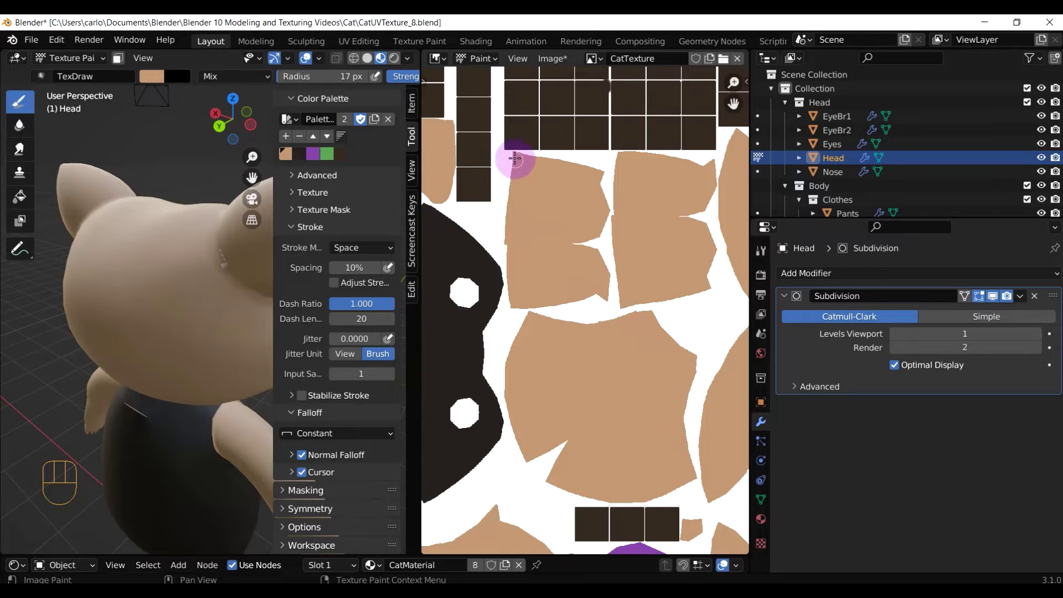
drag(515, 159, 510, 235)
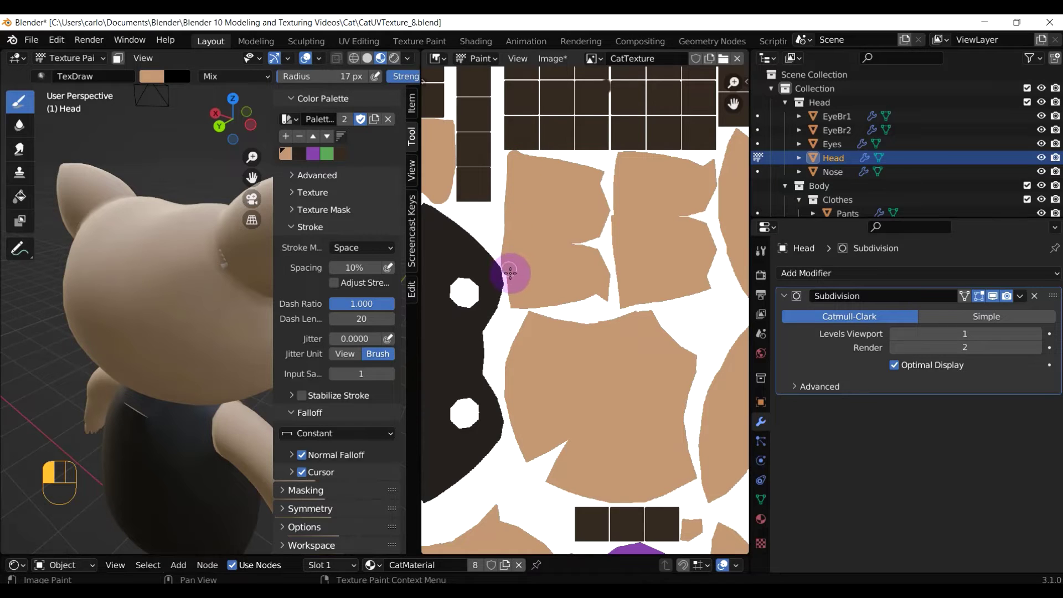
drag(521, 312, 505, 375)
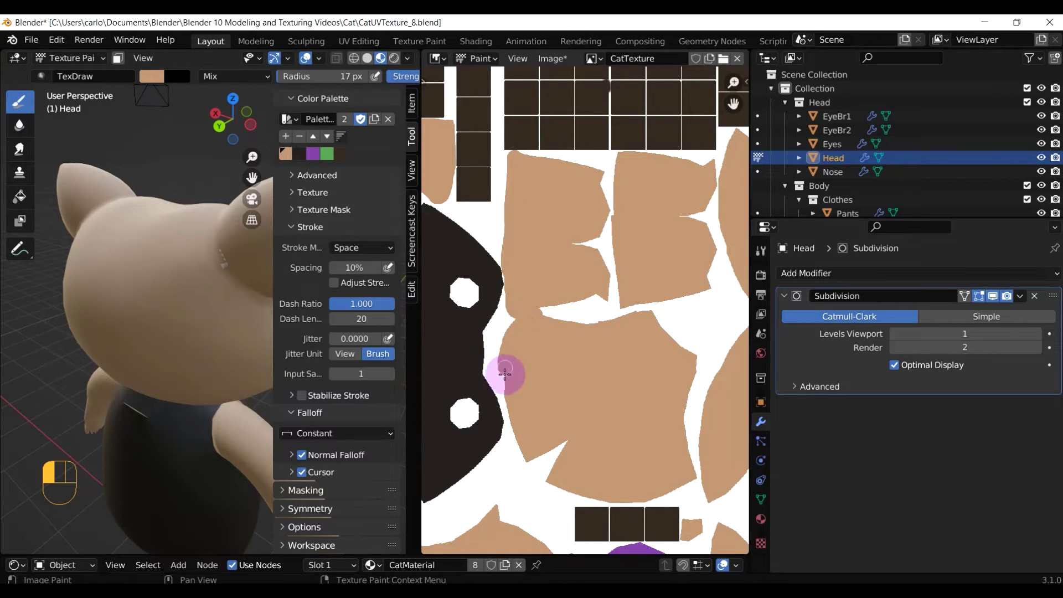
mouse_move(522, 447)
mouse_down()
mouse_move(550, 446)
mouse_move(547, 472)
mouse_move(659, 332)
mouse_move(576, 311)
mouse_move(546, 309)
mouse_move(669, 336)
mouse_move(692, 464)
mouse_up()
Paint tan over the borders of the two curved islands beside the dark grids, bridging the gap to the large island.
mouse_move(677, 292)
middle_down()
mouse_move(505, 304)
mouse_move(580, 340)
middle_up()
mouse_move(594, 331)
mouse_down()
mouse_move(527, 434)
mouse_move(533, 479)
mouse_up()
middle_drag(99, 232, 297, 244)
shift+middle_drag(178, 242, 102, 249)
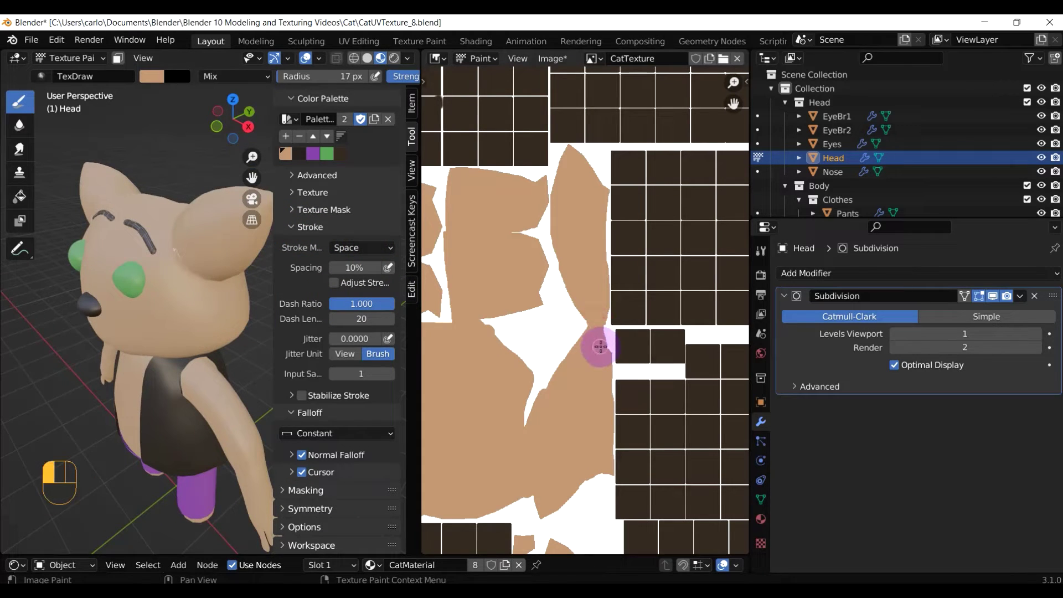
drag(605, 380, 568, 438)
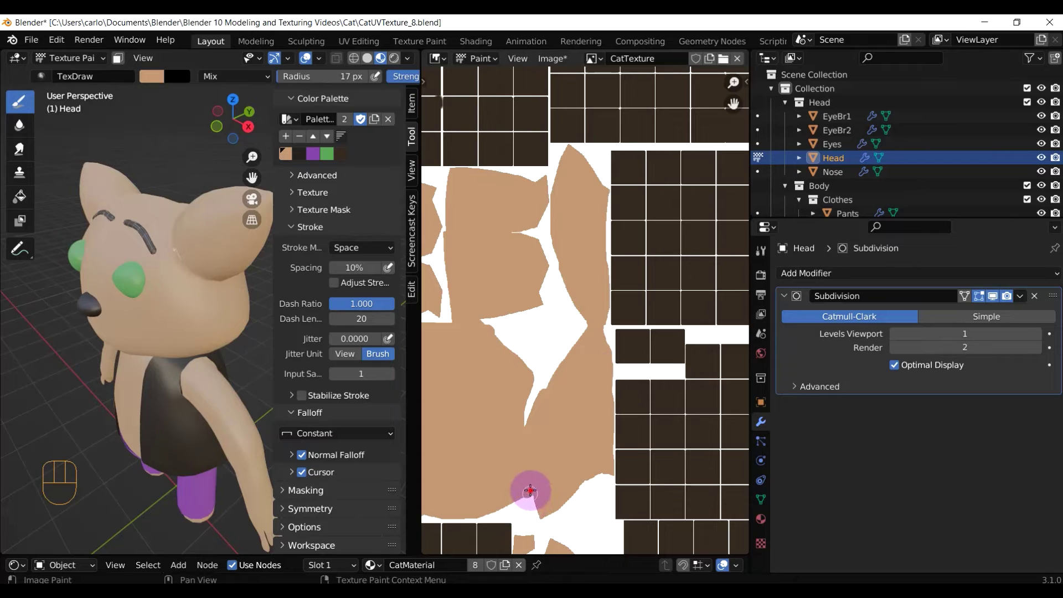
drag(530, 490, 560, 503)
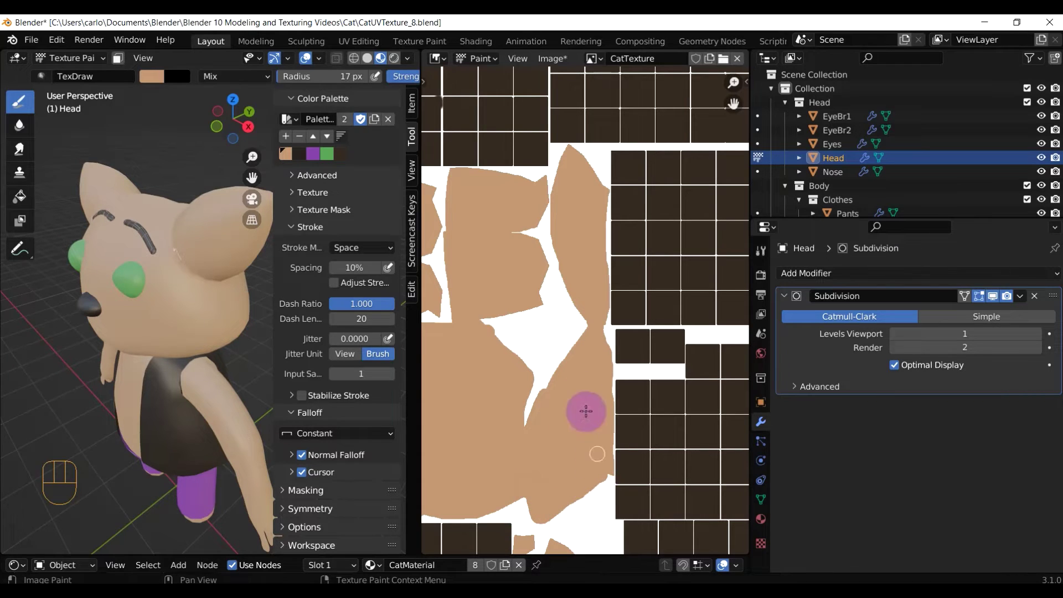
Fill the white gaps around the two E-shaped islands and next to the upper curved island with tan.
mouse_move(549, 209)
mouse_down()
mouse_move(523, 237)
mouse_move(541, 289)
mouse_move(475, 315)
mouse_move(541, 303)
mouse_move(563, 234)
mouse_move(579, 325)
mouse_move(572, 165)
mouse_move(551, 199)
mouse_move(499, 174)
mouse_move(450, 190)
mouse_move(457, 315)
mouse_up()
middle_drag(481, 304, 581, 344)
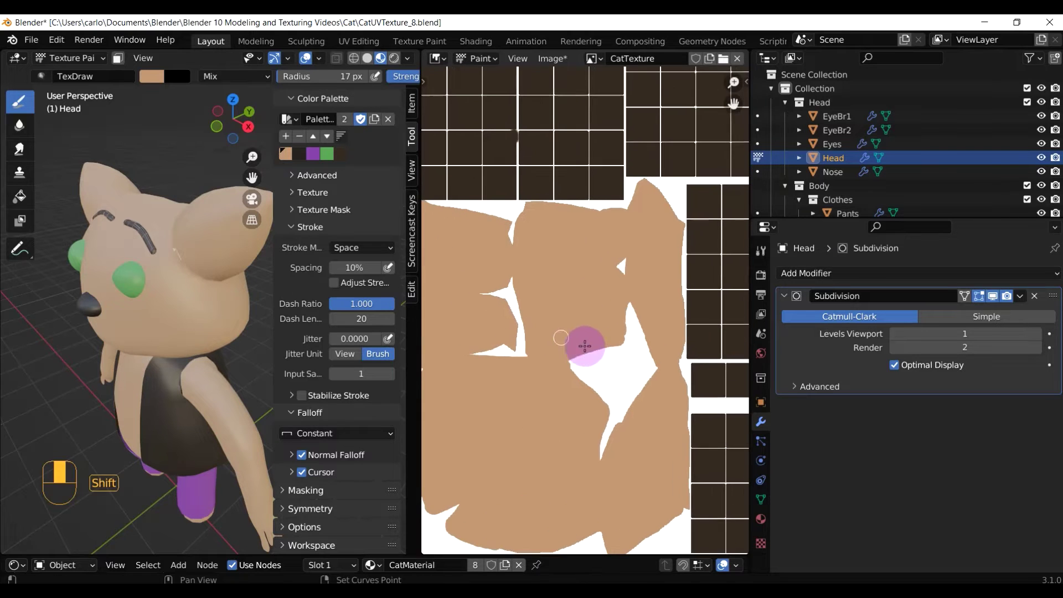
mouse_move(507, 288)
mouse_down()
mouse_move(525, 338)
mouse_move(510, 349)
mouse_move(517, 225)
mouse_move(466, 210)
mouse_up()
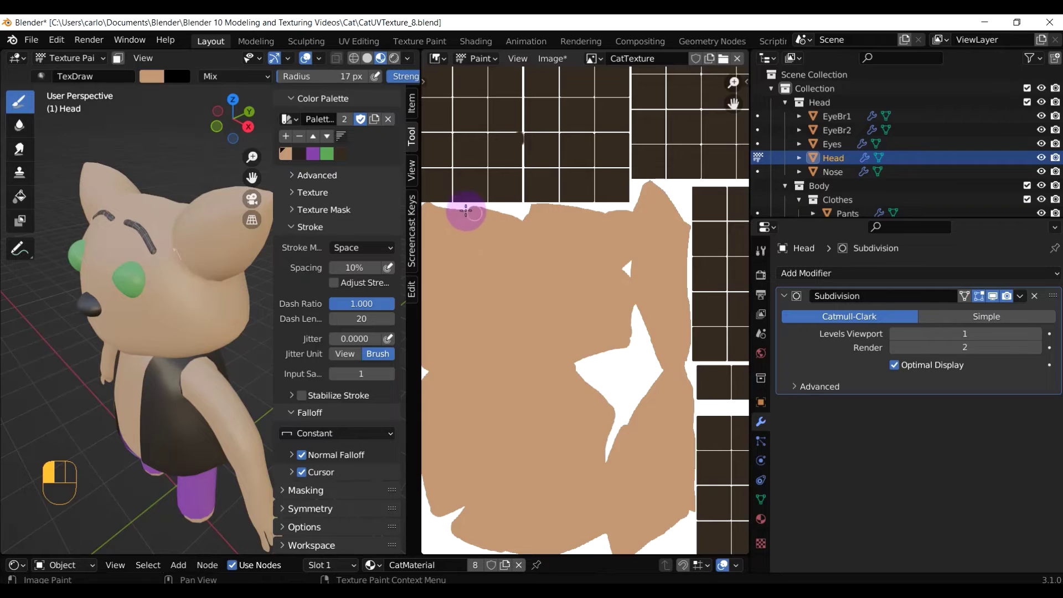
mouse_move(633, 265)
mouse_down()
mouse_move(608, 278)
mouse_move(631, 279)
mouse_up()
shift+middle_drag(630, 282, 549, 249)
drag(560, 272, 573, 353)
Paint tan around the small island beside the row of three dark squares and down the adjoining island's edge.
shift+middle_drag(569, 405, 558, 187)
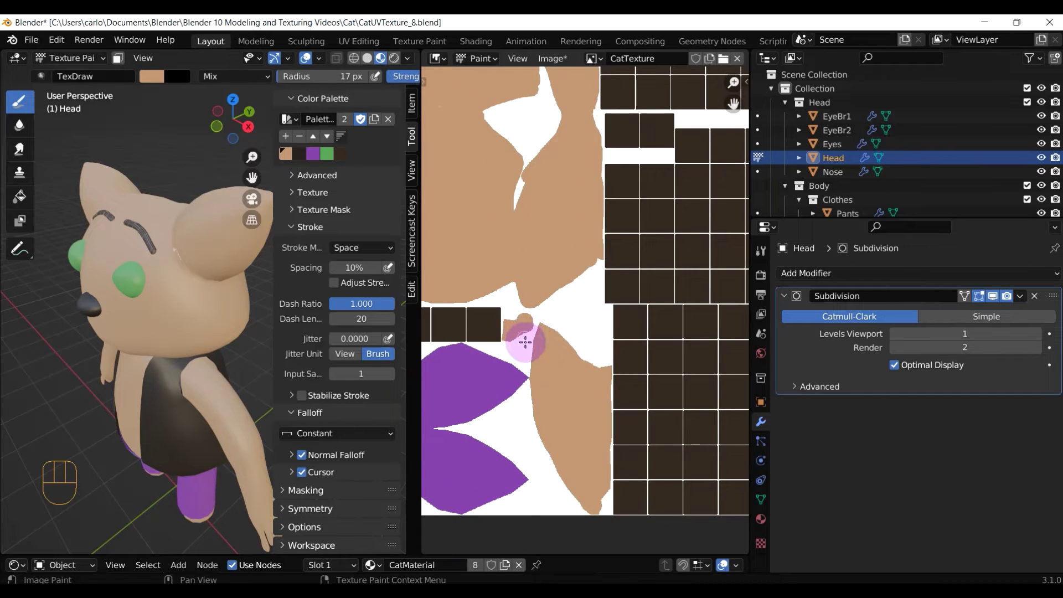
scroll(525, 344, up, 5)
shift+middle_drag(524, 349, 607, 307)
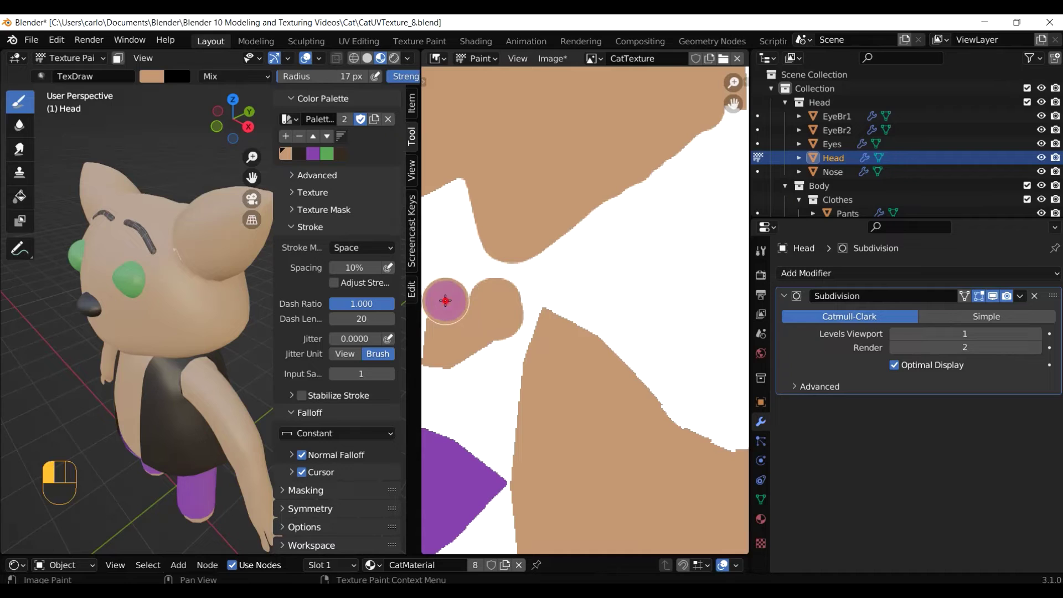
mouse_move(444, 311)
mouse_down()
mouse_move(443, 349)
mouse_move(539, 338)
mouse_move(522, 439)
mouse_move(530, 459)
mouse_up()
shift+middle_drag(560, 467, 587, 263)
drag(550, 284, 557, 385)
key(ctrl+z)
mouse_move(552, 299)
mouse_down()
mouse_move(572, 444)
mouse_move(600, 482)
mouse_up()
key(ctrl+z)
Extend the tan colour past both sides and the upper edge of the long tapered island between the purple shape and dark grid.
mouse_move(587, 414)
shift+middle_down()
mouse_move(564, 229)
mouse_move(522, 209)
shift+middle_up()
mouse_move(522, 209)
mouse_down()
mouse_move(636, 455)
mouse_move(672, 465)
mouse_move(694, 395)
mouse_up()
middle_drag(700, 390, 605, 430)
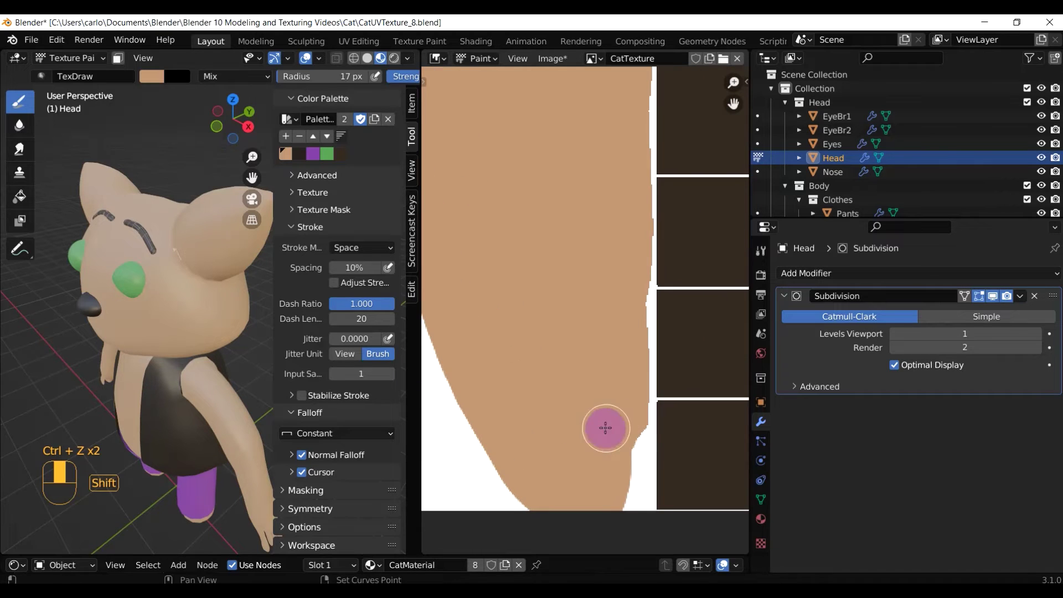
drag(621, 280, 629, 441)
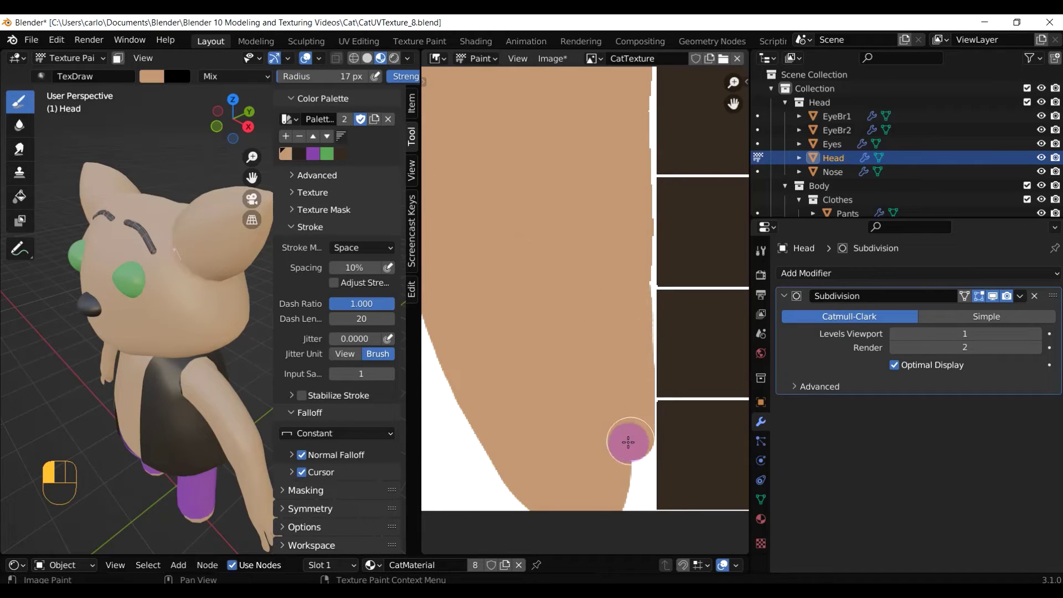
middle_drag(620, 285, 590, 422)
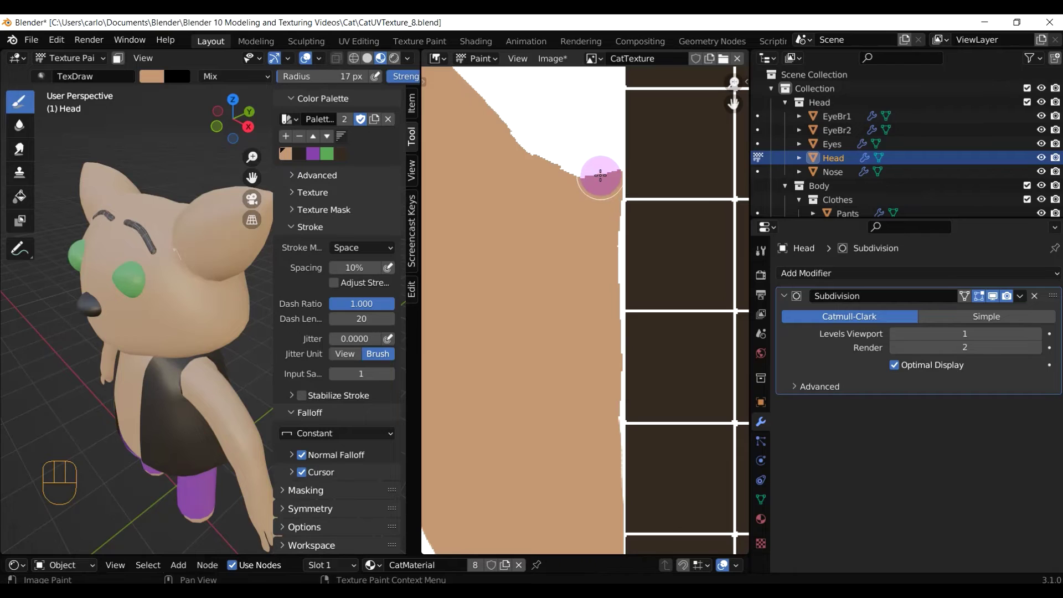
drag(600, 176, 475, 112)
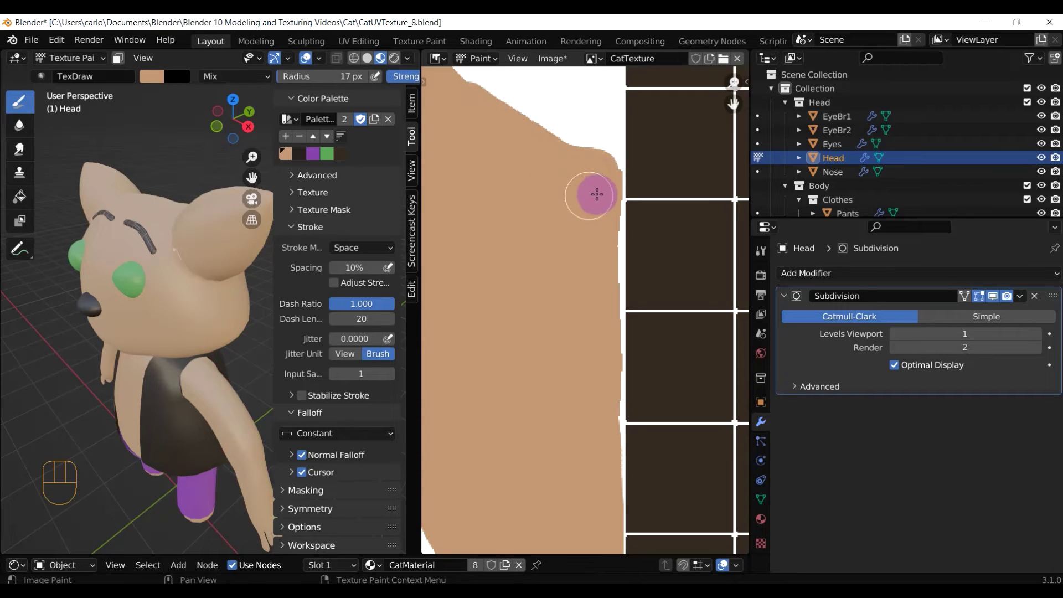
drag(595, 206, 599, 409)
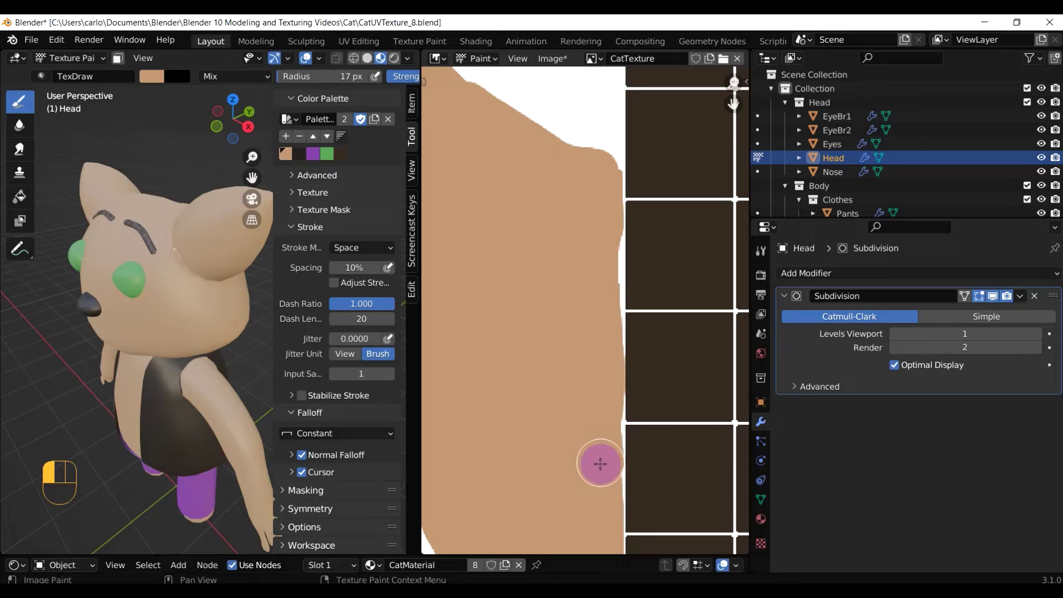
Paint tan past the outline of the large island on the side facing the purple pants shape.
scroll(555, 345, down, 3)
shift+middle_drag(462, 333, 464, 334)
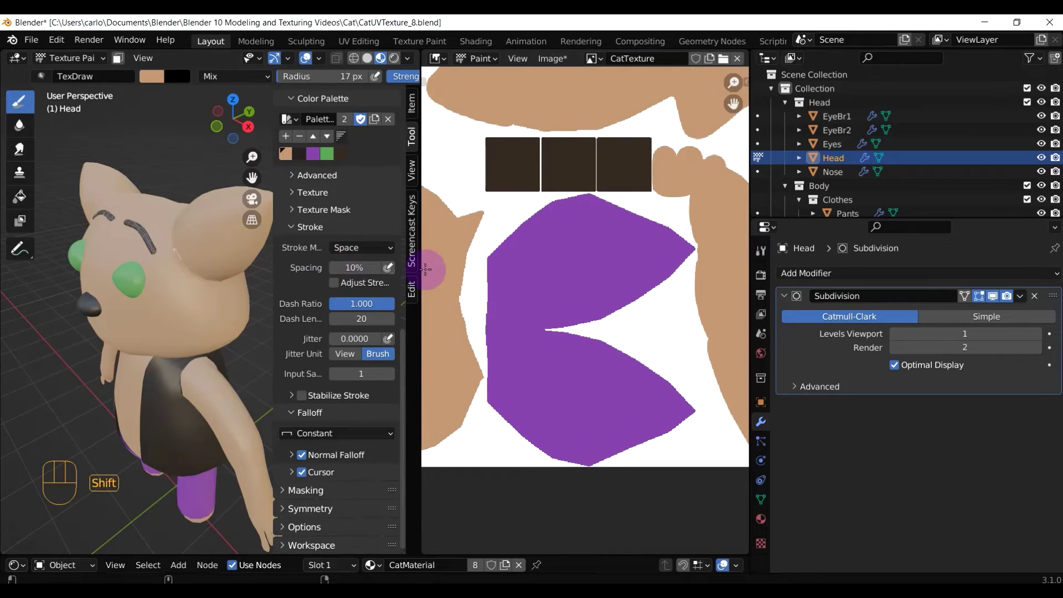
shift+middle_drag(435, 273, 534, 275)
scroll(534, 275, up, 1)
mouse_move(442, 106)
mouse_down()
mouse_move(565, 201)
mouse_move(567, 408)
mouse_move(549, 474)
mouse_move(470, 493)
mouse_move(500, 496)
mouse_up()
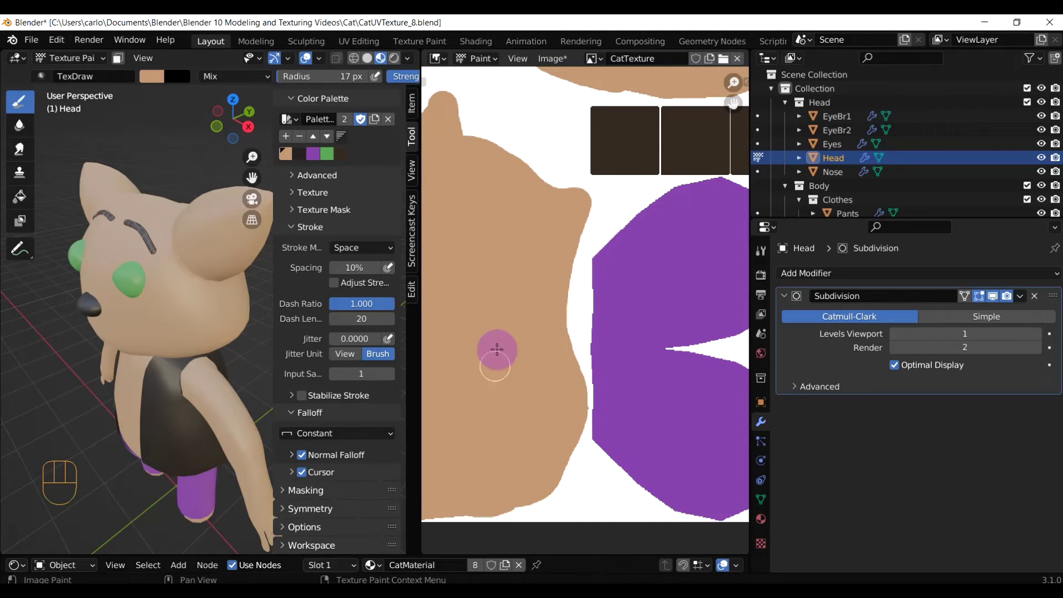
Paint tan along the opposite edge of that island and the facing edge of the rounded island next to it.
scroll(512, 323, down, 3)
middle_drag(171, 275, 348, 269)
middle_drag(619, 282, 732, 287)
mouse_move(626, 224)
mouse_down()
mouse_move(505, 282)
mouse_move(532, 373)
mouse_move(581, 364)
mouse_move(572, 406)
mouse_move(581, 403)
mouse_up()
drag(517, 281, 474, 303)
Inspect the cat's face and cover the remaining lower edge of the rounded tan island with tan.
scroll(190, 323, down, 5)
mouse_move(171, 287)
middle_down()
mouse_move(135, 146)
mouse_move(168, 198)
mouse_move(43, 316)
mouse_move(330, 305)
mouse_move(331, 316)
middle_up()
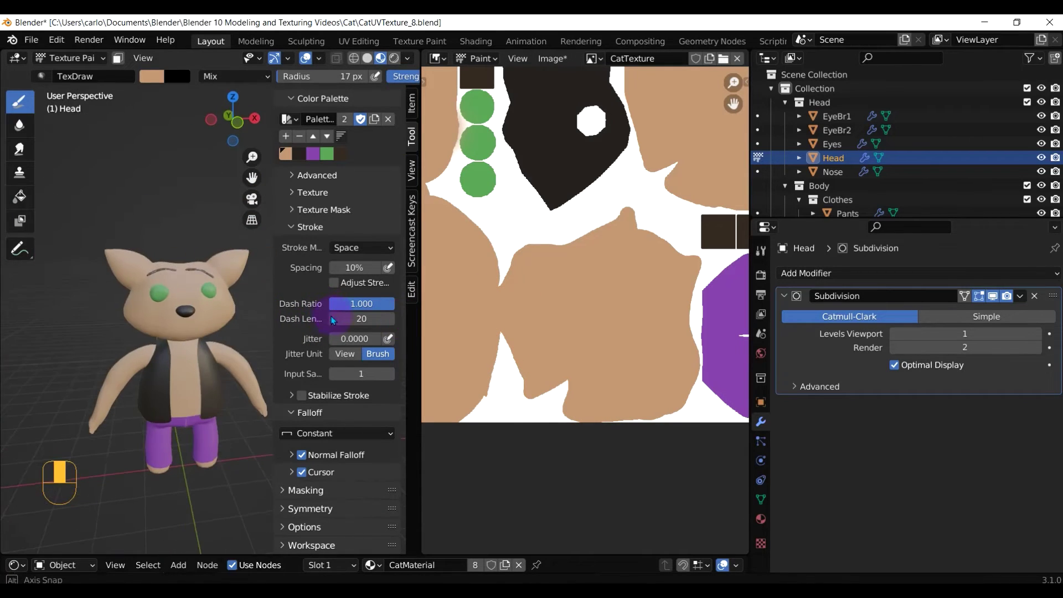
scroll(226, 265, up, 6)
middle_drag(232, 233, 178, 197)
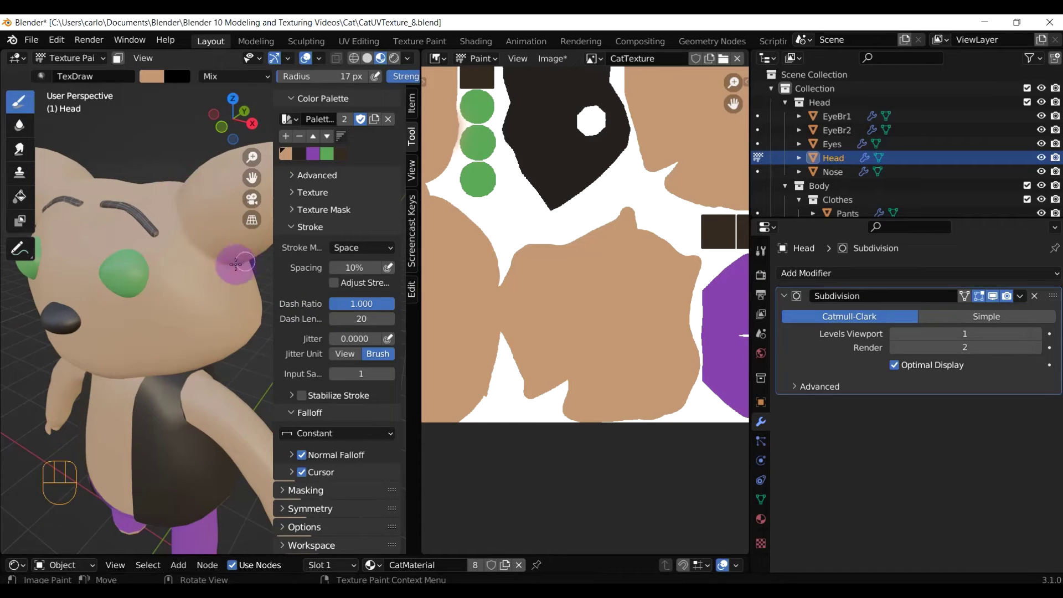
mouse_move(499, 335)
mouse_down()
mouse_move(485, 390)
mouse_move(458, 415)
mouse_move(477, 394)
mouse_up()
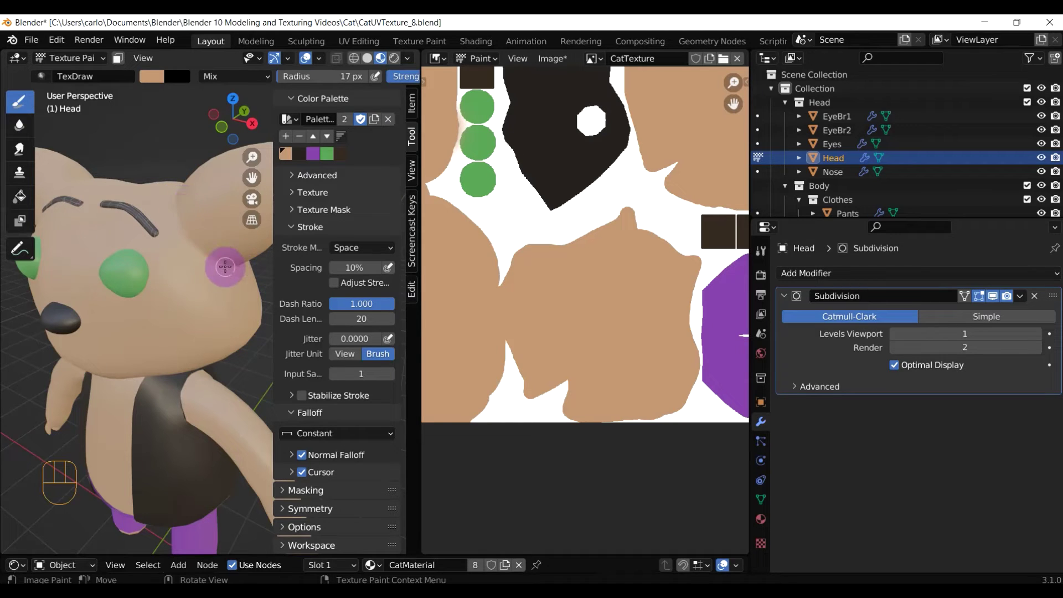
Examine the cat's head, torso and pants seams for leftover streaks, and compare them with the purple islands on the texture image.
middle_drag(225, 267, 214, 248)
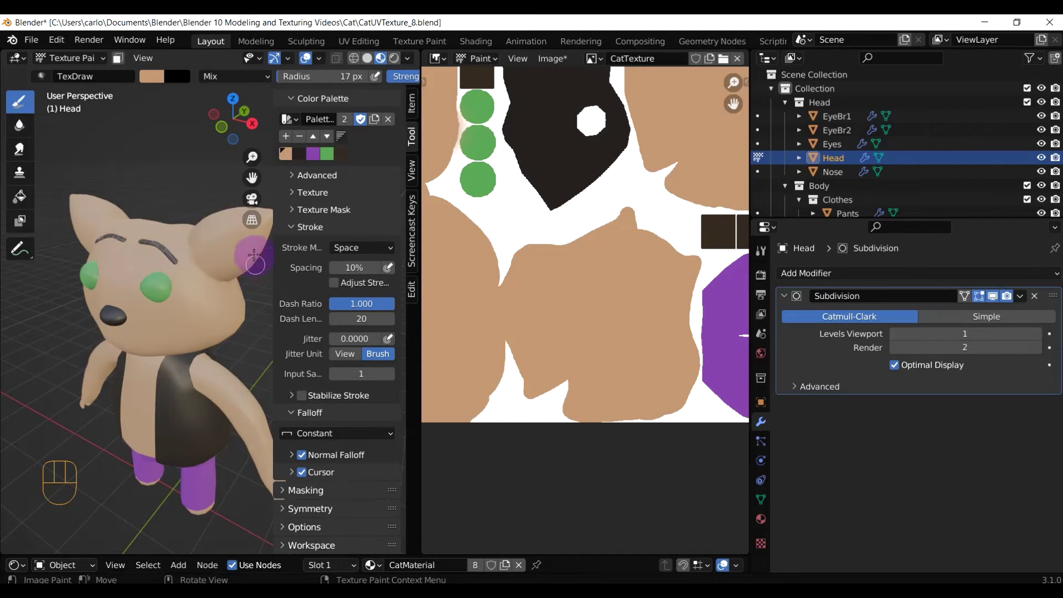
middle_drag(216, 304, 201, 266)
scroll(201, 266, up, 3)
middle_drag(576, 188, 528, 306)
scroll(173, 360, down, 4)
middle_drag(173, 361, 162, 327)
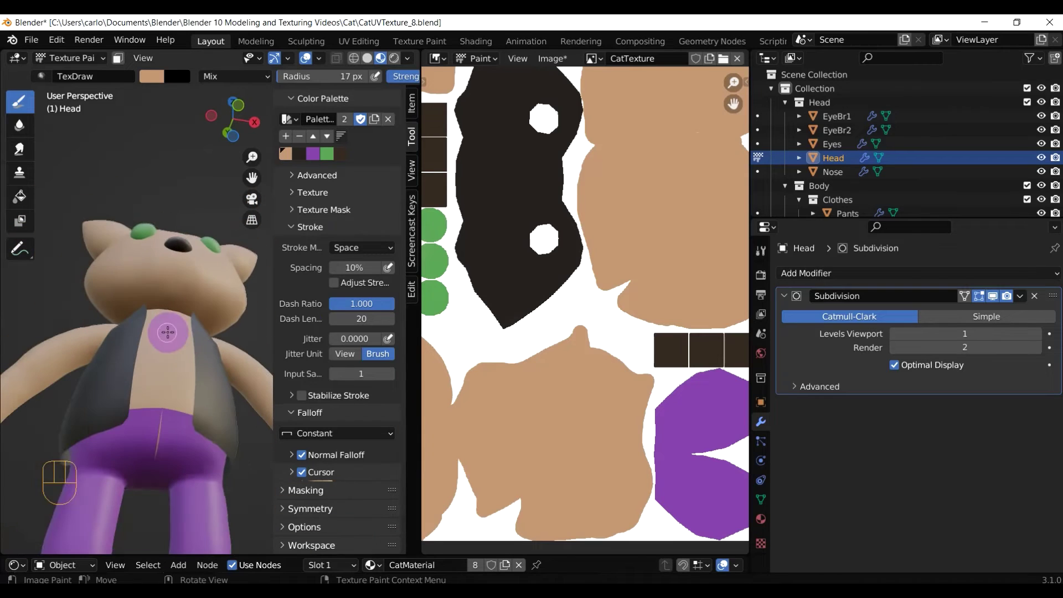
middle_drag(162, 363, 200, 331)
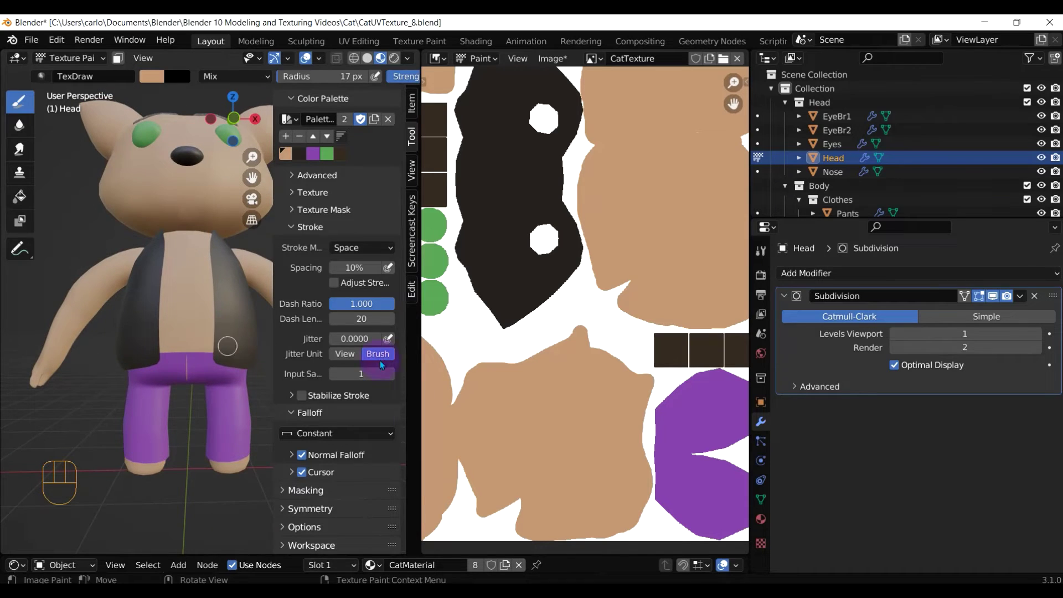
shift+middle_drag(703, 407, 622, 388)
scroll(148, 337, up, 3)
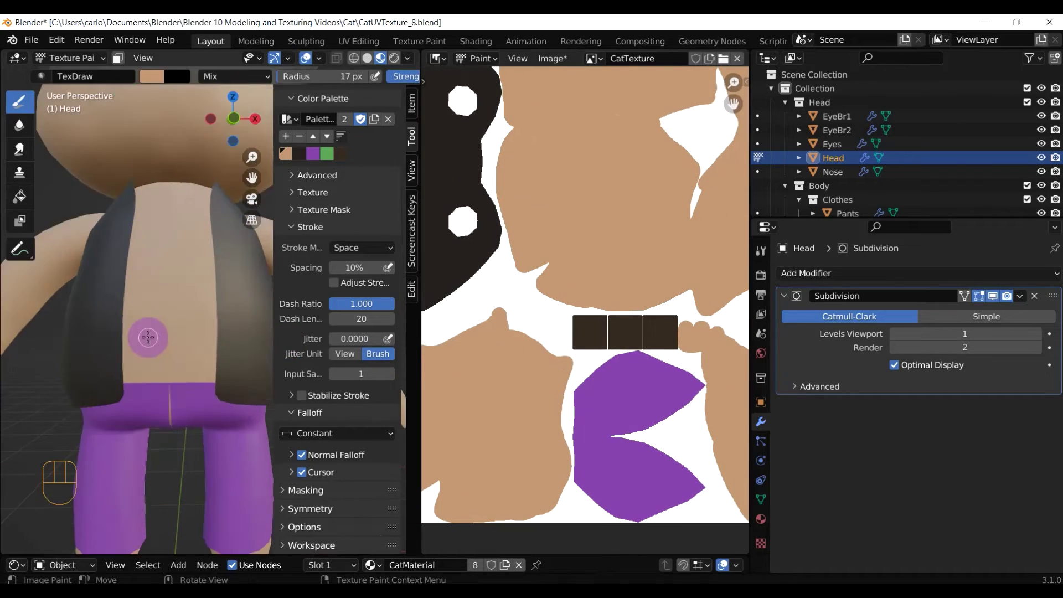
Leave texture painting on the head, select the pants and open them in Edit Mode.
key(Tab)
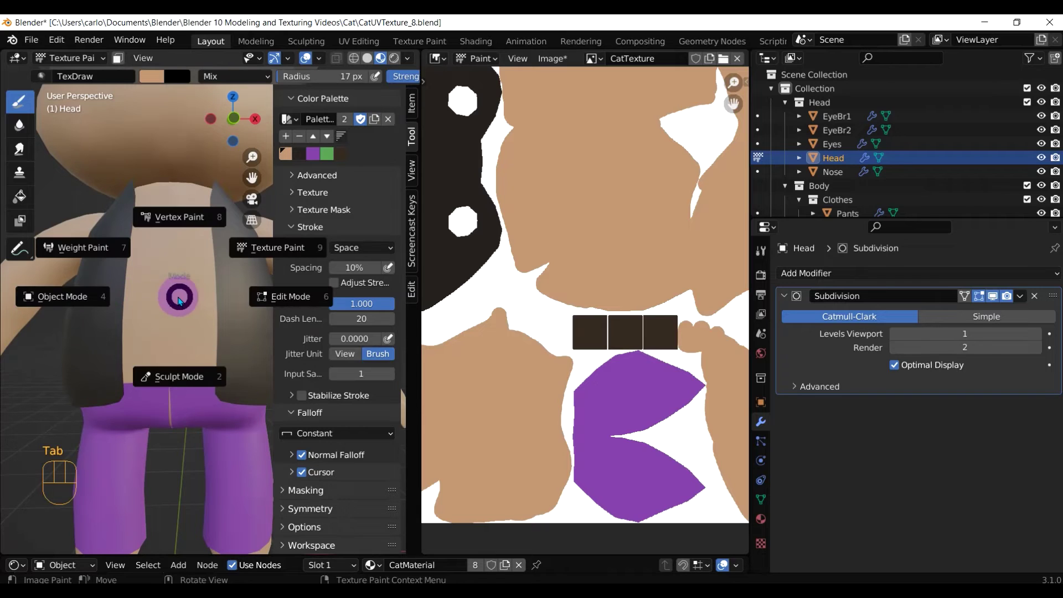
click(101, 297)
click(197, 400)
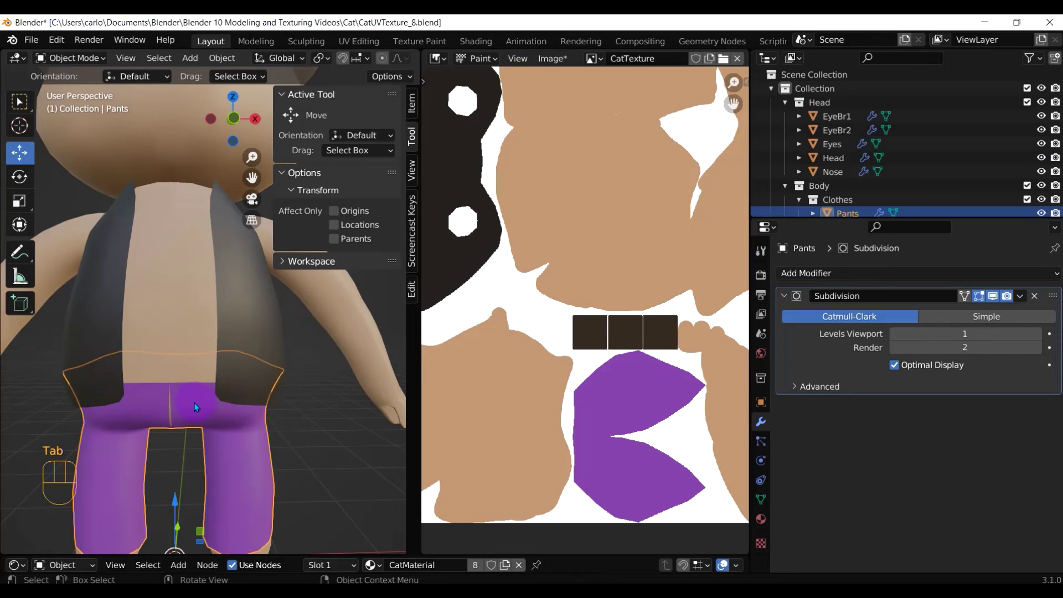
key(Tab)
click(297, 402)
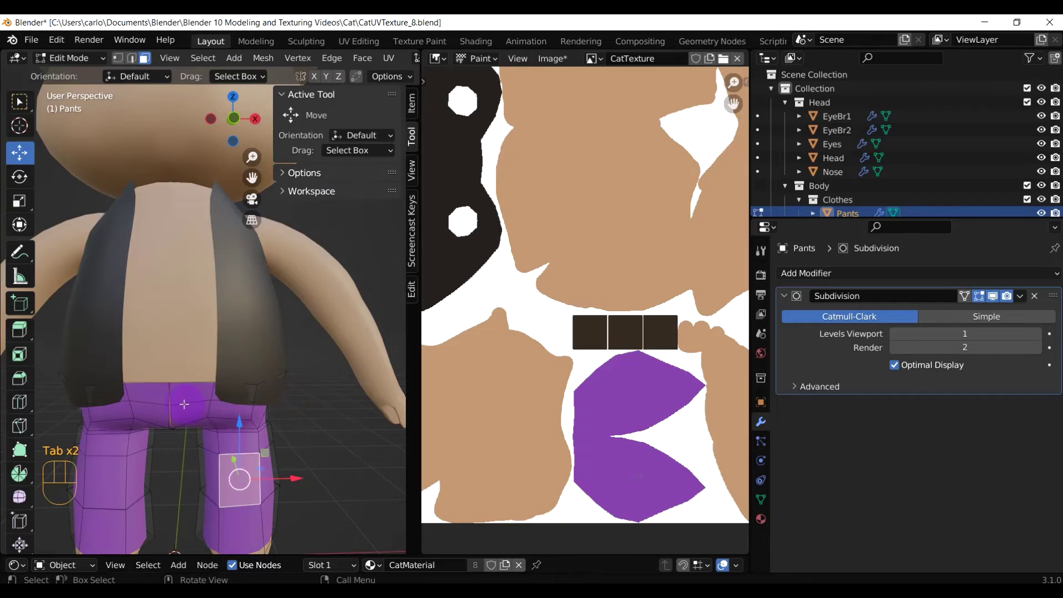
Close the narrow gap down the front centre of the pants by filling faces between its edges.
scroll(171, 404, up, 4)
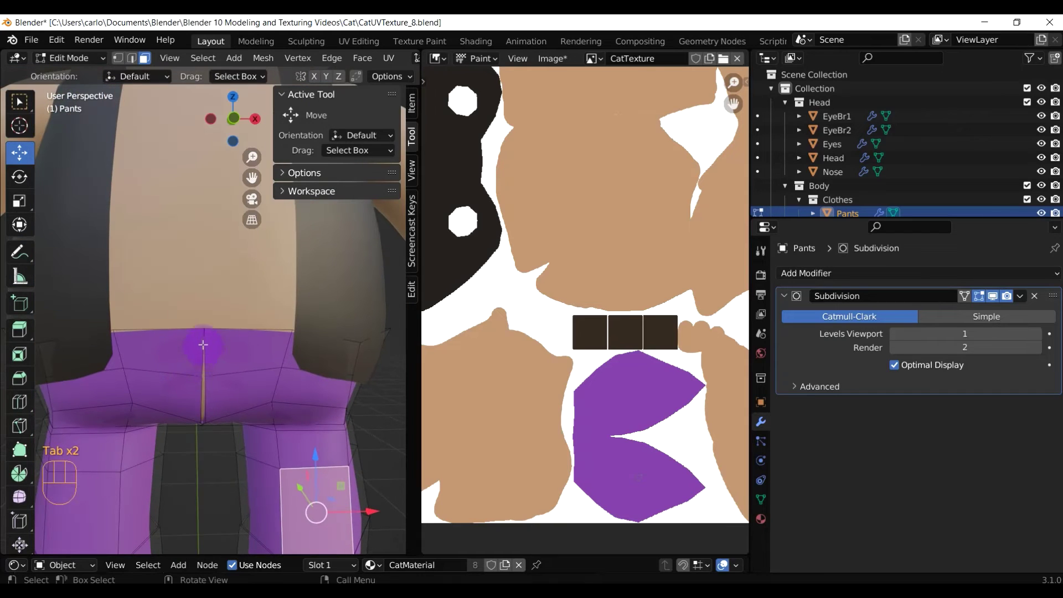
click(131, 61)
click(205, 357)
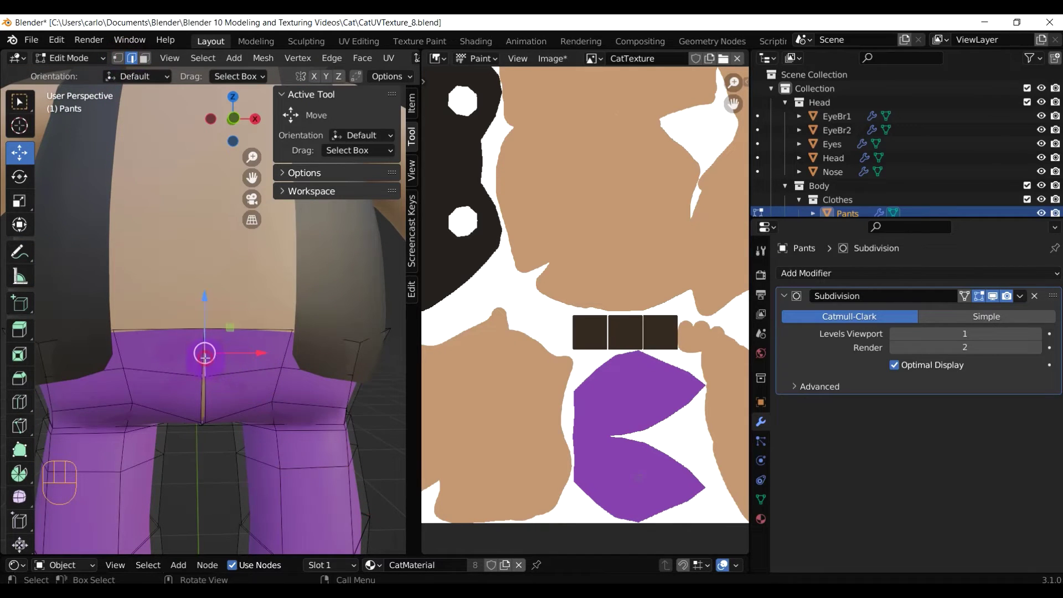
key(shift)
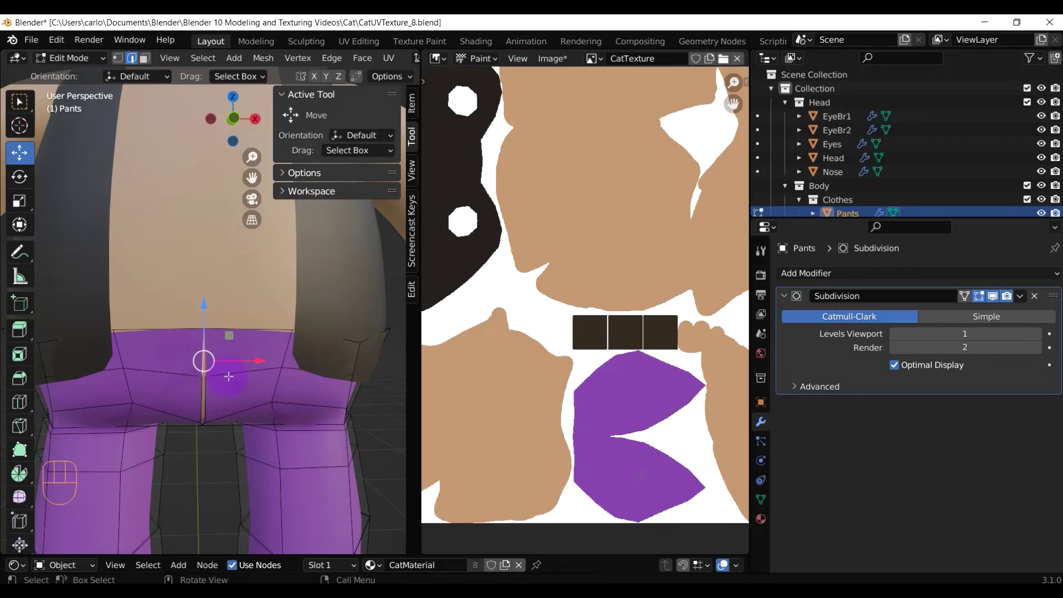
key(f)
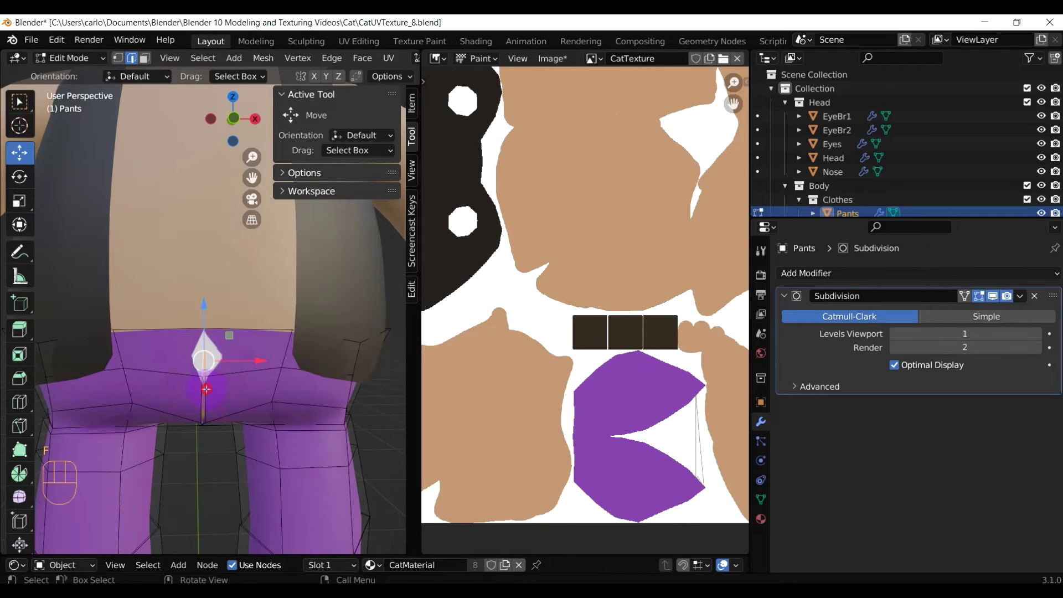
click(206, 390)
key(f)
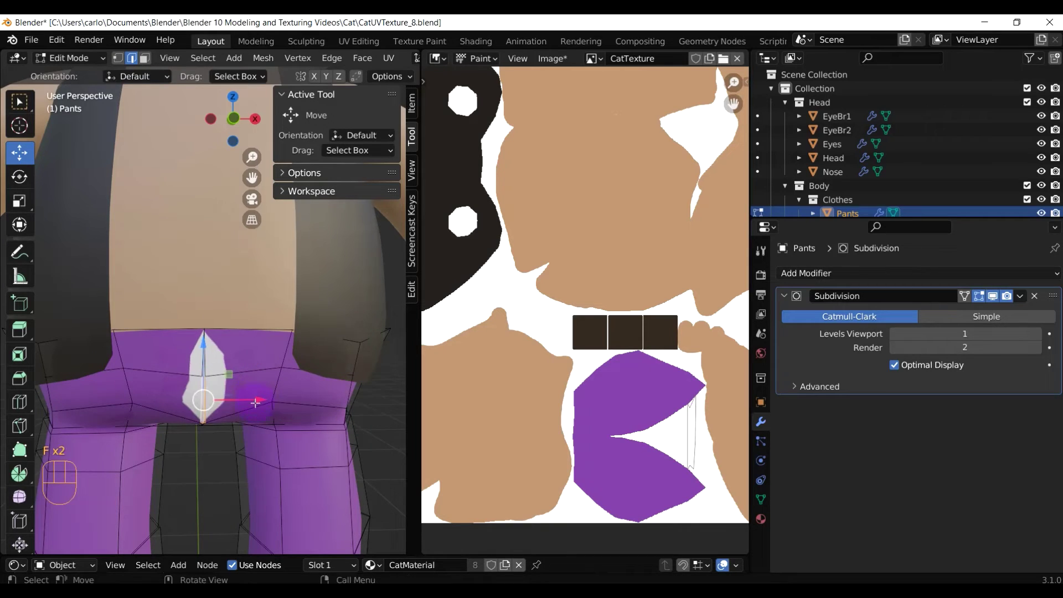
middle_drag(256, 394, 228, 348)
click(196, 288)
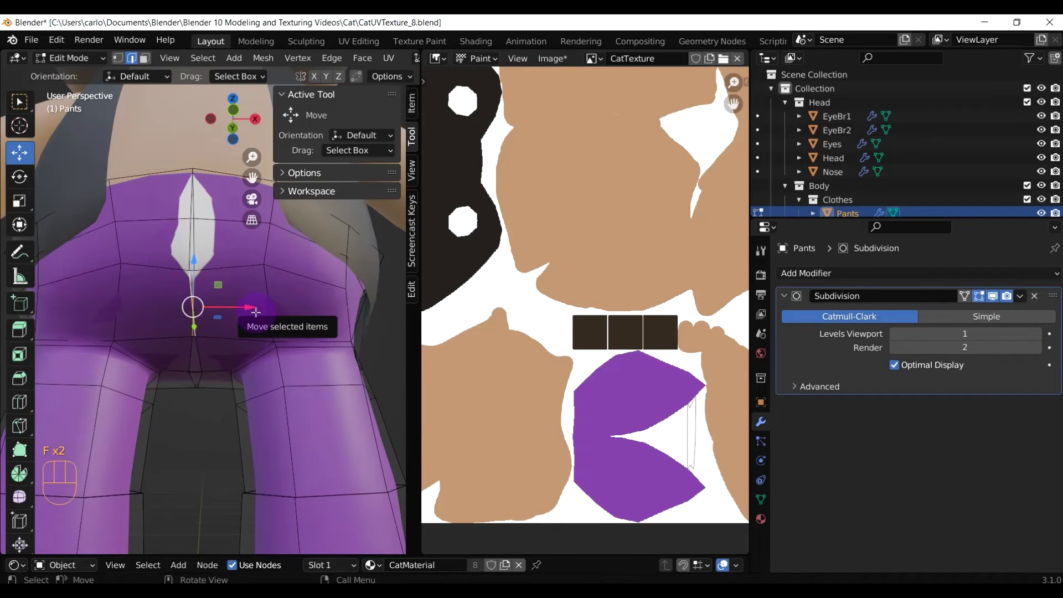
Select the edges at the base of the filled front seam and shift them slightly.
middle_drag(256, 310, 70, 366)
shift+click(63, 369)
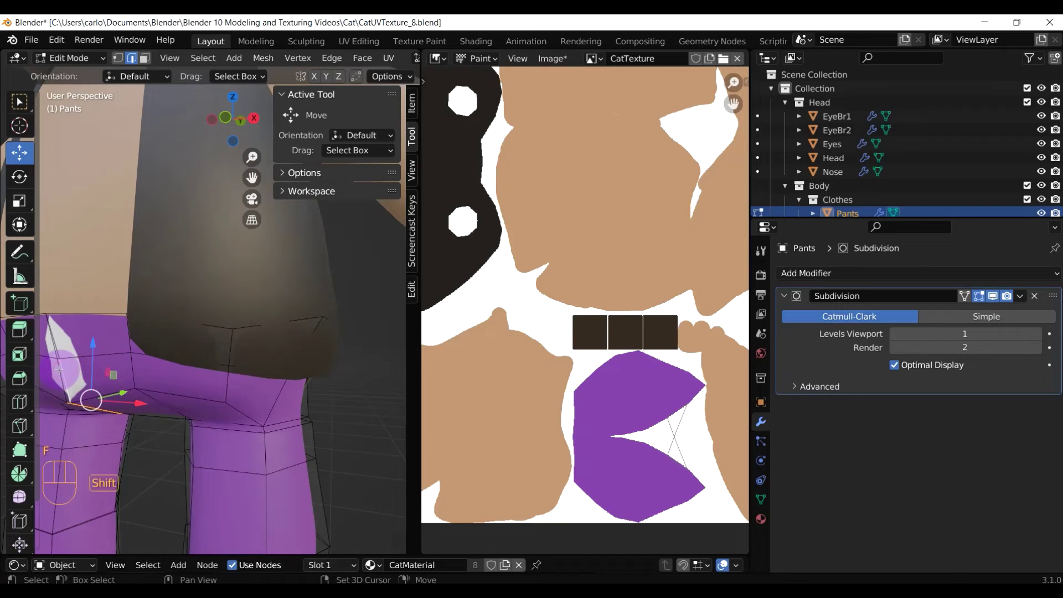
shift+click(60, 367)
shift+click(54, 344)
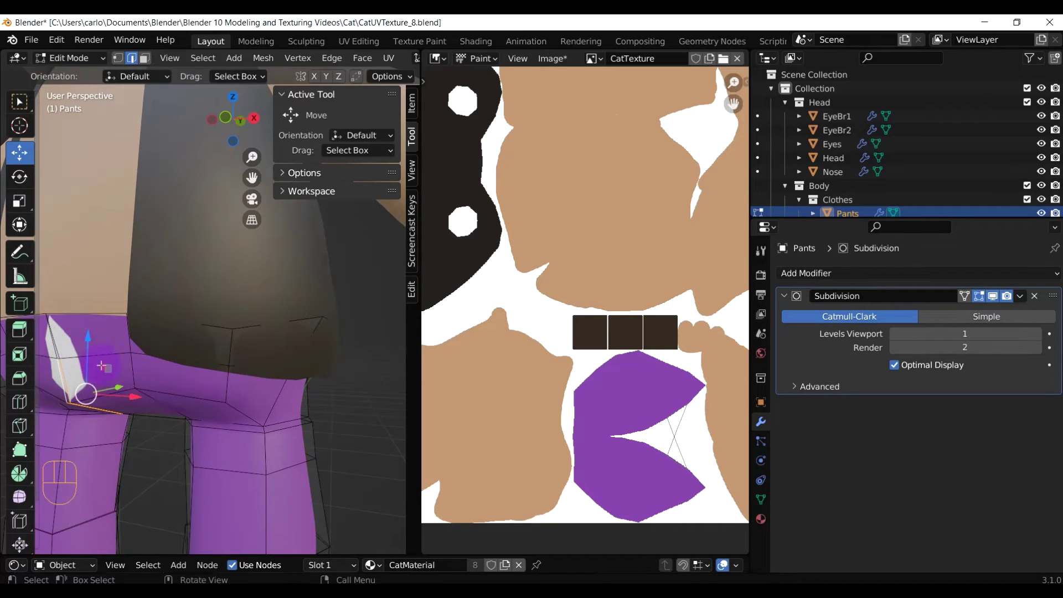
drag(127, 386, 111, 384)
scroll(187, 392, down, 5)
middle_drag(179, 402, 202, 388)
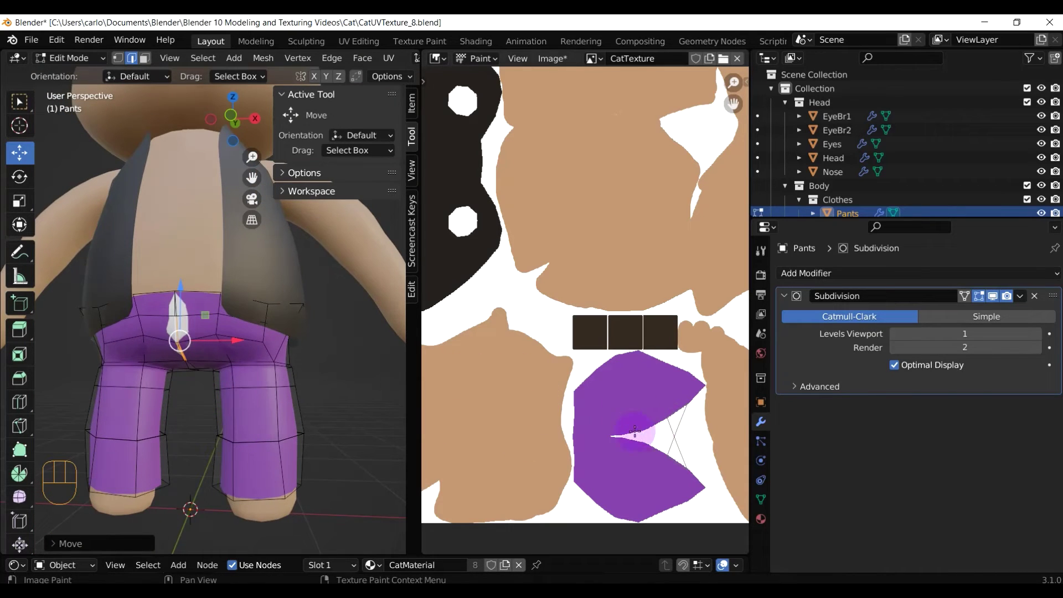
Switch the pants to Texture Paint and cover the white notch in the pants island with the palette's purple.
key(Tab)
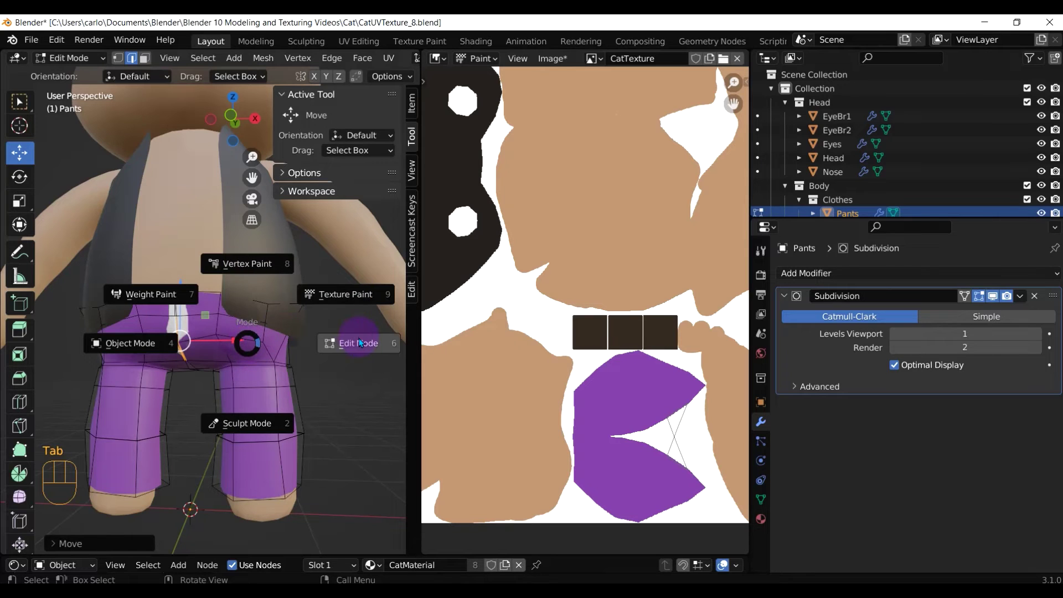
click(333, 294)
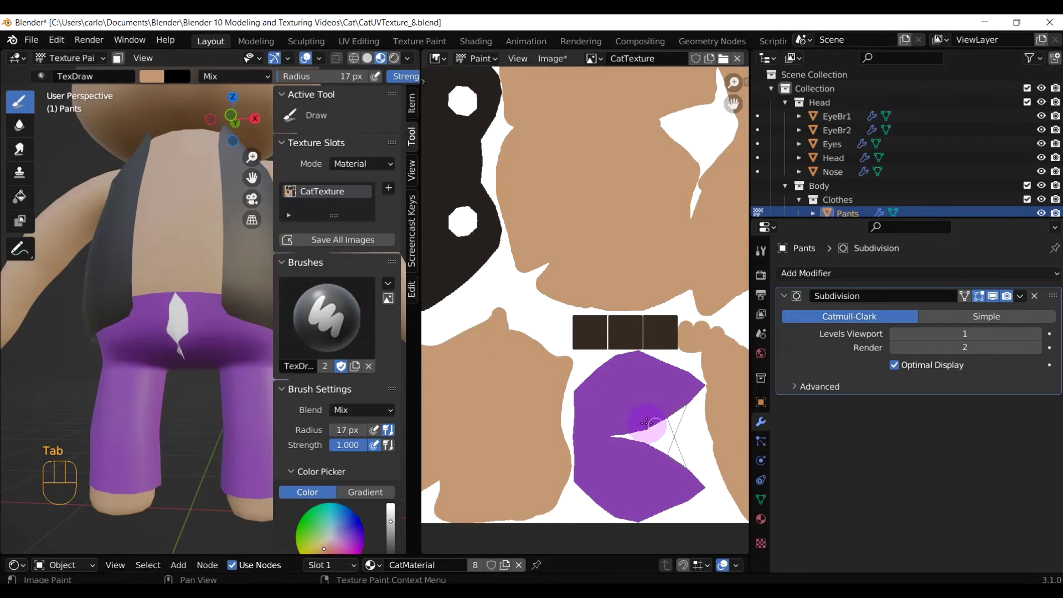
scroll(349, 518, down, 5)
click(313, 547)
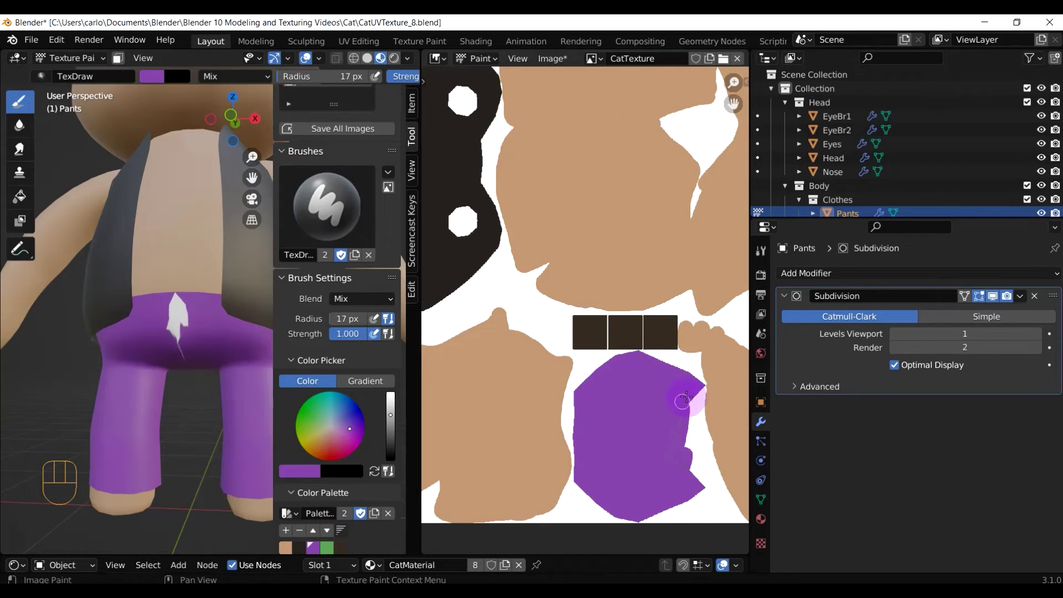
mouse_move(686, 397)
mouse_down()
mouse_move(691, 472)
mouse_move(699, 413)
mouse_move(687, 423)
mouse_up()
Undo the last purple stroke and repaint the notched edge more carefully, filling the area up to the neighbouring tan island.
middle_drag(696, 438, 636, 397)
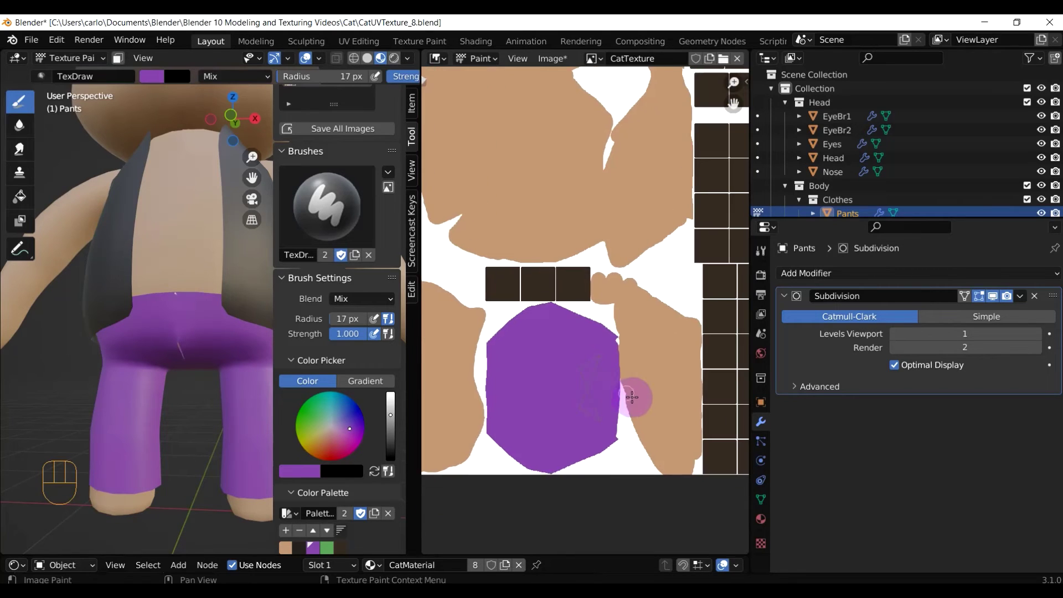
scroll(632, 397, up, 1)
key(ctrl+z)
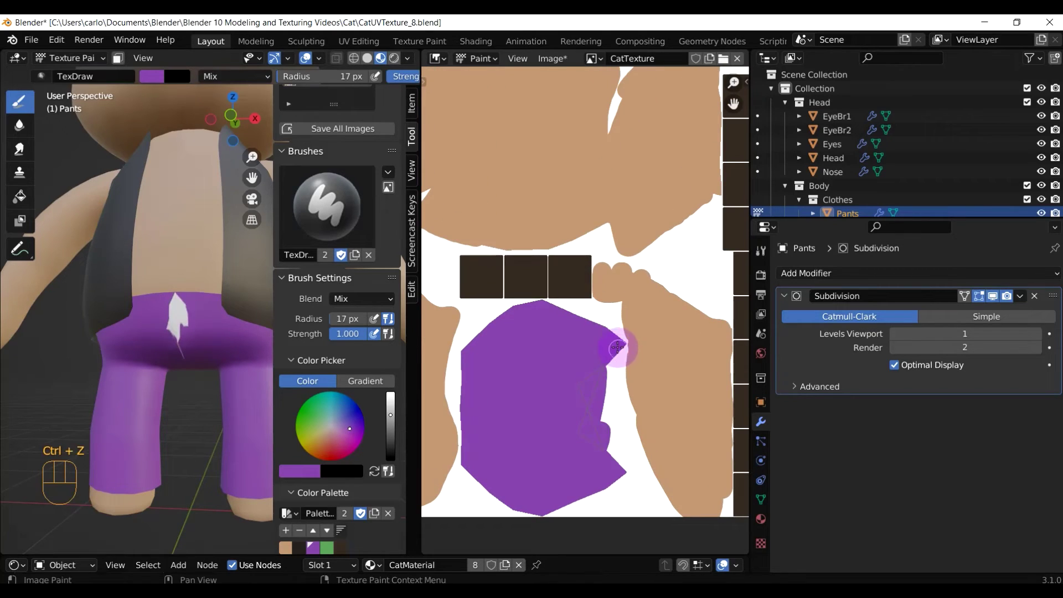
mouse_move(614, 354)
mouse_down()
mouse_move(613, 432)
mouse_move(608, 411)
mouse_up()
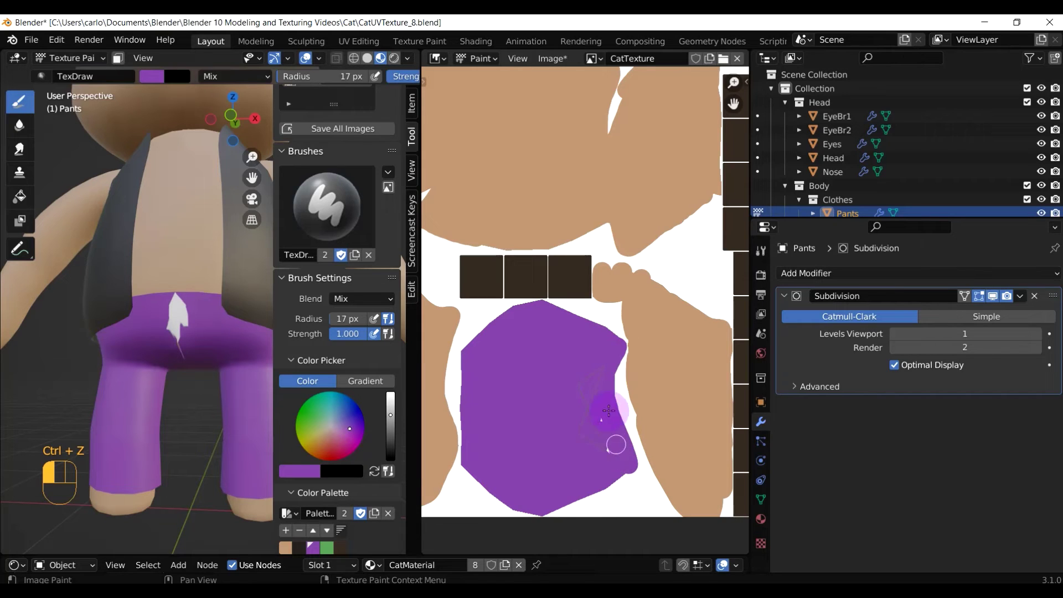
drag(614, 365, 613, 366)
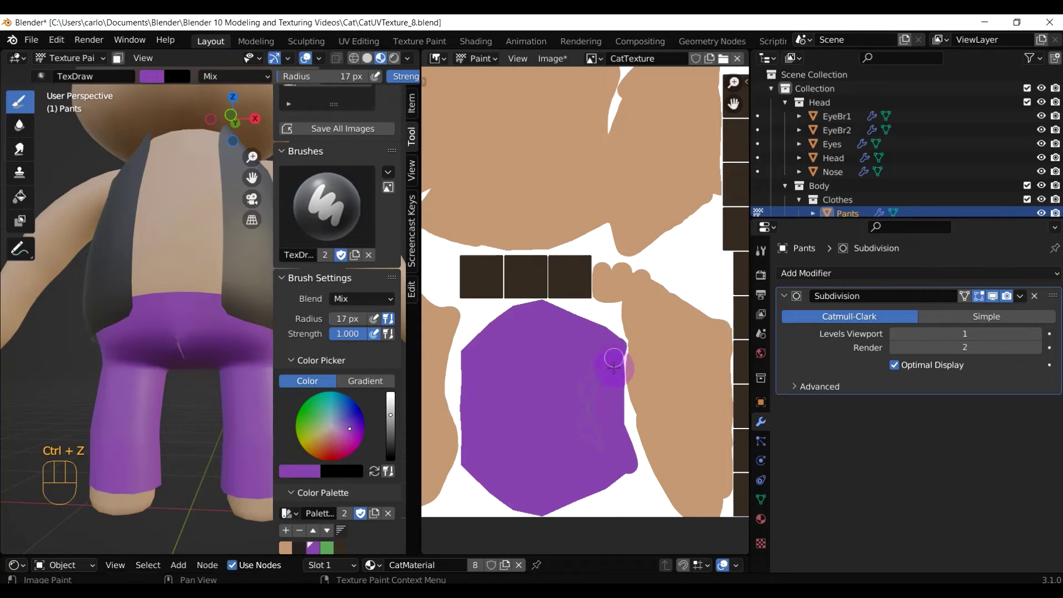
drag(617, 406, 631, 463)
Examine the cat from the side and front, including the eyebrows, for leftover white streaks.
mouse_move(208, 351)
middle_down()
mouse_move(210, 367)
mouse_move(375, 342)
mouse_move(10, 349)
middle_up()
scroll(209, 367, up, 2)
scroll(209, 361, down, 8)
scroll(229, 303, up, 5)
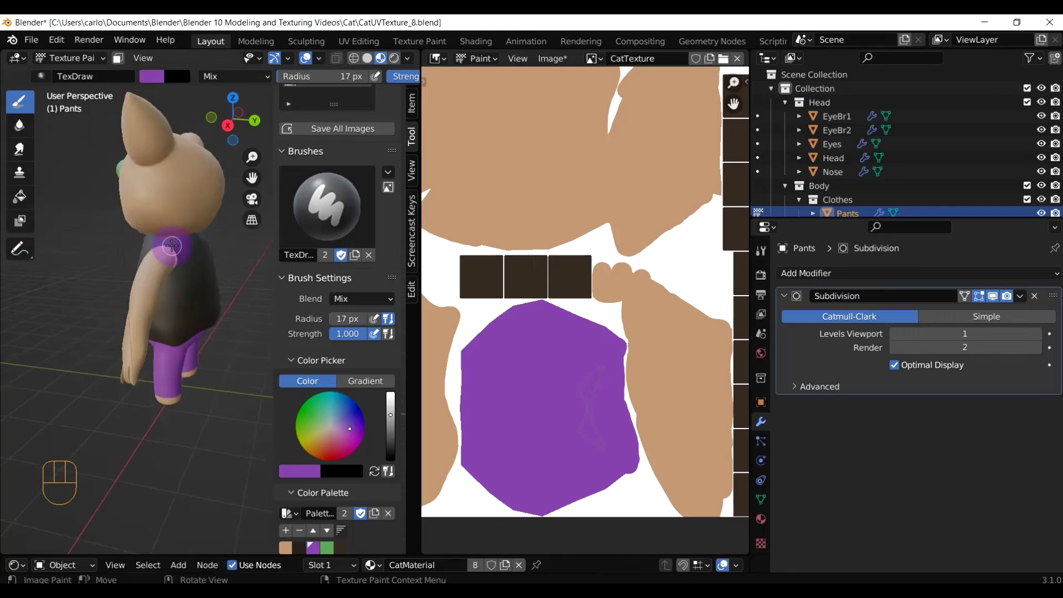
middle_drag(230, 303, 311, 246)
scroll(190, 249, down, 5)
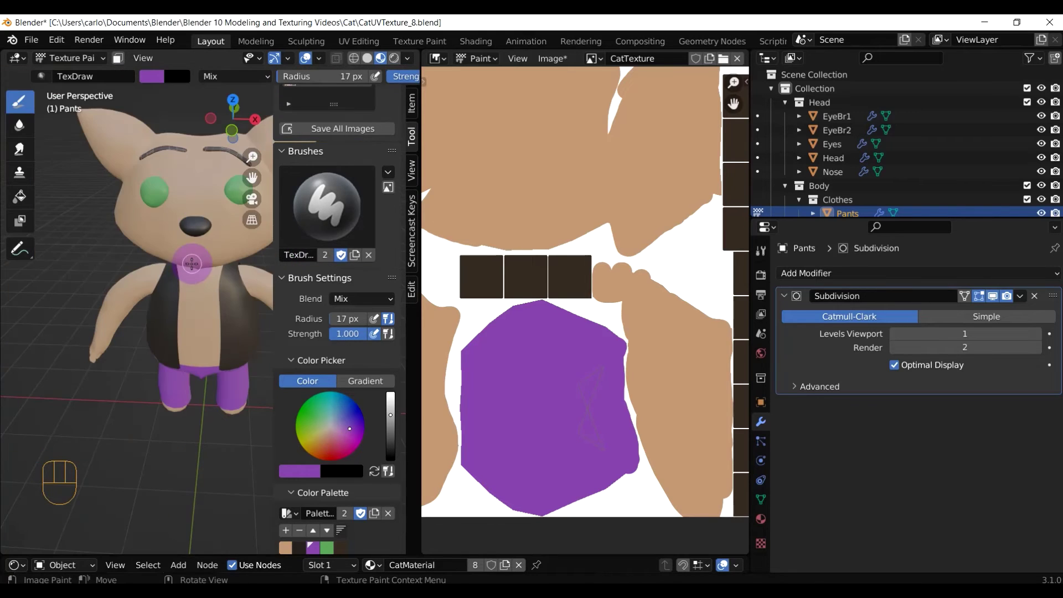
middle_drag(190, 237, 103, 382)
scroll(138, 299, up, 7)
scroll(83, 329, down, 5)
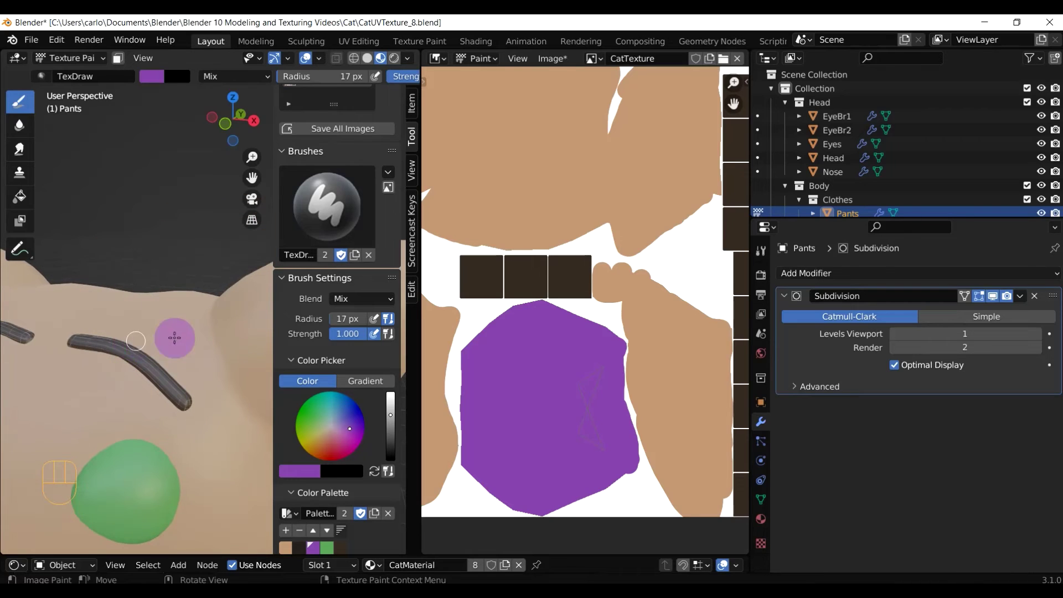
Sample dark brown from the short row of squares above the purple island and paint over its white dividing lines.
scroll(589, 293, down, 3)
scroll(588, 293, up, 6)
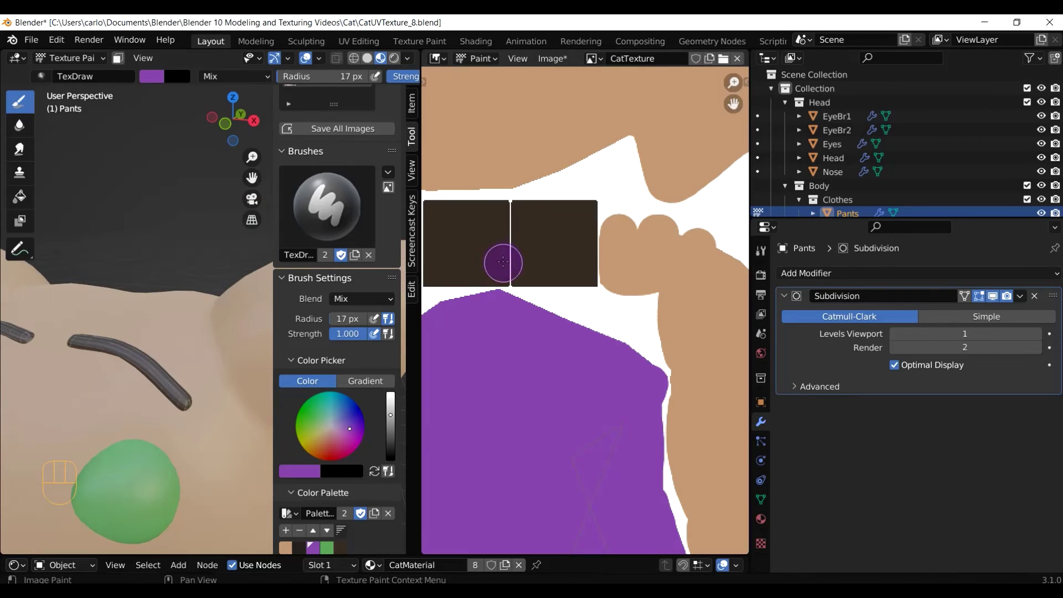
middle_drag(510, 241, 577, 255)
key(s)
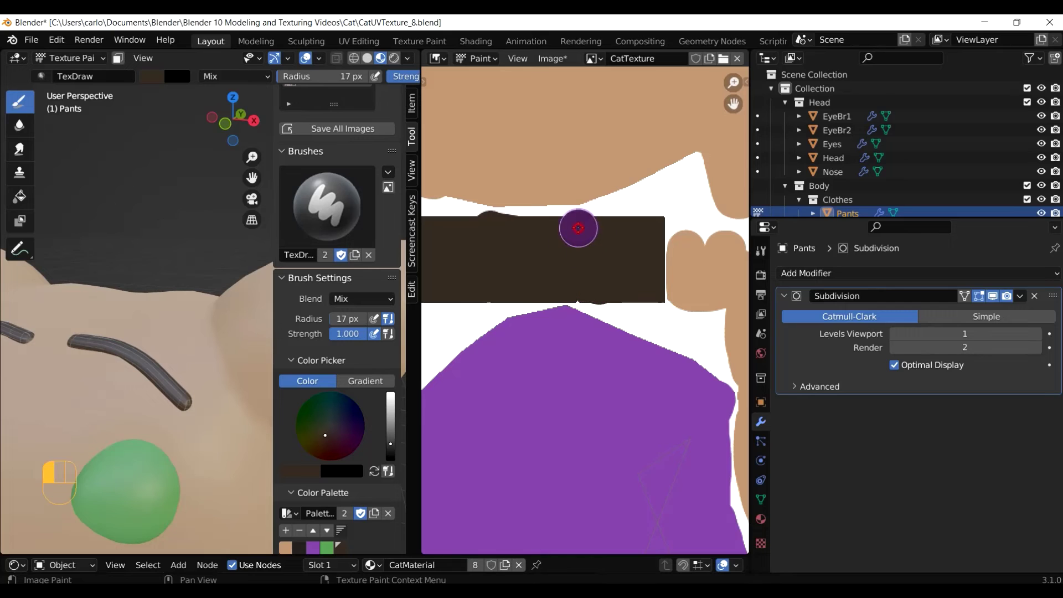
Set the brush radius to 142 px and paint dark brown over the grid blocks beside the tan and purple islands.
scroll(607, 268, down, 7)
shift+middle_drag(604, 266, 462, 301)
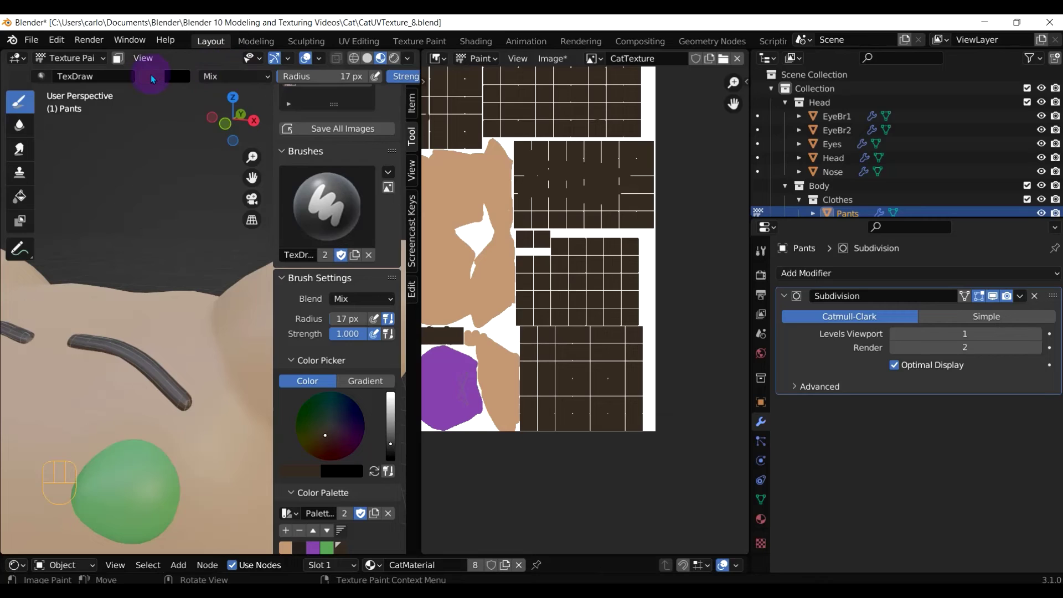
drag(324, 76, 334, 76)
drag(550, 167, 617, 341)
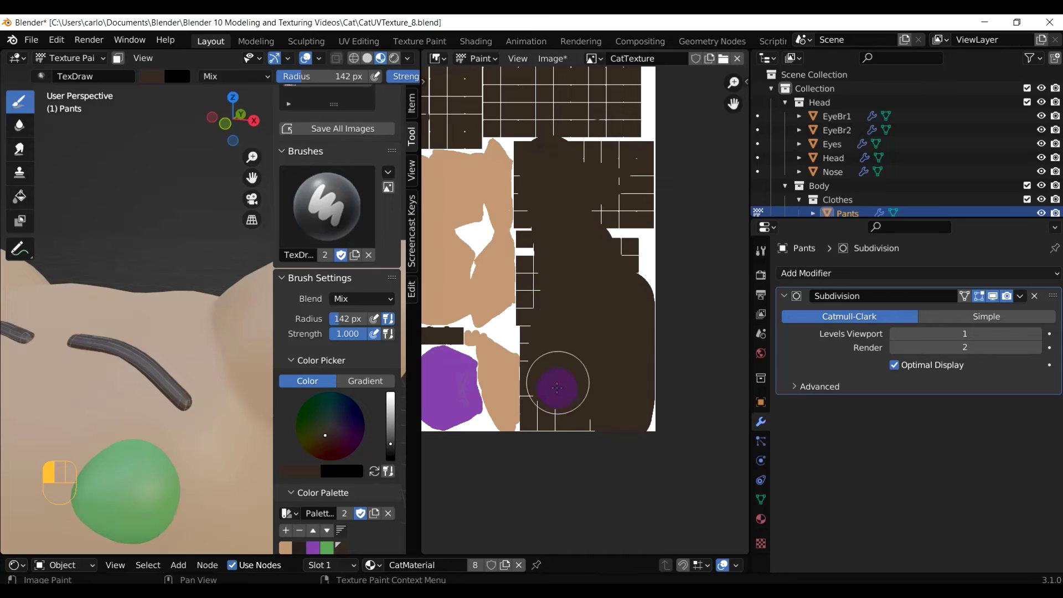
drag(598, 414, 628, 170)
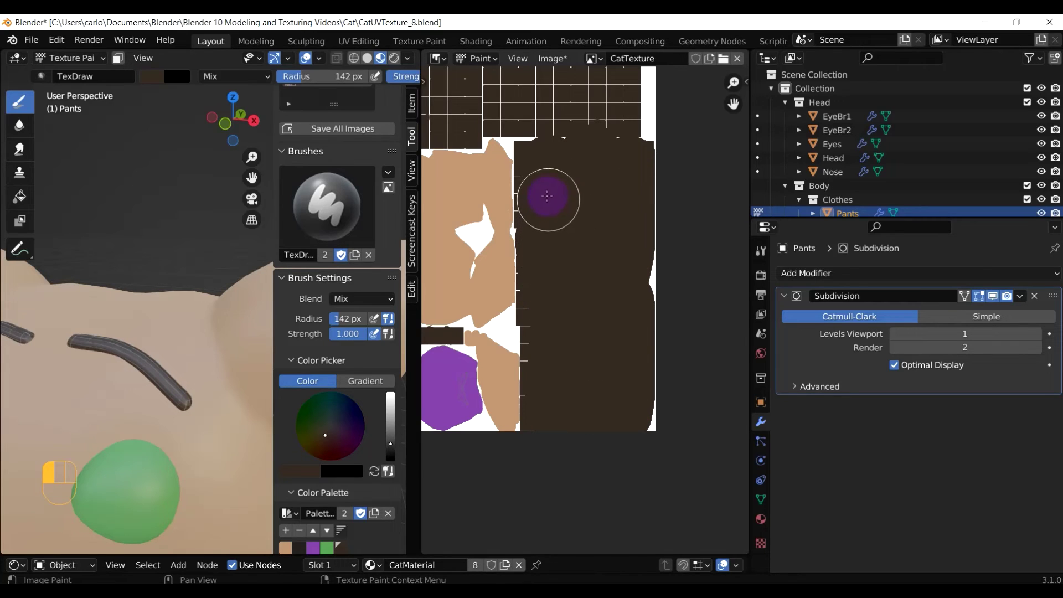
Paint dark brown over the large grid block directly above the tan head island.
drag(569, 156, 624, 124)
mouse_move(624, 124)
middle_down()
mouse_move(636, 225)
mouse_move(712, 379)
mouse_move(726, 371)
middle_up()
mouse_move(556, 303)
mouse_down()
mouse_move(546, 277)
mouse_move(506, 251)
mouse_move(546, 251)
mouse_move(505, 316)
mouse_move(505, 369)
mouse_move(689, 361)
mouse_up()
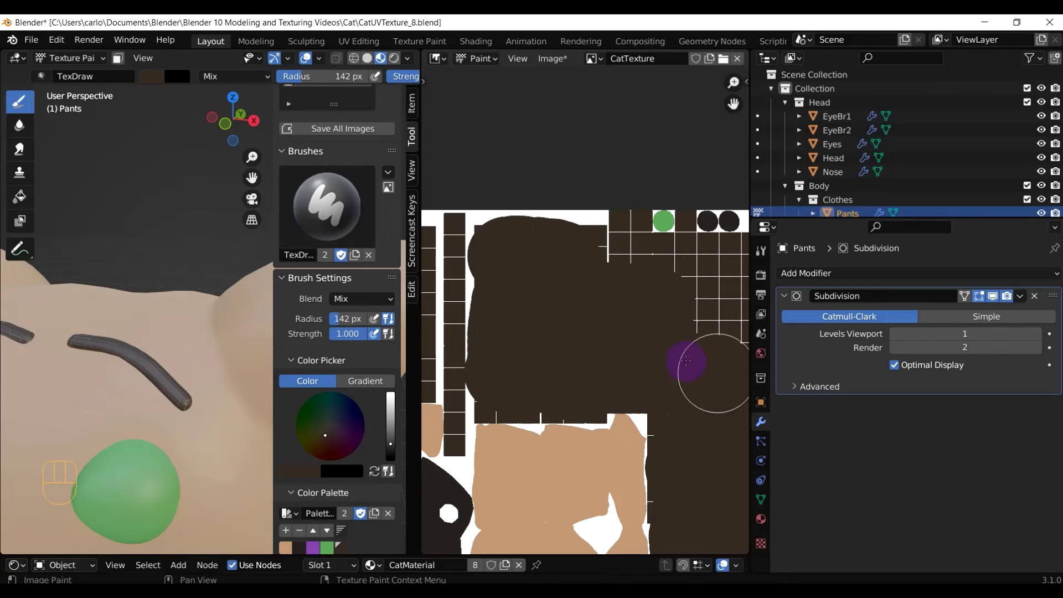
Try covering the grid lines below the green and black circles with dark brown, and undo the stroke.
middle_drag(629, 355, 483, 367)
mouse_move(484, 367)
mouse_down()
mouse_move(451, 292)
mouse_move(562, 297)
mouse_move(590, 329)
mouse_up()
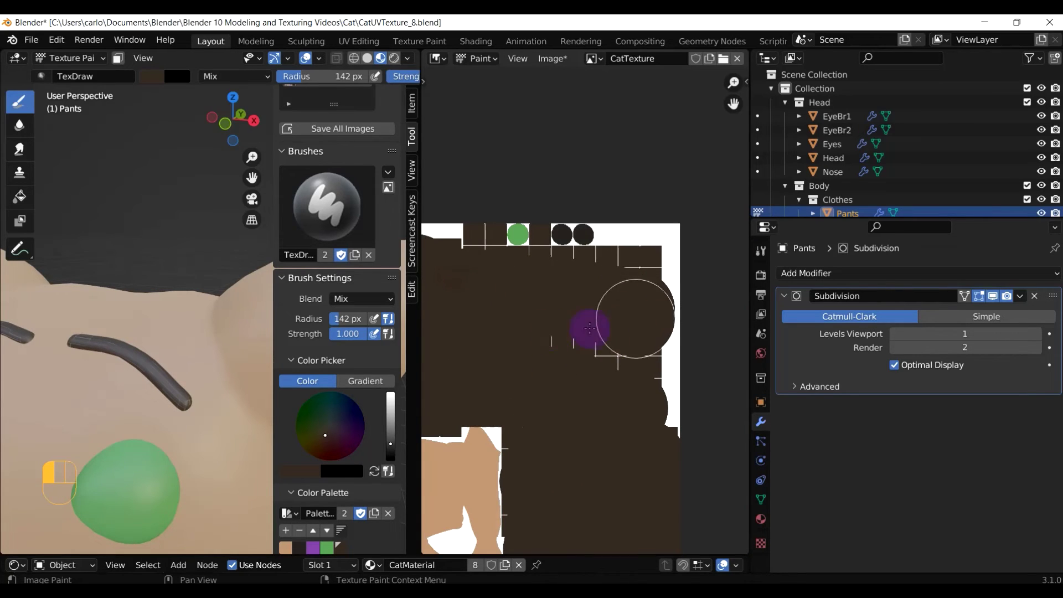
drag(626, 385, 657, 366)
drag(640, 289, 598, 281)
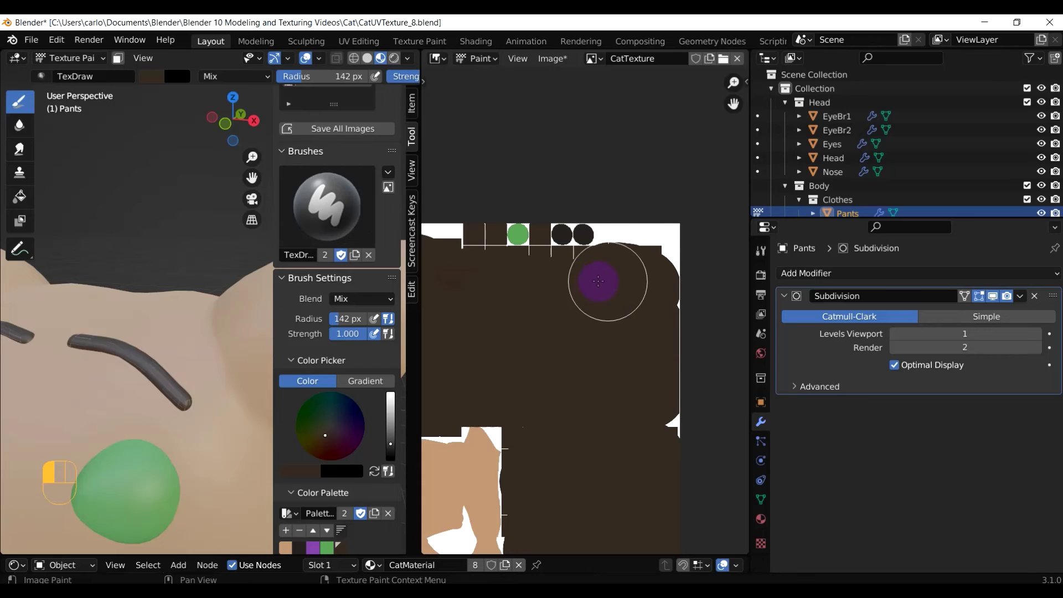
key(ctrl+z)
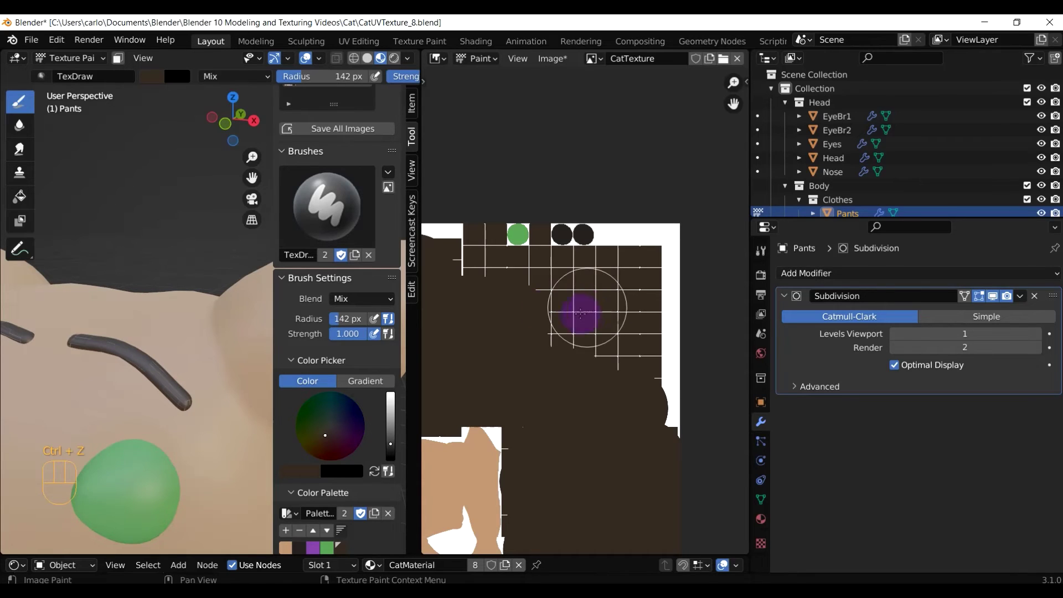
Paint dark brown over the grid below the green and black circles and the squares beside them, without touching the circles.
mouse_move(454, 284)
mouse_down()
mouse_move(603, 332)
mouse_move(605, 356)
mouse_move(641, 270)
mouse_move(659, 386)
mouse_move(580, 422)
mouse_up()
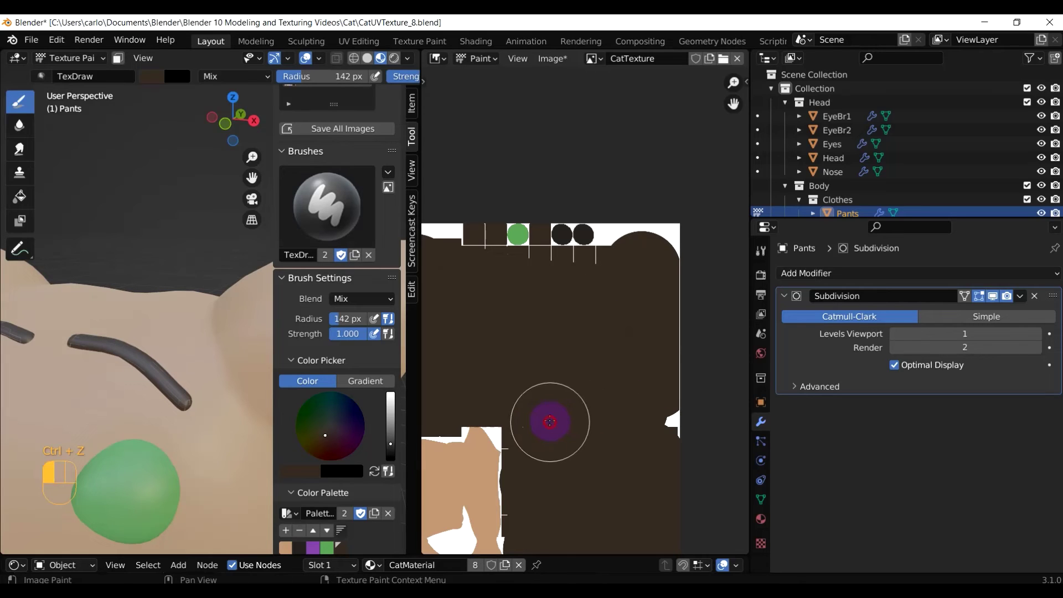
click(550, 422)
drag(576, 286, 491, 278)
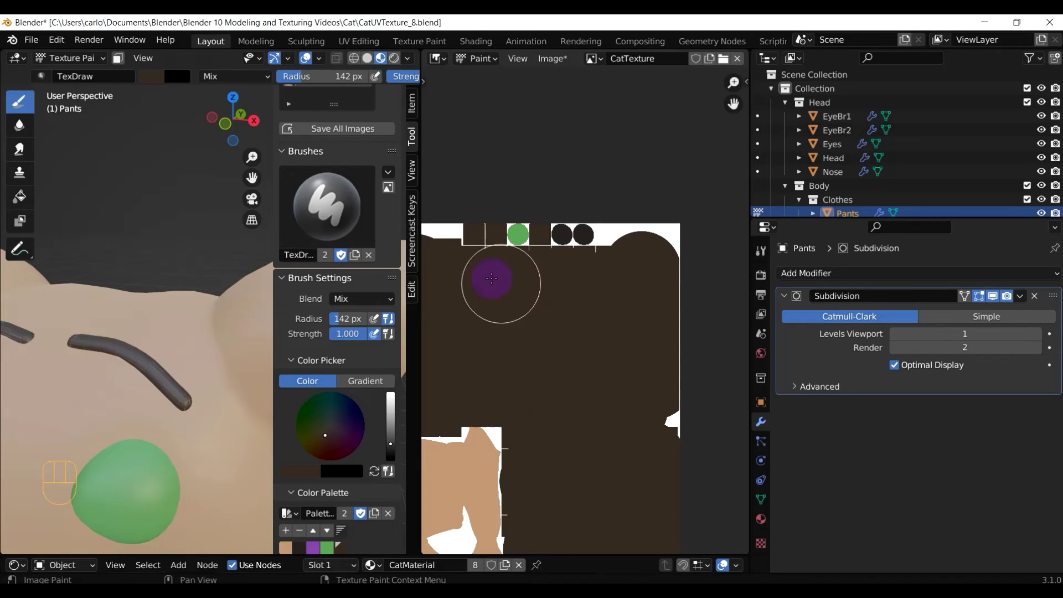
click(463, 252)
Paint dark brown over the narrow strips and grid blocks in the opposite upper corner of the texture, above the tan islands.
scroll(523, 323, down, 2)
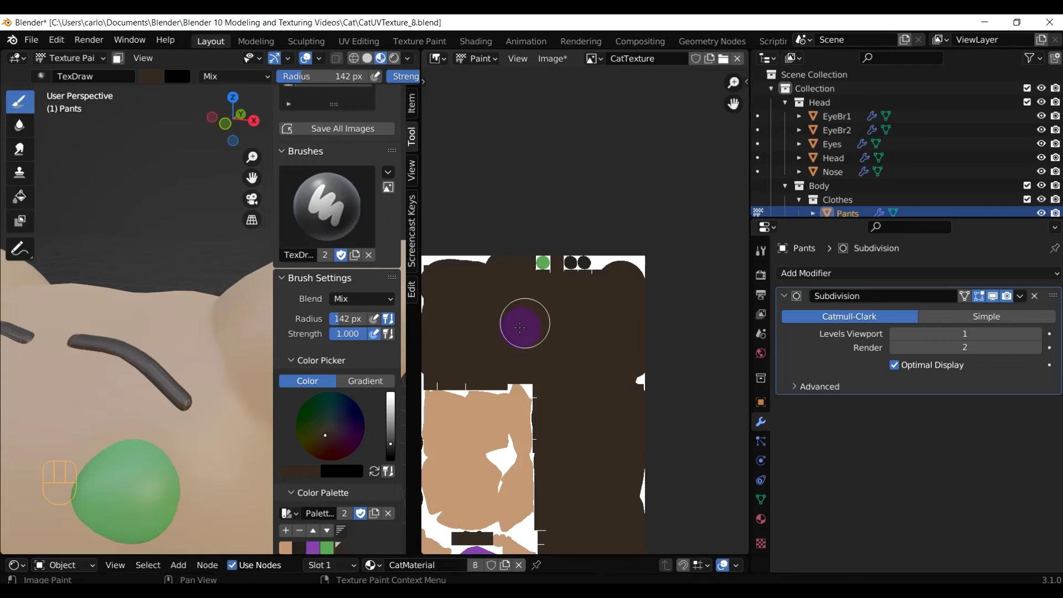
middle_drag(524, 323, 726, 349)
mouse_move(493, 304)
mouse_down()
mouse_move(498, 321)
mouse_move(515, 299)
mouse_move(588, 306)
mouse_up()
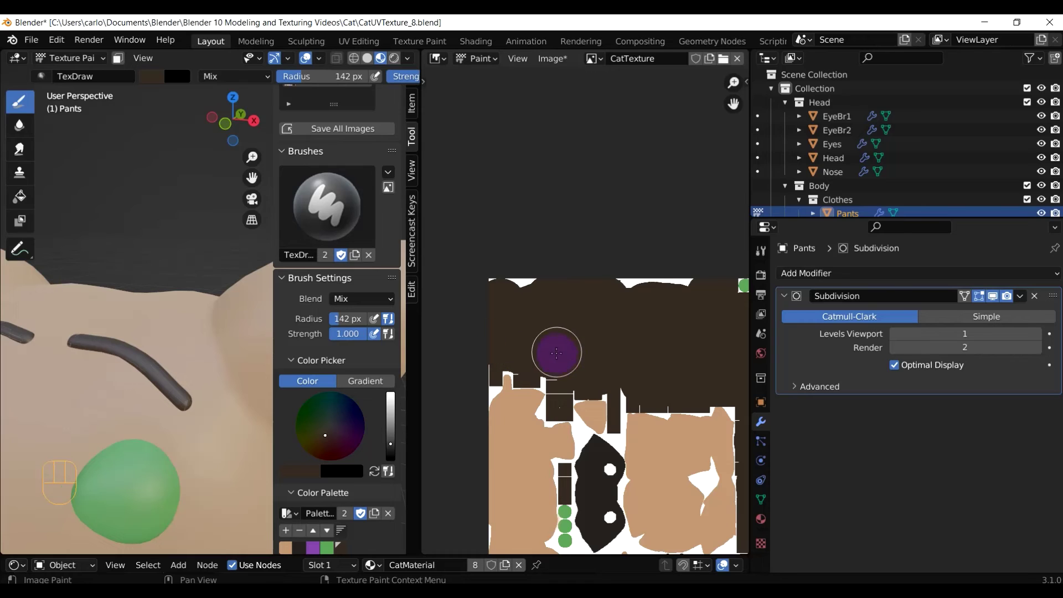
Set the brush radius to 49 px and paint dark brown over the two-by-two grid block between the tan islands.
scroll(557, 352, up, 3)
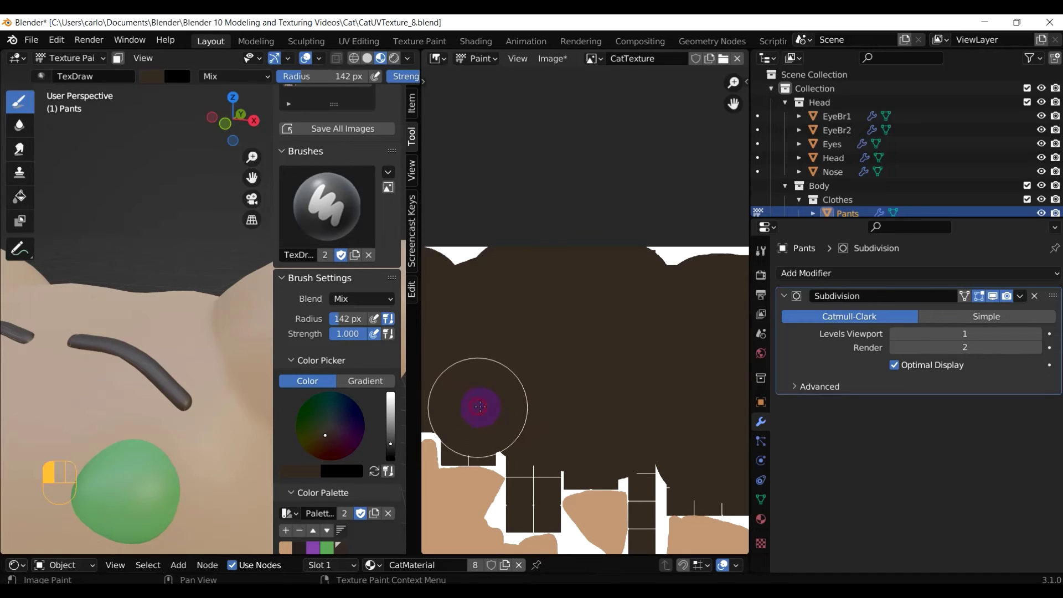
scroll(172, 372, down, 7)
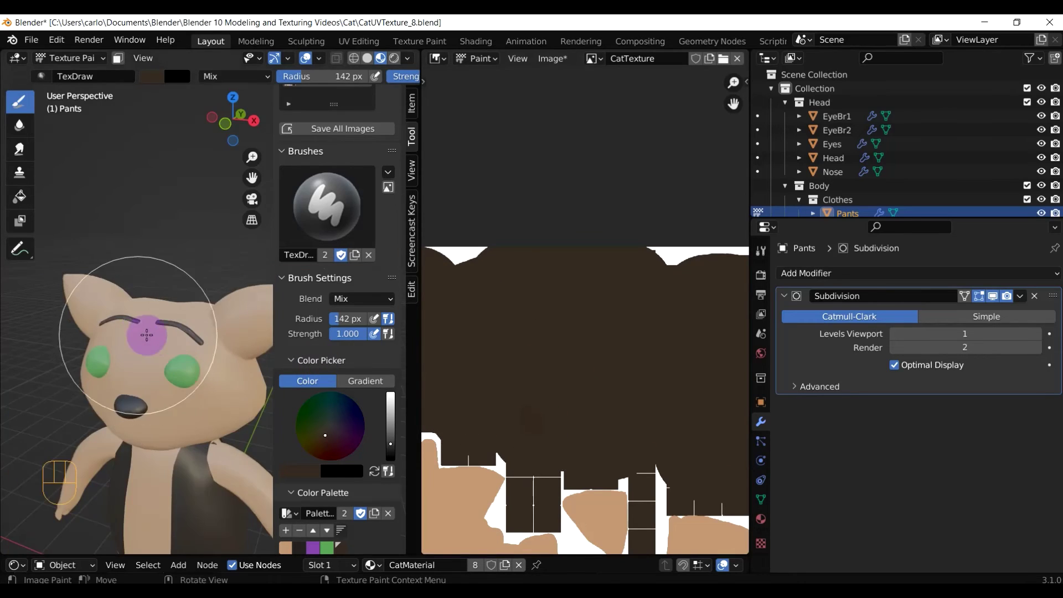
middle_drag(147, 337, 187, 331)
scroll(188, 332, up, 8)
middle_drag(191, 378, 176, 339)
scroll(624, 396, down, 2)
shift+middle_drag(622, 379, 456, 352)
scroll(586, 370, up, 4)
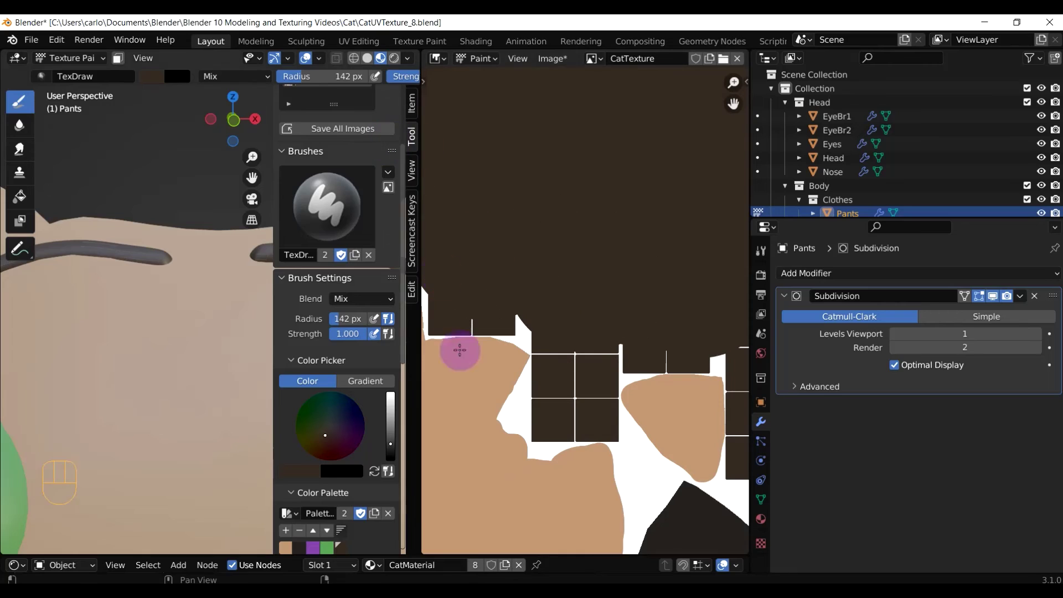
click(286, 547)
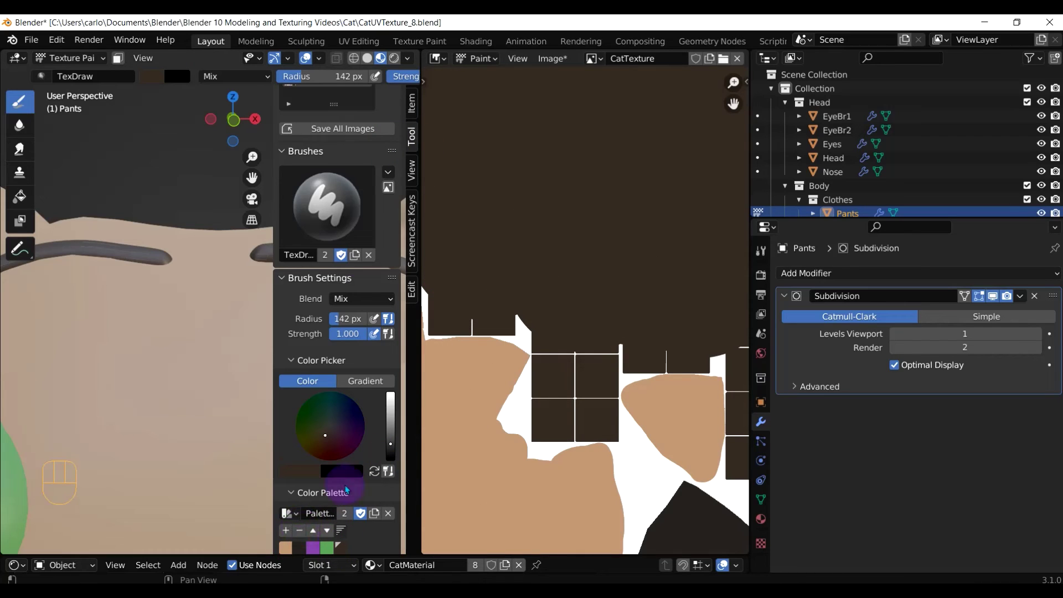
drag(297, 72, 303, 76)
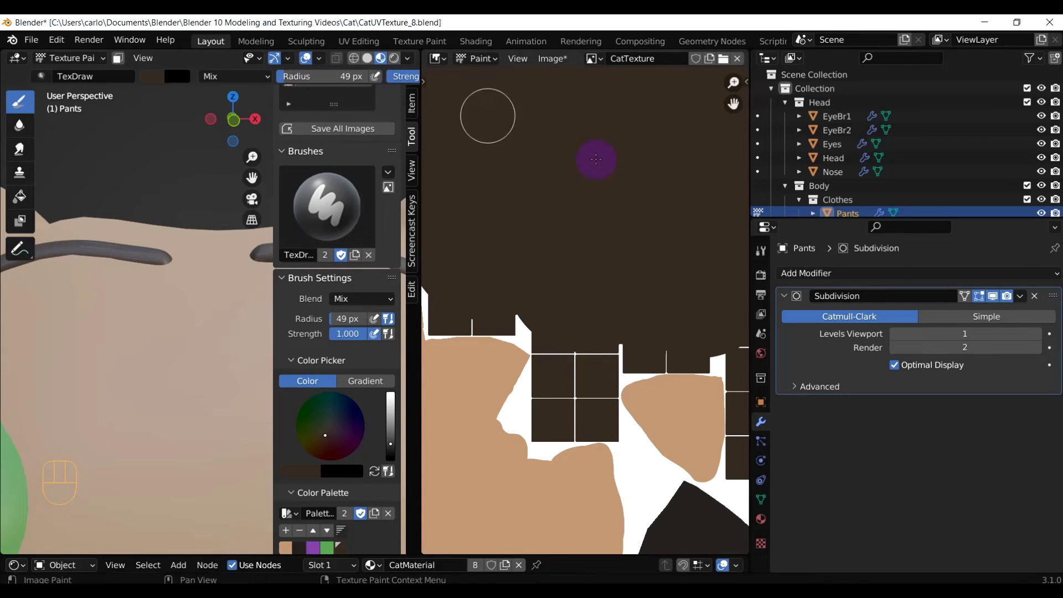
drag(578, 336, 579, 369)
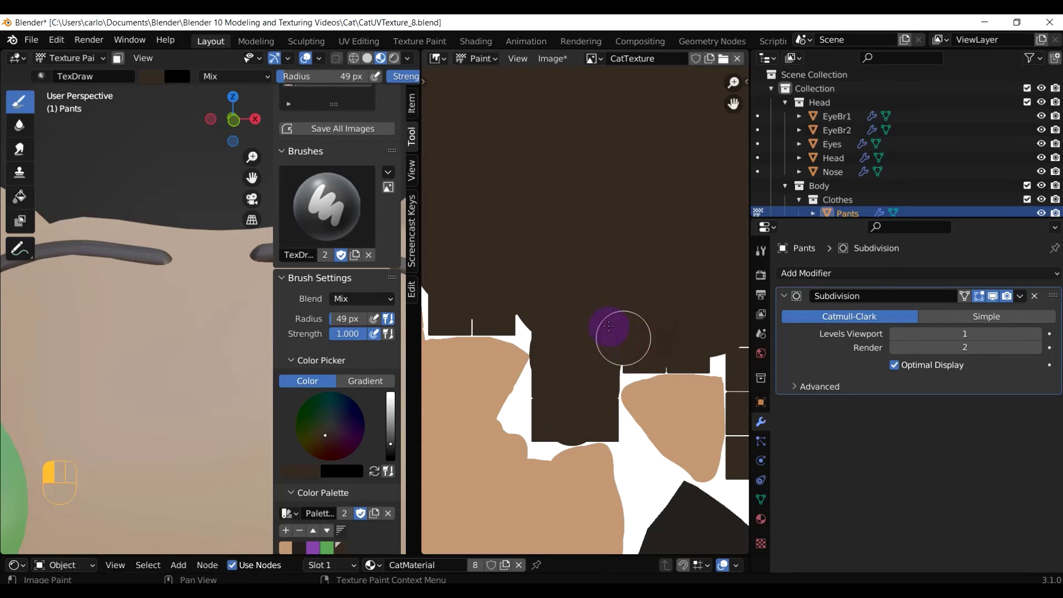
Paint dark brown over the lines of the narrow square strip and the short lines above the large tan island.
middle_drag(545, 279, 560, 278)
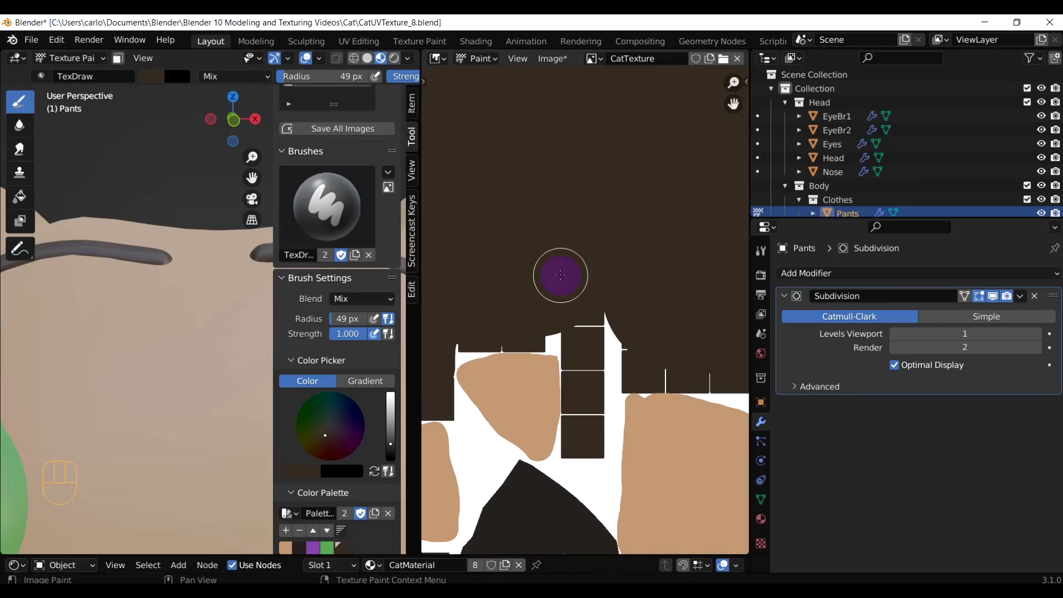
mouse_move(559, 277)
mouse_down()
mouse_move(581, 285)
mouse_move(586, 404)
mouse_up()
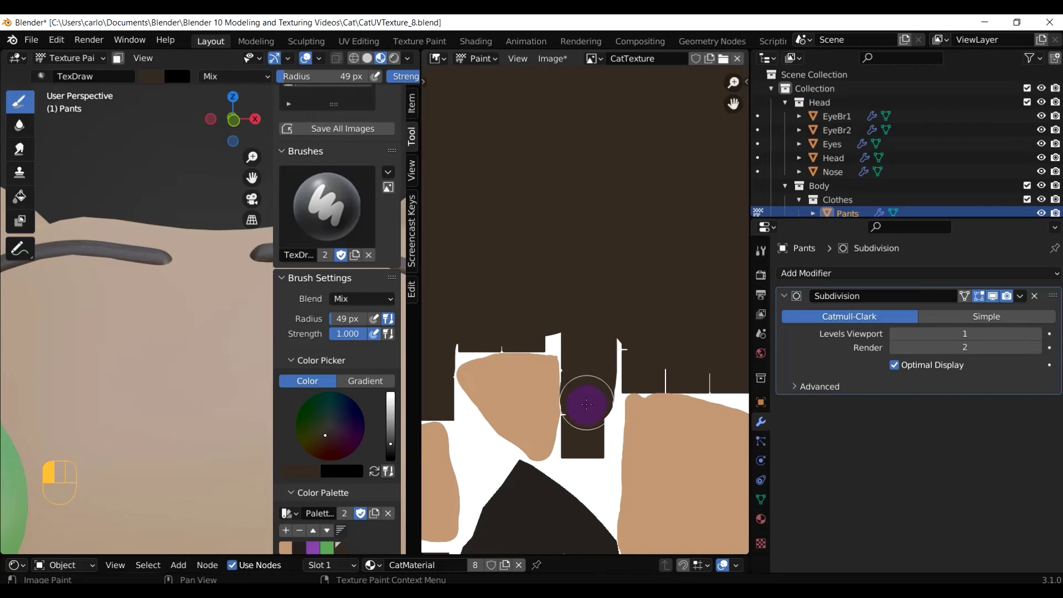
drag(638, 341, 674, 360)
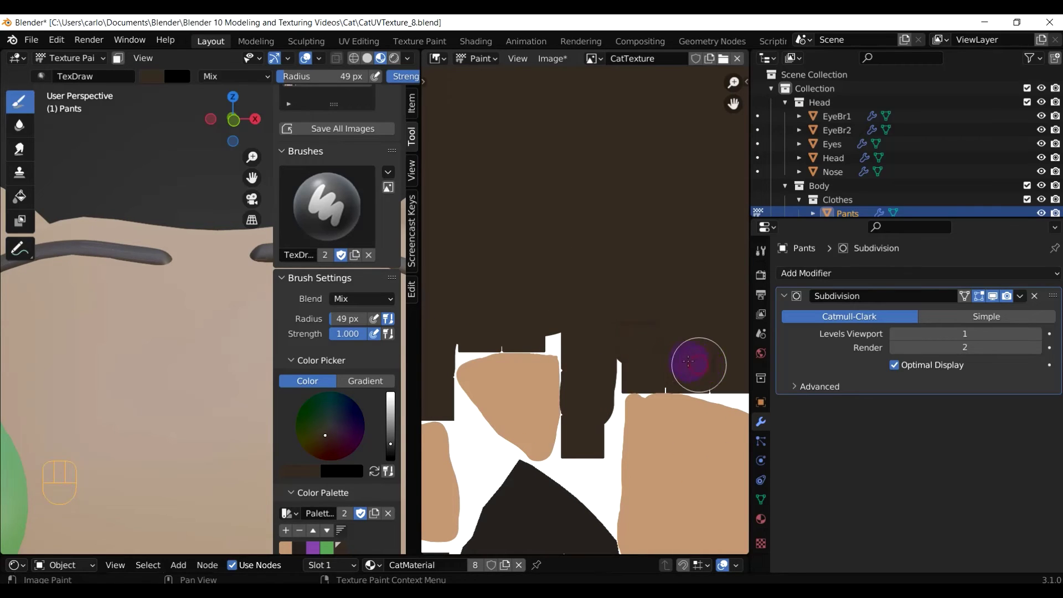
scroll(688, 361, down, 4)
scroll(709, 327, up, 5)
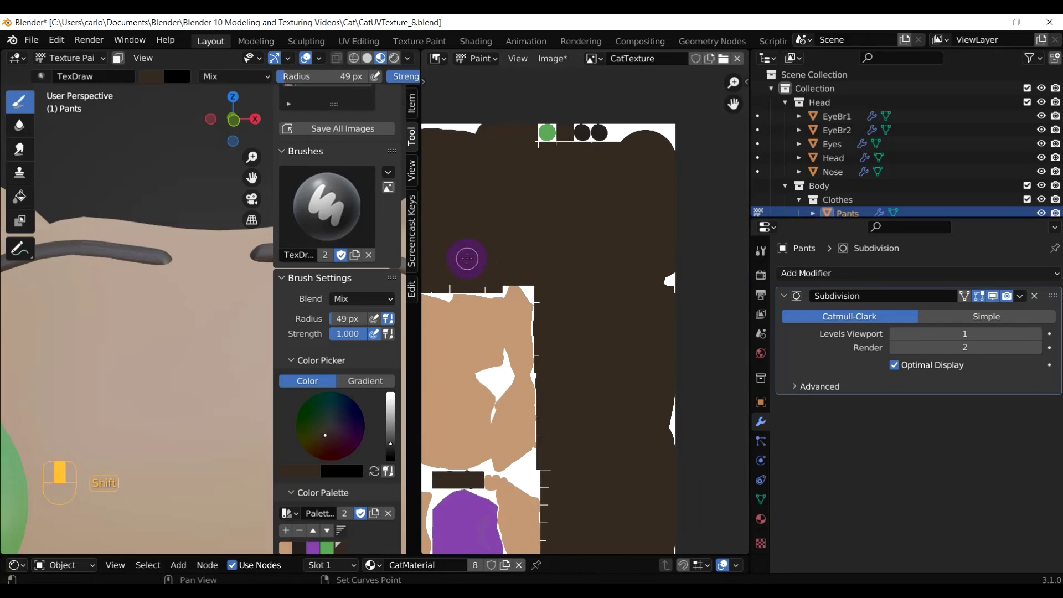
shift+middle_drag(492, 266, 663, 331)
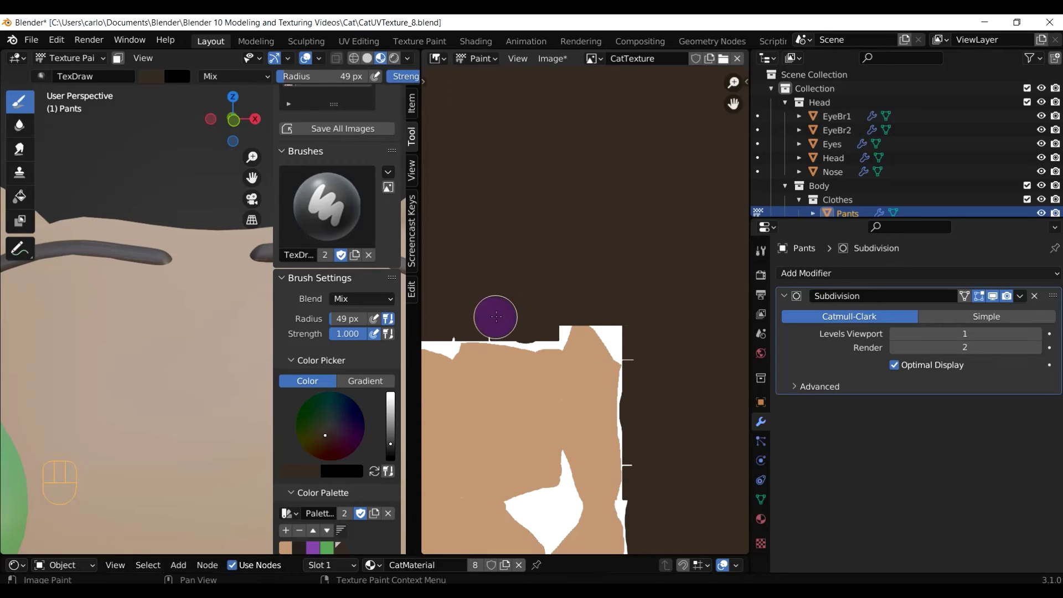
Cover the white tick lines down the dark area's long edge beside the tan islands and below the circles with dark brown.
mouse_move(669, 296)
shift+middle_down()
mouse_move(608, 261)
mouse_move(554, 260)
shift+middle_up()
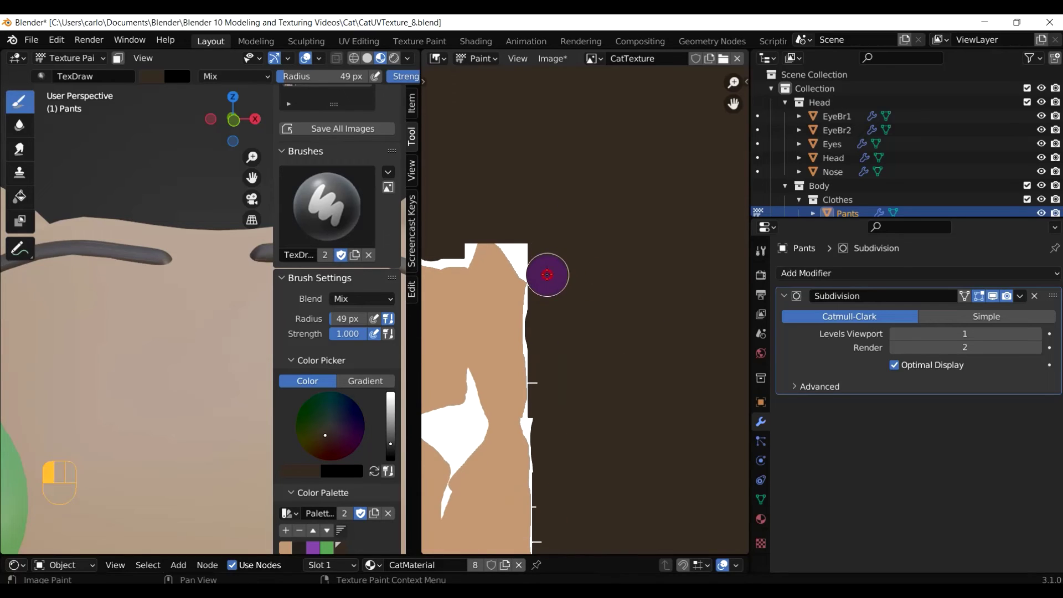
scroll(583, 429, down, 2)
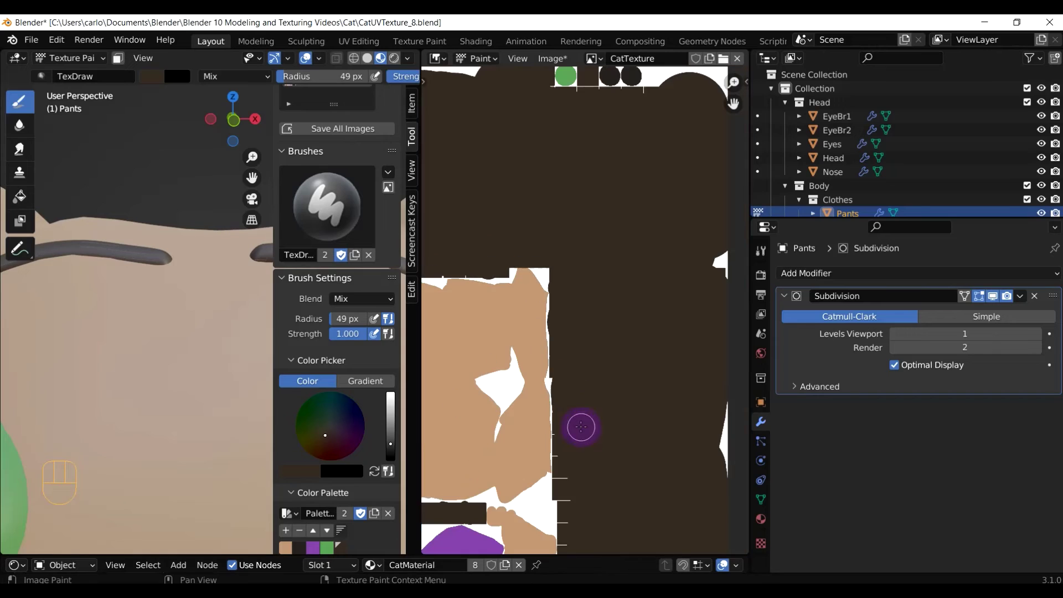
shift+middle_drag(585, 451, 575, 331)
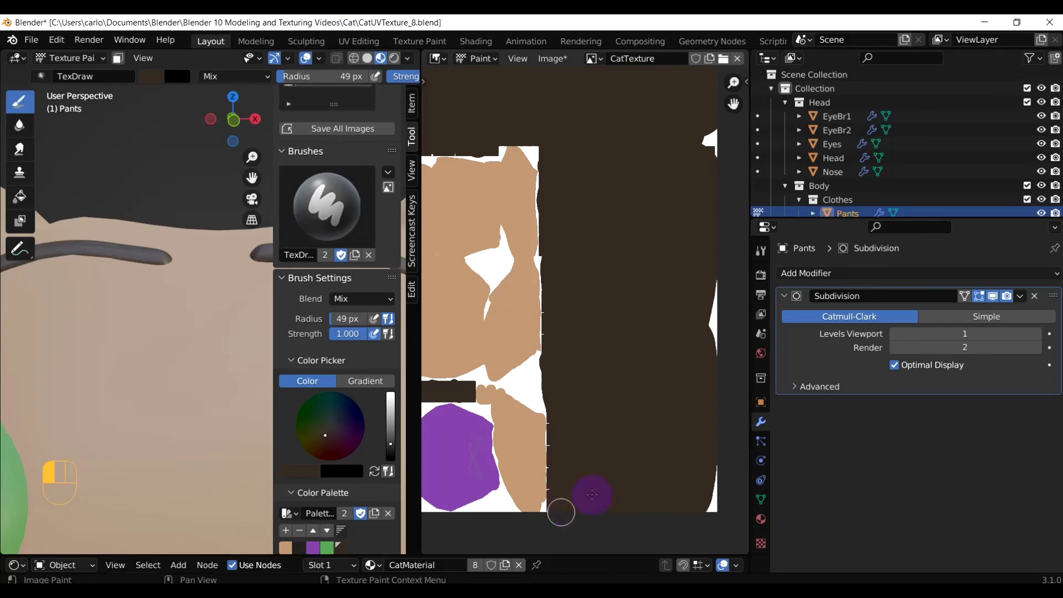
mouse_move(592, 495)
shift+middle_down()
mouse_move(641, 392)
mouse_move(680, 175)
mouse_move(547, 394)
shift+middle_up()
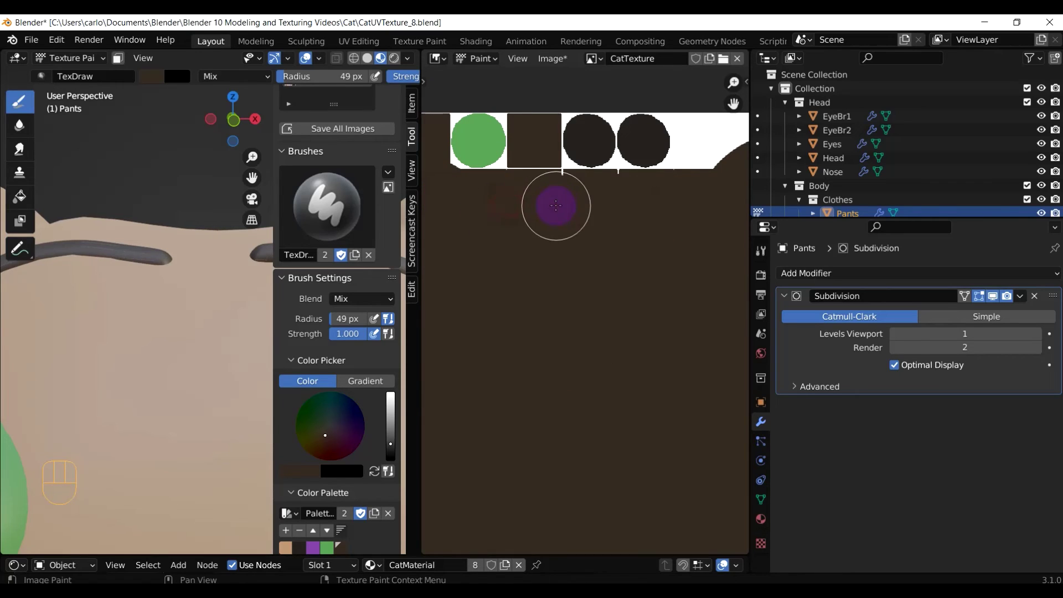
scroll(626, 302, down, 9)
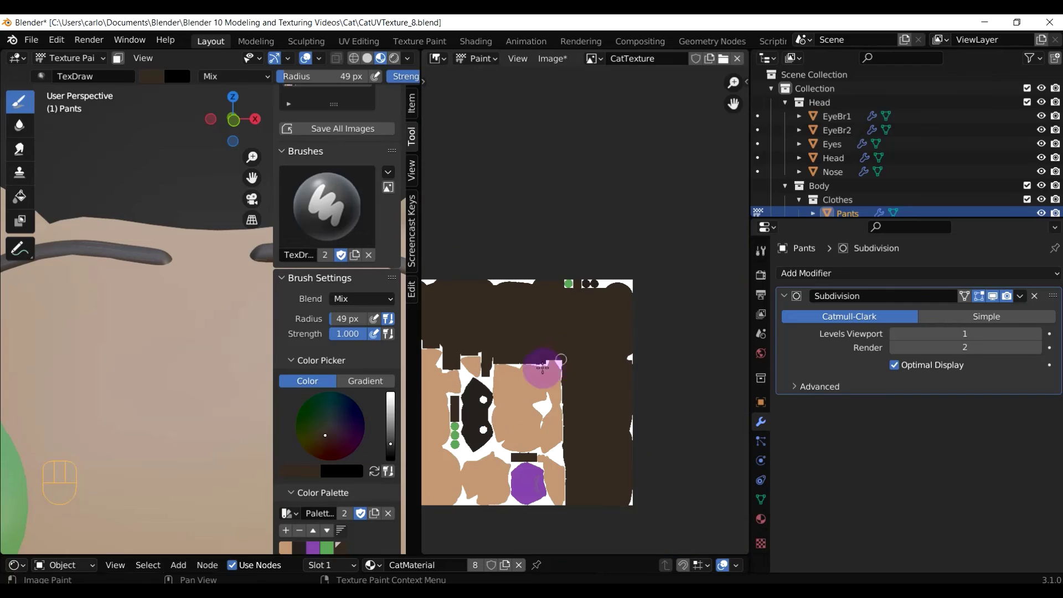
Check the whole texture and the cat model, and save the CatTexture image.
scroll(647, 332, up, 4)
scroll(651, 338, up, 1)
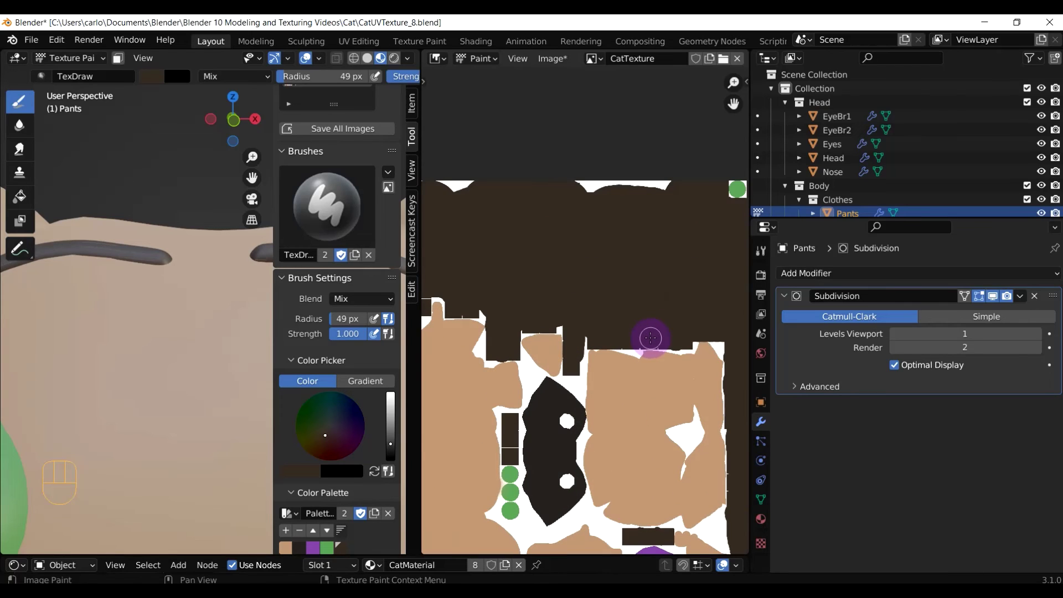
scroll(548, 273, up, 1)
scroll(605, 284, down, 3)
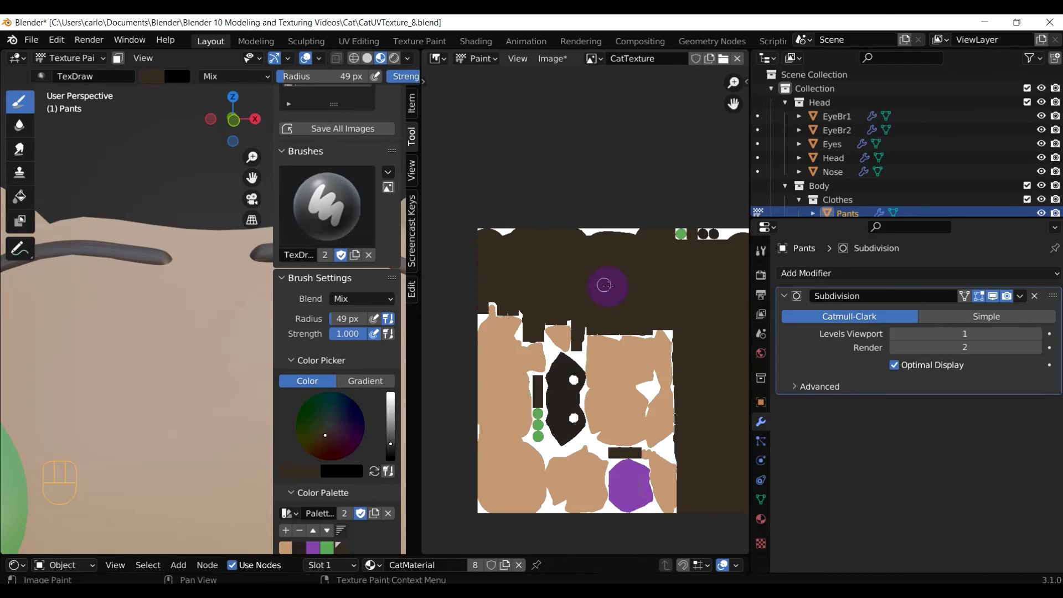
middle_drag(605, 285, 564, 292)
scroll(205, 336, down, 4)
middle_drag(205, 336, 86, 225)
scroll(563, 171, down, 1)
click(553, 58)
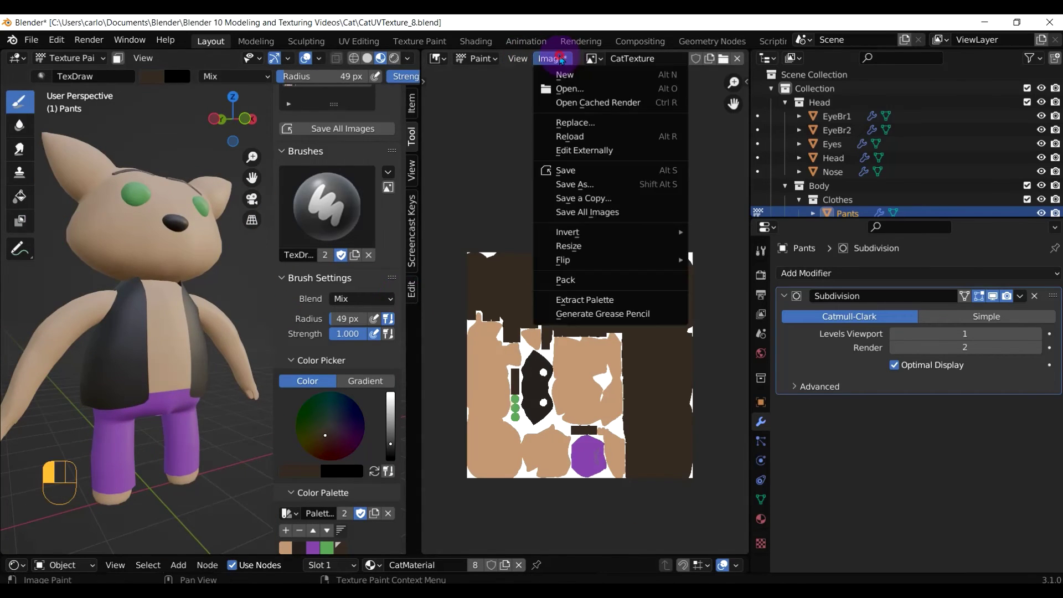
click(573, 170)
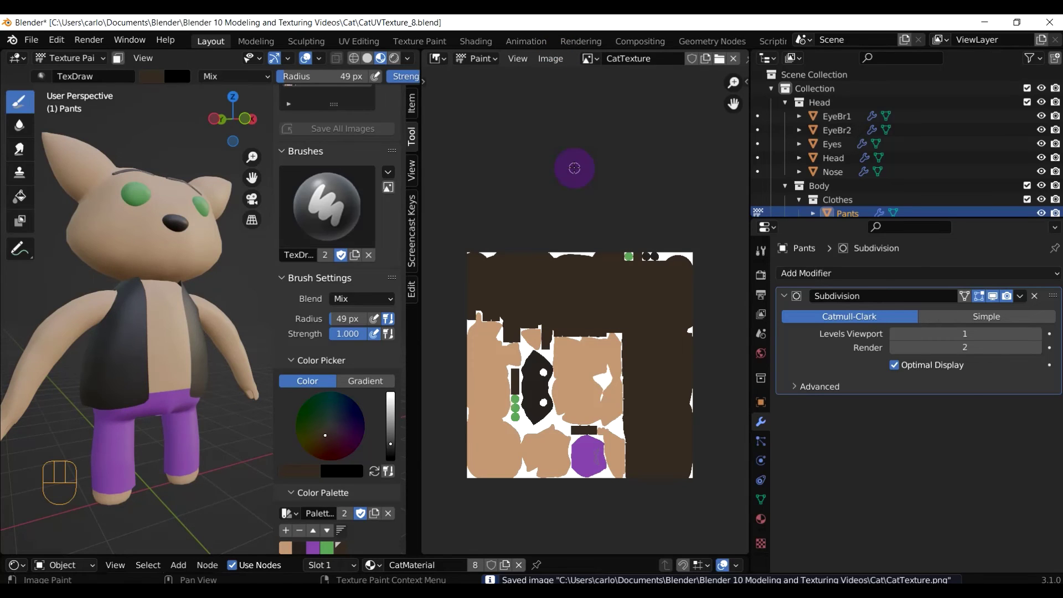
Turn the cat to face front and enlarge the node editor area below the viewport.
middle_drag(161, 347, 123, 356)
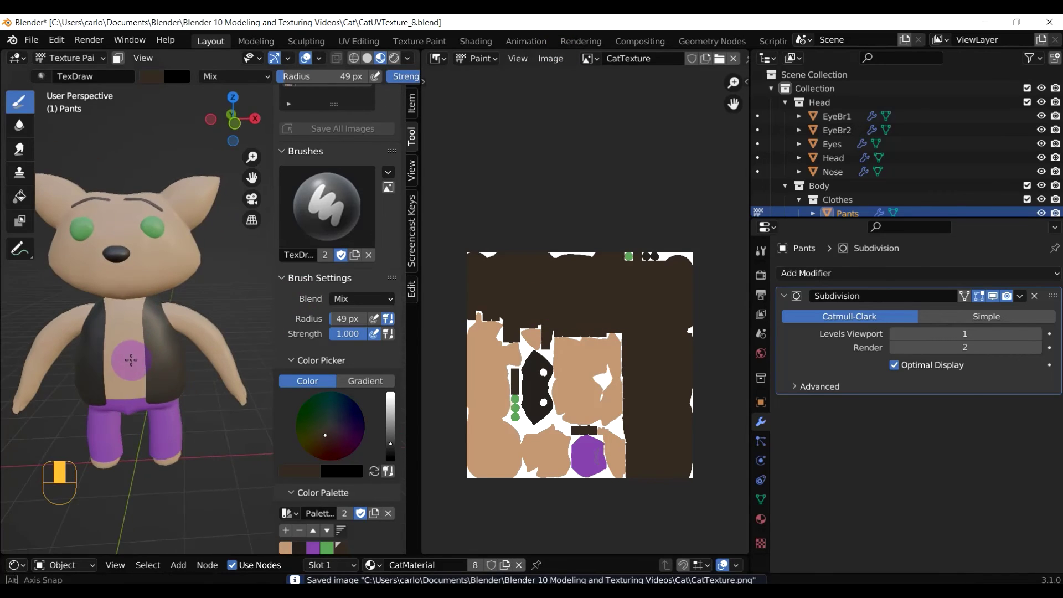
drag(230, 555, 250, 416)
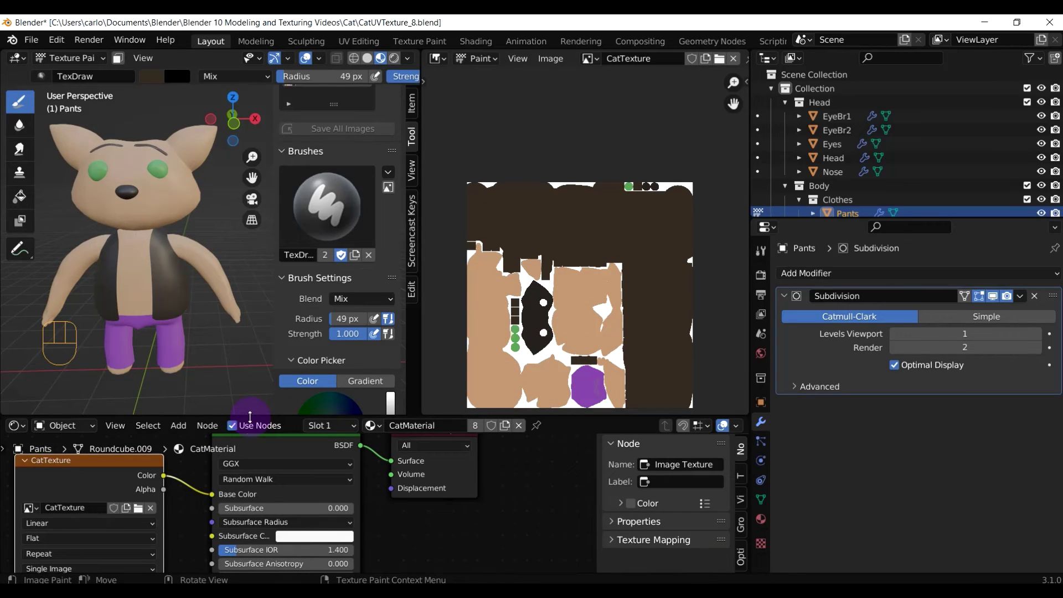
click(137, 180)
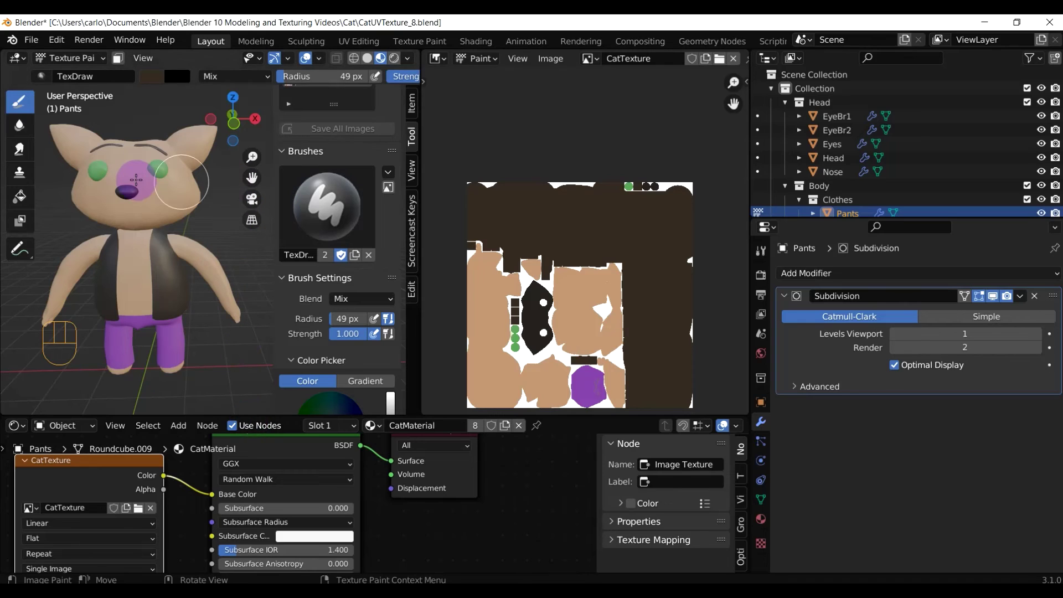
click(181, 258)
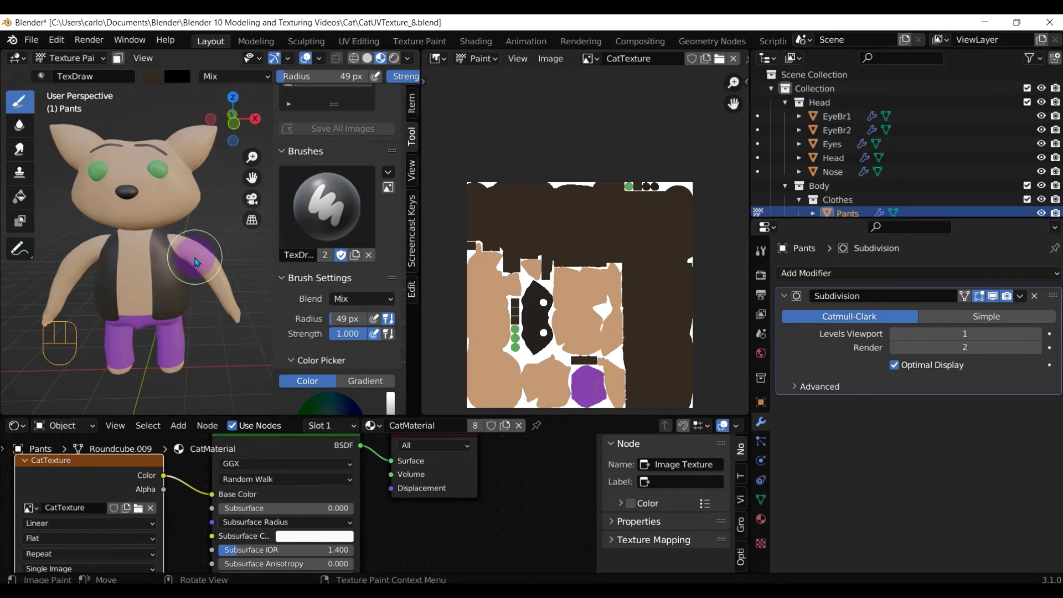
Leave Texture Paint mode on the Pants, select the Head, and put it in Texture Paint mode.
key(Tab)
click(302, 215)
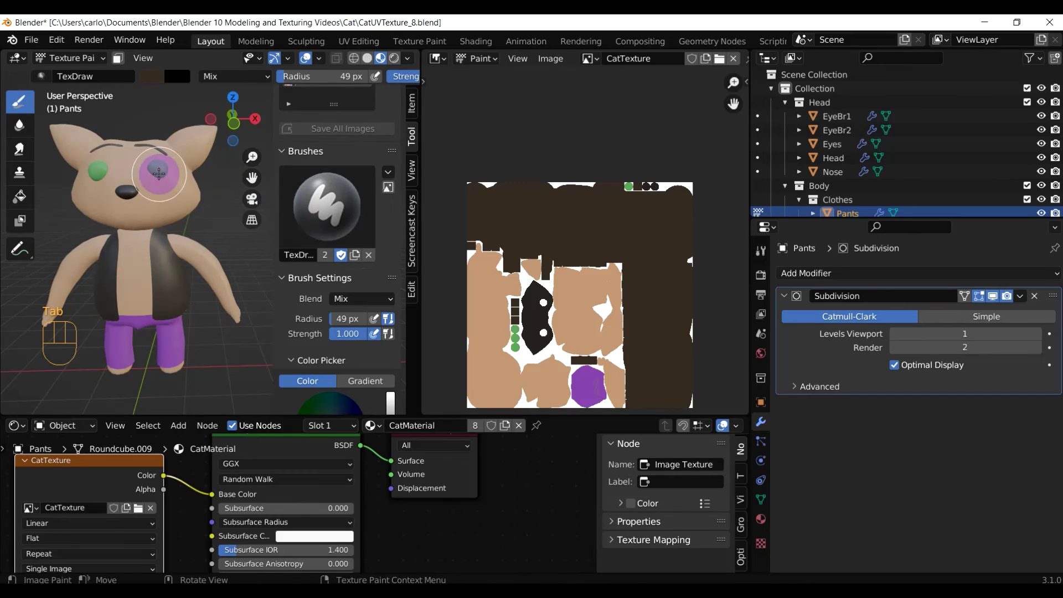
key(Tab)
key(Tab)
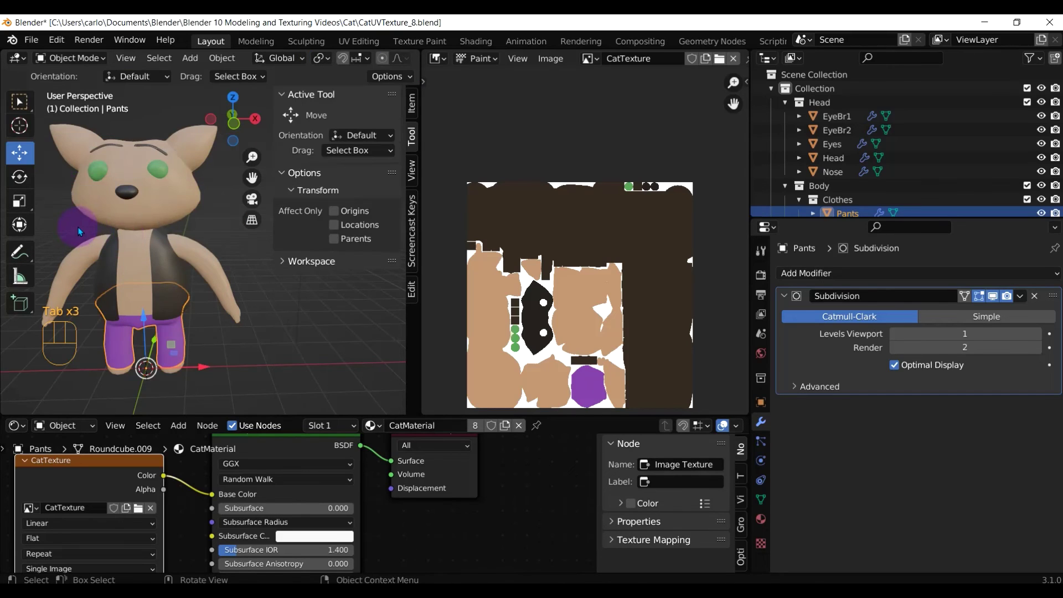
key(Tab)
click(78, 227)
click(113, 201)
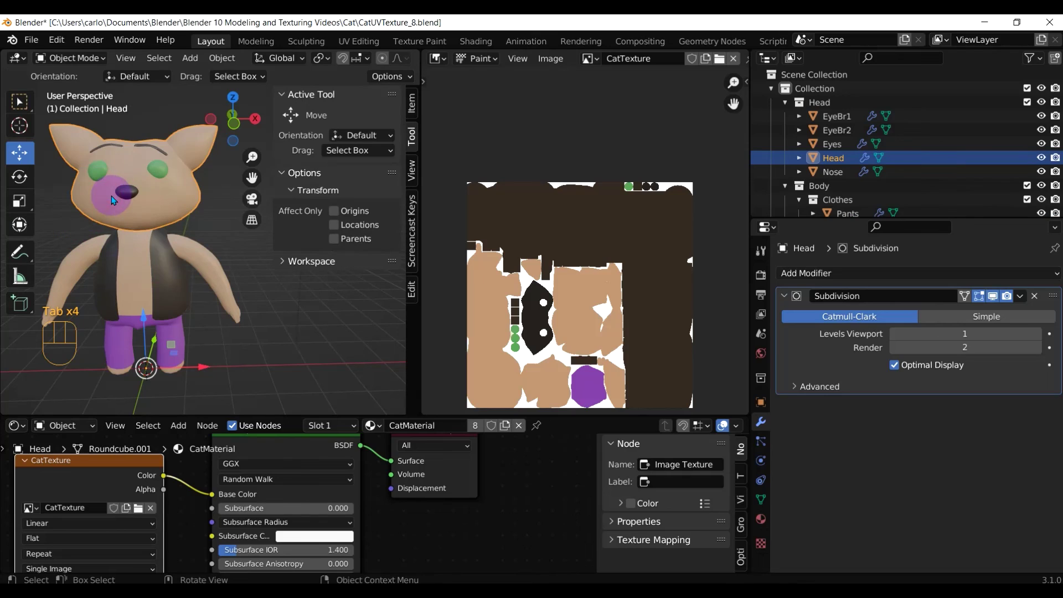
key(Tab)
click(262, 148)
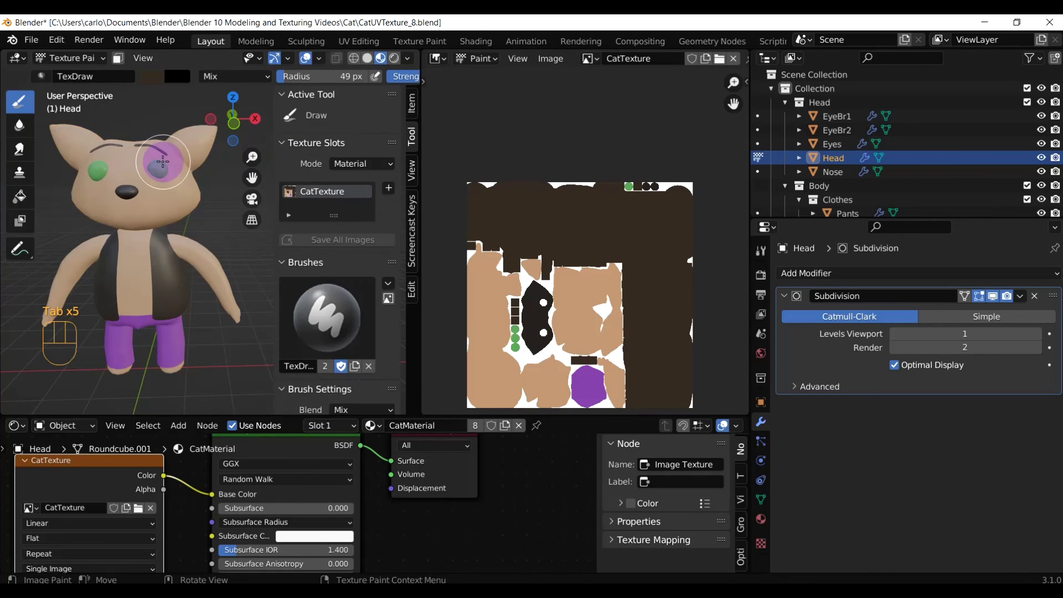
Pick the tan palette colour, darken it slightly, and add the darker tan to the palette.
scroll(163, 162, up, 2)
shift+middle_drag(150, 162, 234, 244)
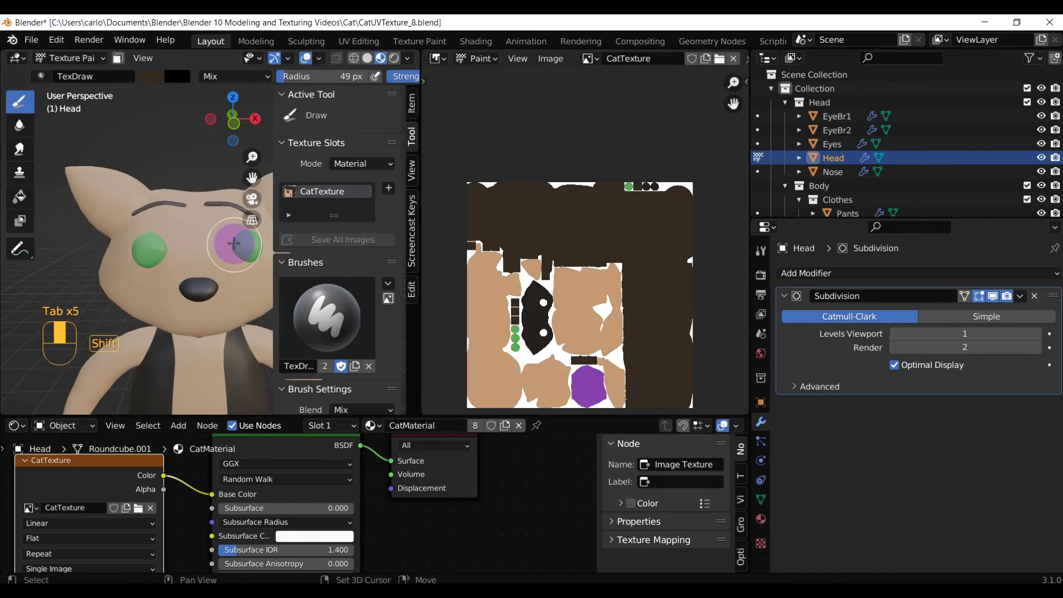
scroll(310, 249, down, 10)
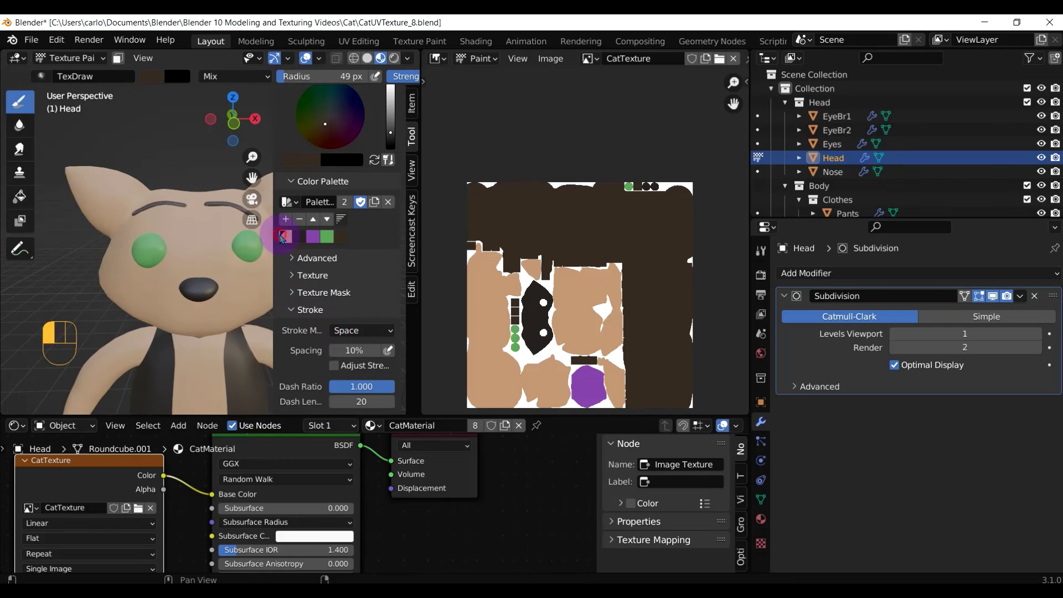
click(284, 237)
click(392, 101)
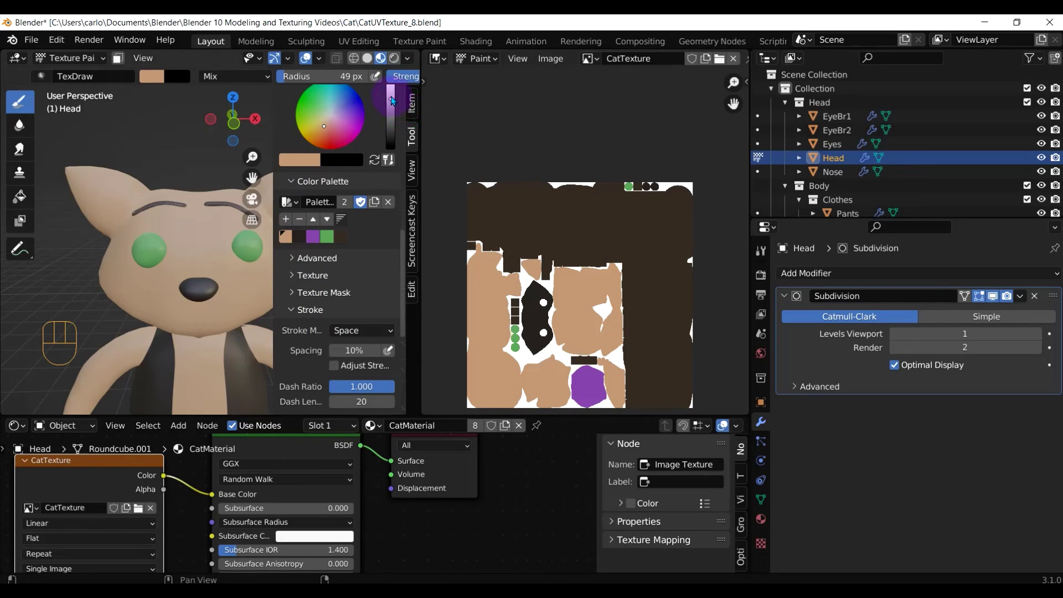
drag(391, 98, 390, 110)
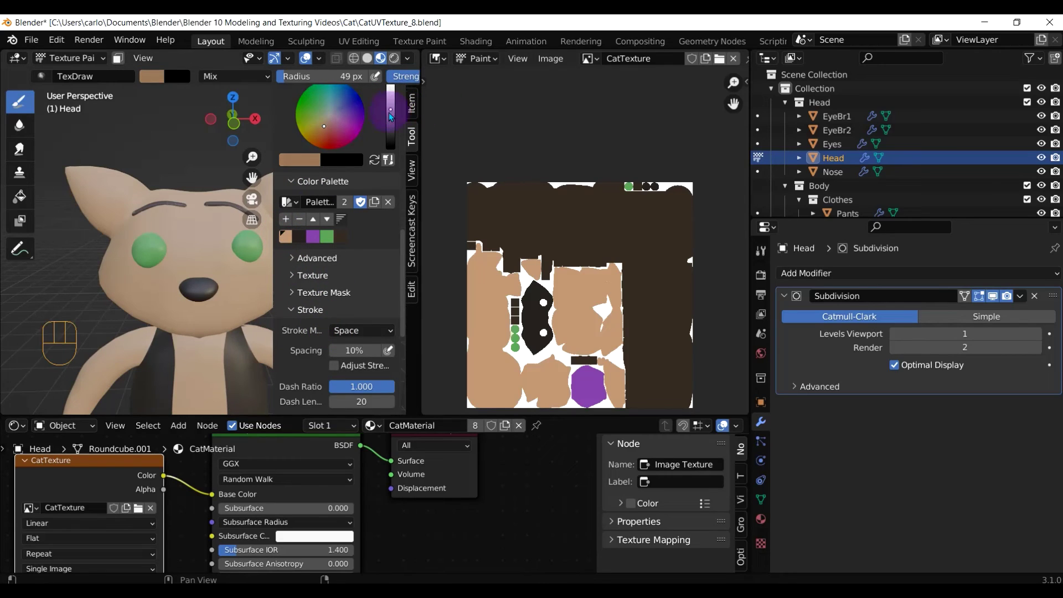
click(285, 218)
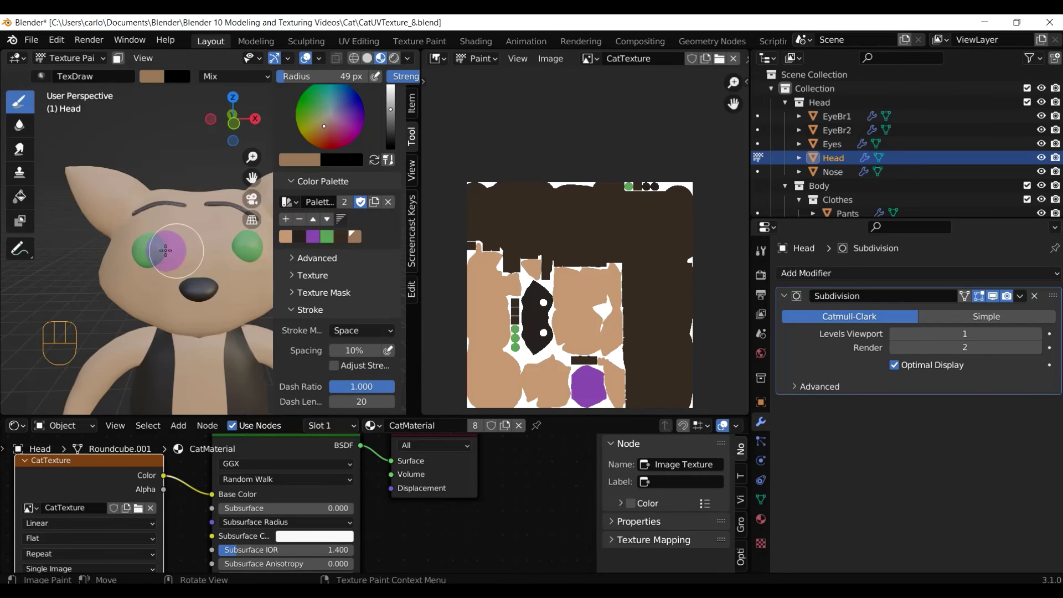
Dab a round patch of the darker tan on the head around each green eye.
click(149, 250)
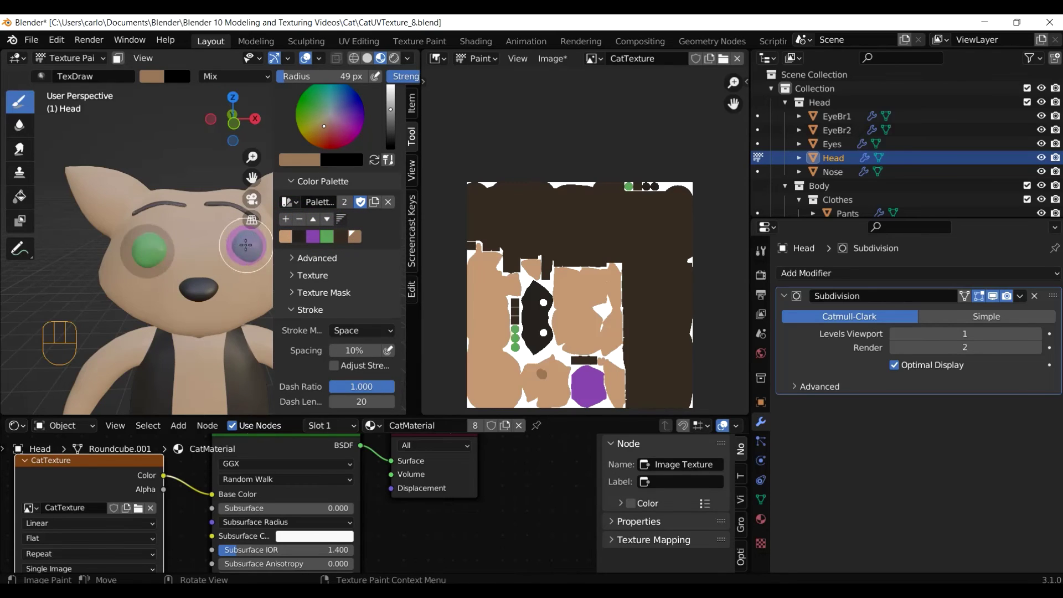
click(246, 245)
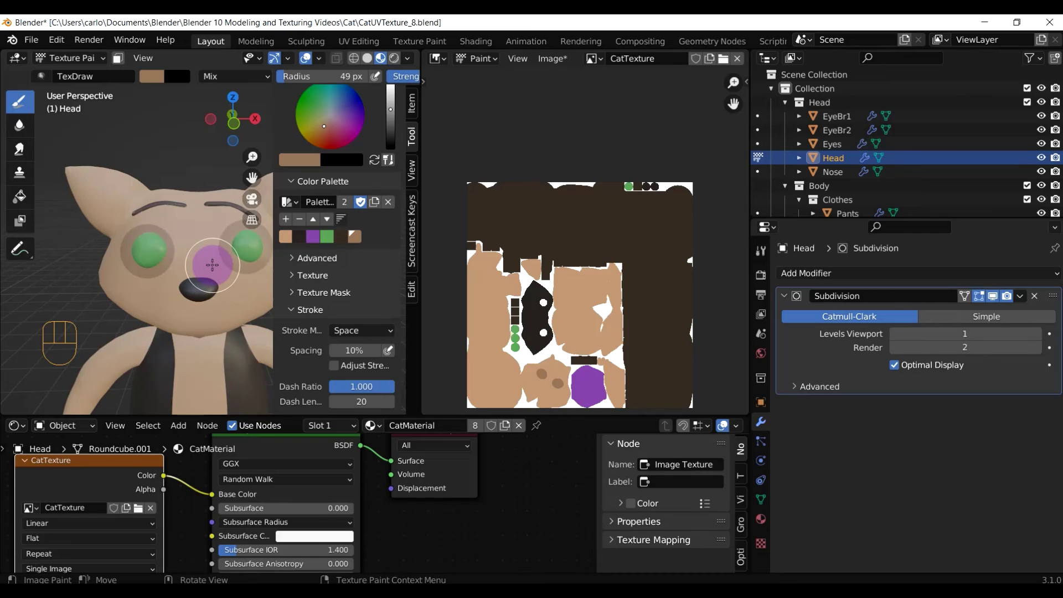
Look through the brush's stroke and falloff settings while checking the darker patches around the eyes.
scroll(212, 265, up, 3)
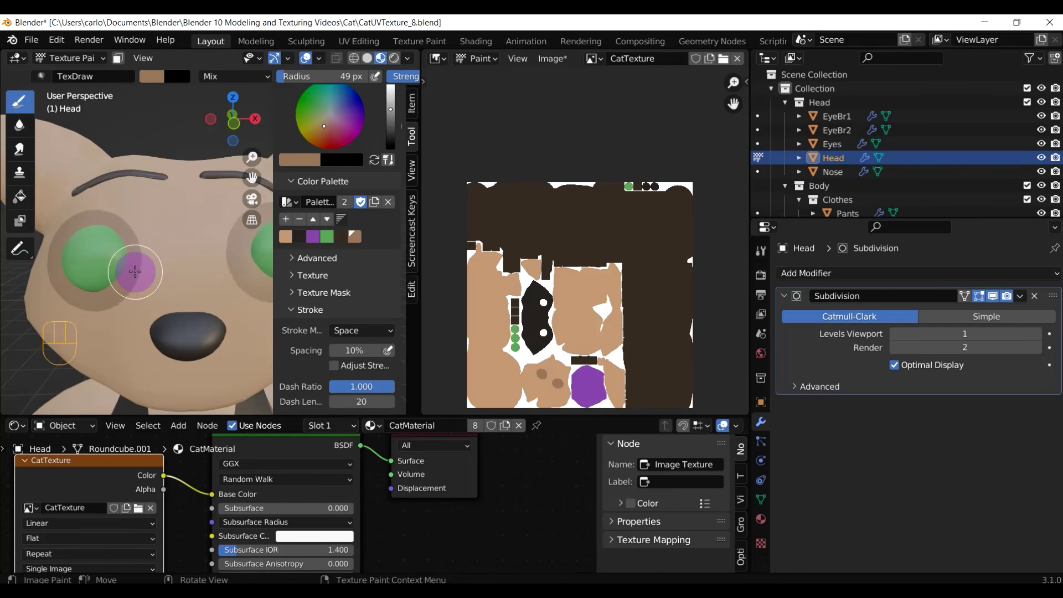
scroll(387, 287, down, 6)
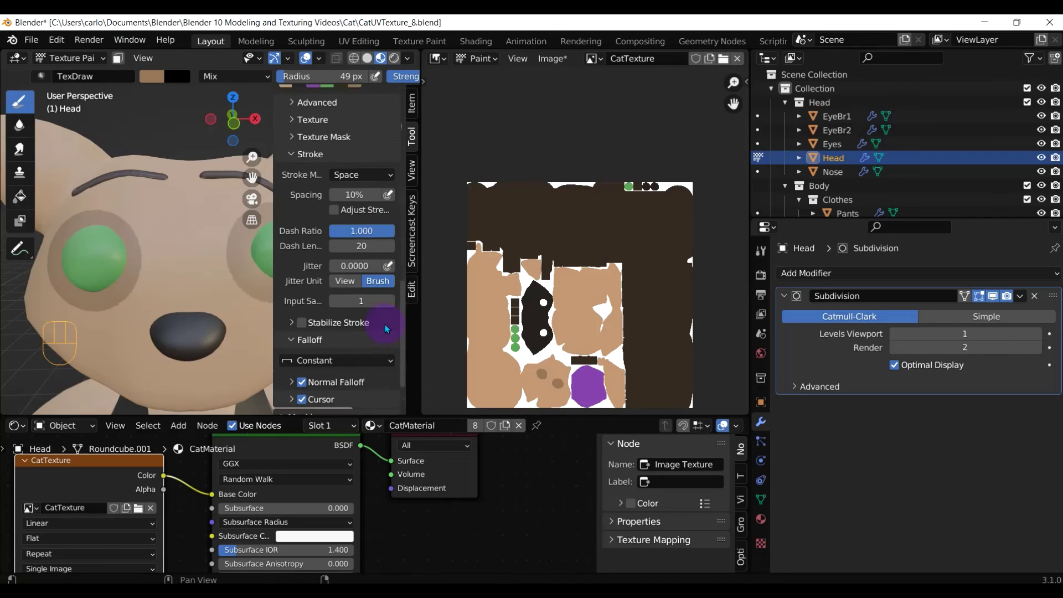
scroll(383, 327, down, 1)
scroll(350, 340, down, 2)
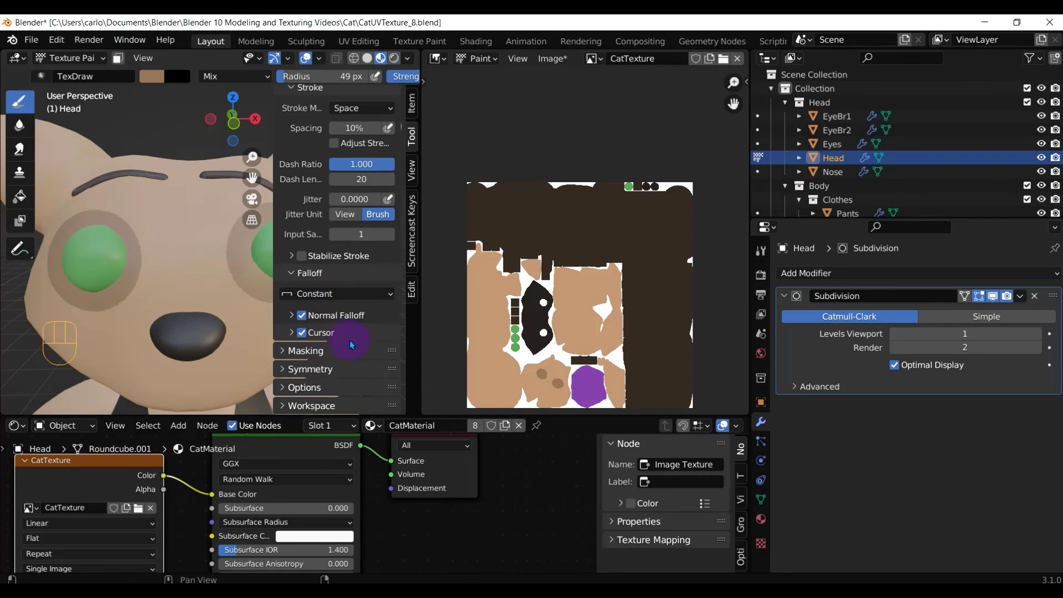
scroll(354, 349, up, 3)
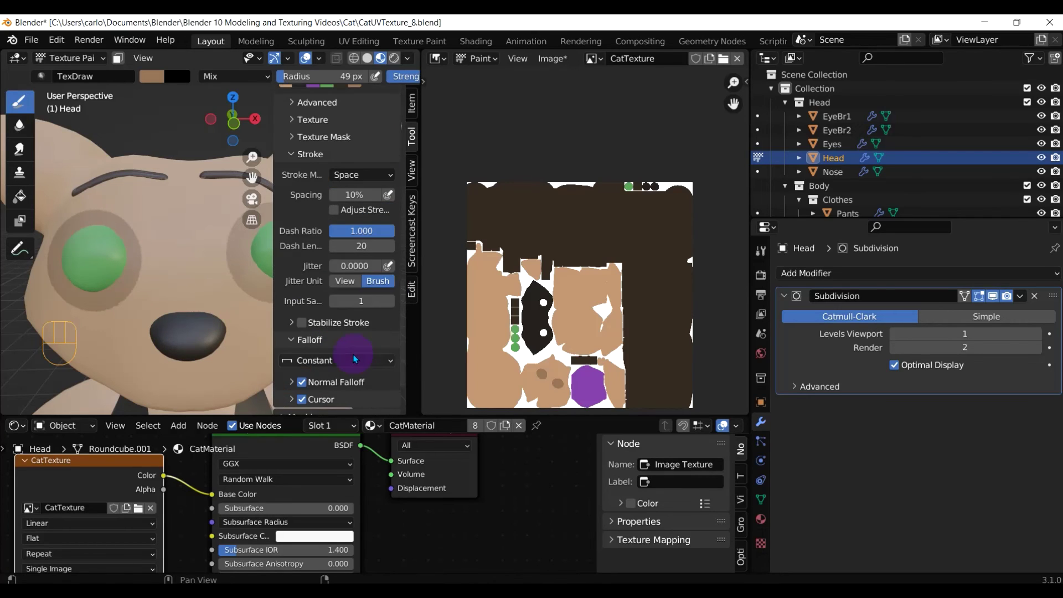
scroll(355, 359, up, 2)
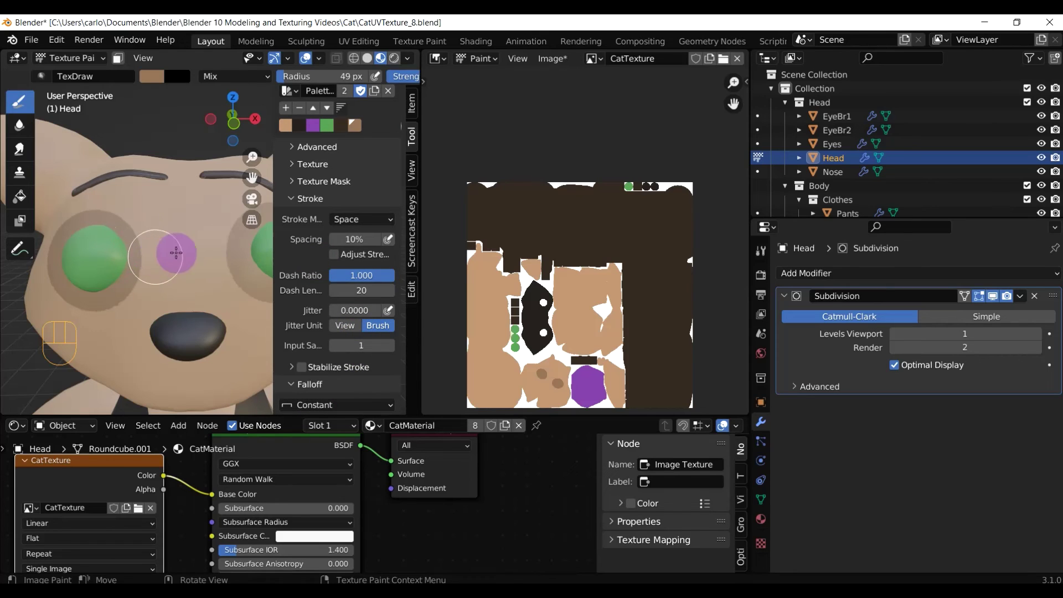
scroll(150, 257, down, 2)
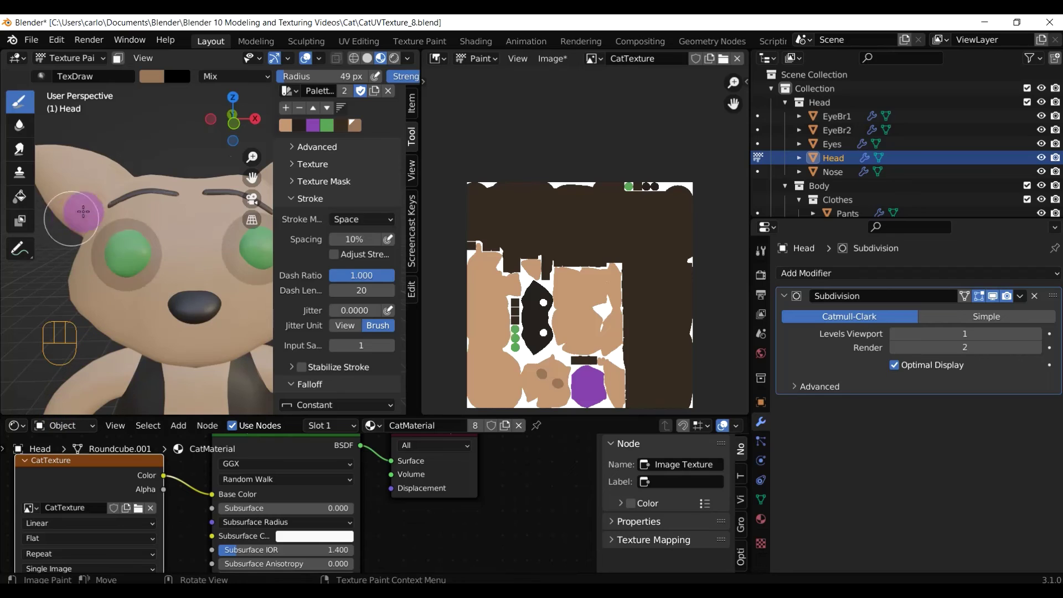
Leave Texture Paint mode on the Head, select the Eyes, and put them in Texture Paint mode.
click(132, 266)
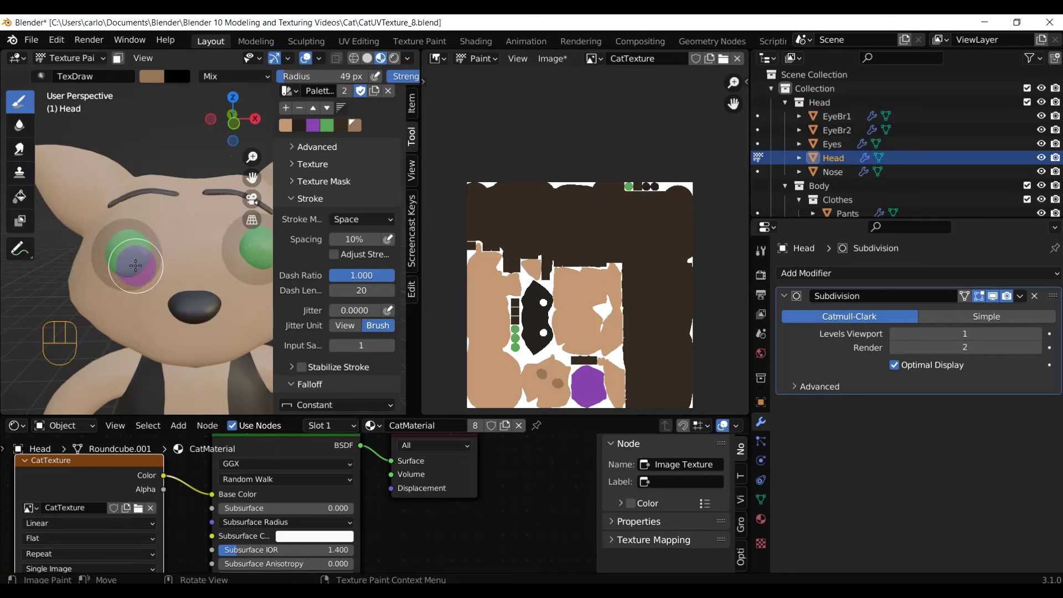
key(Tab)
click(51, 266)
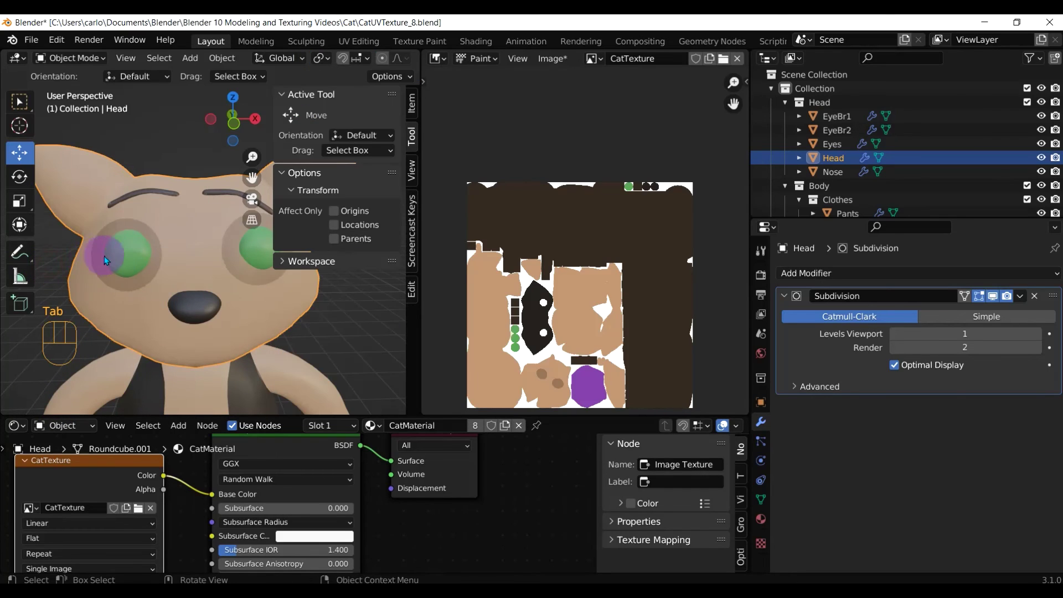
click(119, 254)
key(Tab)
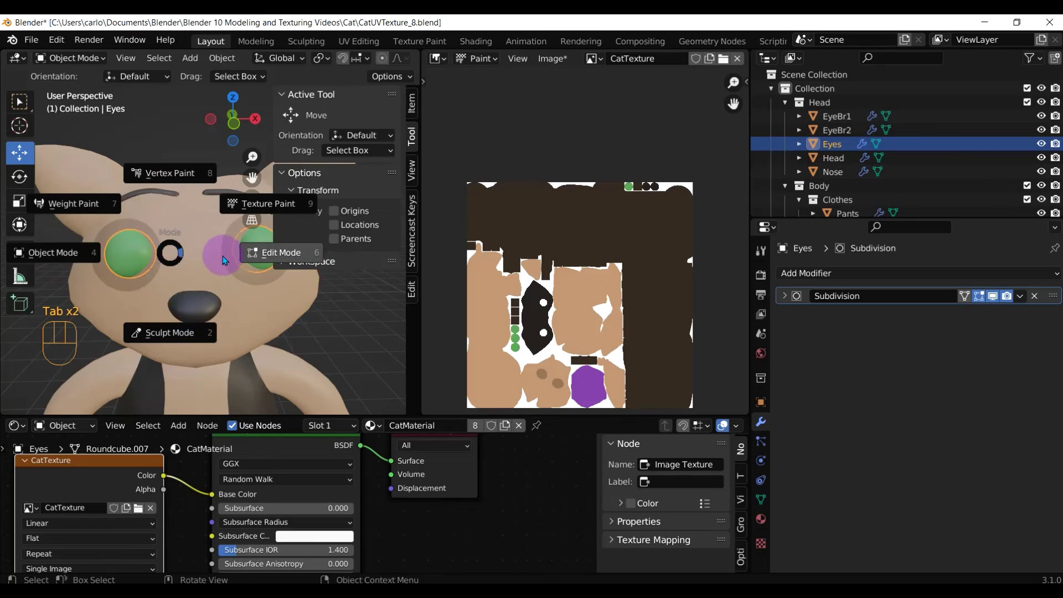
click(258, 208)
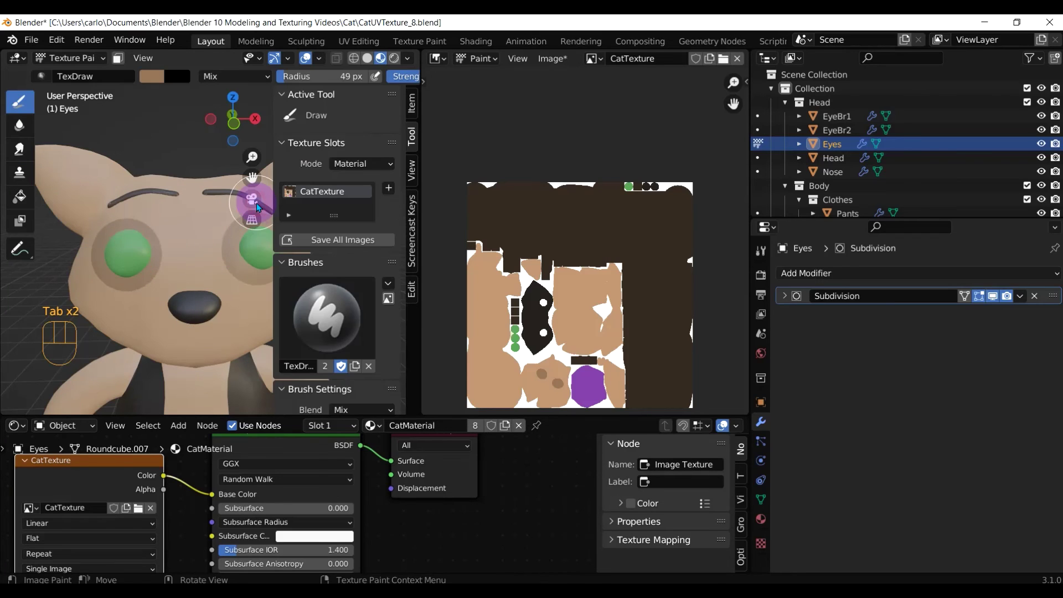
Paint a round pupil in the centre of each green eye with the near-black palette colour and a 19 px brush, undoing the first dab.
scroll(161, 238, up, 4)
scroll(341, 329, down, 3)
scroll(341, 329, down, 8)
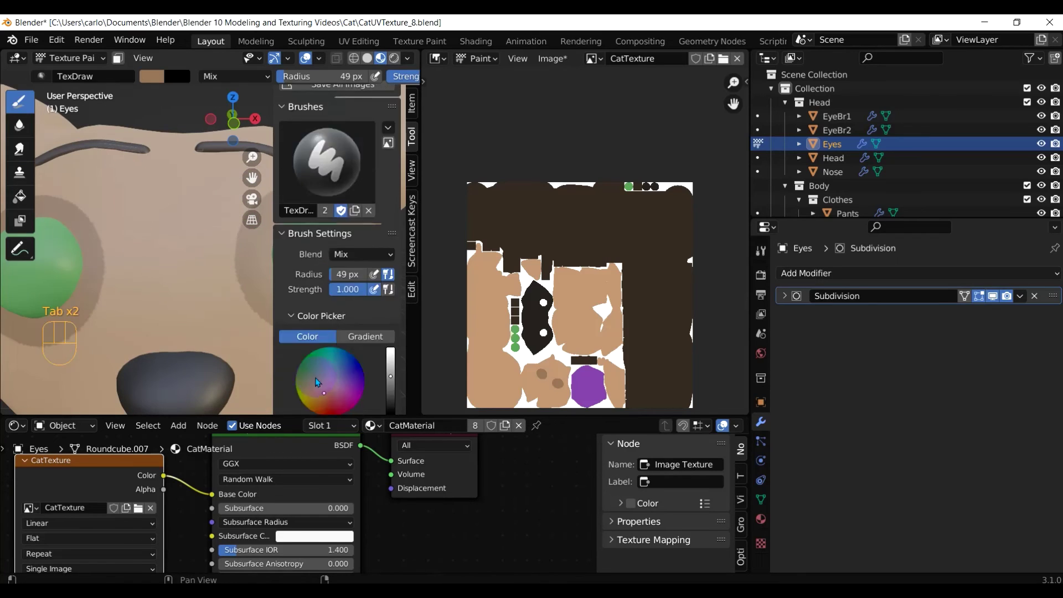
click(286, 331)
scroll(212, 293, down, 3)
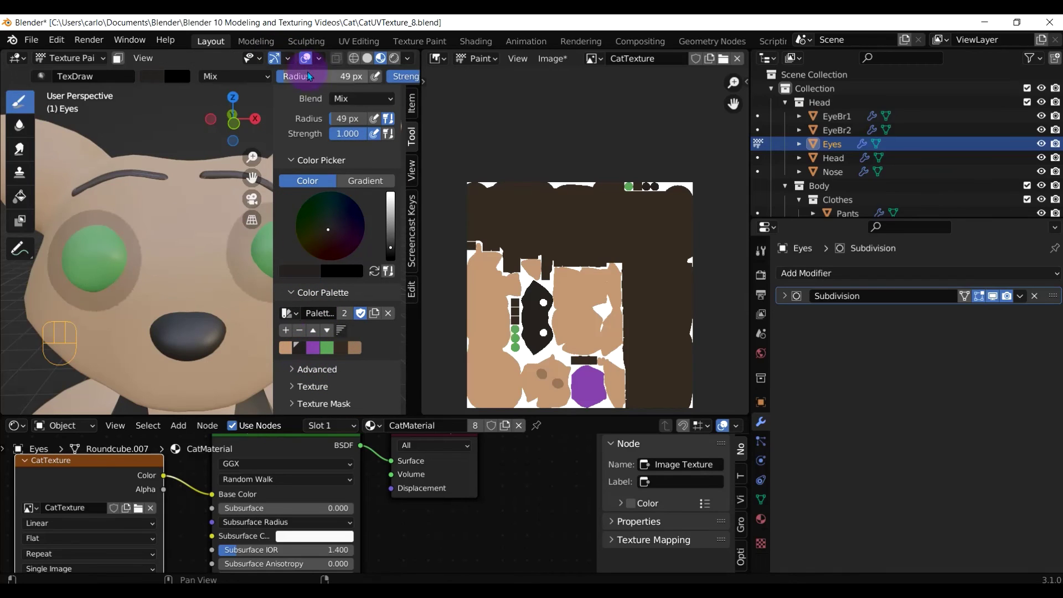
click(278, 109)
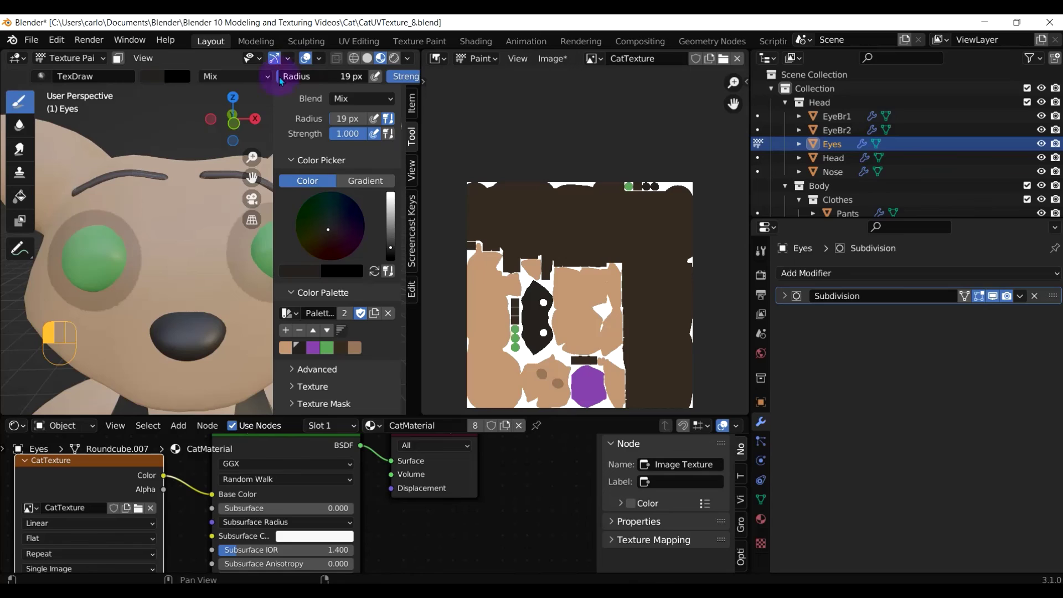
click(92, 256)
scroll(92, 260, down, 3)
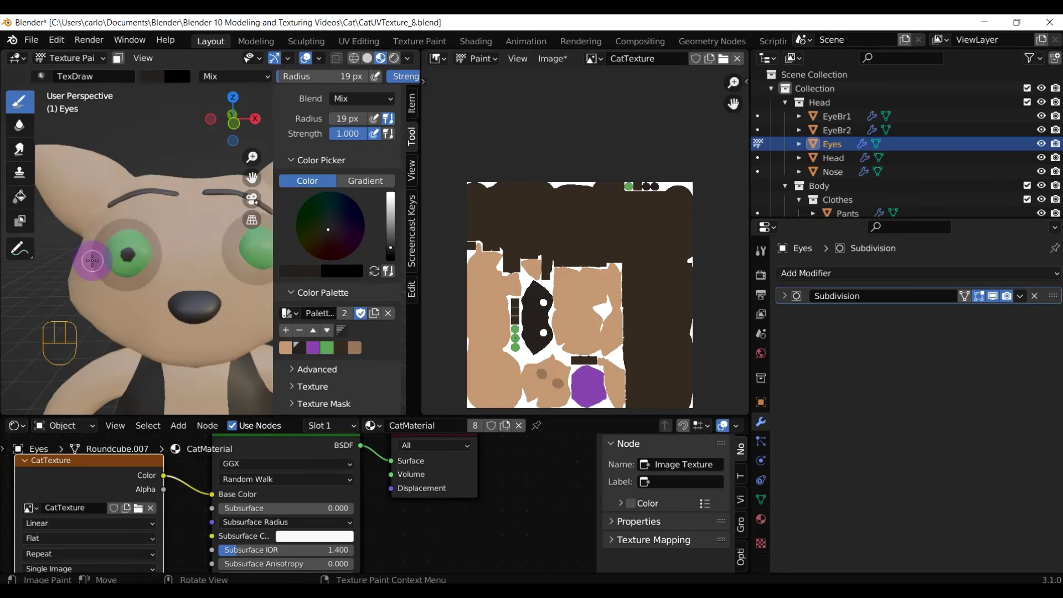
key(ctrl+z)
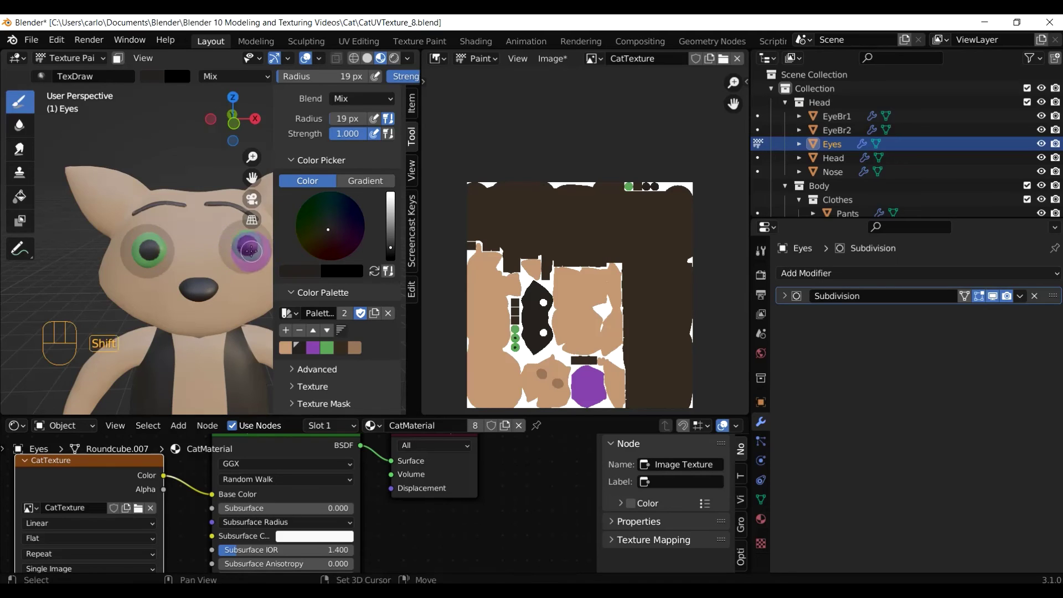
Brighten the brush colour to a warm near-white and add it to the palette.
scroll(251, 251, up, 5)
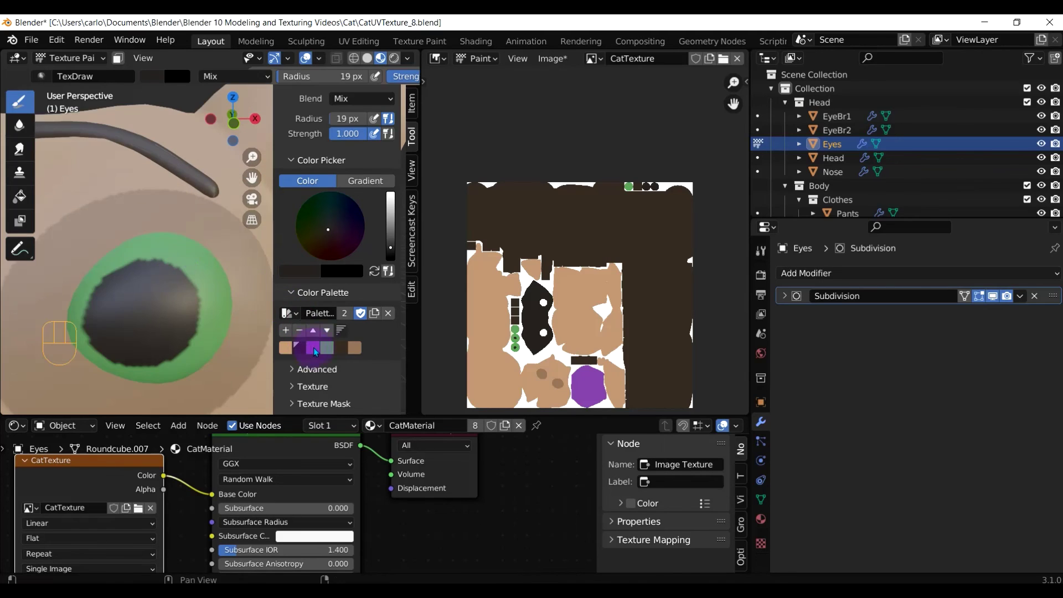
drag(392, 249, 391, 193)
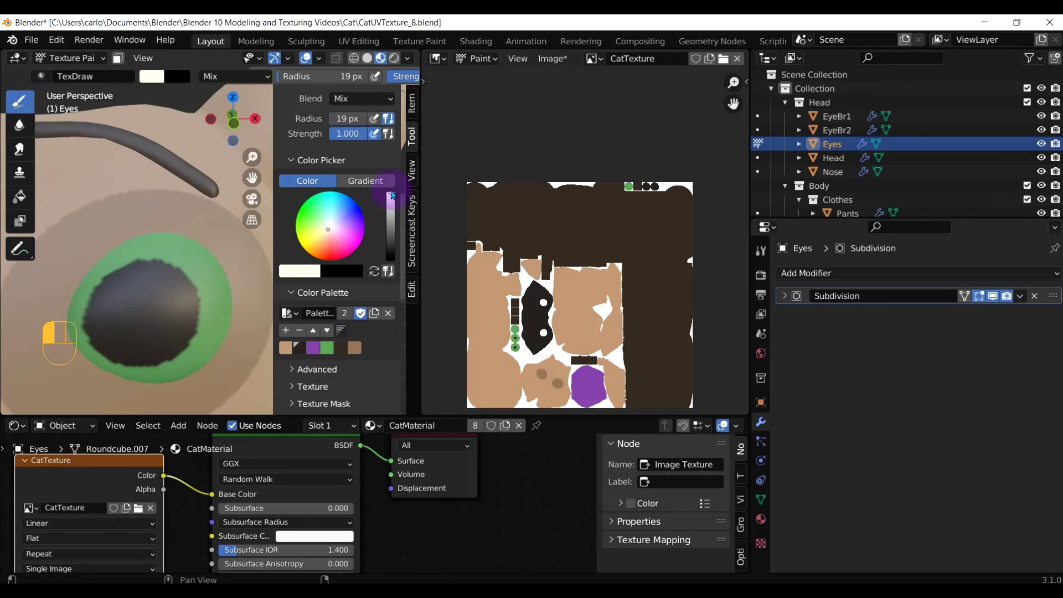
click(287, 330)
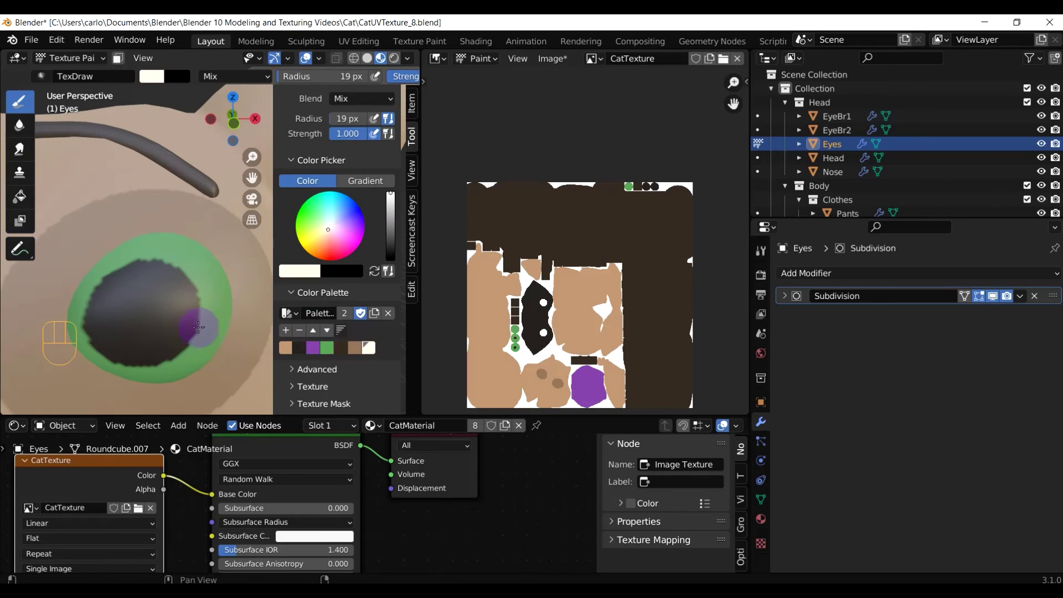
Paint a small near-white highlight at the upper right edge of each dark pupil, undoing and redoing a misplaced dab.
drag(184, 283, 186, 285)
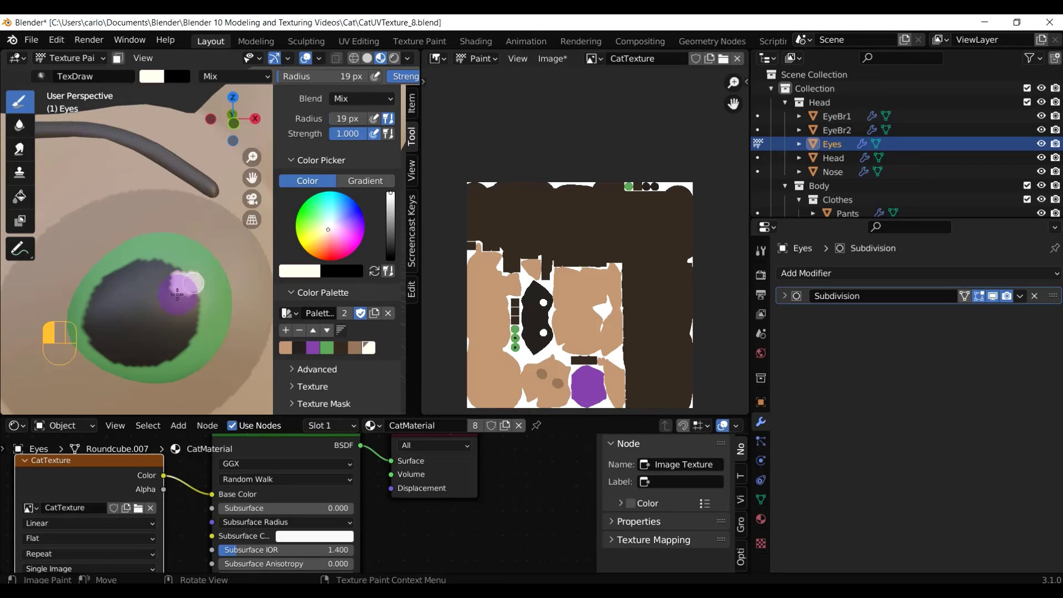
drag(135, 318, 140, 328)
scroll(205, 310, down, 5)
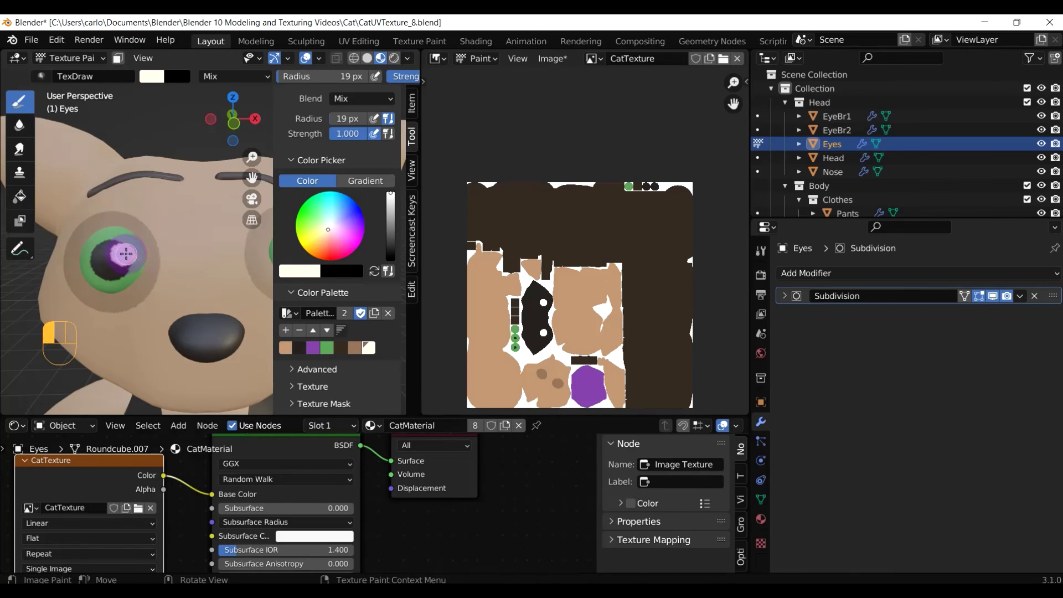
key(ctrl+z)
scroll(124, 254, up, 4)
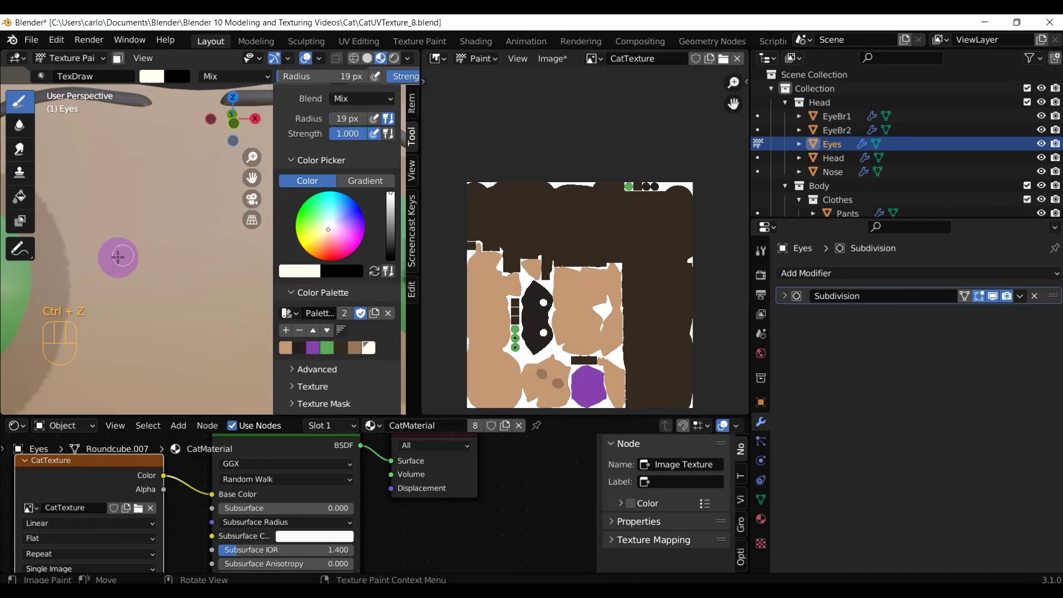
mouse_move(119, 257)
shift+middle_down()
mouse_move(201, 256)
mouse_move(171, 256)
shift+middle_up()
drag(171, 265, 181, 270)
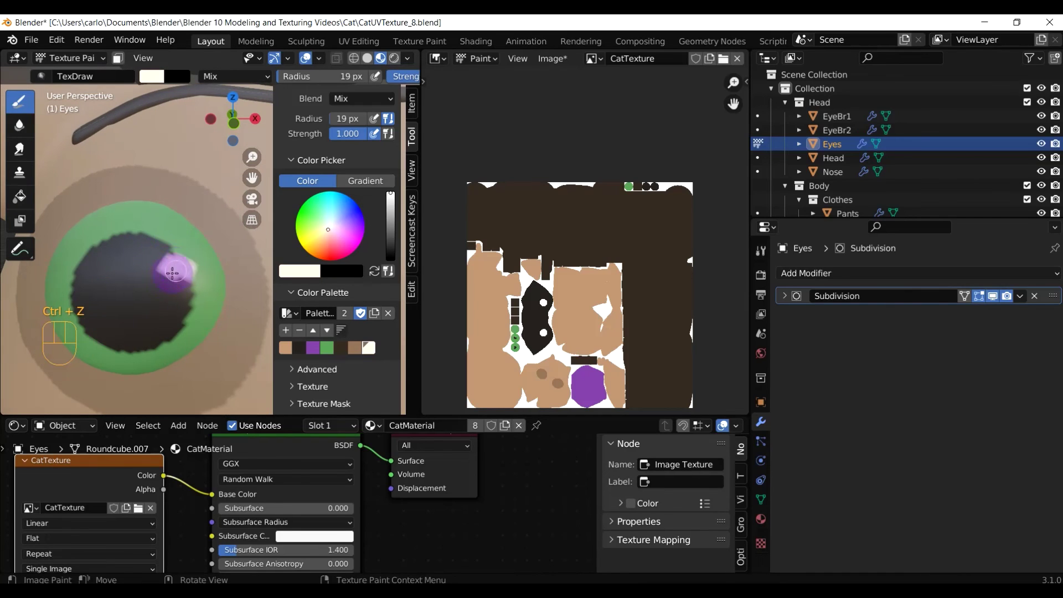
scroll(208, 256, down, 6)
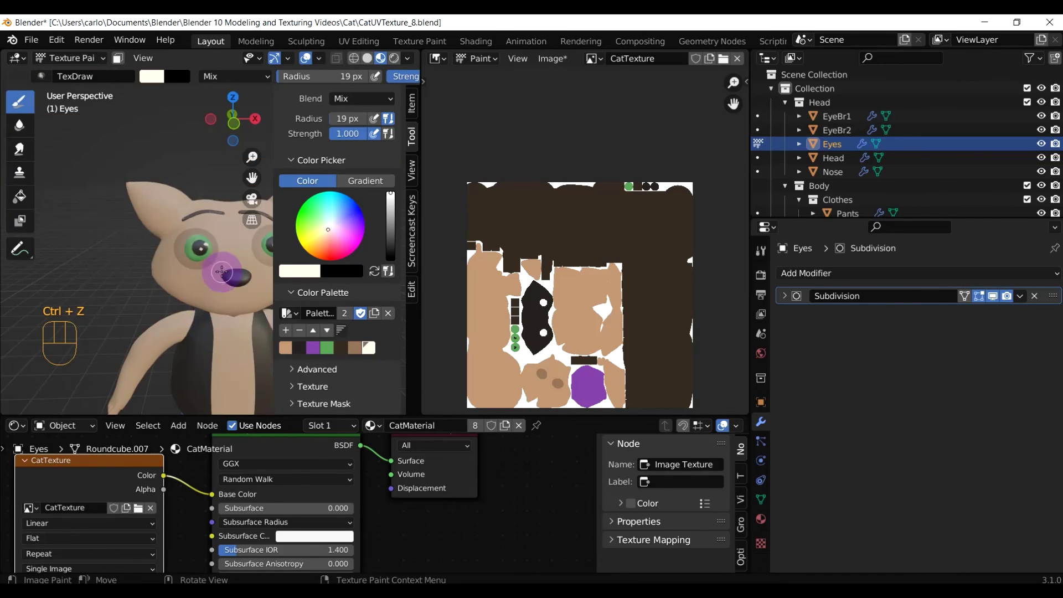
shift+middle_drag(220, 268, 156, 284)
Return the Eyes to Object Mode and rotate them slightly about the vertical axis with the Rotate tool.
key(Tab)
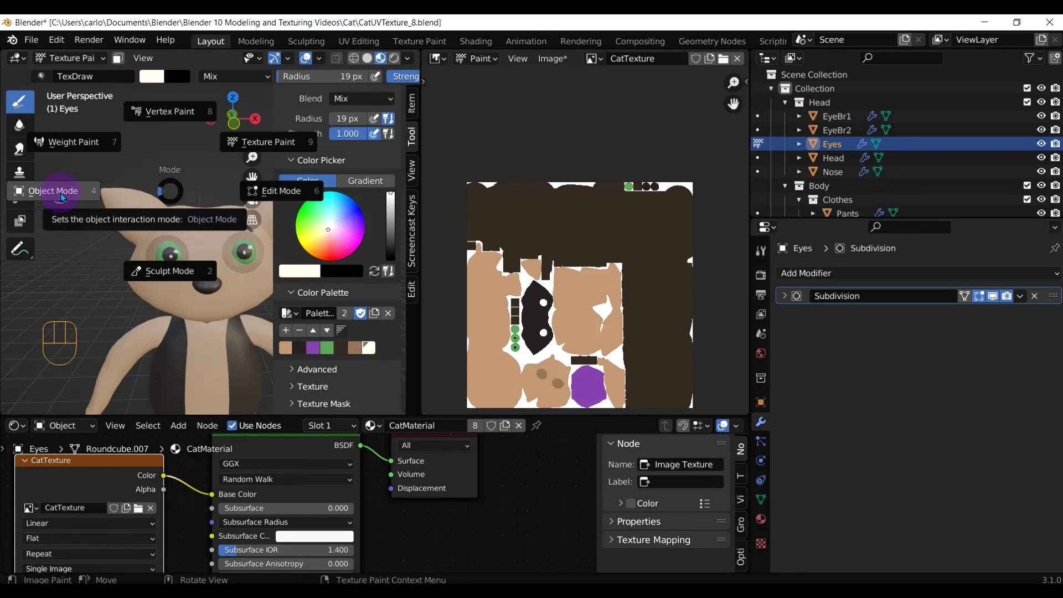
click(61, 194)
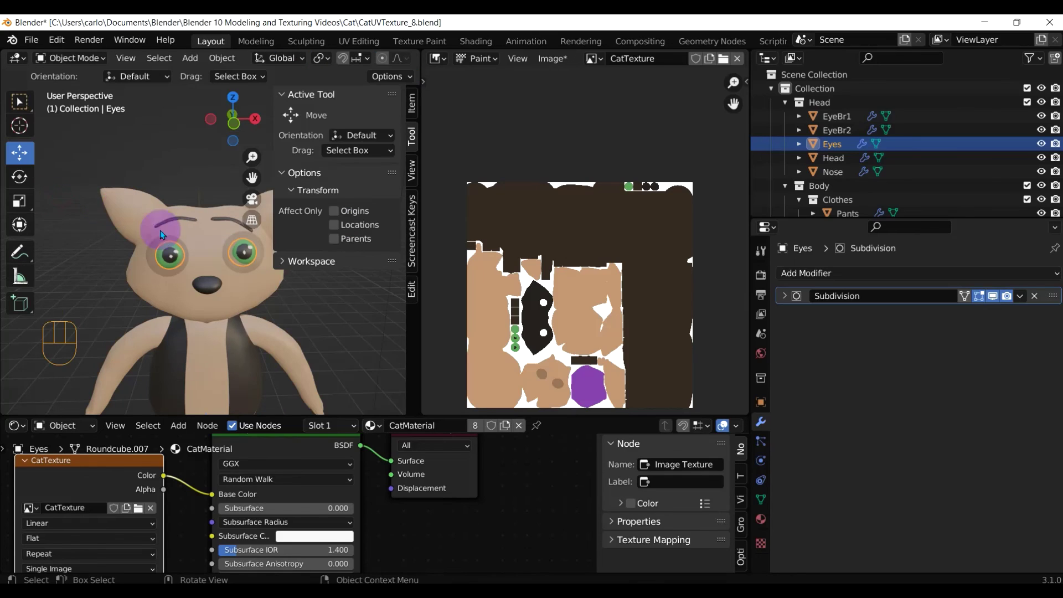
click(30, 176)
scroll(252, 383, down, 4)
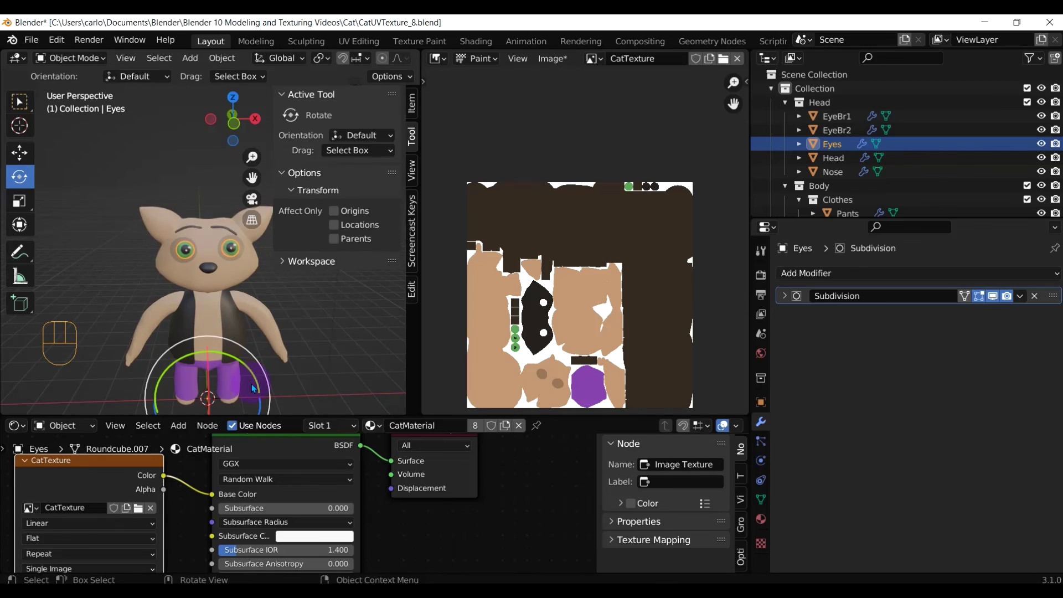
scroll(257, 381, down, 3)
mouse_move(254, 371)
mouse_down()
mouse_move(236, 371)
mouse_move(258, 370)
mouse_up()
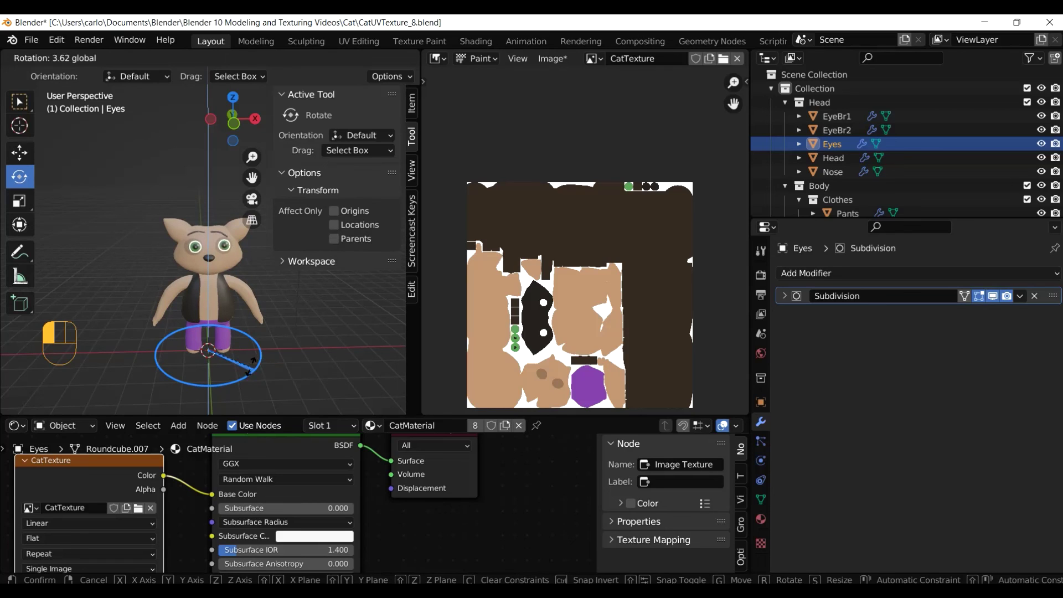
mouse_move(252, 367)
mouse_down()
mouse_move(216, 369)
mouse_move(242, 366)
mouse_up()
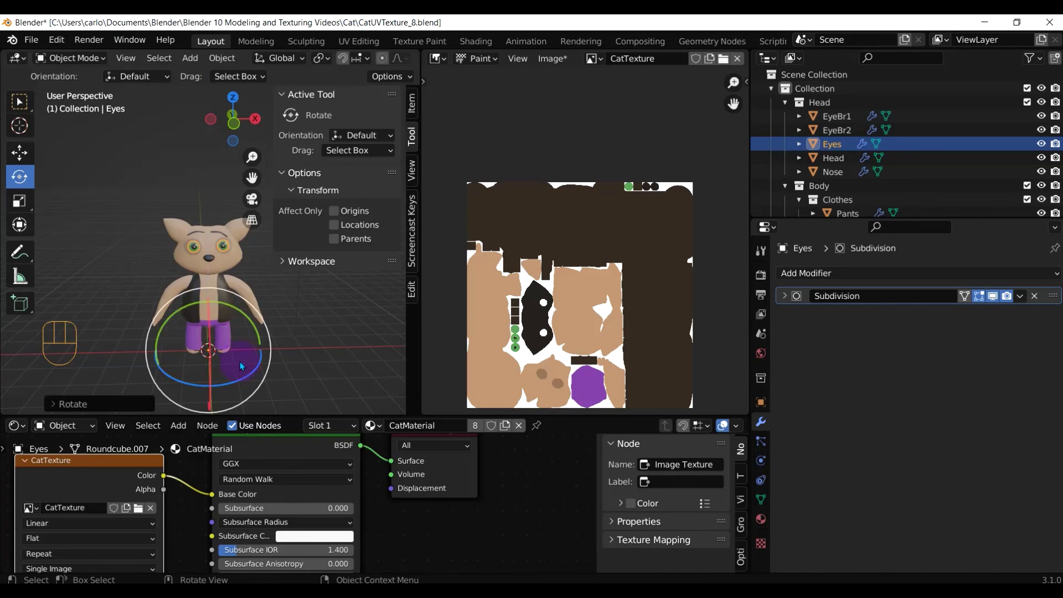
scroll(188, 250, up, 6)
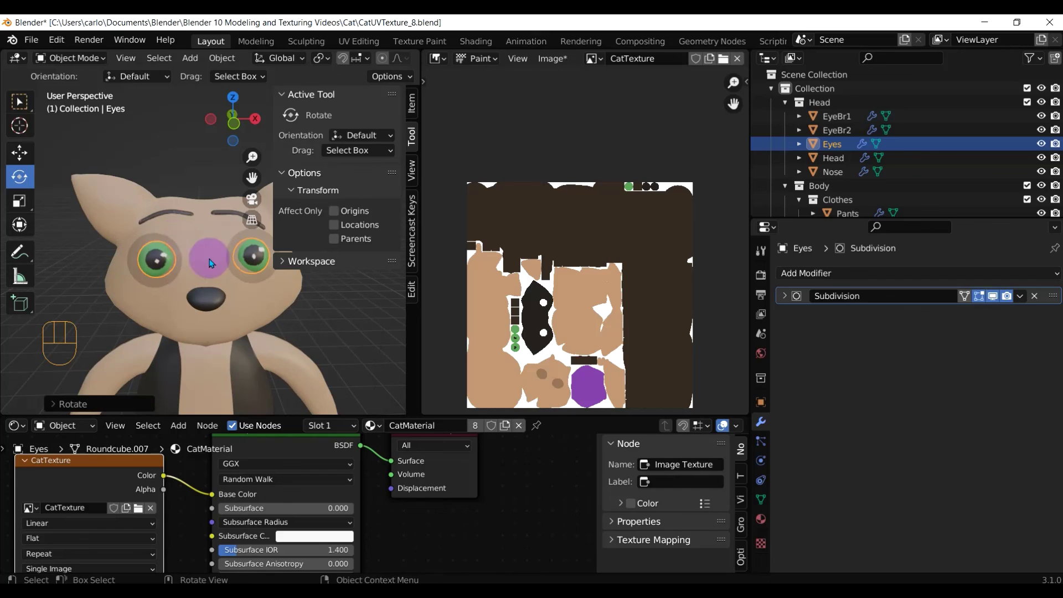
scroll(242, 263, down, 3)
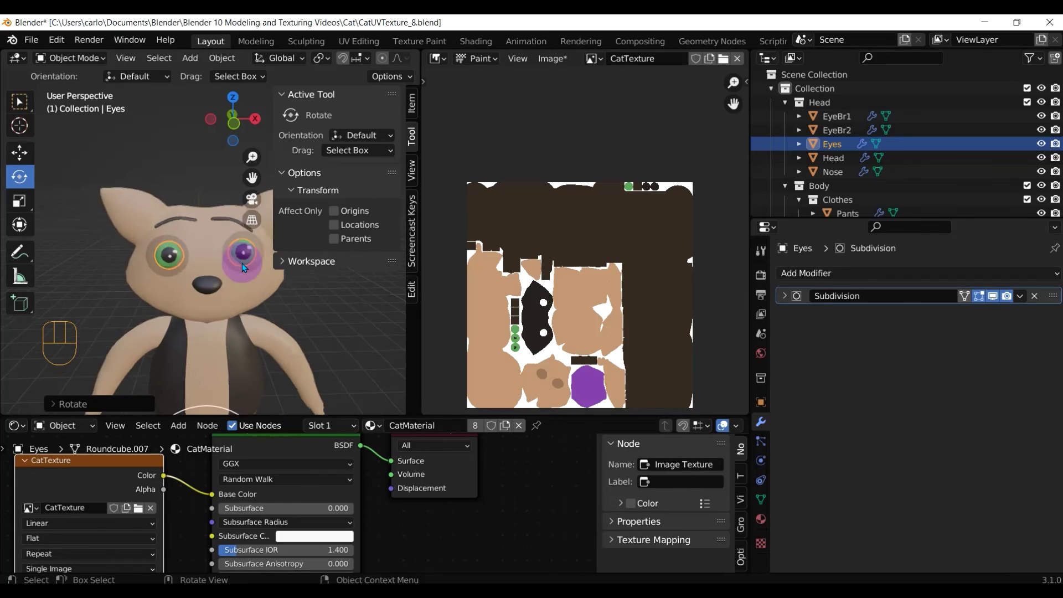
scroll(261, 280, down, 3)
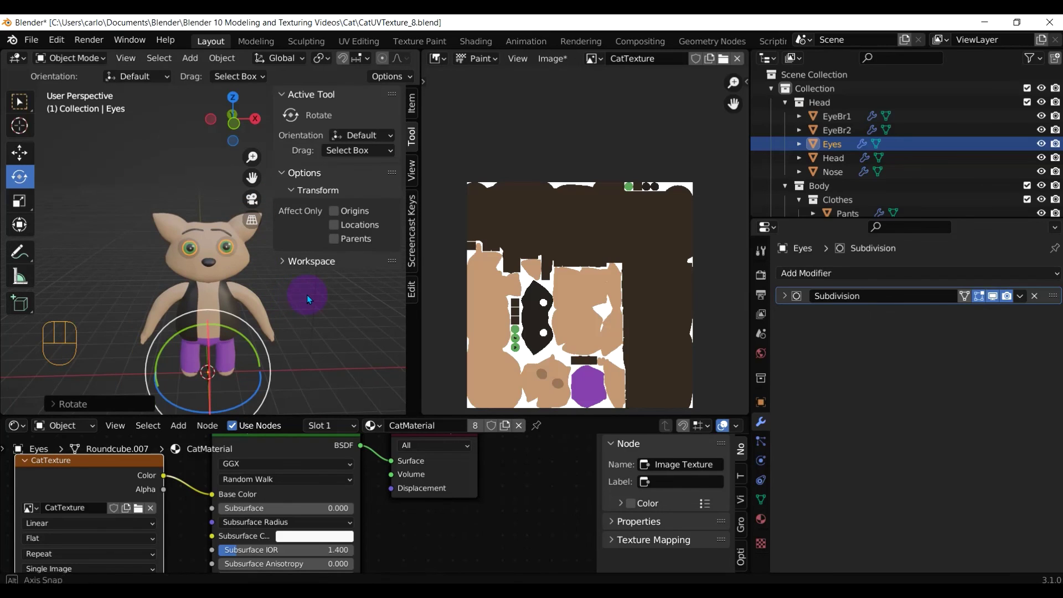
mouse_move(246, 302)
middle_down()
mouse_move(273, 287)
mouse_move(240, 288)
middle_up()
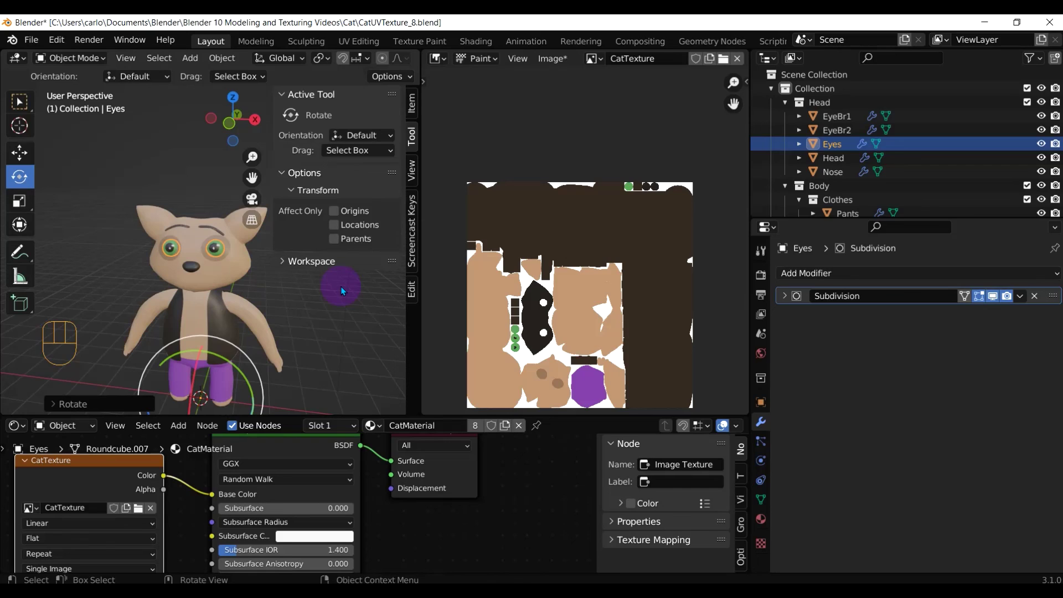
click(475, 58)
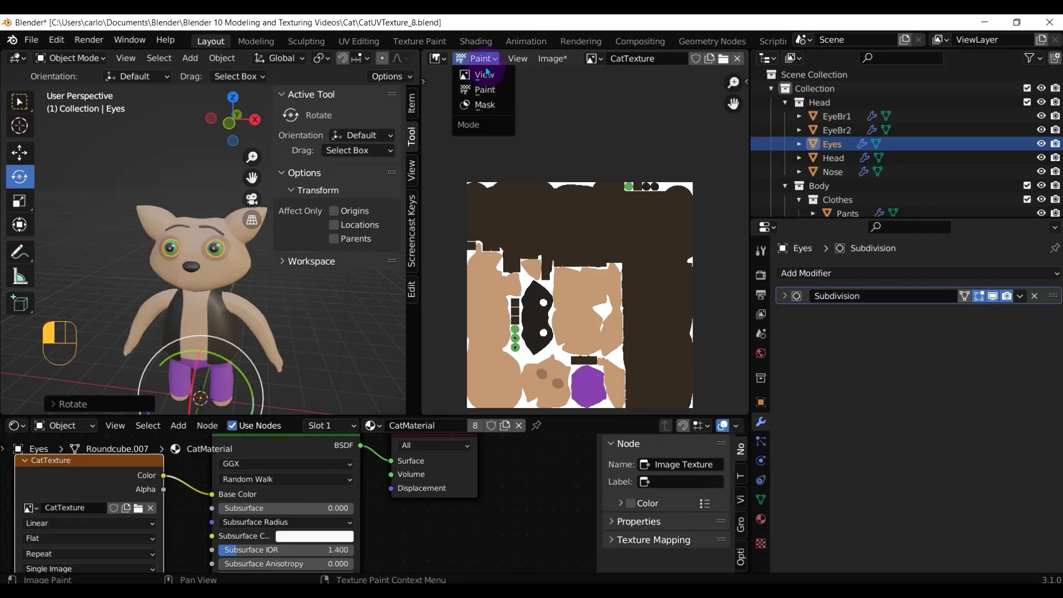
click(446, 60)
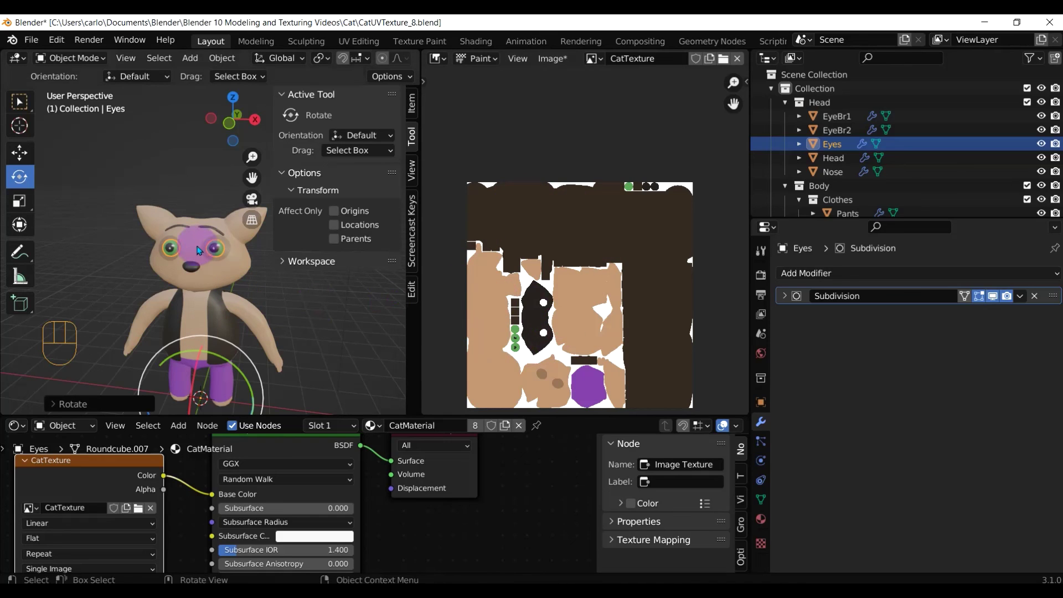
Turn the cat slightly and select its Head.
middle_drag(191, 258, 204, 265)
click(203, 265)
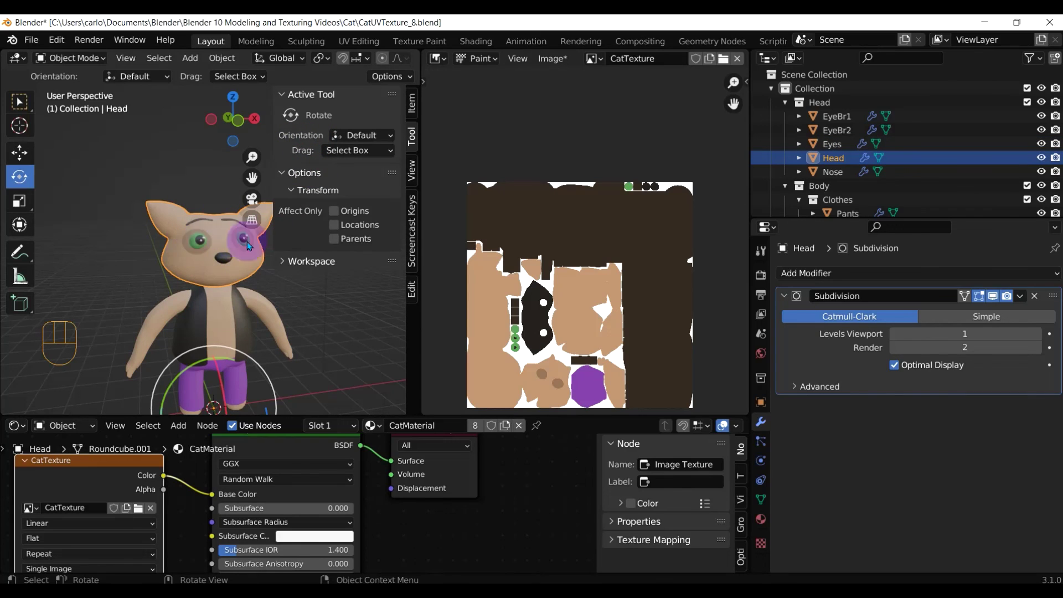
middle_drag(217, 390, 206, 332)
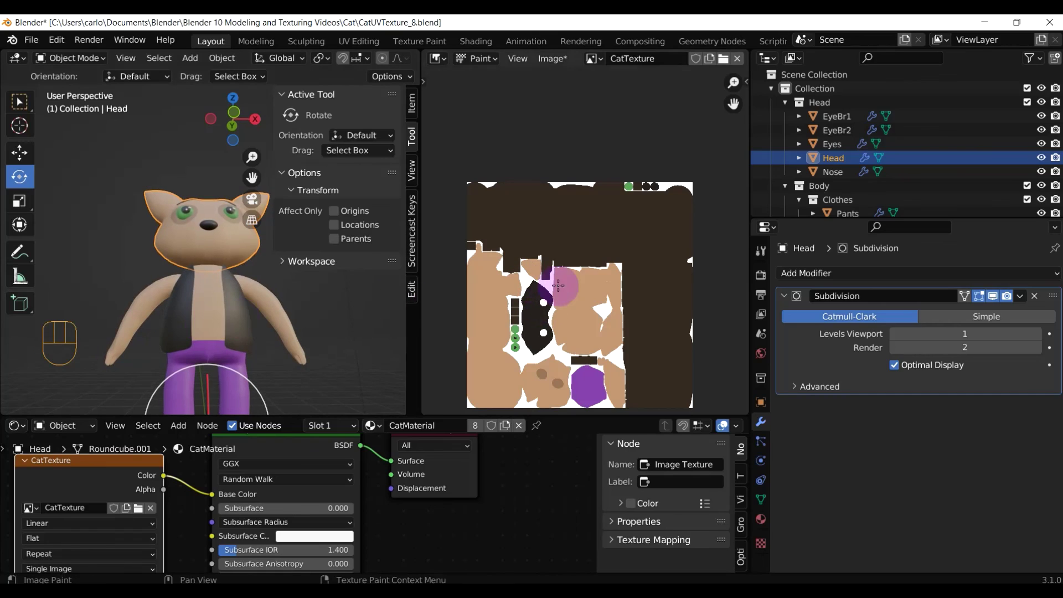
click(432, 58)
click(473, 124)
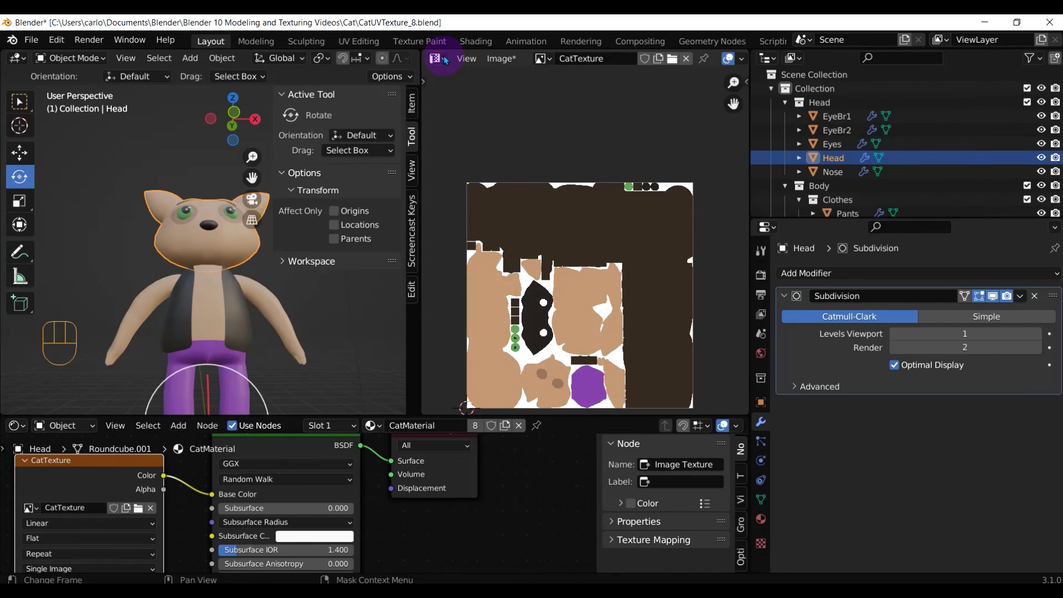
click(439, 57)
click(467, 113)
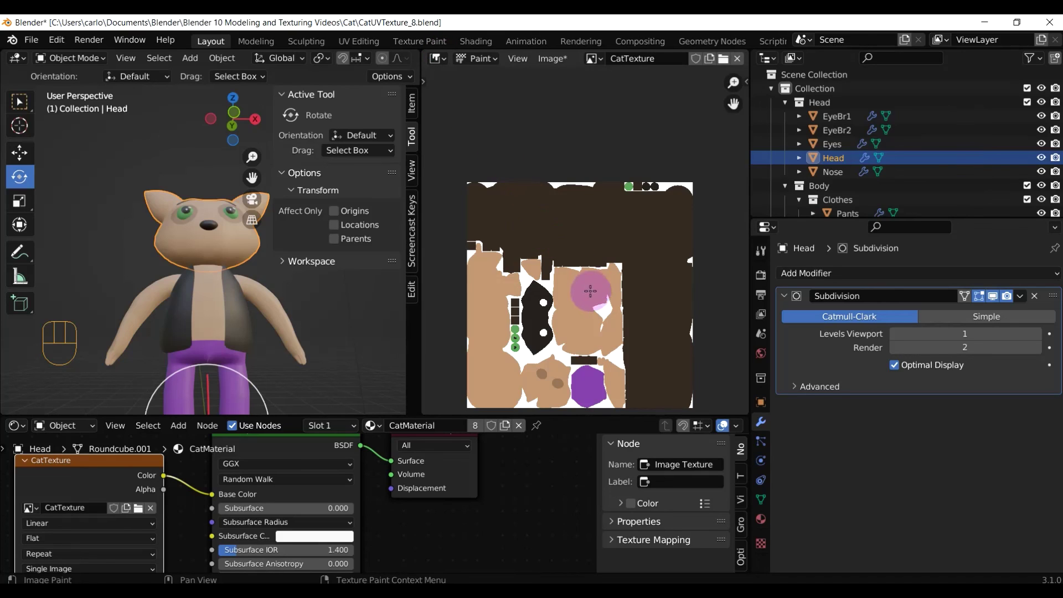
click(477, 58)
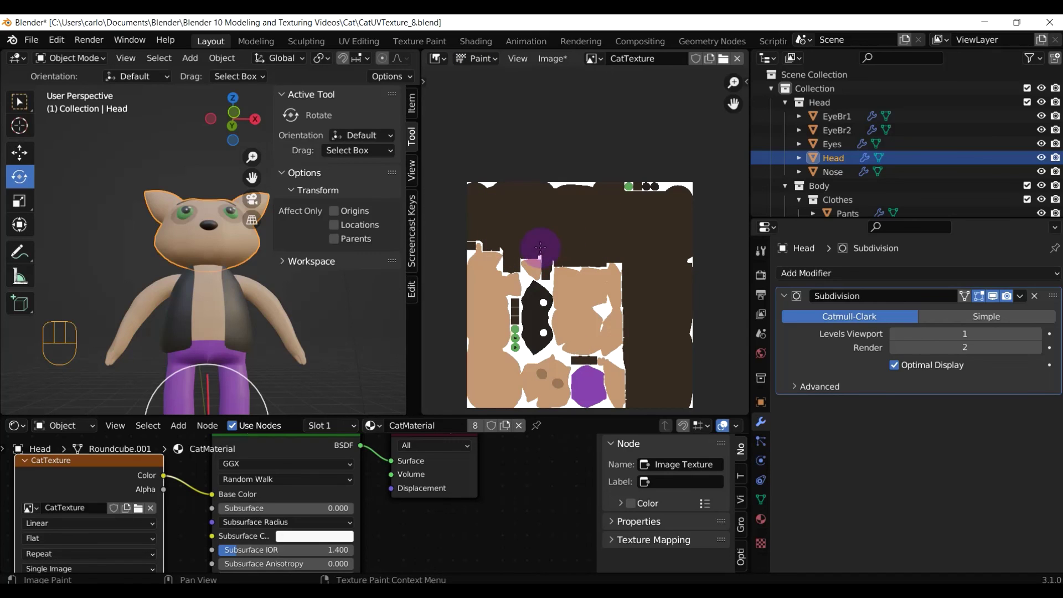
Save the painted CatTexture image to its existing file, CatTexture.png.
middle_drag(238, 332, 176, 221)
shift+middle_drag(286, 321, 265, 227)
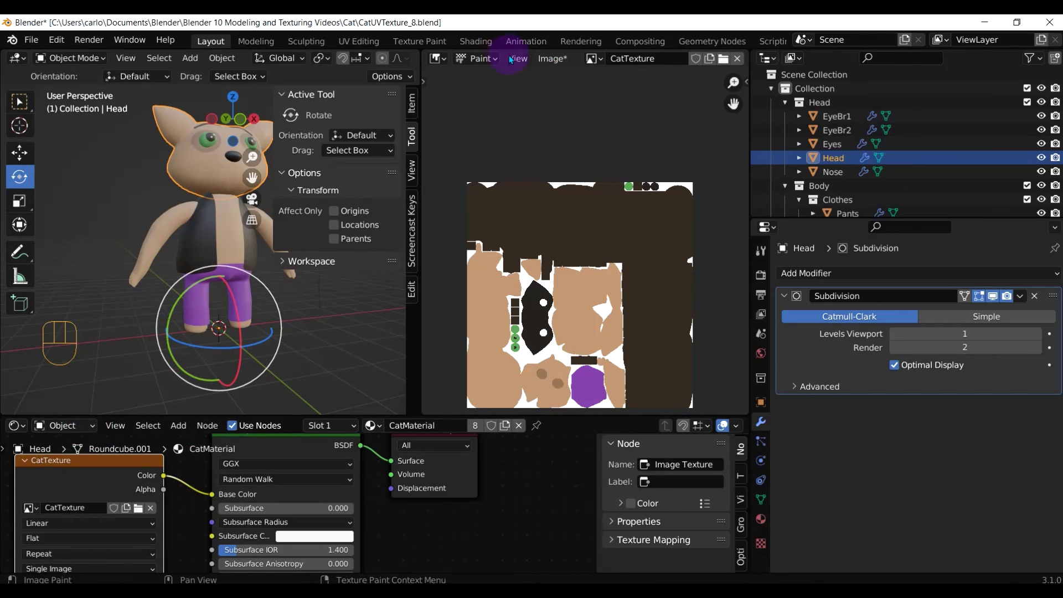
click(552, 59)
click(578, 174)
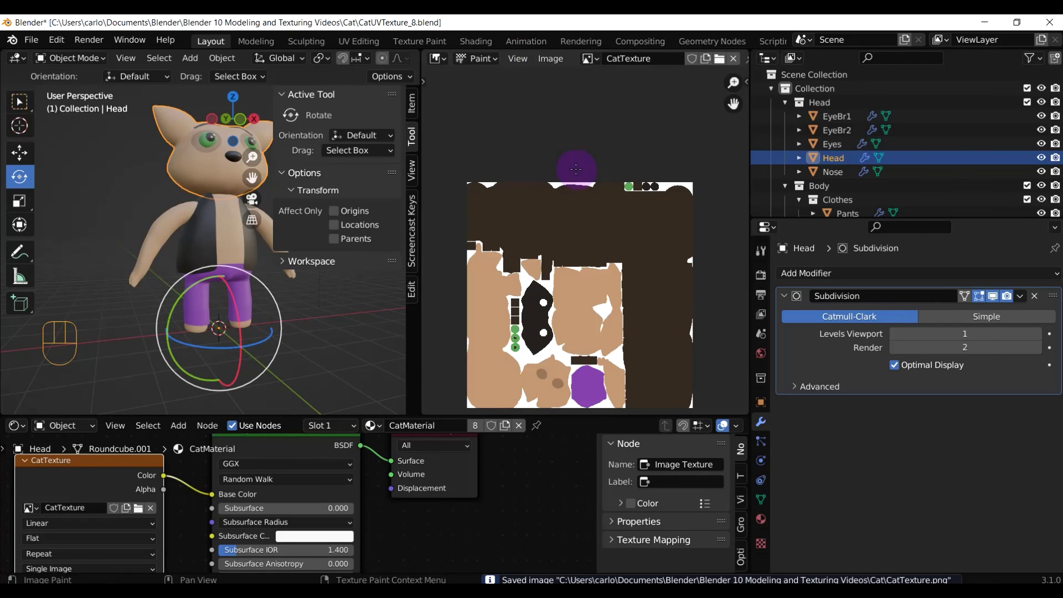